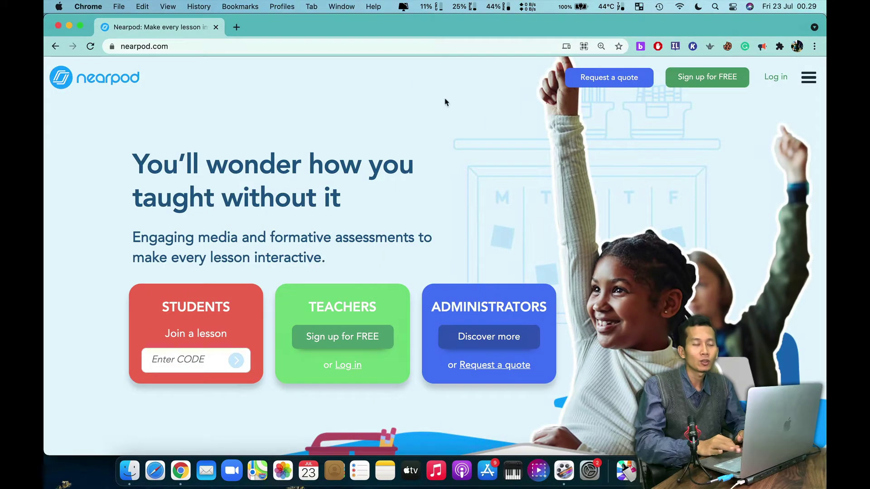
Log in to Nearpod as a teacher with the staff Google account and browse the saved lessons
left_click(775, 85)
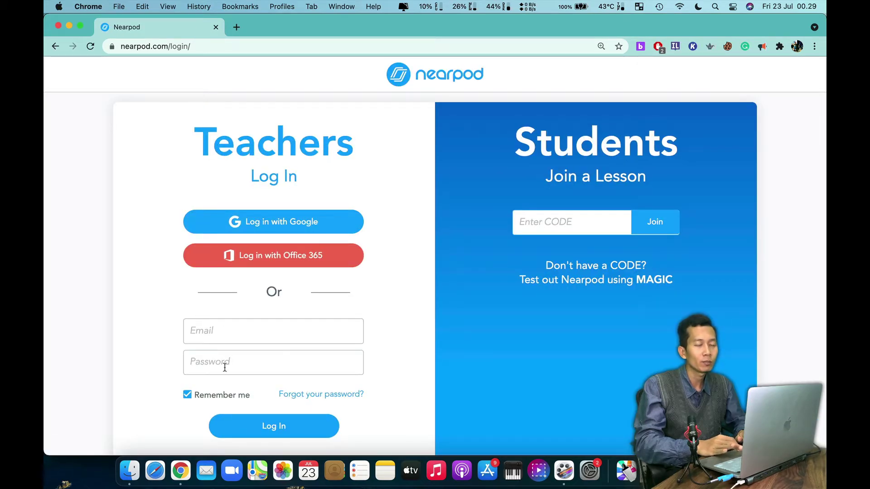
left_click(266, 224)
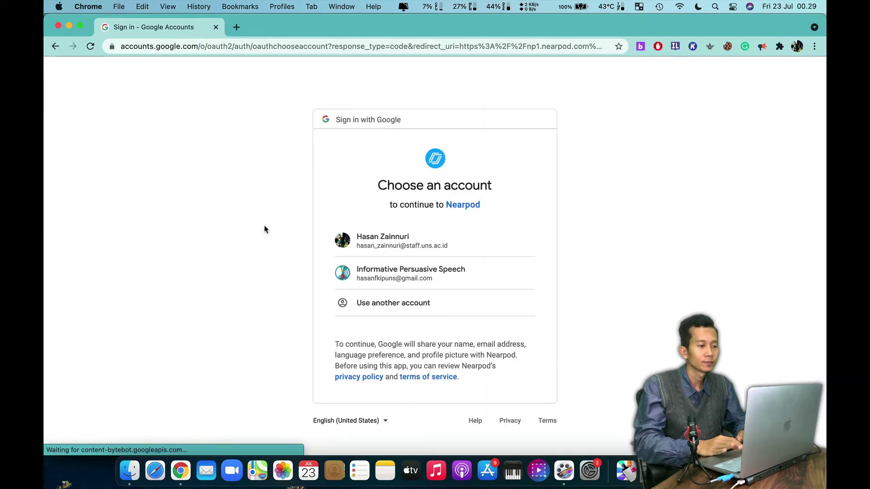
left_click(368, 244)
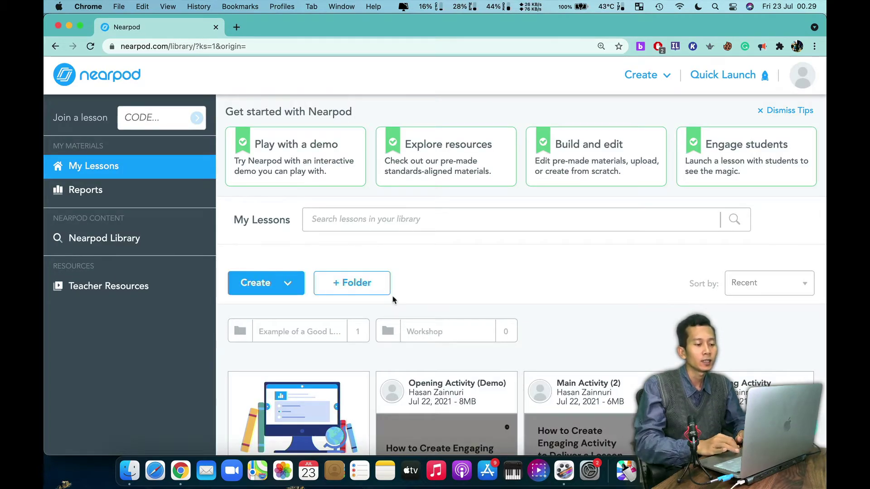
scroll(392, 297, "down", 3)
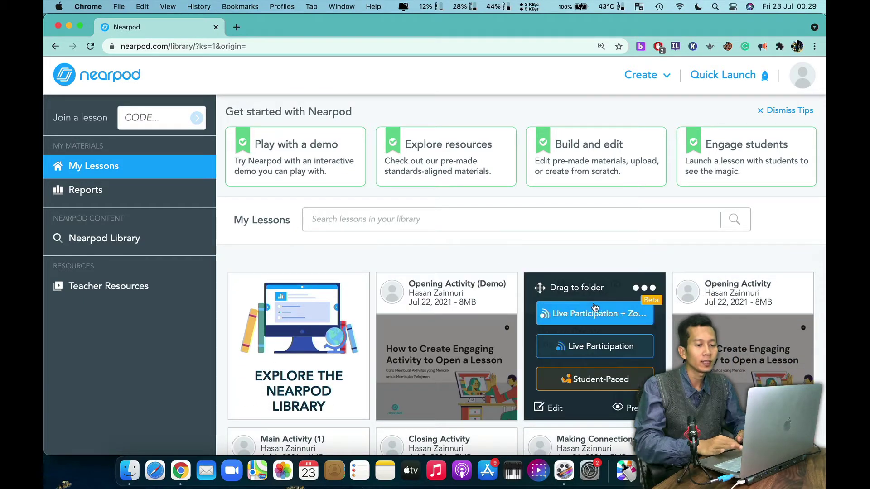
scroll(459, 378, "down", 3)
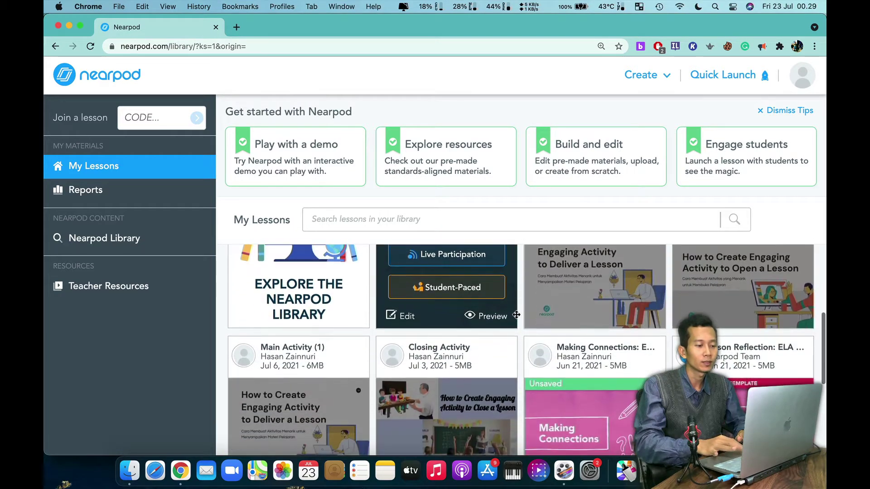
scroll(458, 378, "up", 3)
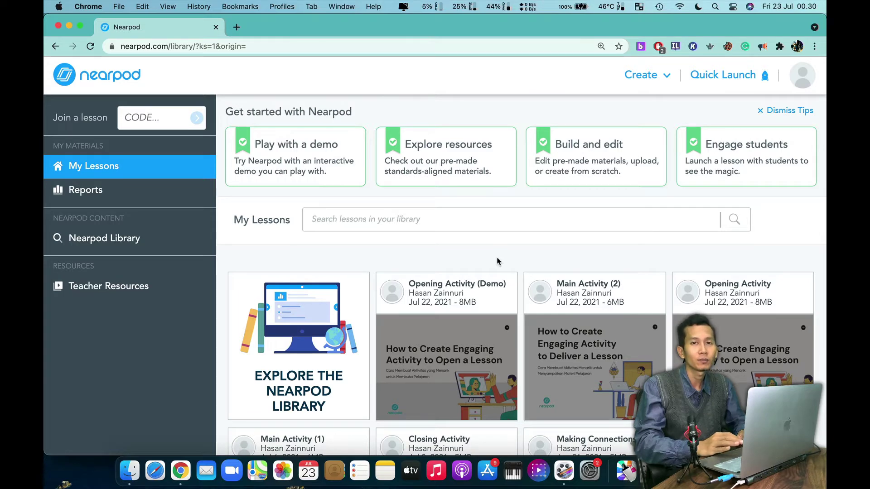
mouse_move(452, 314)
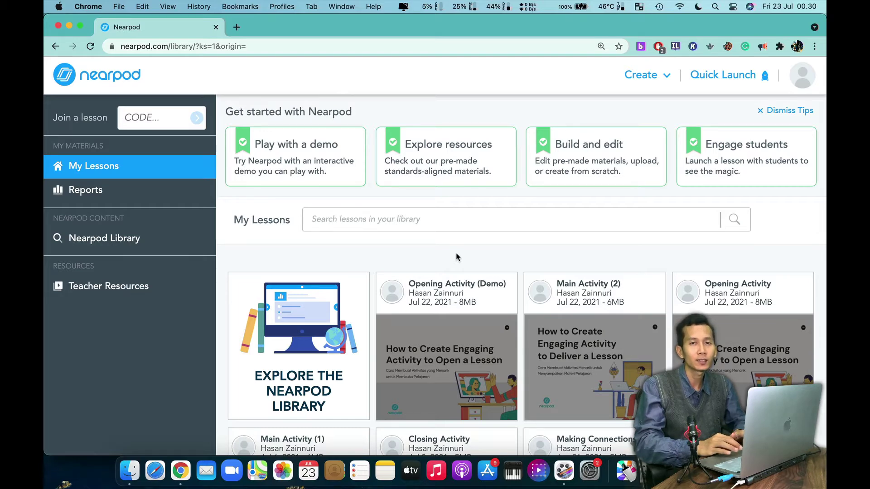
Switch to the other Chrome window and log in to Nearpod there as a teacher with Google
key("ctrl+Right")
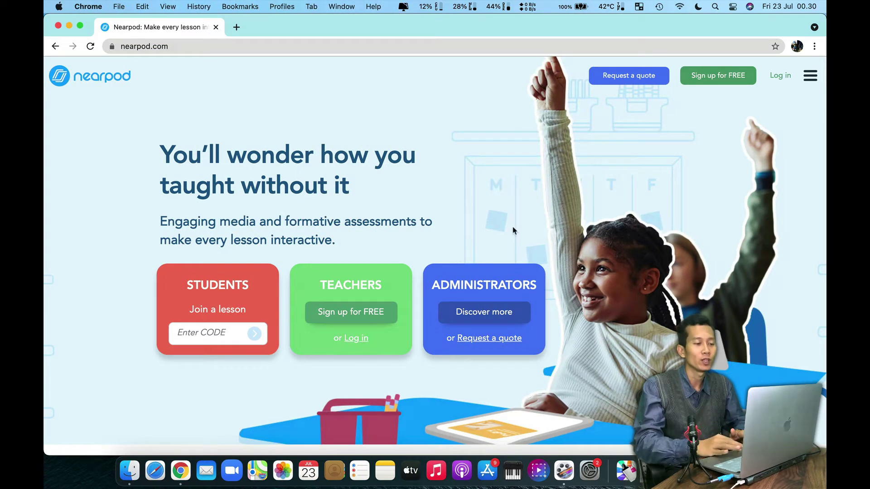
left_click(780, 76)
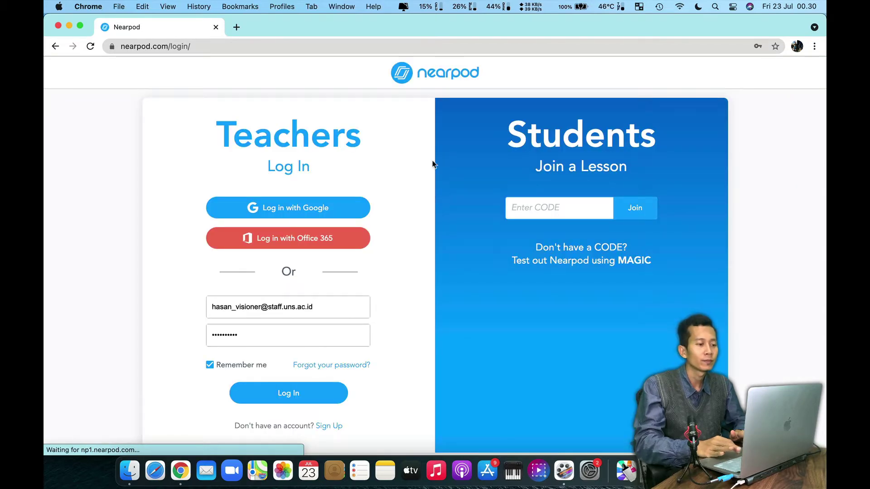
left_click(289, 212)
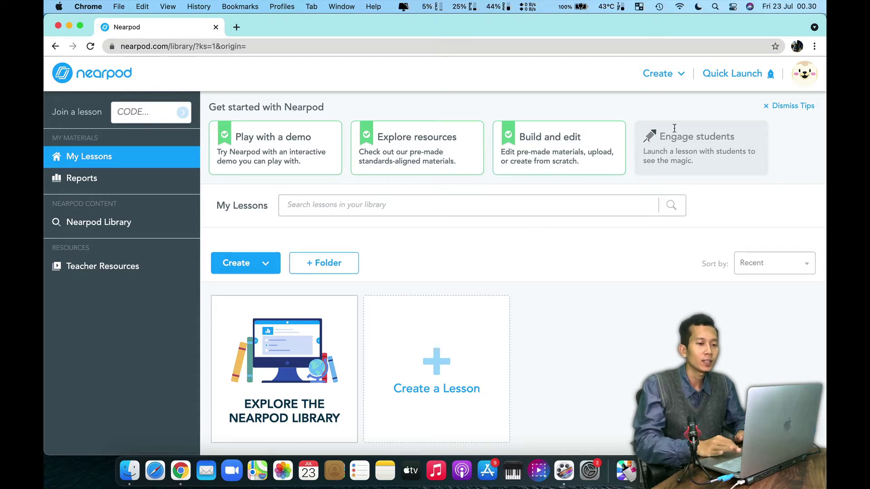
Create a new blank Nearpod lesson
left_click(682, 79)
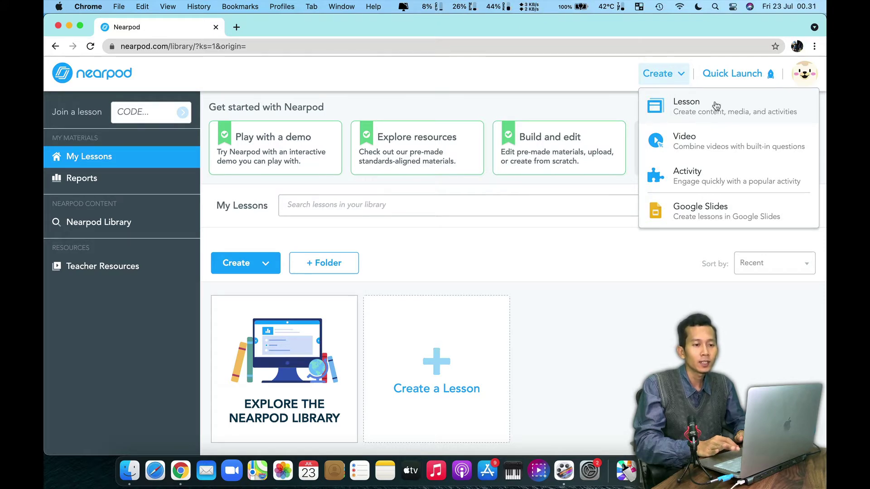
left_click(716, 106)
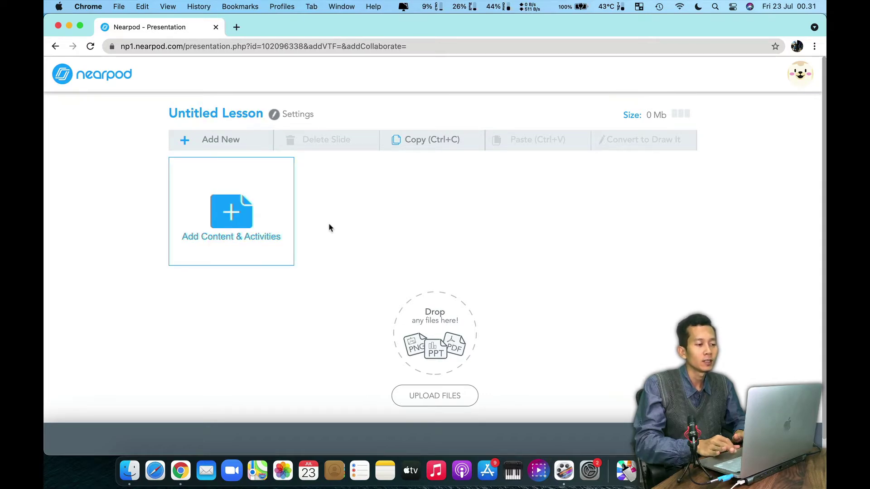
Examine the content types and activity types that can be added to the untitled lesson
left_click(222, 208)
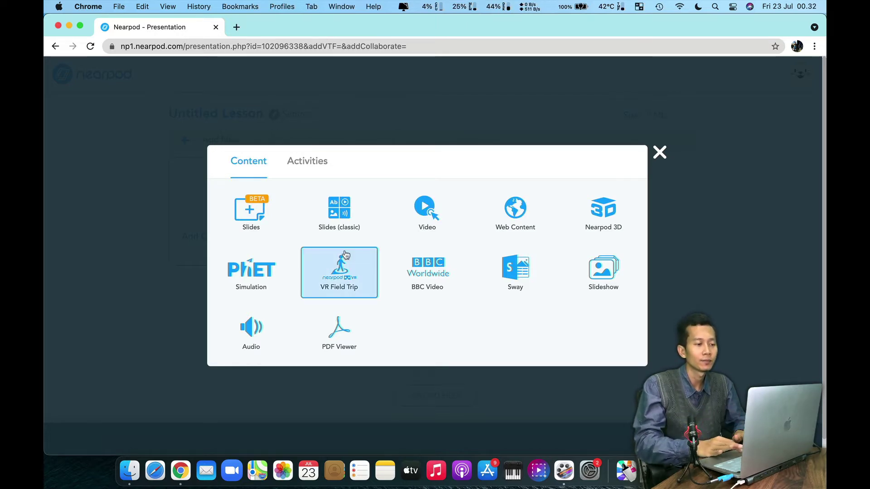
left_click(321, 170)
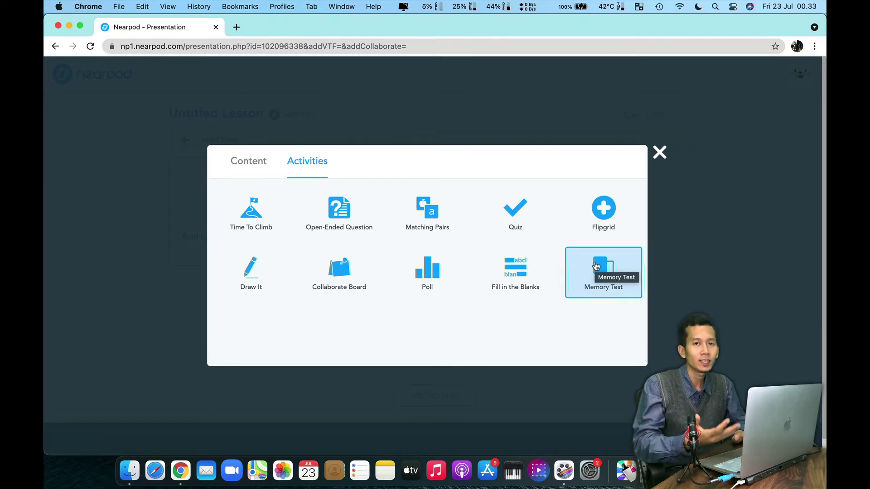
left_click(660, 157)
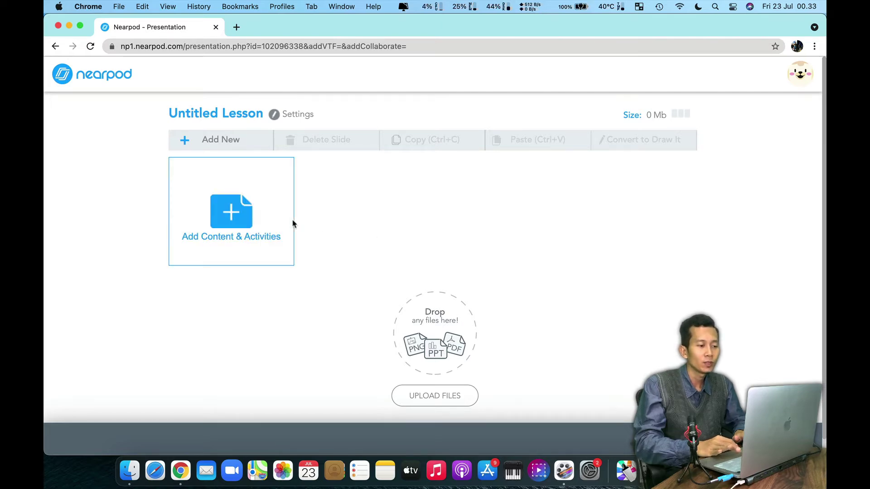
left_click(245, 225)
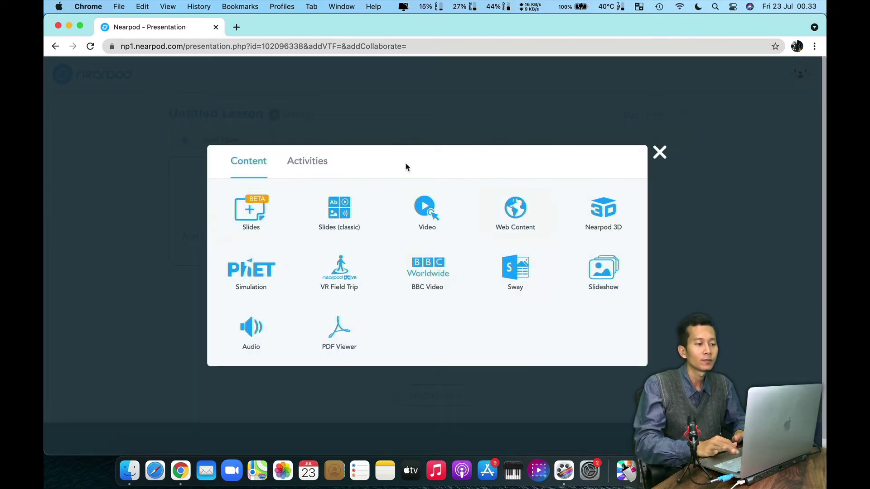
left_click(307, 168)
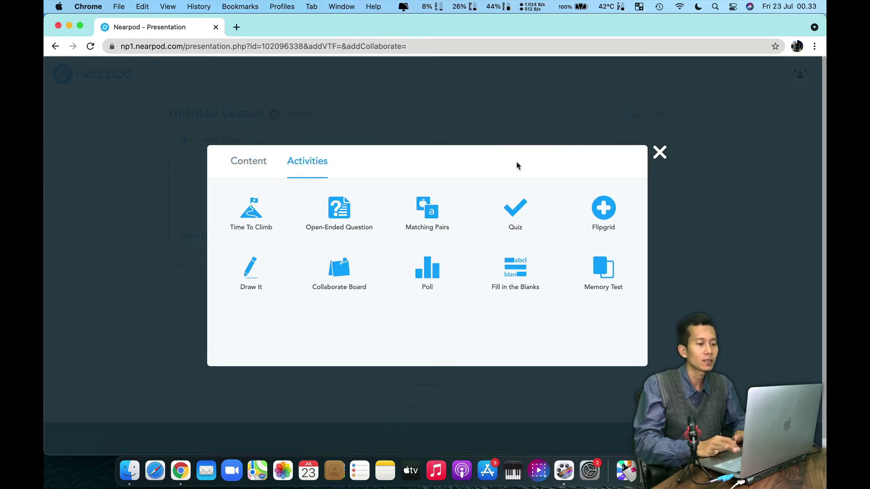
left_click(659, 155)
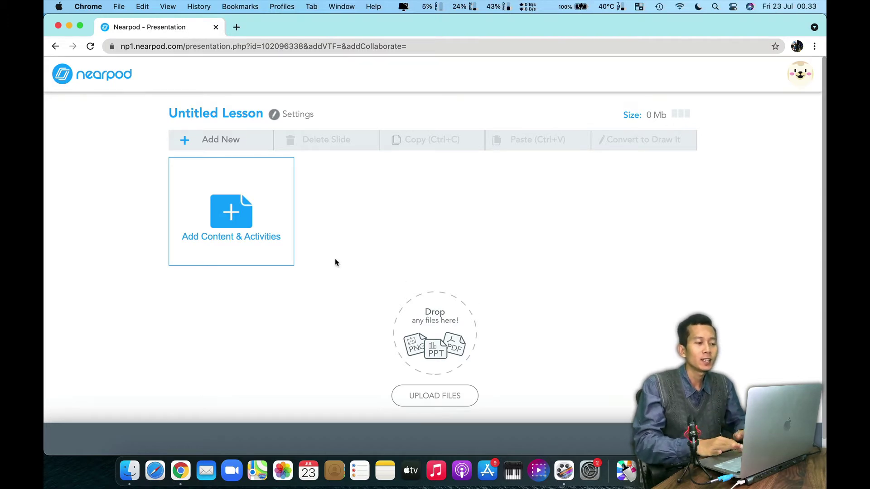
left_click(232, 216)
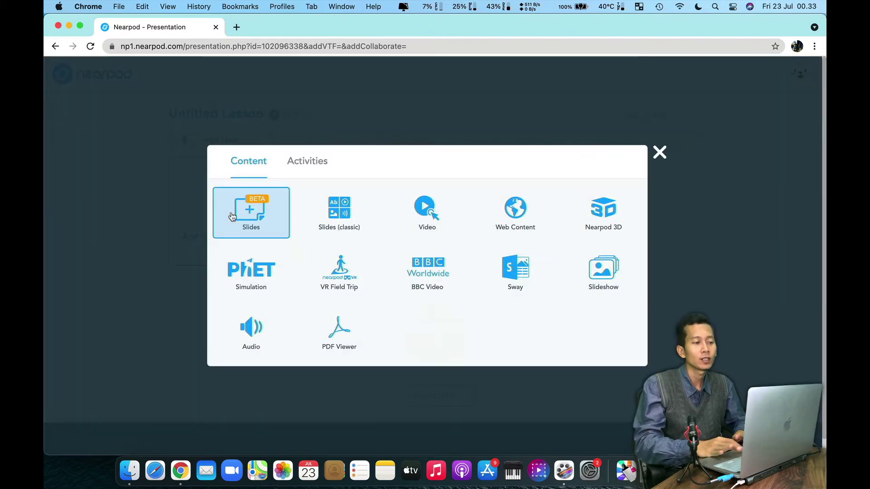
left_click(304, 164)
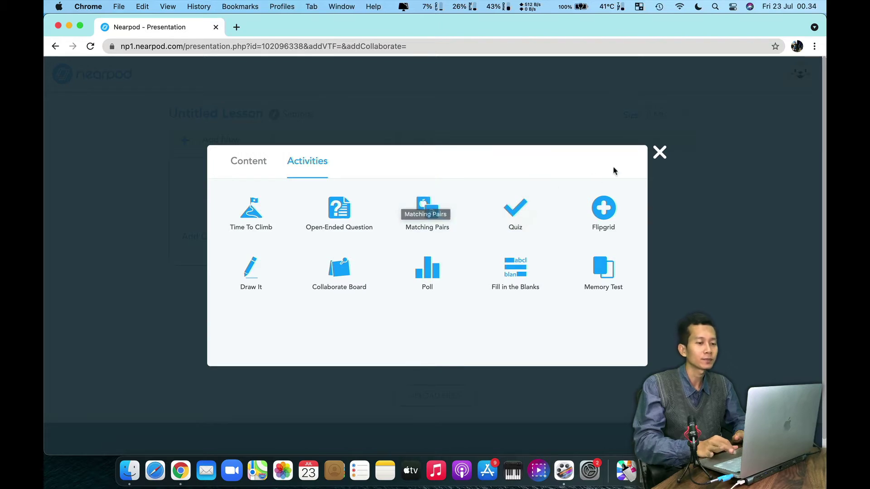
left_click(660, 156)
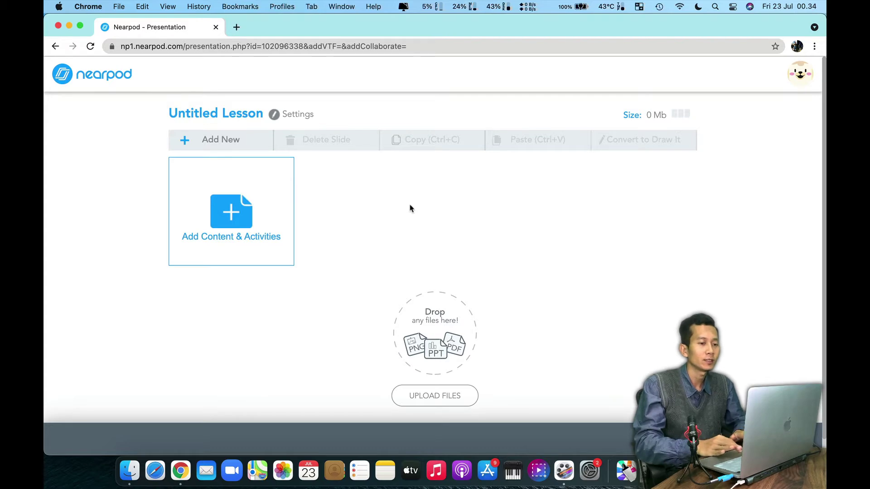
Return to the lesson library, start creating an interactive video and proceed past the Videos introduction
left_click(55, 46)
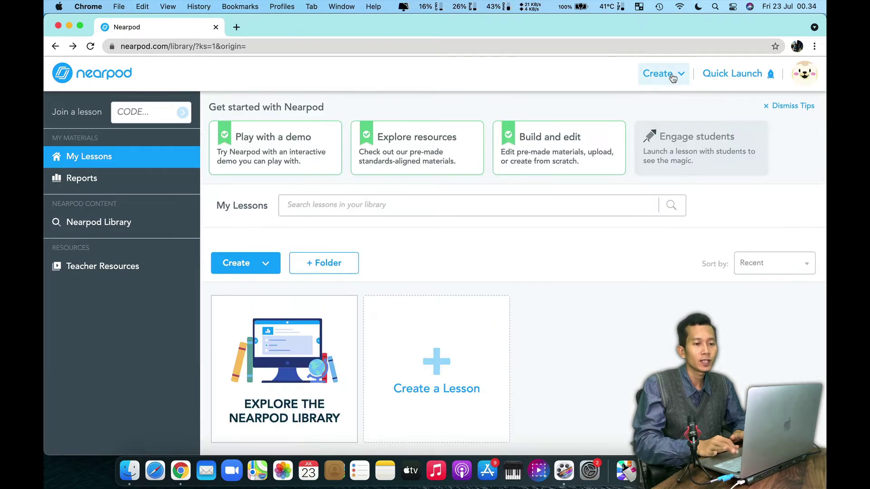
left_click(681, 75)
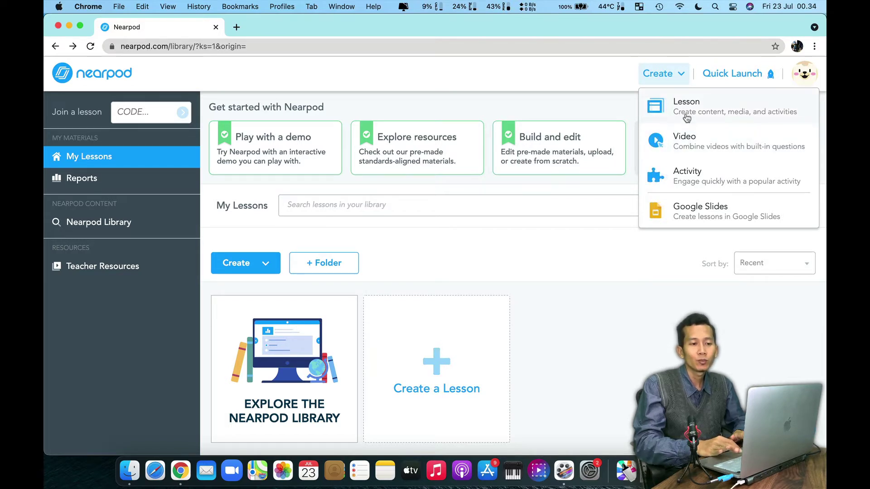
left_click(703, 141)
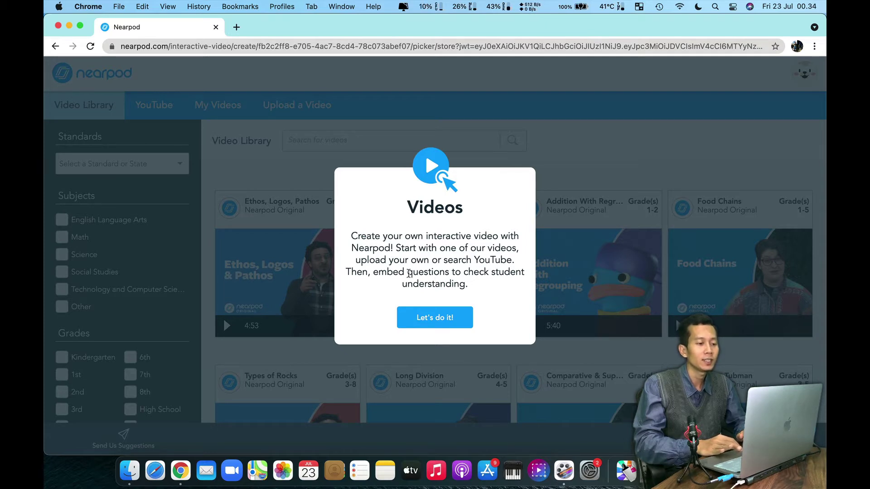
left_click_drag(409, 273, 464, 281)
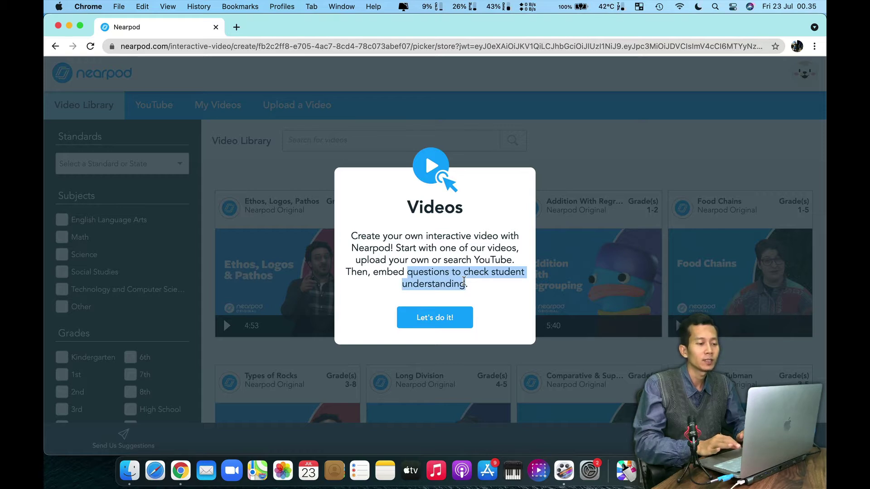
left_click(462, 280)
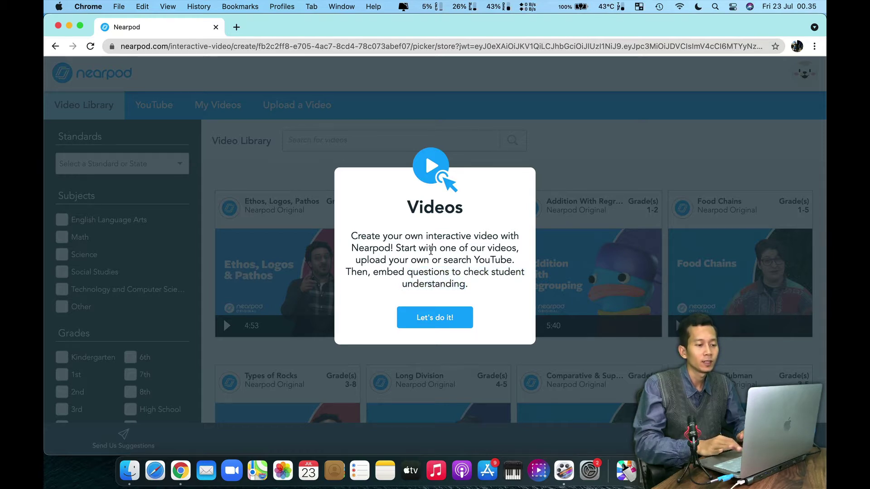
left_click(426, 319)
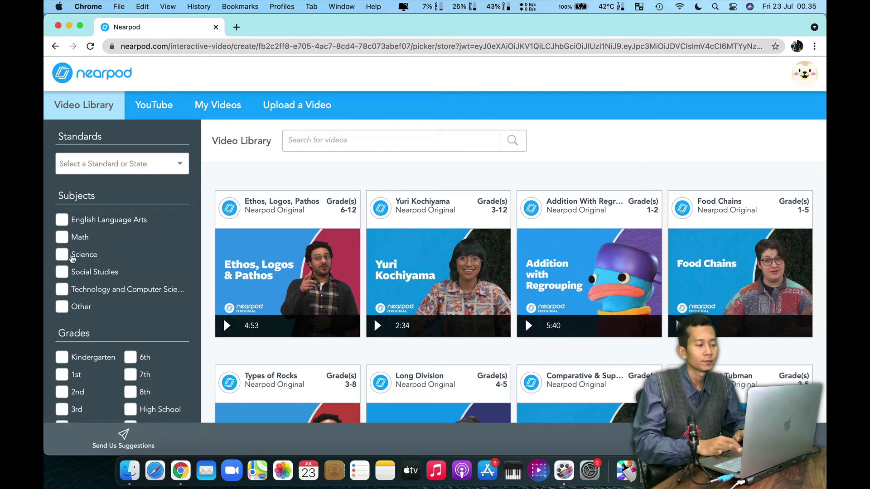
Look through the video sources YouTube, My Videos and Upload a Video, and return to the Video Library
scroll(77, 335, "down", 3)
scroll(76, 342, "up", 3)
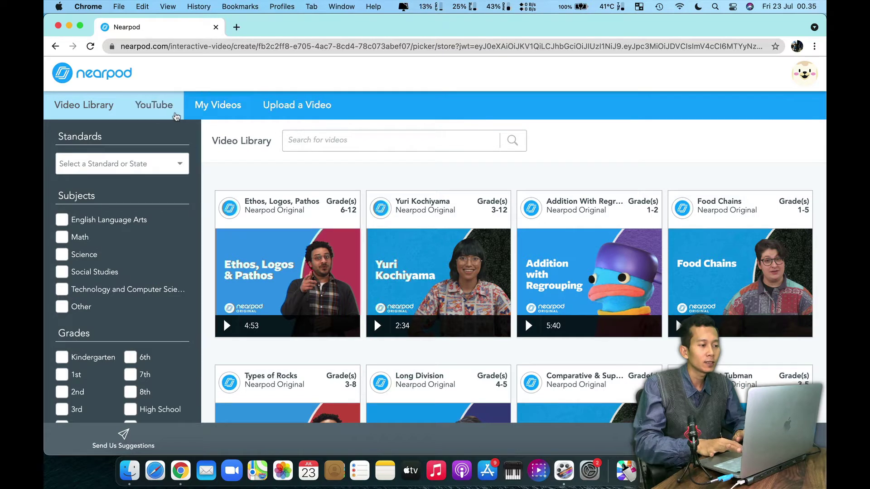
left_click(159, 109)
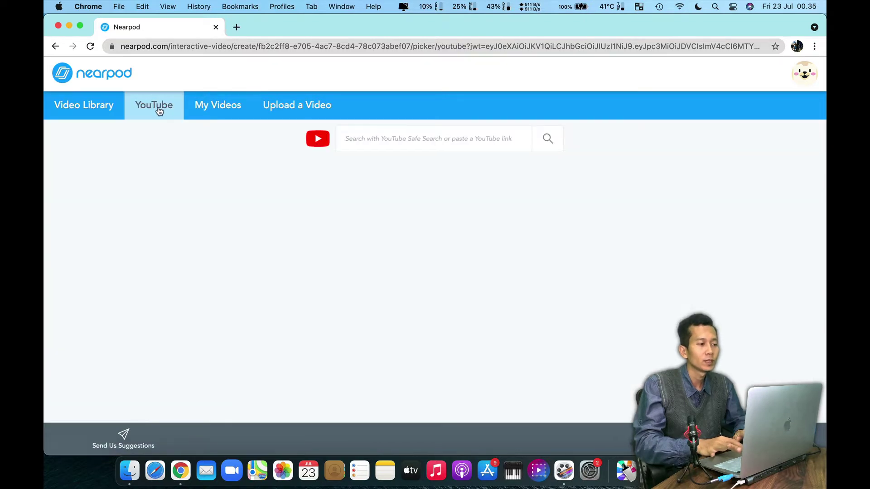
left_click(212, 110)
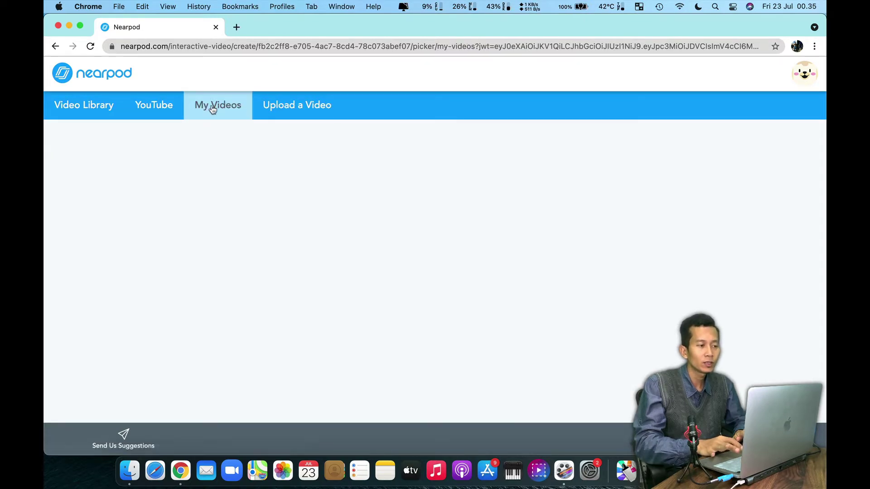
left_click(290, 106)
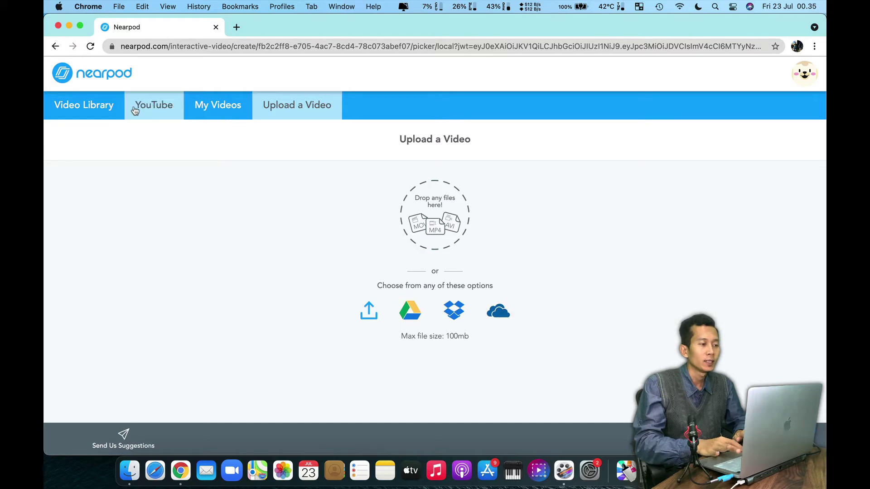
left_click(102, 110)
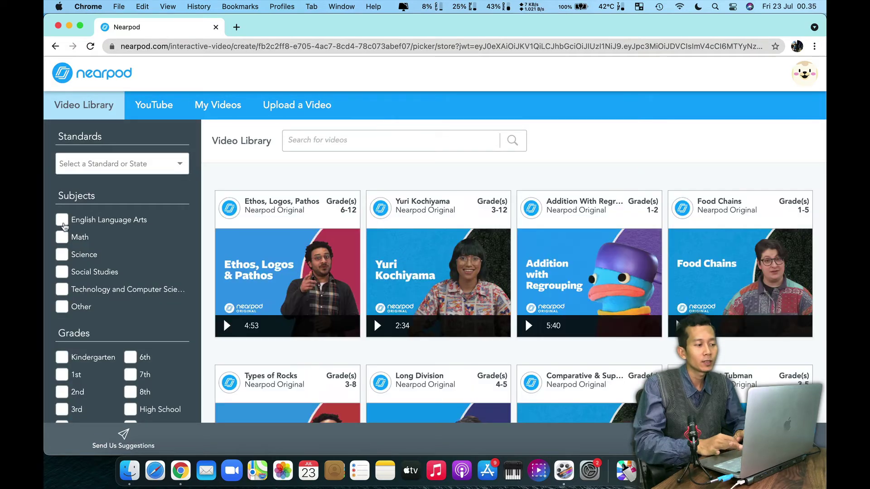
Filter the Video Library to the subject English Language Arts and 7th grade
left_click(62, 221)
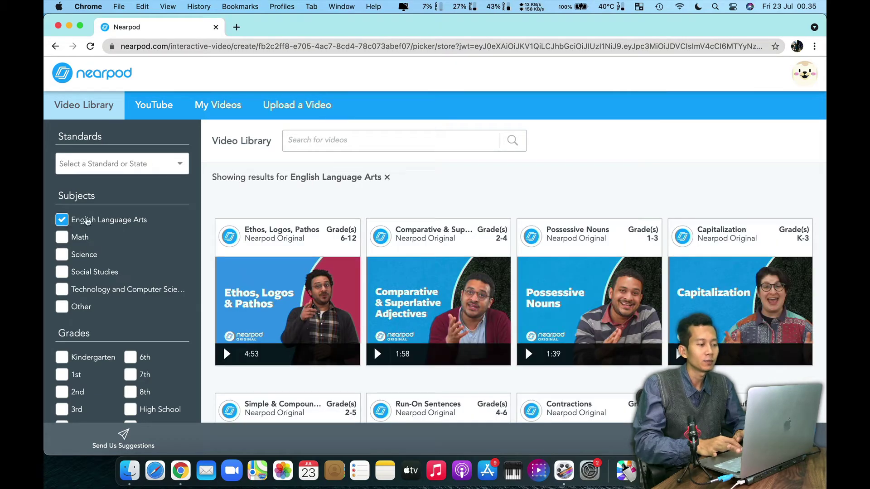
scroll(137, 331, "down", 1)
scroll(137, 332, "down", 2)
left_click(131, 319)
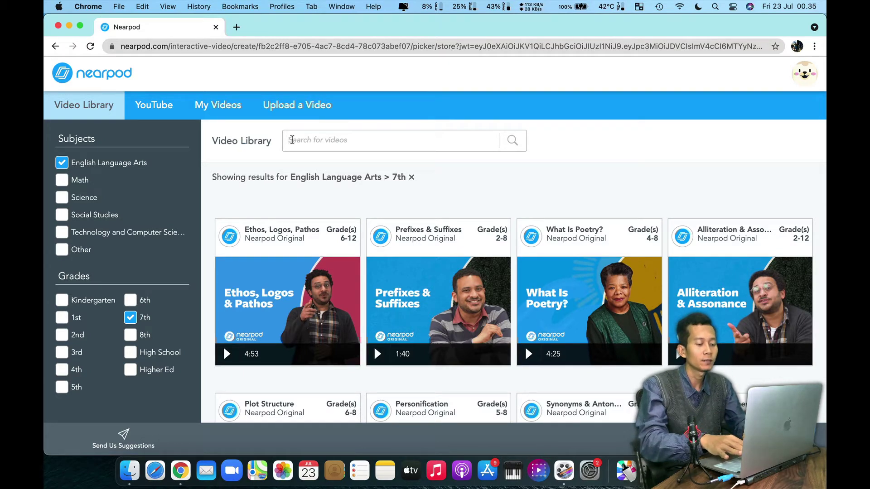
Search the filtered Video Library for "narrative" and look through the matching videos
left_click(291, 139)
type("narrati")
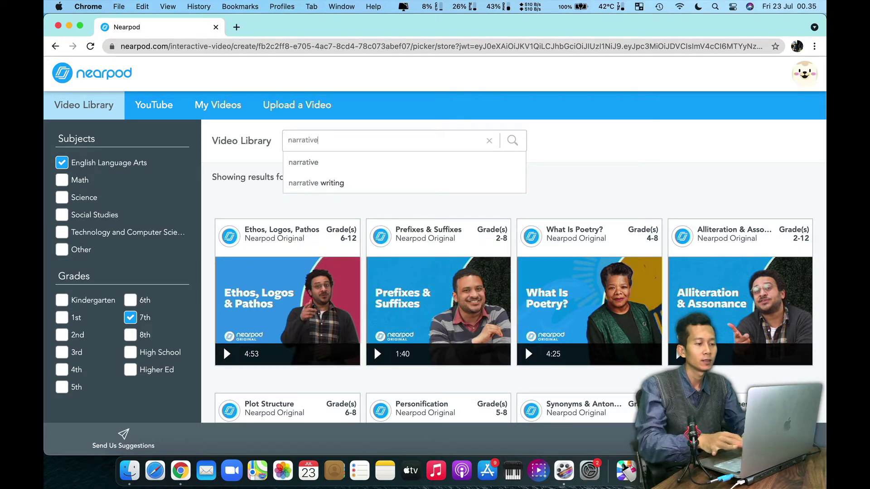
type("ve")
left_click(309, 166)
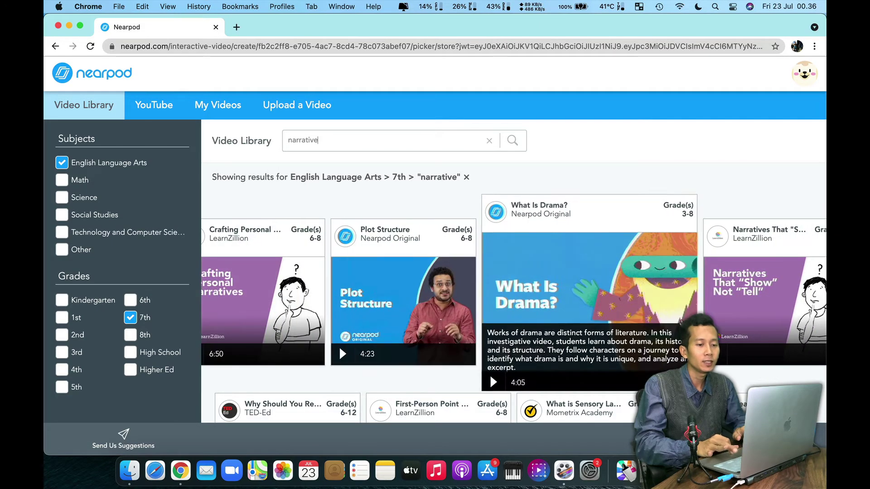
scroll(756, 317, "down", 3)
scroll(755, 317, "down", 6)
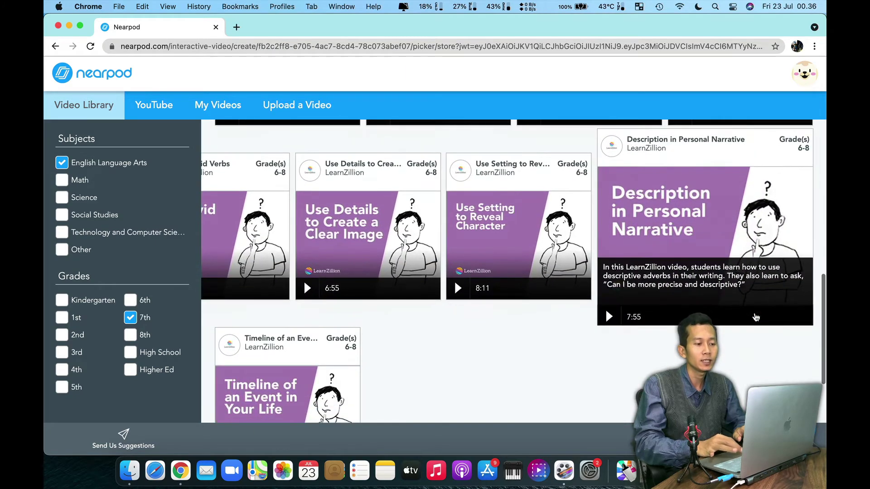
scroll(756, 317, "up", 5)
scroll(755, 317, "up", 4)
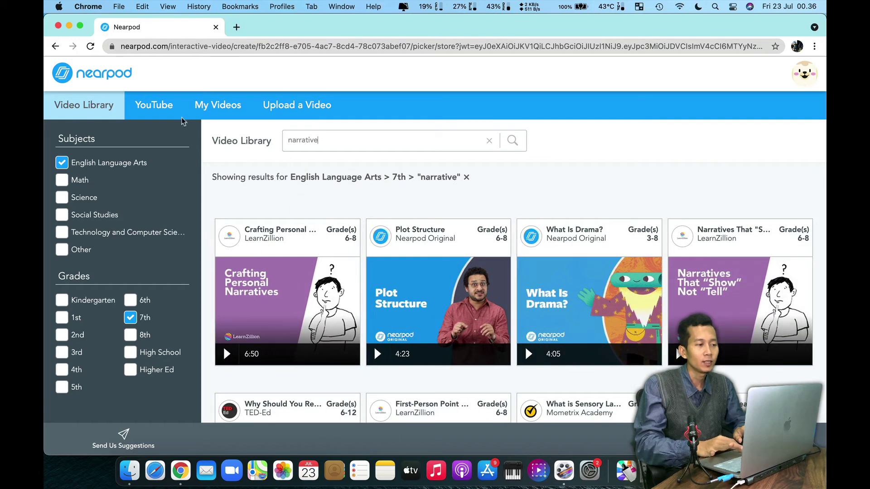
Search the YouTube video source for "narrative text" and browse the listed videos
left_click(155, 108)
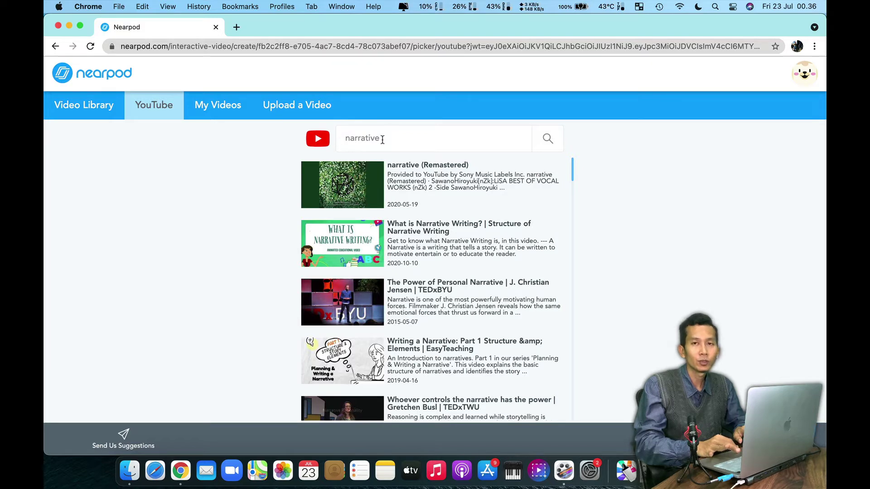
type("text")
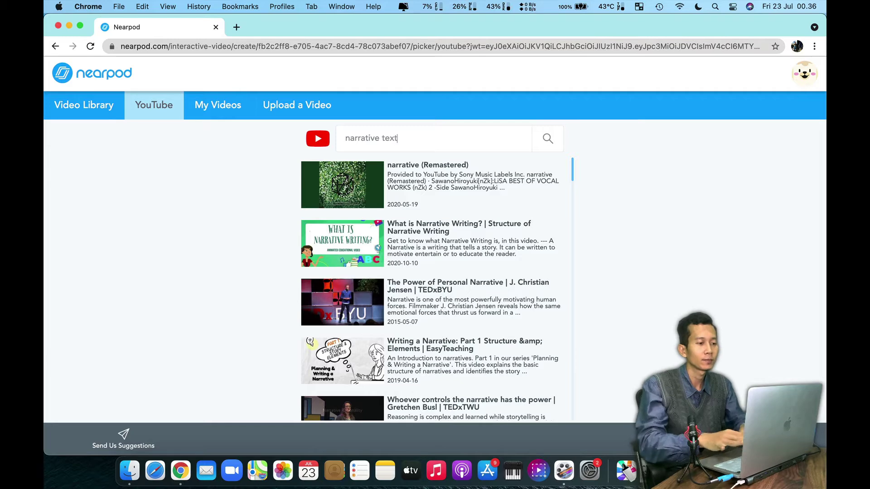
left_click(547, 139)
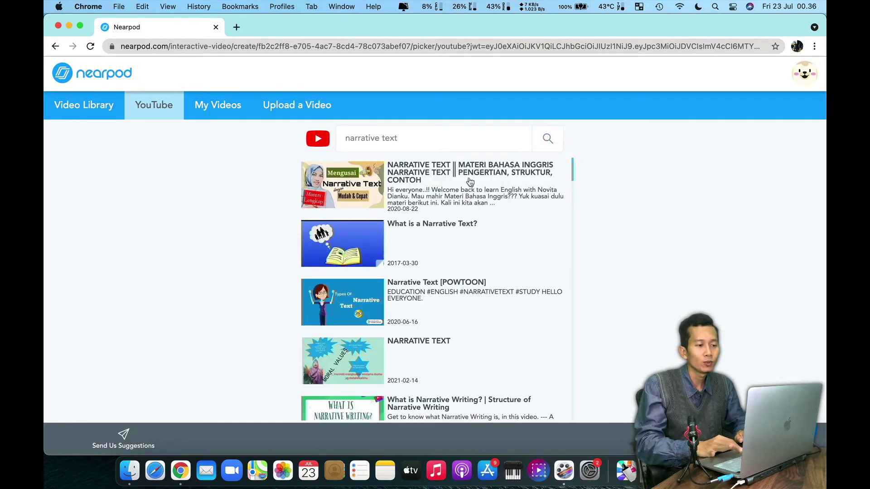
scroll(445, 304, "down", 10)
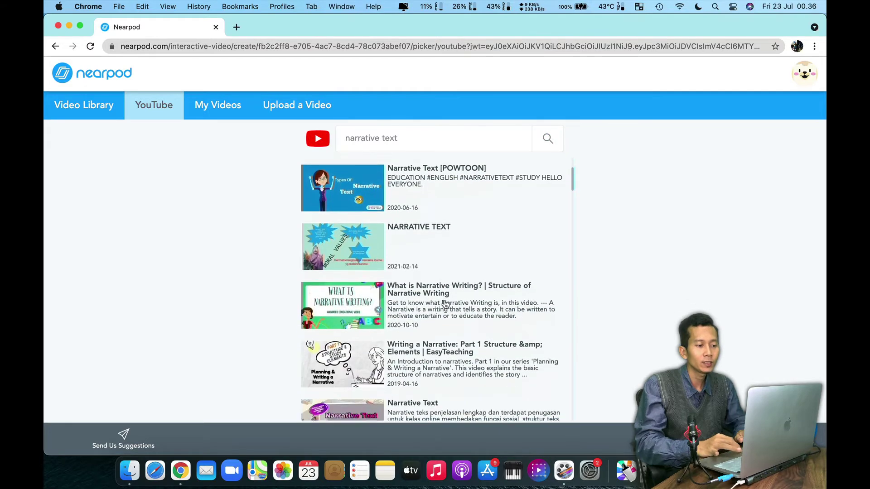
scroll(445, 304, "down", 8)
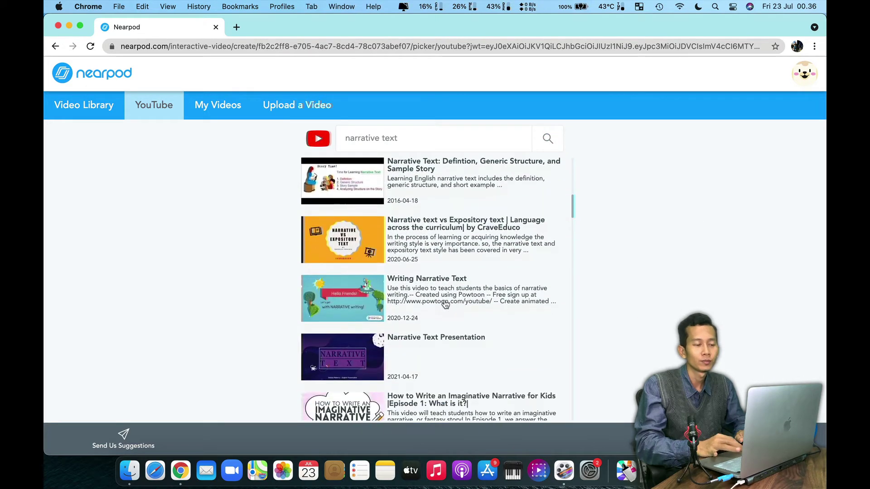
scroll(444, 303, "down", 7)
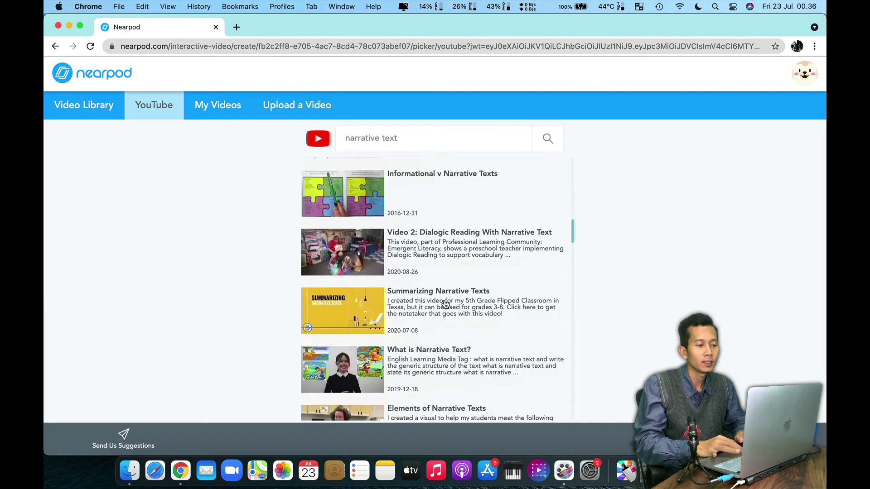
scroll(446, 304, "down", 3)
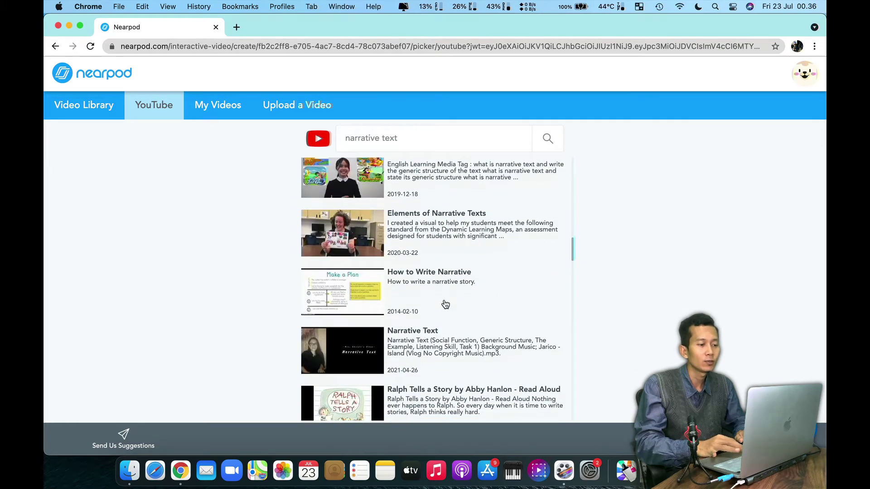
scroll(445, 304, "down", 3)
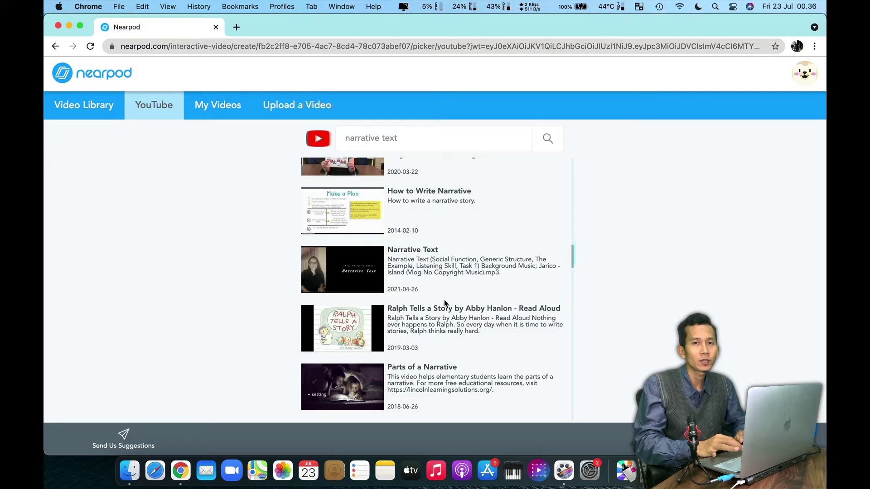
scroll(445, 301, "up", 20)
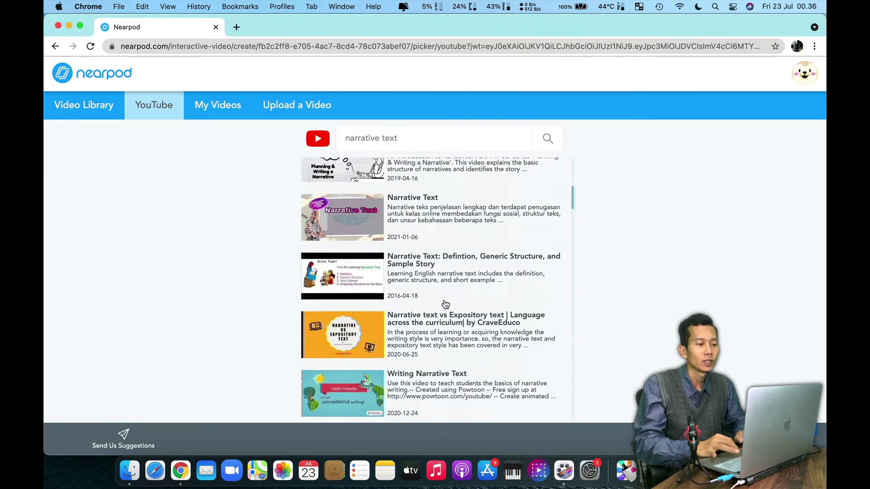
left_click(409, 145)
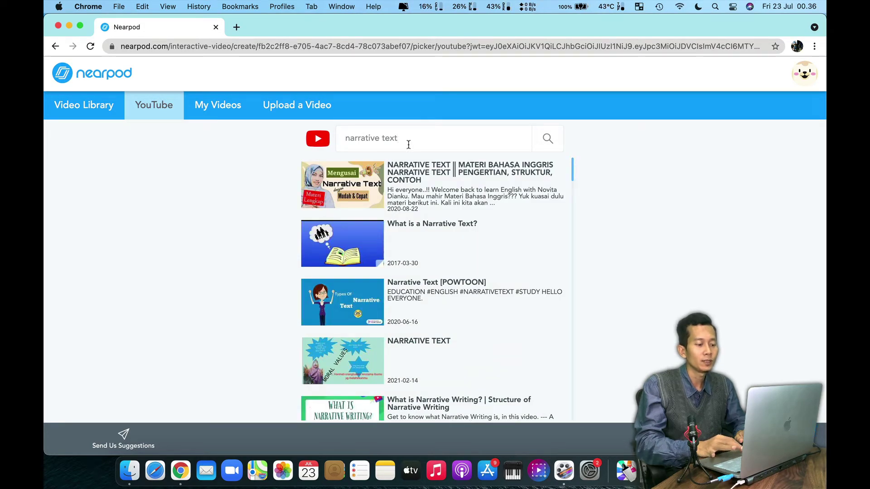
key("super+a")
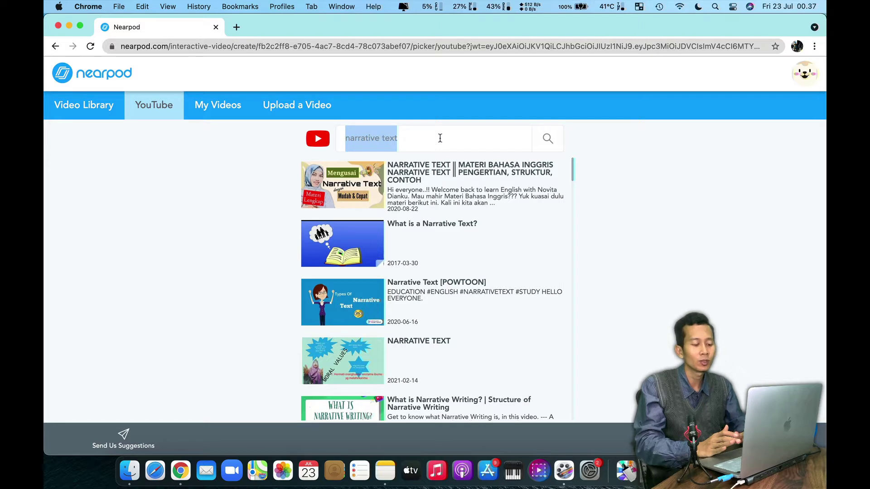
type("https://www.youtube.com/watch?v=2hR3TuYhXSE")
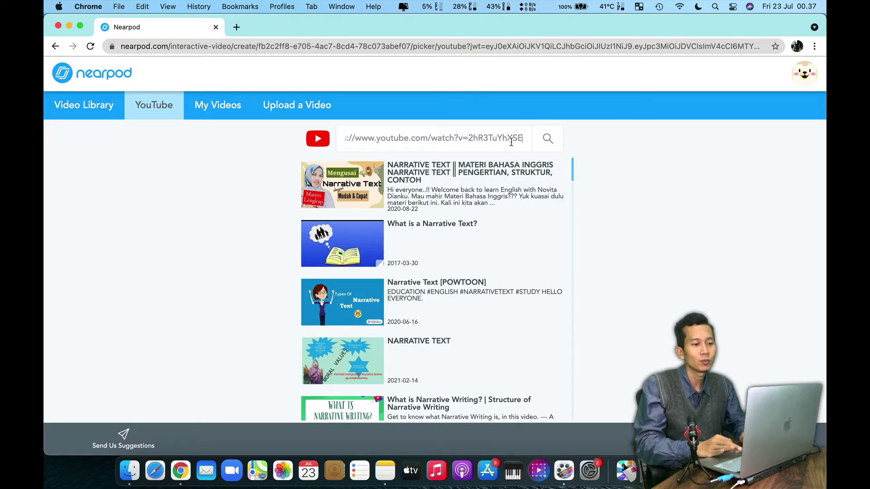
left_click(548, 139)
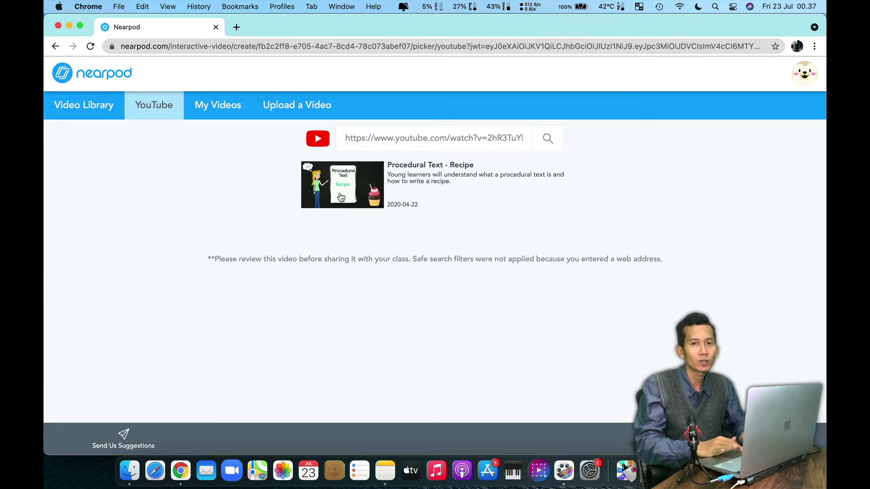
left_click(371, 185)
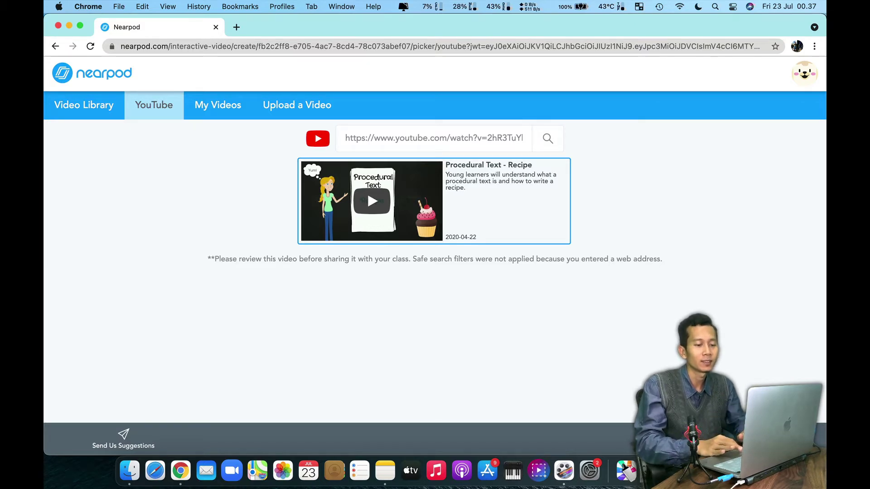
left_click(503, 204)
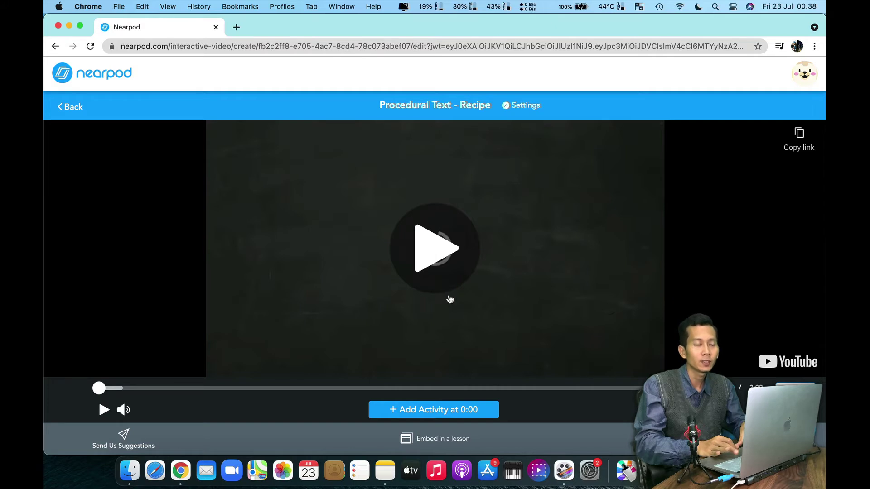
Skim through the Procedural Text - Recipe video at several points and set its playback position to 0:44
left_click(208, 389)
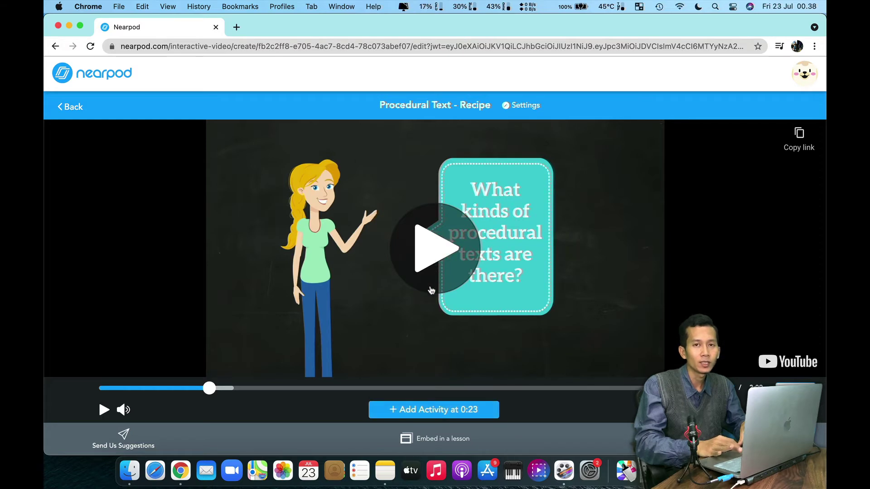
left_click(420, 389)
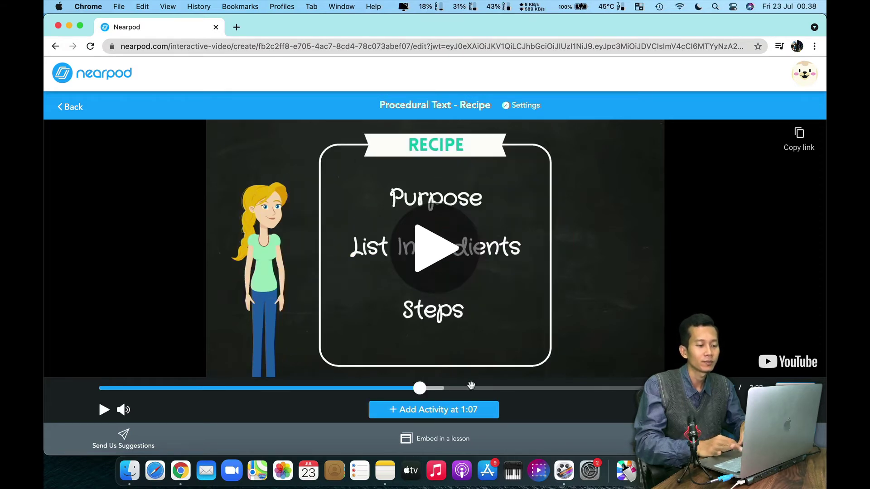
left_click(521, 389)
left_click(606, 389)
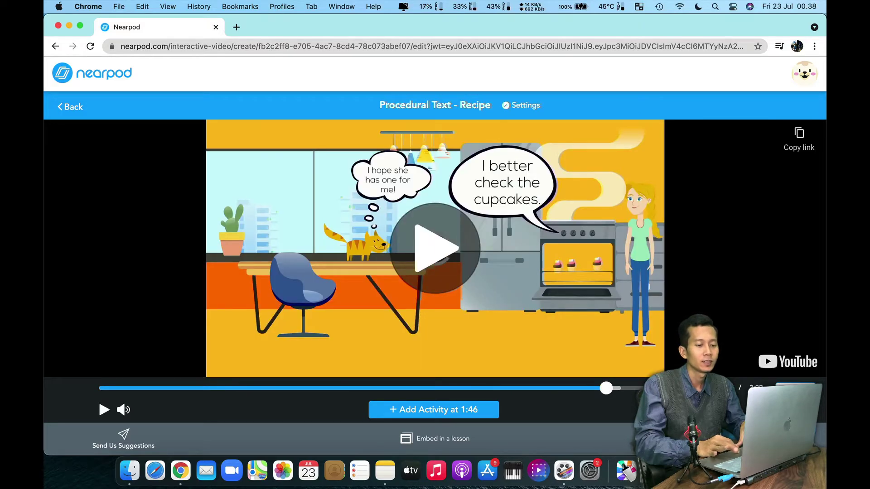
left_click(663, 389)
left_click(354, 389)
left_click(330, 389)
left_click(311, 389)
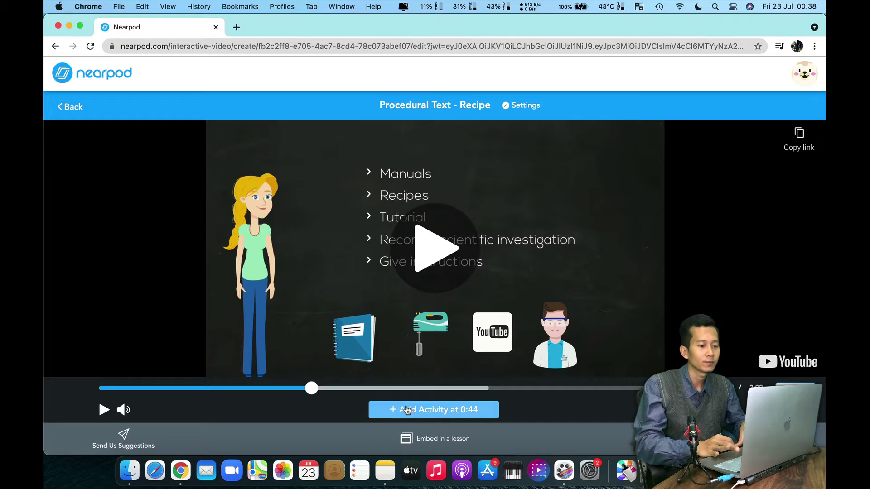
View the activity types that can be added at 0:44, close the selection and return to the lesson library
left_click(407, 411)
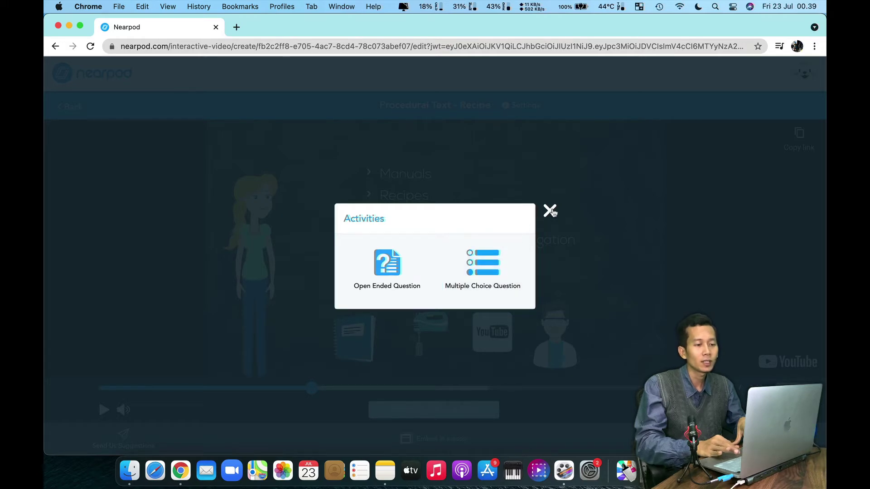
left_click(550, 212)
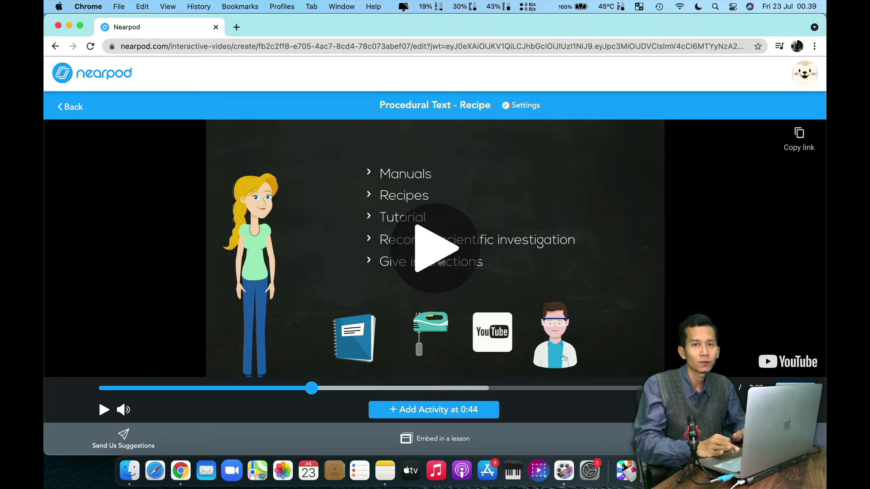
left_click(62, 75)
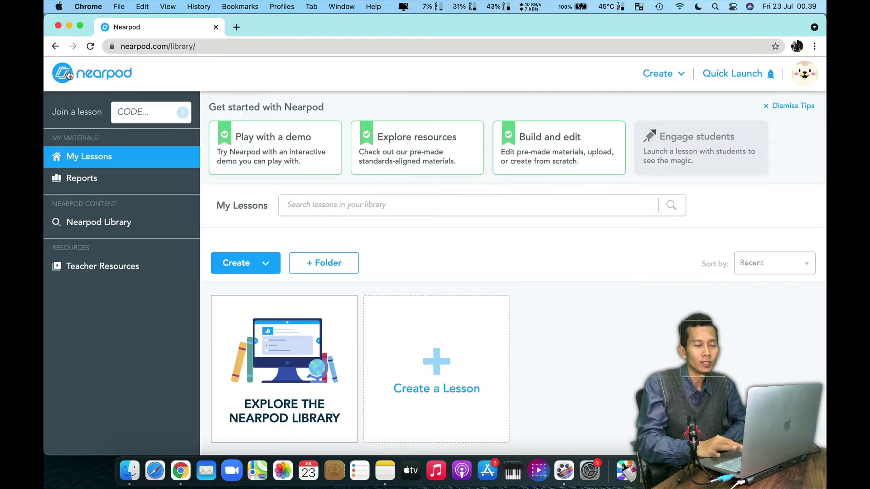
Open the Quick Start Activities for creating an activity, view the choices and close them
left_click(679, 80)
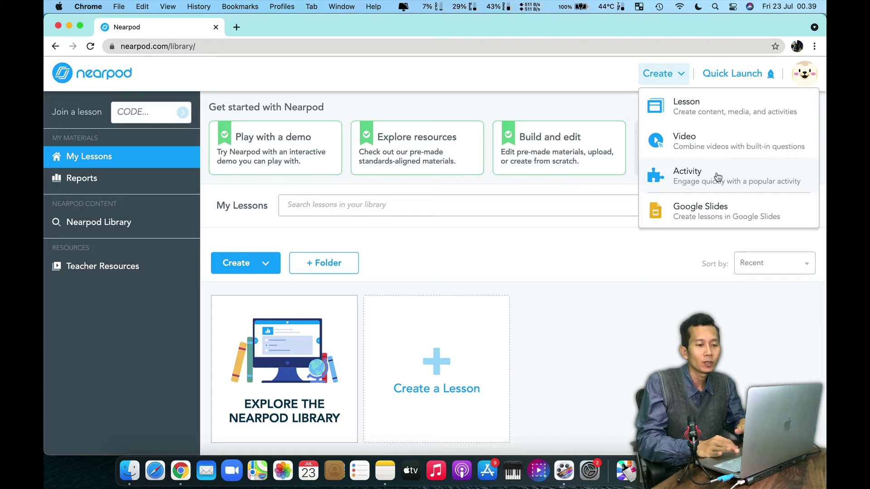
left_click(720, 175)
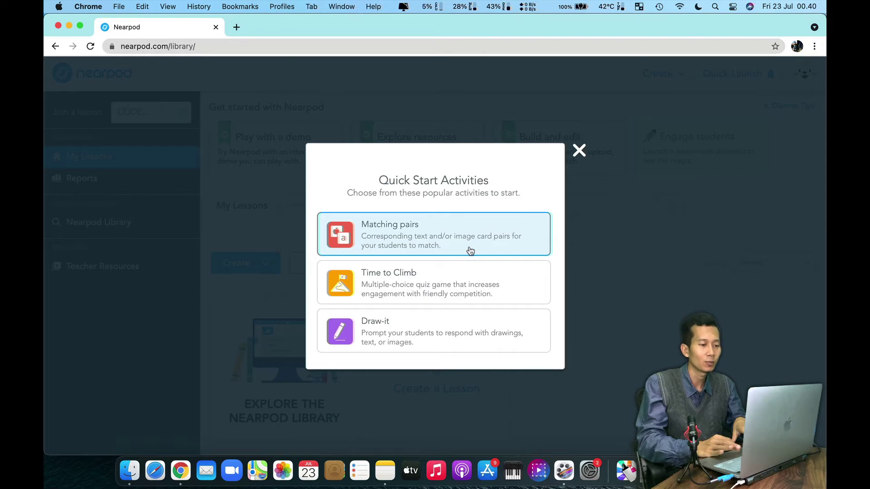
left_click(580, 150)
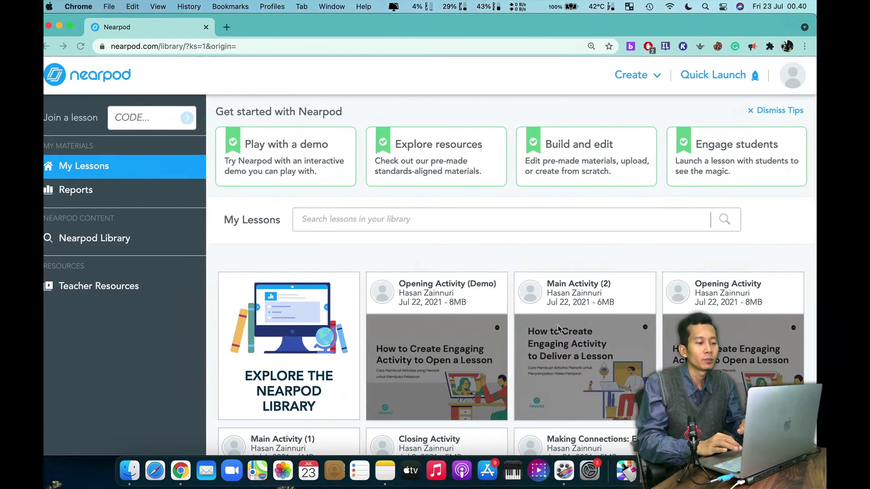
Open the Share With Teachers options of the Opening Activity (Demo) lesson and copy its editable link
mouse_move(424, 295)
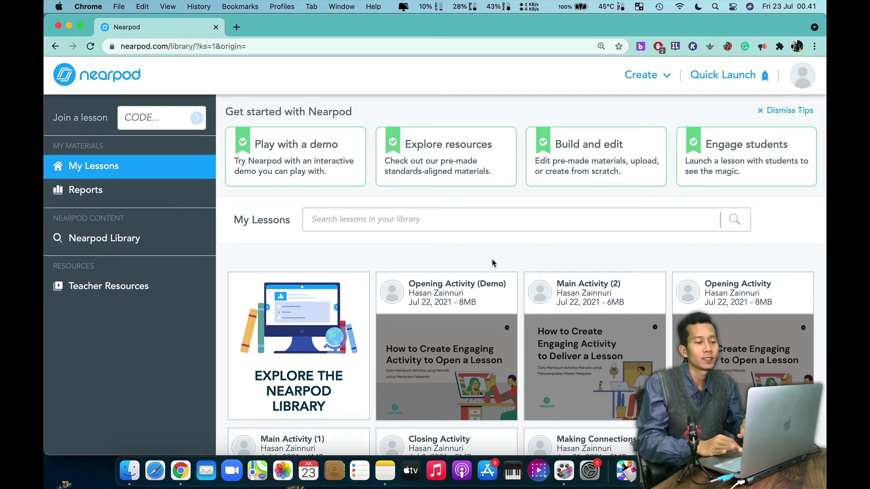
mouse_move(488, 275)
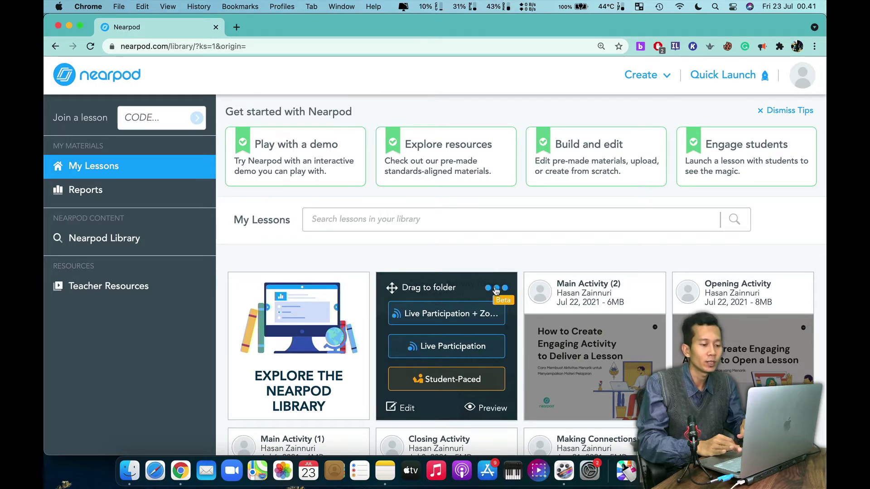
left_click(496, 289)
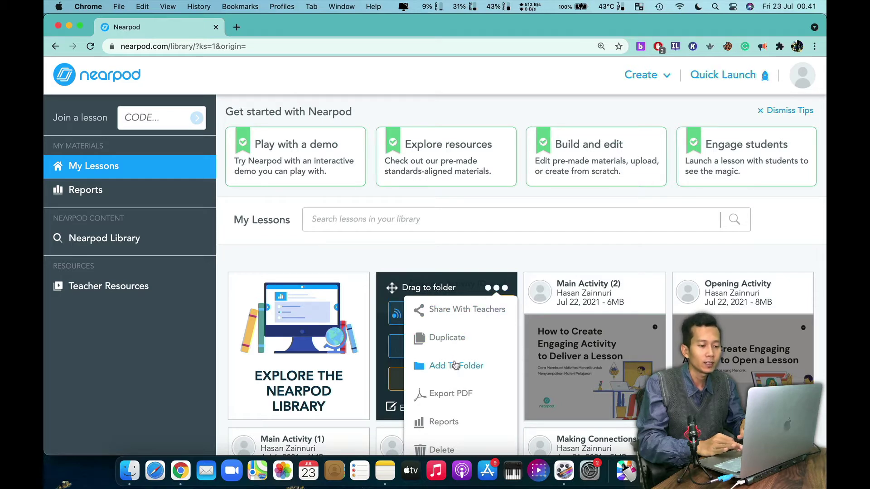
left_click(450, 308)
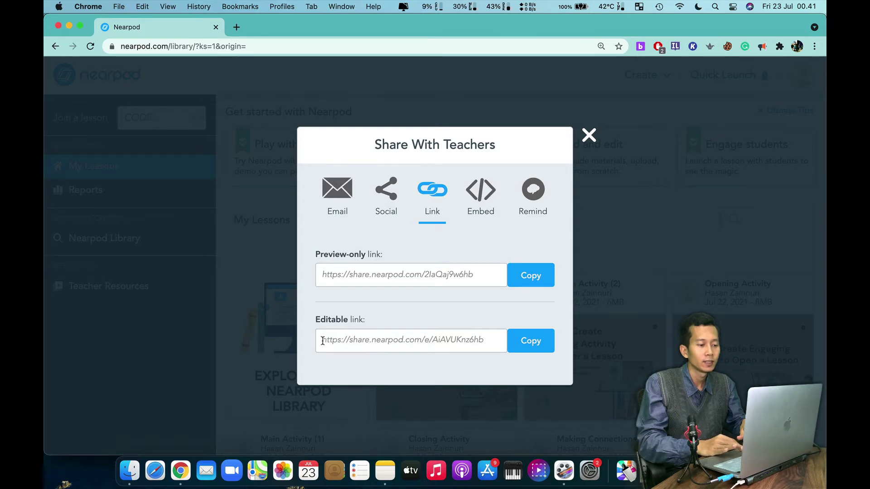
left_click_drag(323, 340, 507, 343)
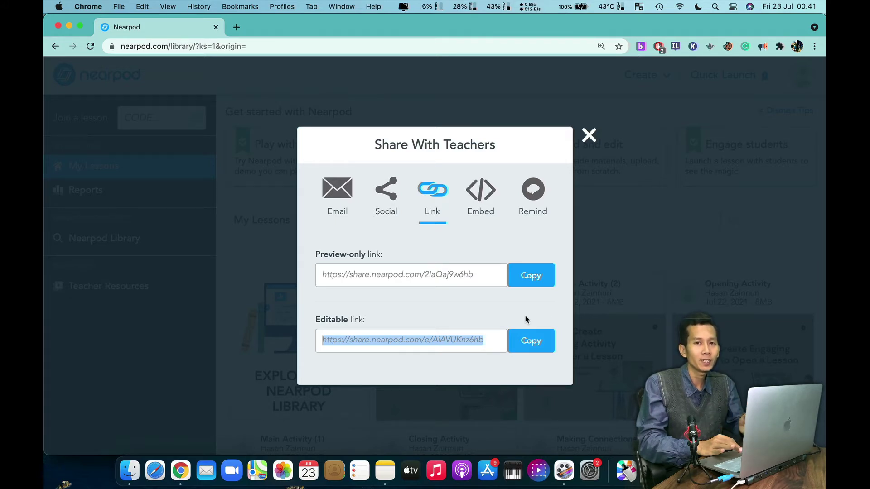
left_click(526, 346)
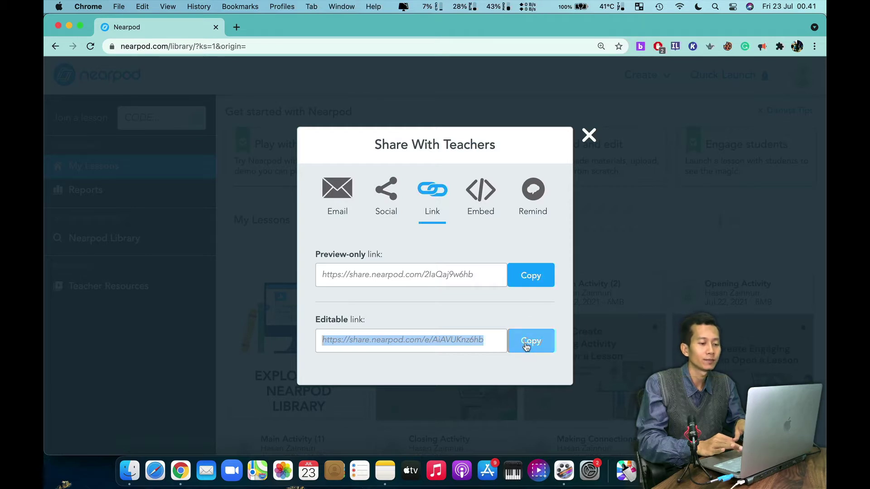
Copy the lesson's editable link, close the sharing options and open the link in a new tab of the other account's browser window
left_click(526, 346)
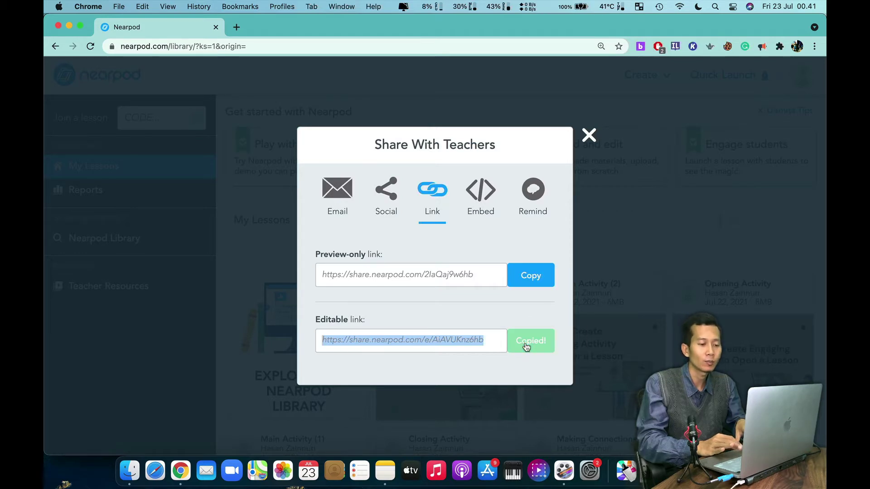
left_click(590, 136)
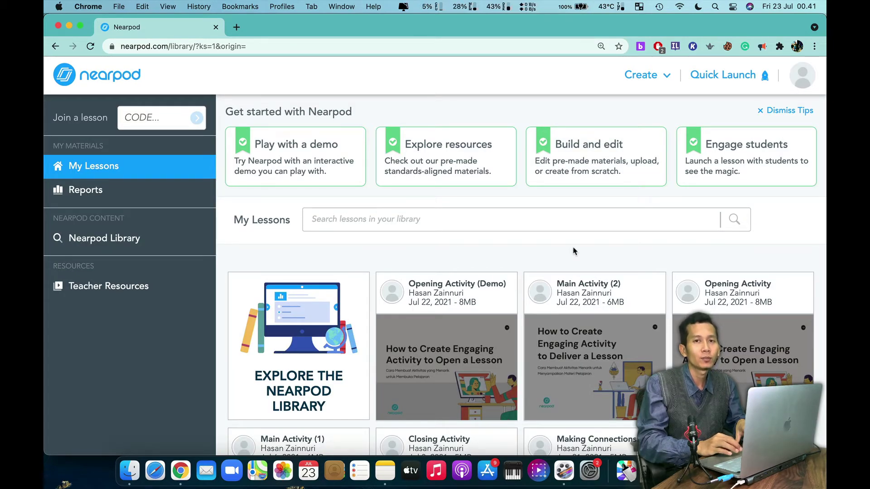
key("ctrl+Right")
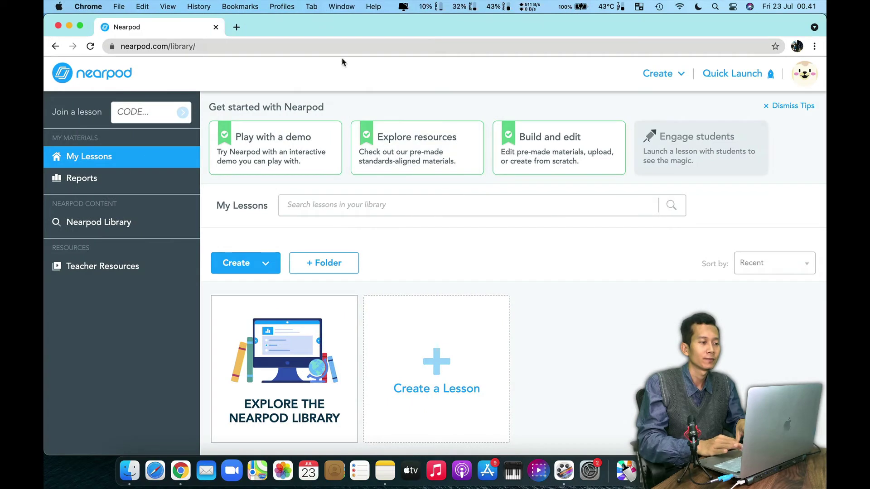
left_click(236, 27)
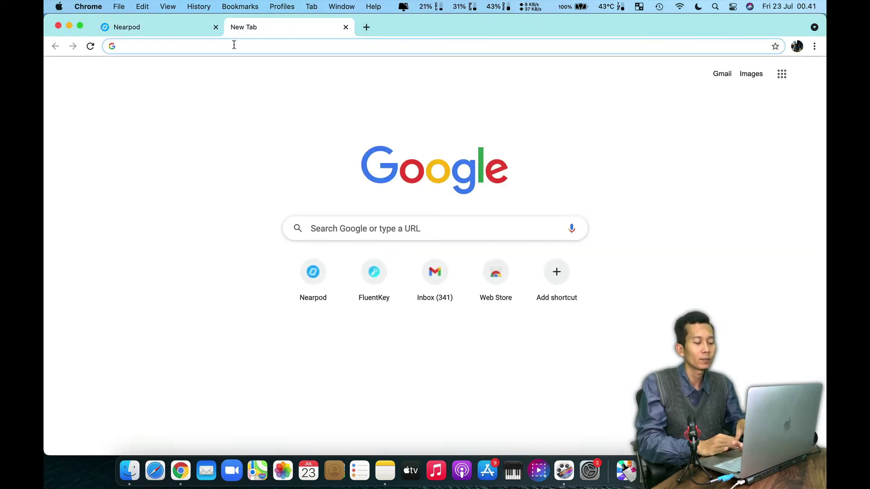
left_click(234, 46)
key("super+v")
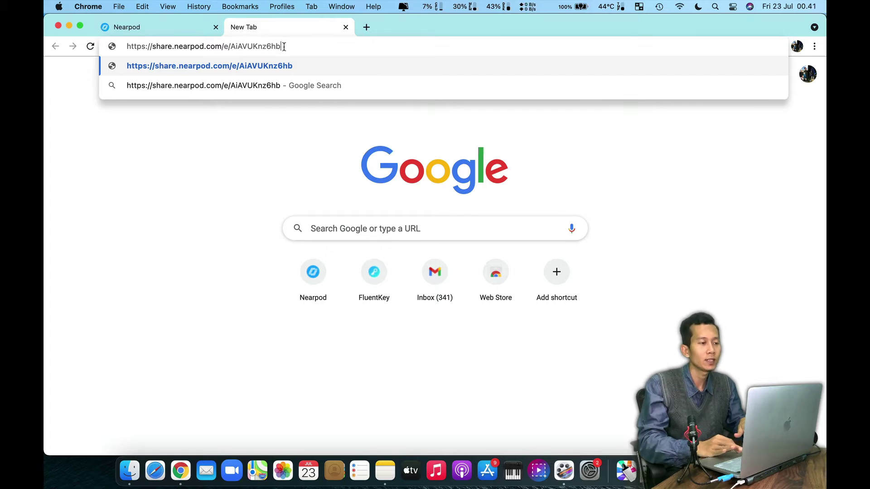
key("Return")
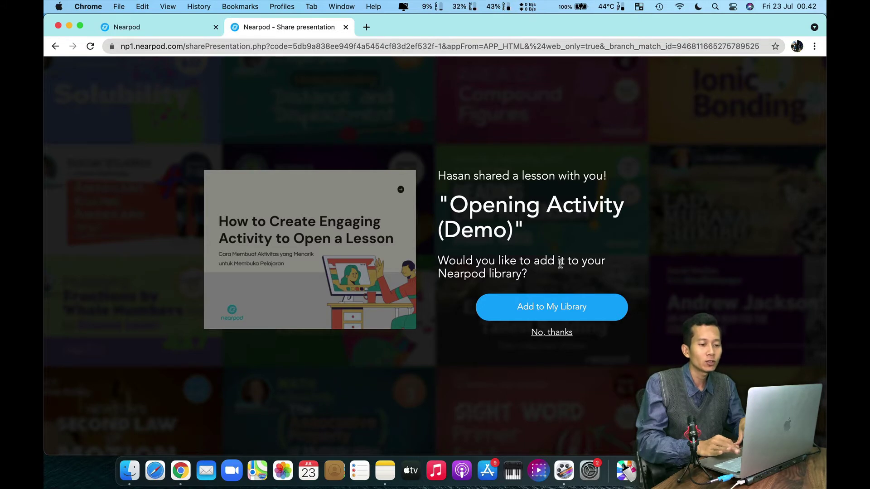
Add the shared Opening Activity (Demo) lesson to this account's library and dismiss the first-lesson message
left_click(508, 313)
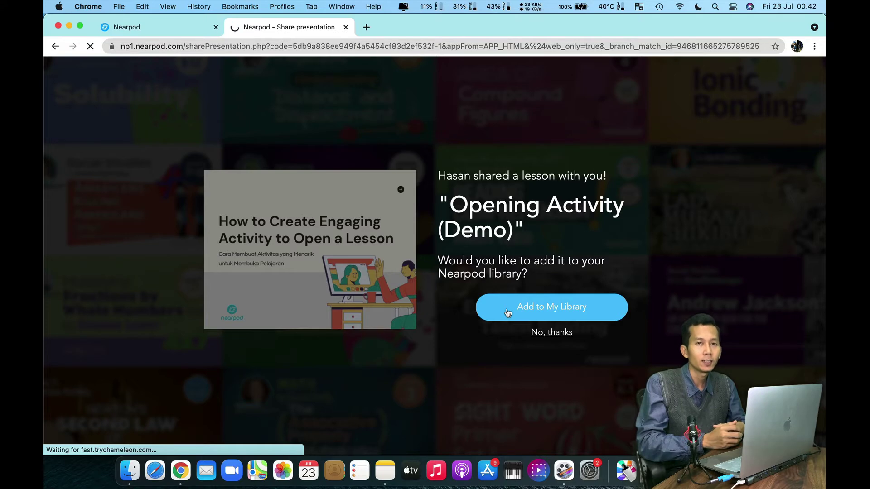
left_click(508, 312)
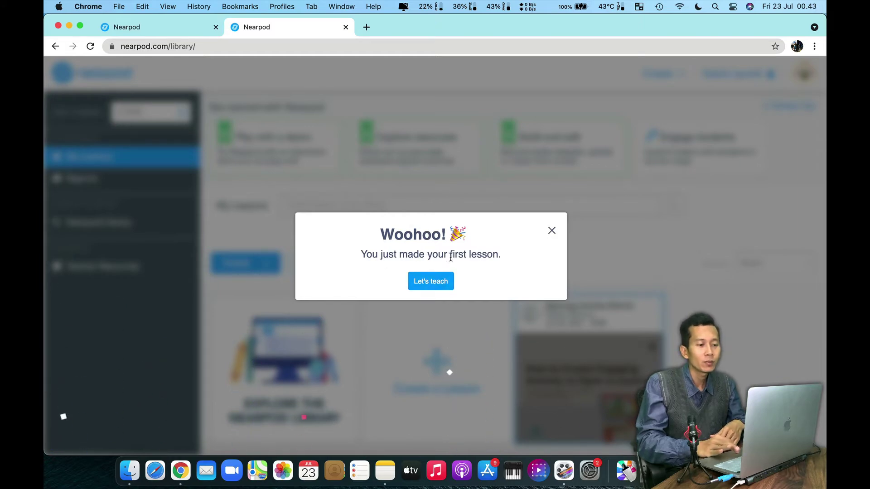
left_click(431, 282)
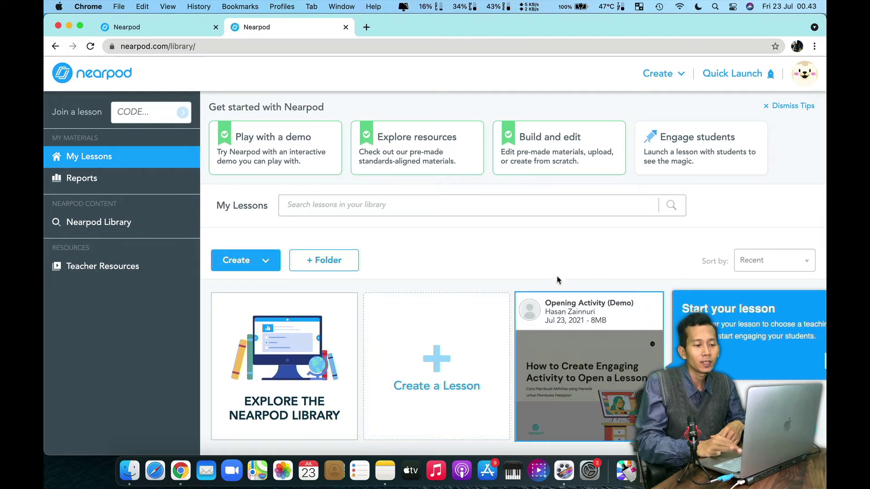
Compare the Opening Activity (Demo) lesson in both accounts' libraries, open the added copy for editing and close the student preview tip
key("ctrl+Left")
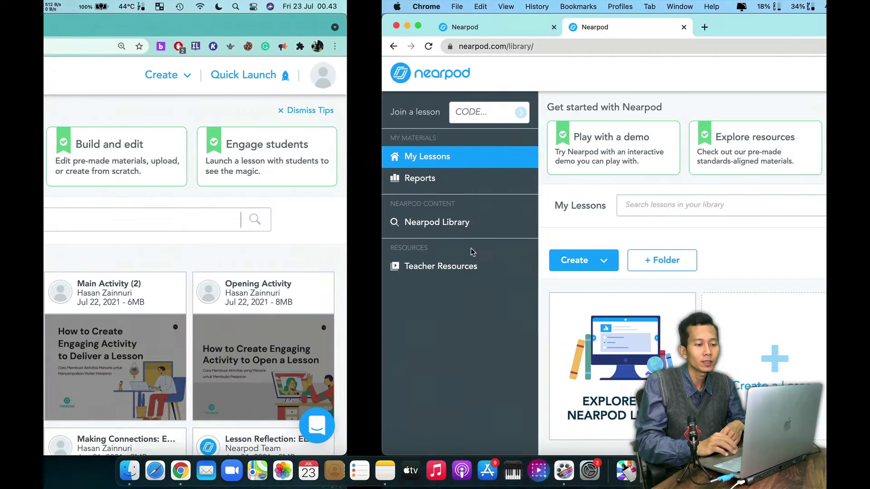
mouse_move(449, 303)
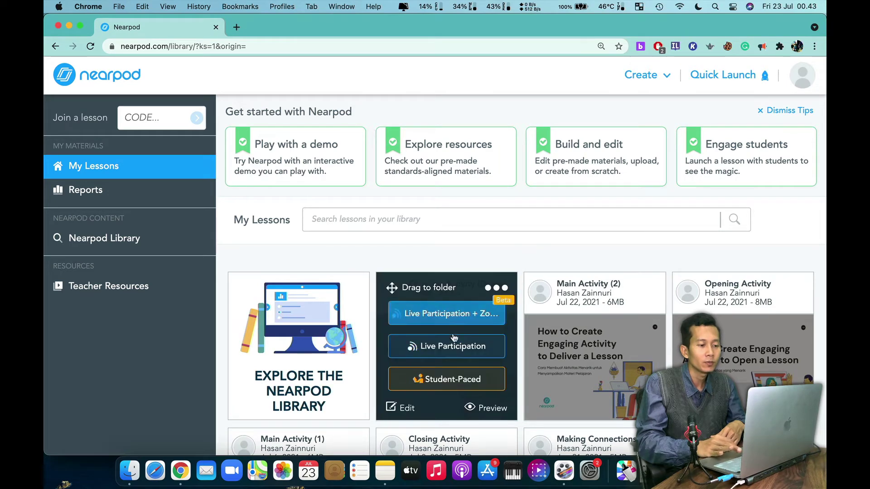
key("ctrl+Right")
mouse_move(577, 318)
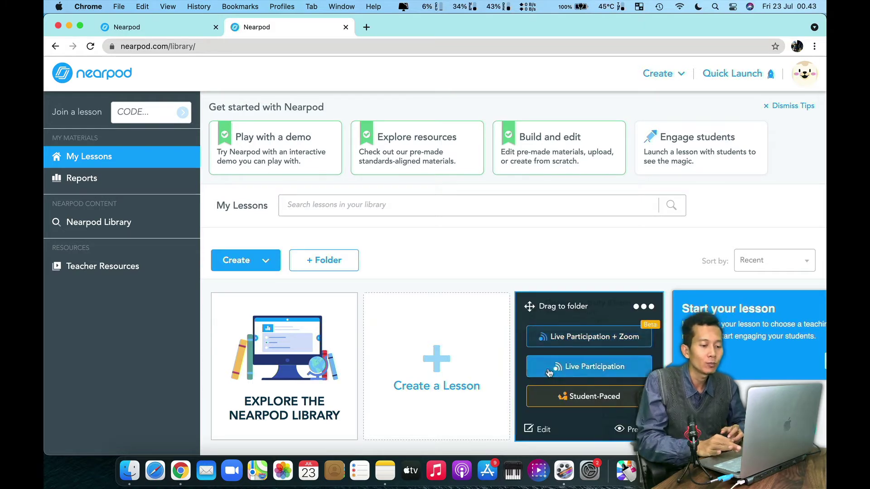
left_click(542, 430)
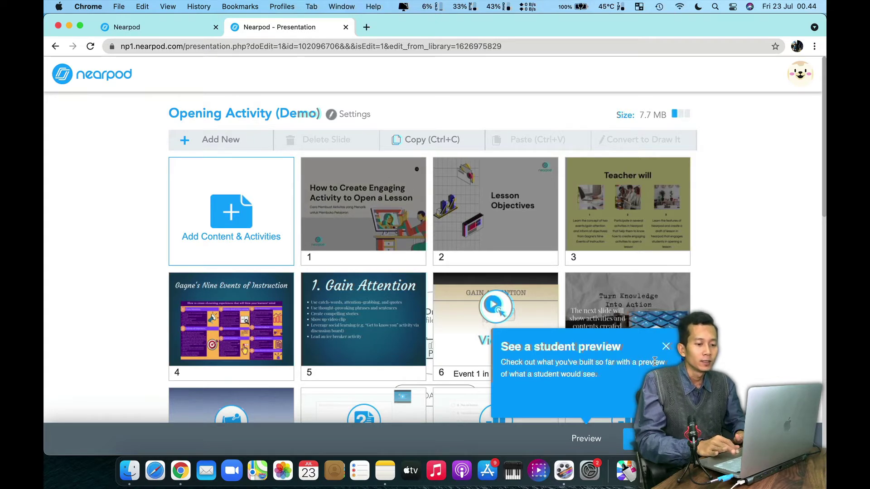
left_click(666, 348)
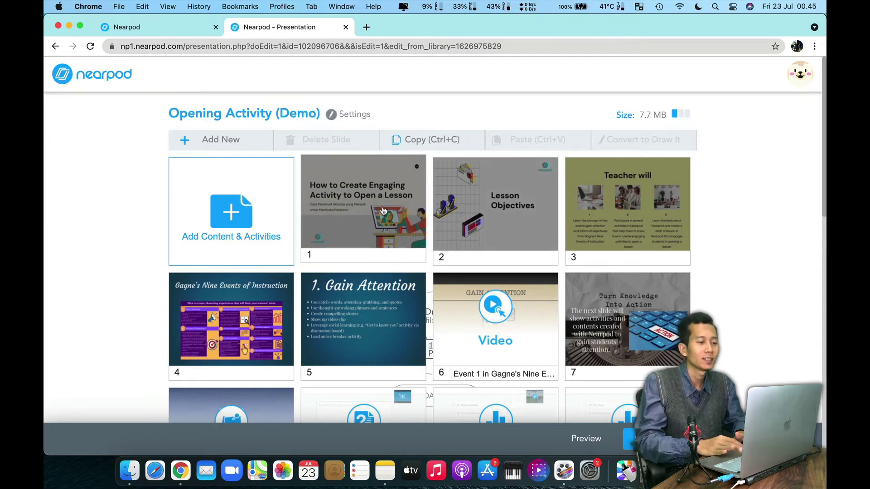
Select slides 1 to 3 one after another, open slide 1 in the slide editor and return to the lesson's slide overview
left_click(348, 212)
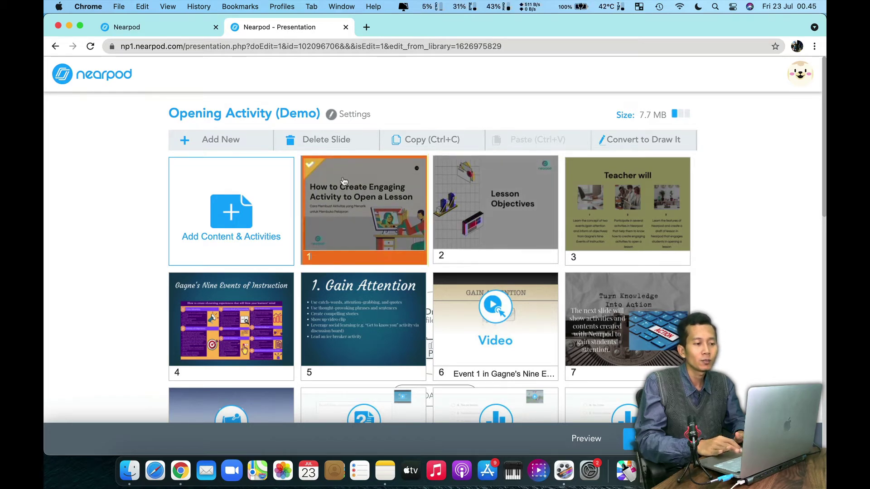
left_click(476, 202)
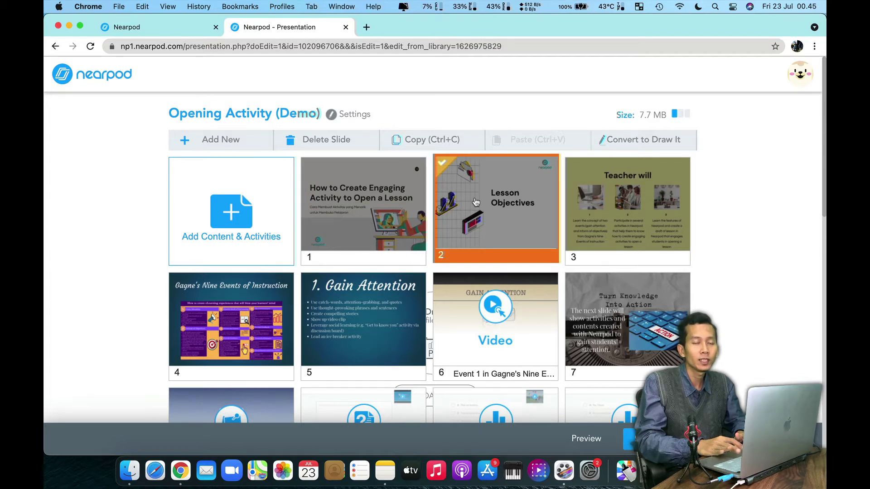
left_click(627, 202)
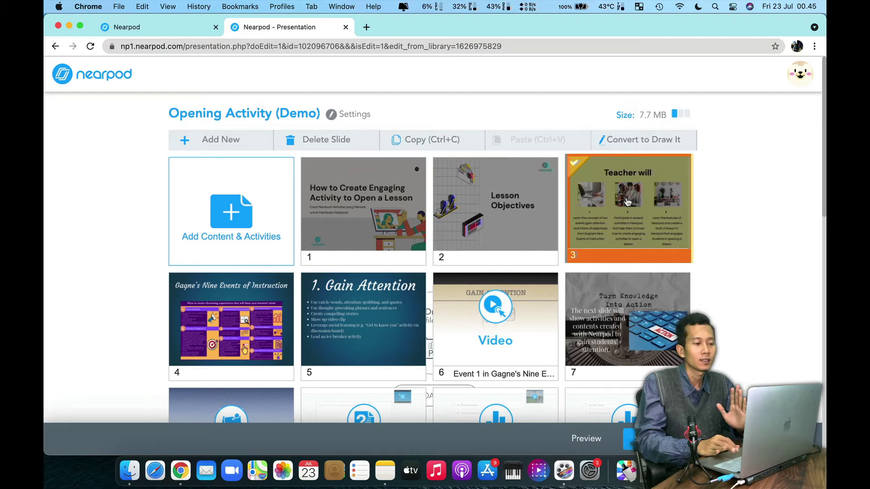
left_click(380, 205)
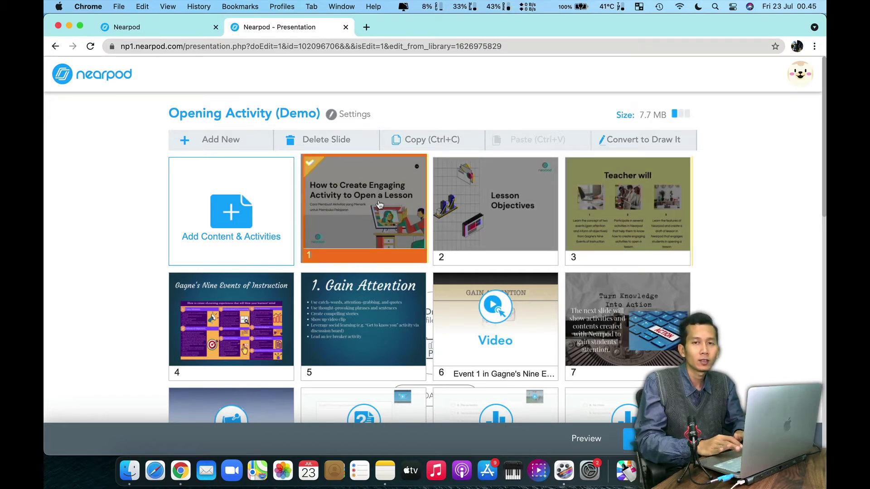
left_click(379, 205)
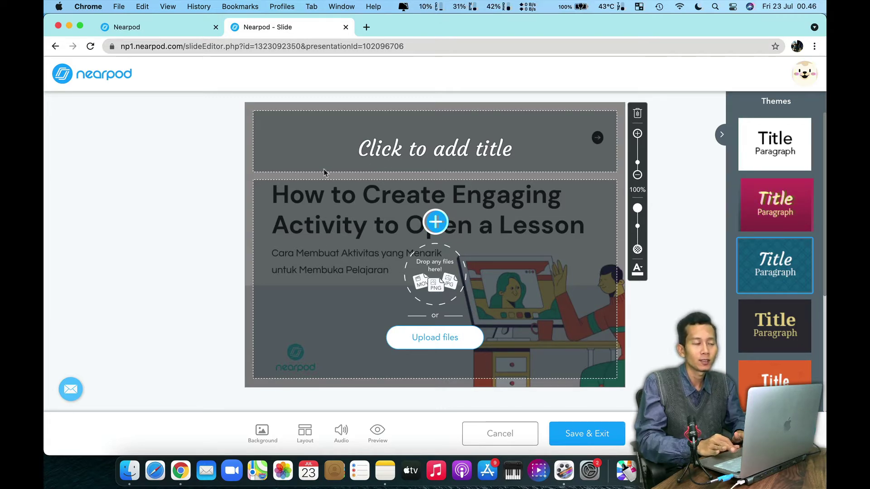
left_click(53, 48)
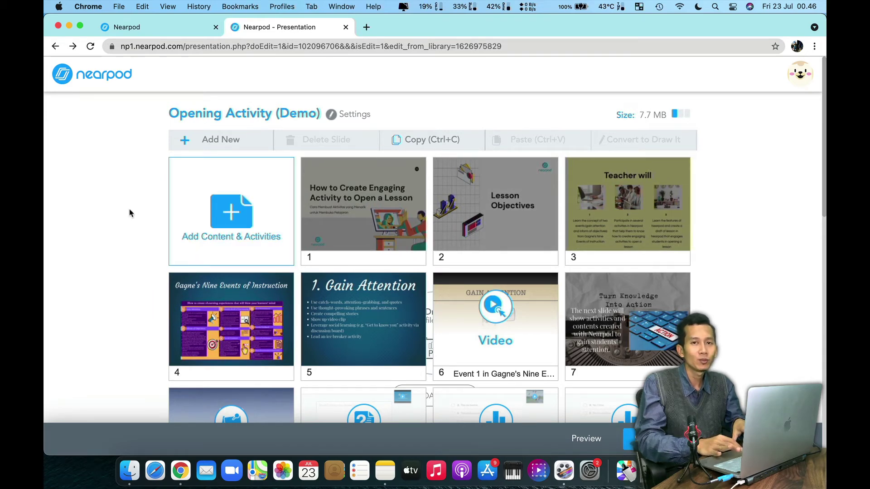
View the content types that can be added to the lesson and close the selection
left_click(235, 218)
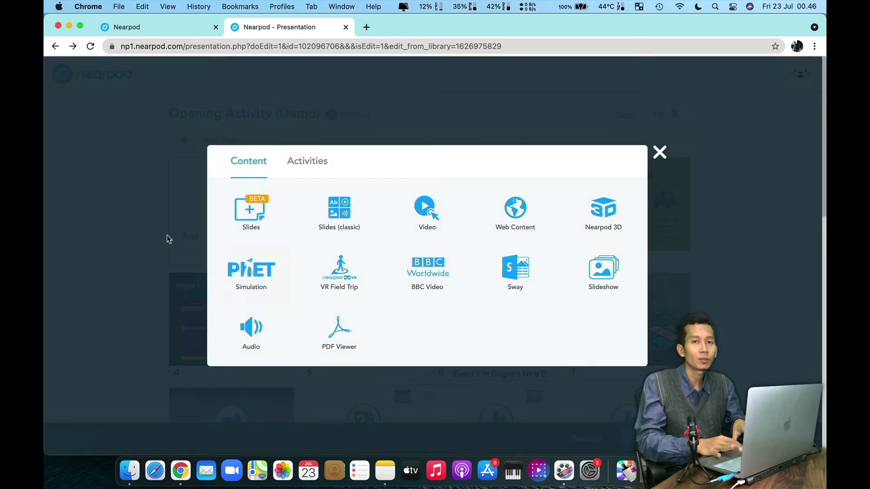
left_click(659, 154)
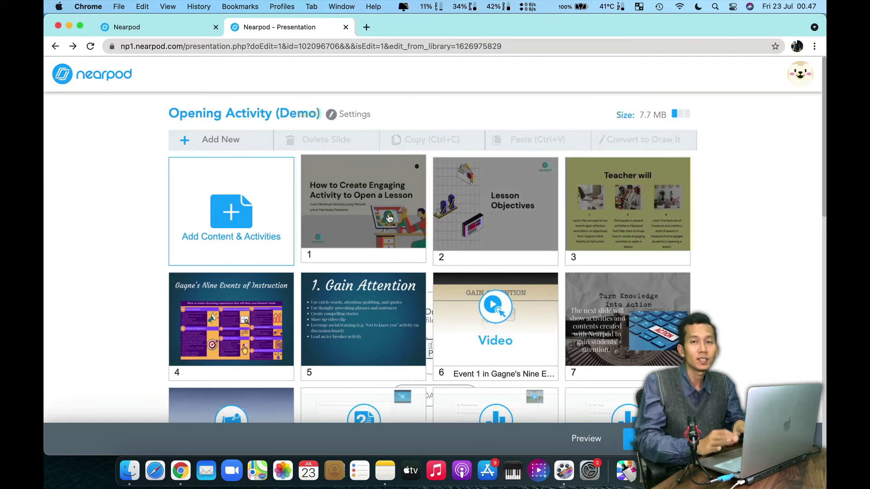
Switch to the original account's browser window and open Google Docs in a new tab
key("super+t")
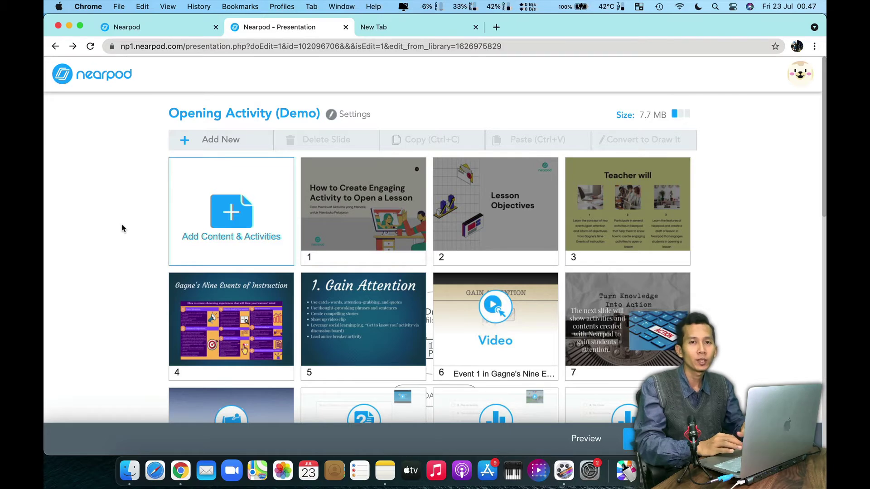
key("ctrl+Left")
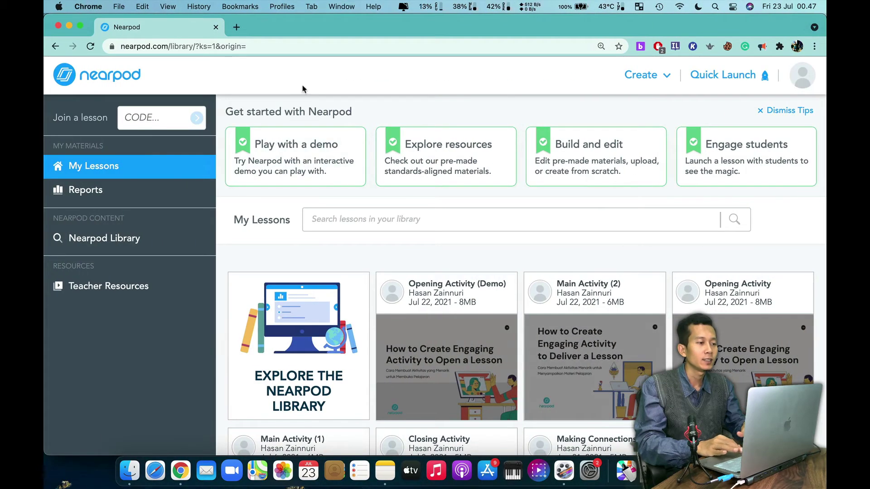
left_click(235, 28)
type("doc")
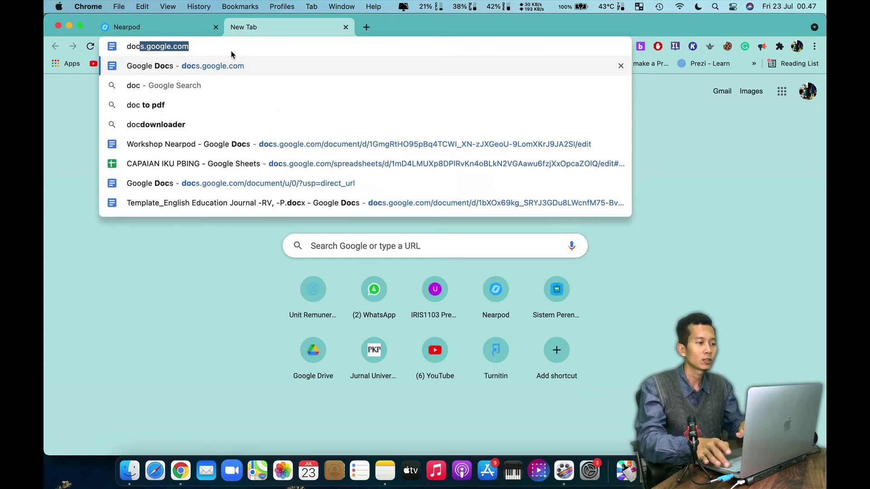
key("Return")
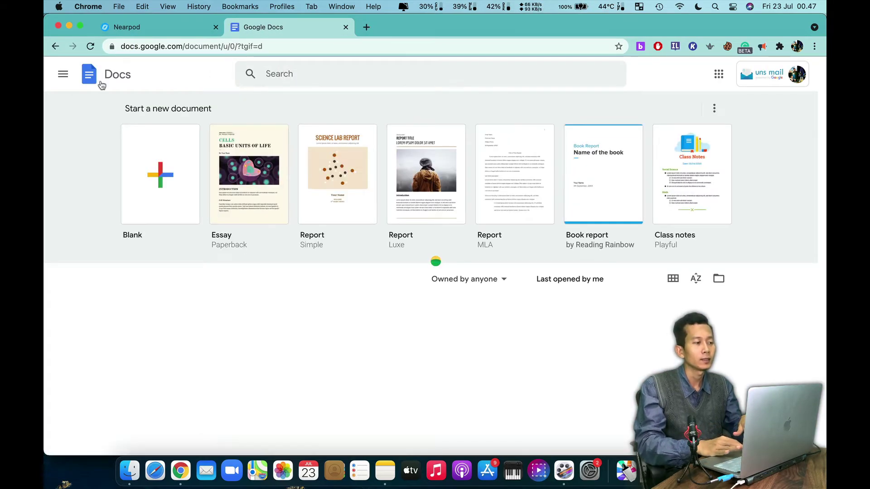
Go to Google Slides and open the Design Slide presentation
left_click(63, 77)
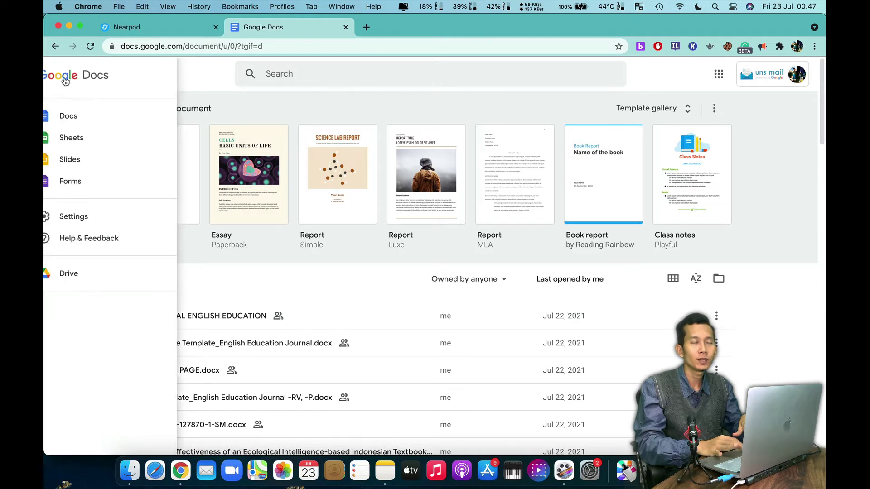
left_click(88, 160)
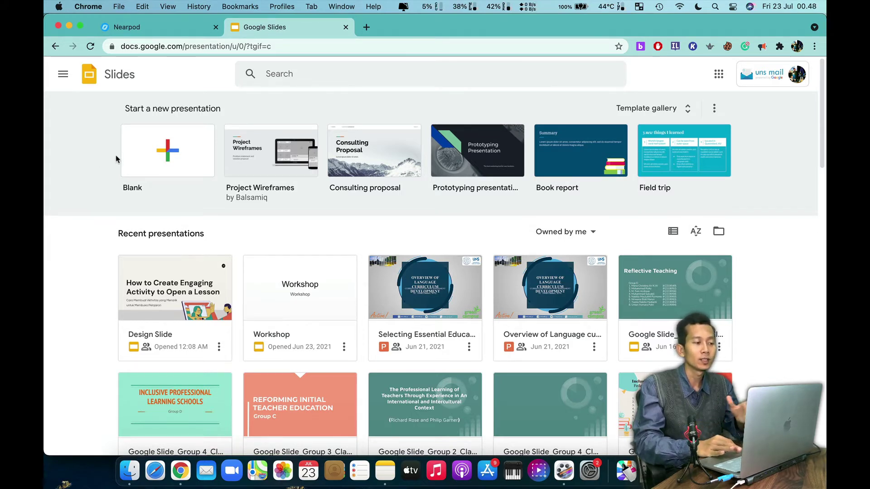
left_click(171, 289)
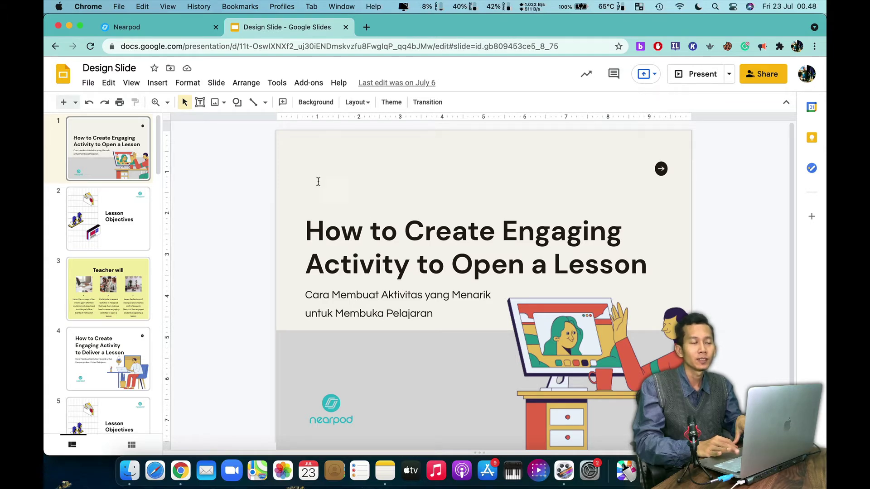
Compare the Nearpod lesson's first slide with the original slide in the Design Slide presentation
key("ctrl+Right")
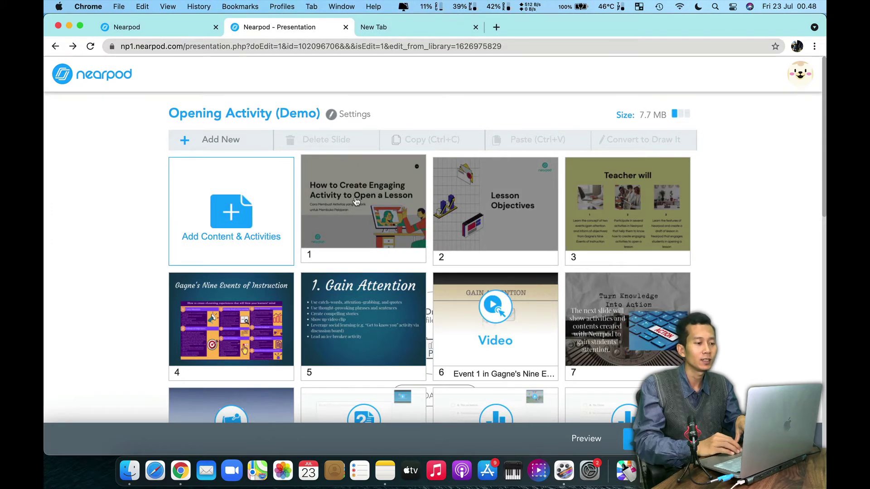
key("ctrl+Left")
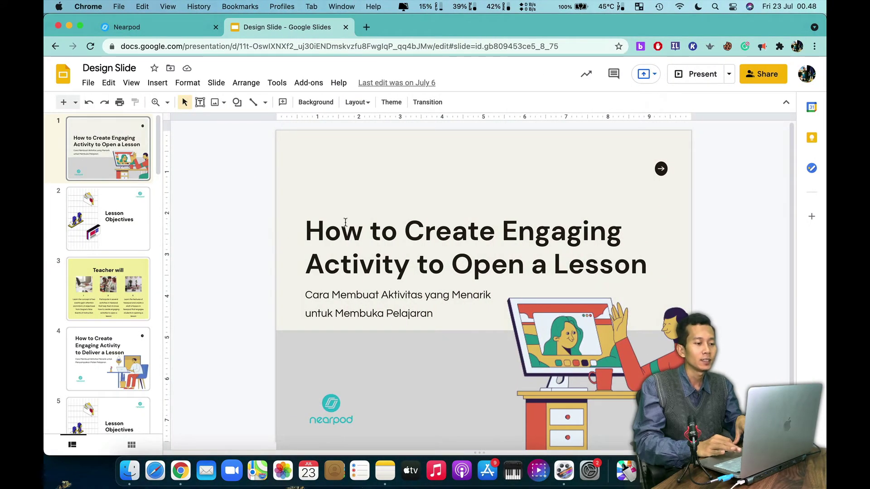
key("ctrl+Right")
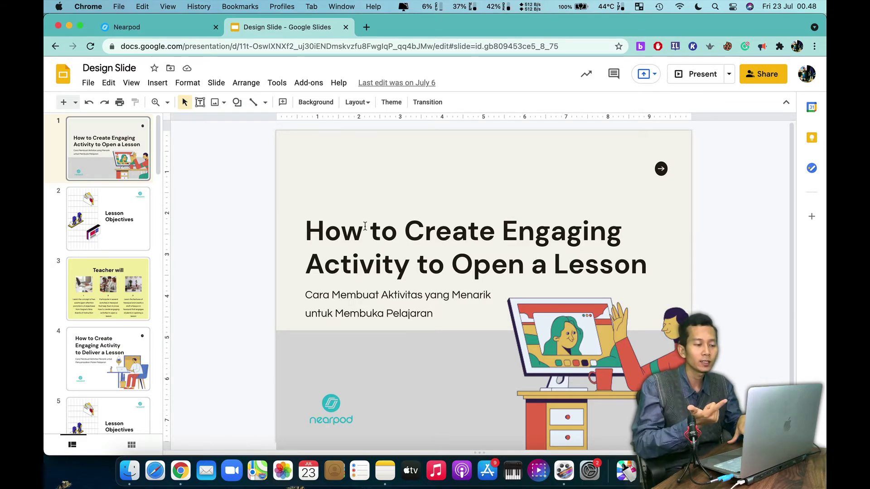
Check the title and subtitle text boxes on the first slide for editability and deselect them
left_click(308, 226)
left_click(448, 308)
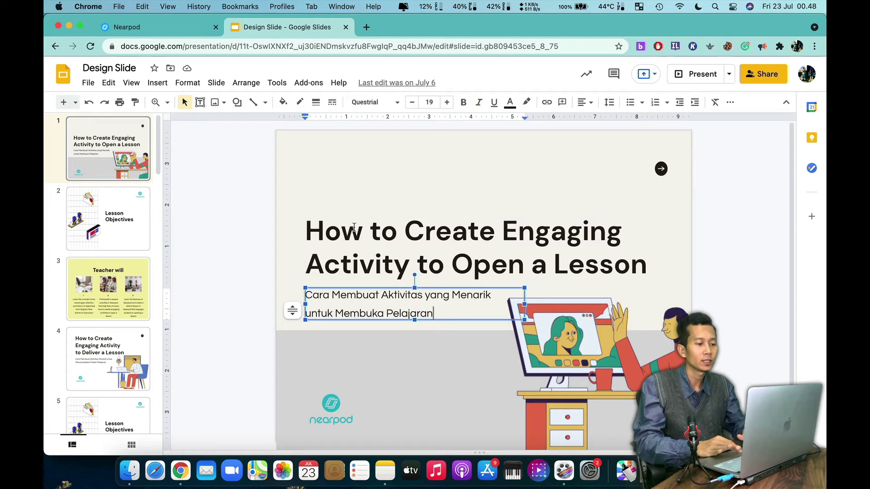
left_click(355, 230)
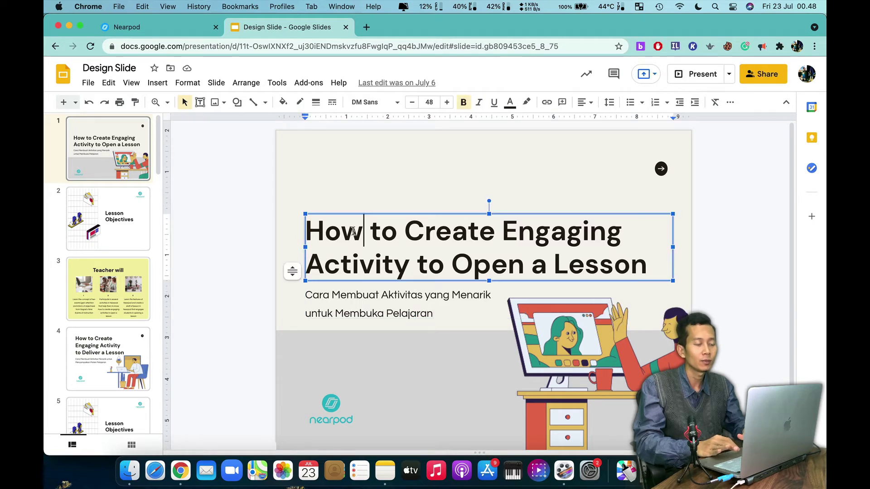
left_click(295, 198)
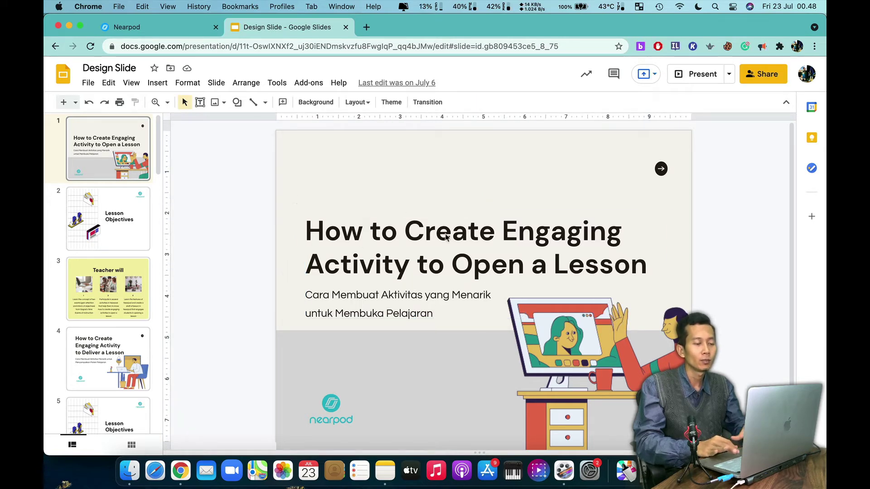
Select the subtitle text box and the illustration on the first slide in turn to examine them as separate objects
left_click(306, 230)
left_click(370, 291)
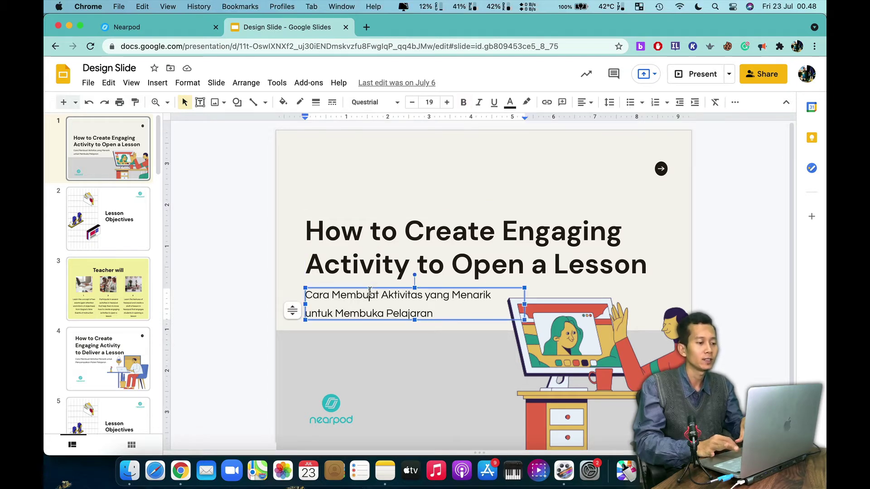
left_click(292, 232)
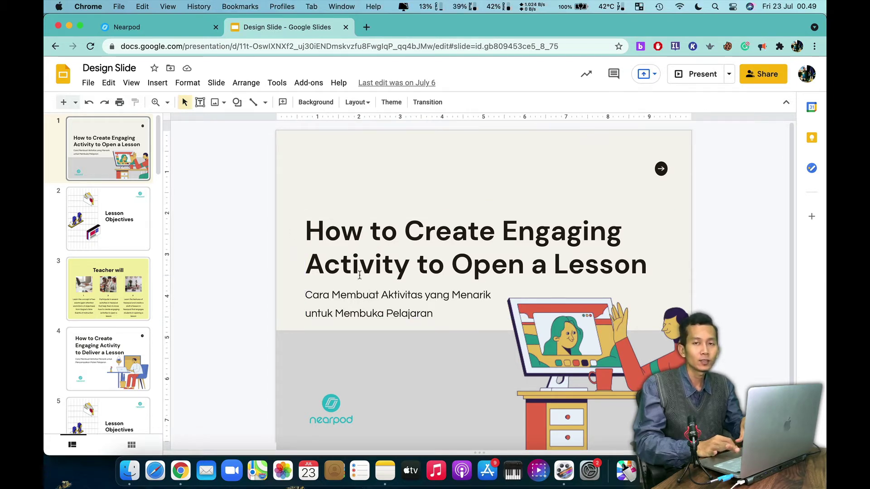
left_click(605, 343)
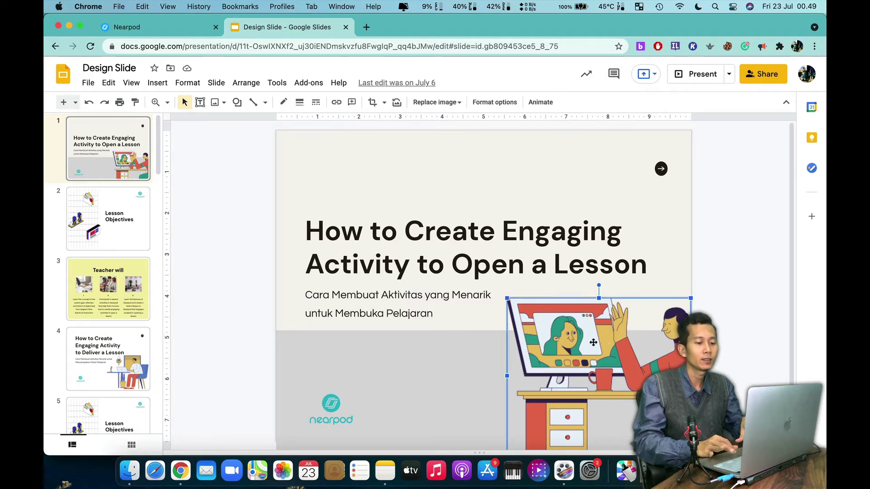
left_click(408, 330)
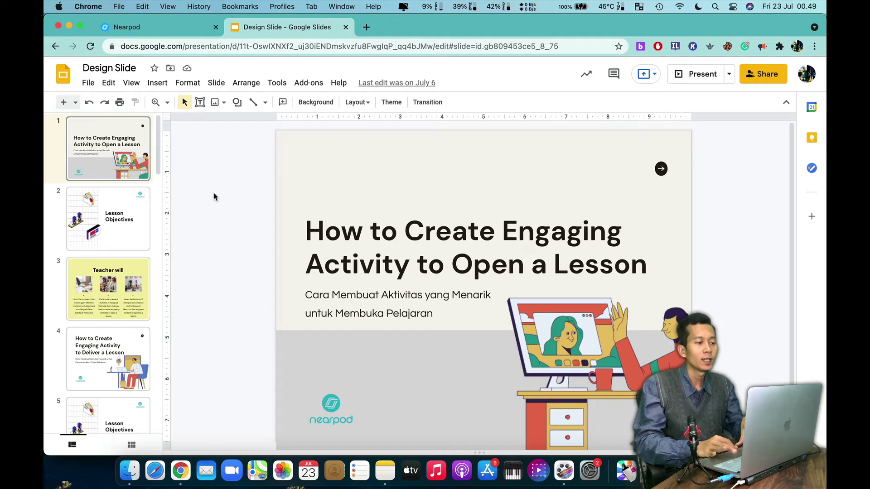
Download the presentation's first slide as a JPEG image, show the downloaded file in Finder and preview it
left_click(88, 83)
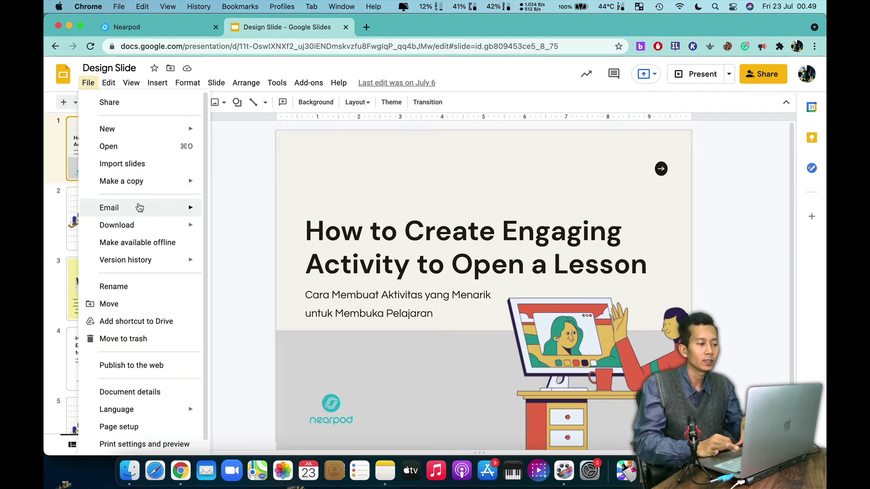
mouse_move(191, 225)
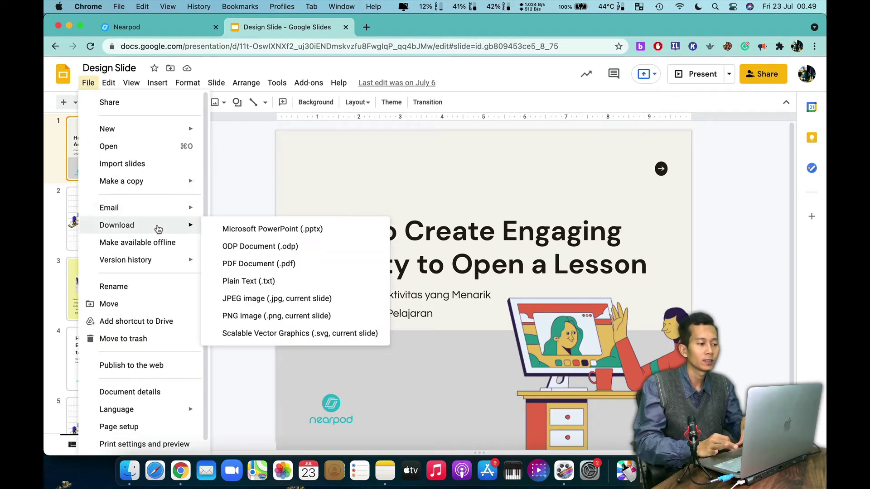
left_click(221, 301)
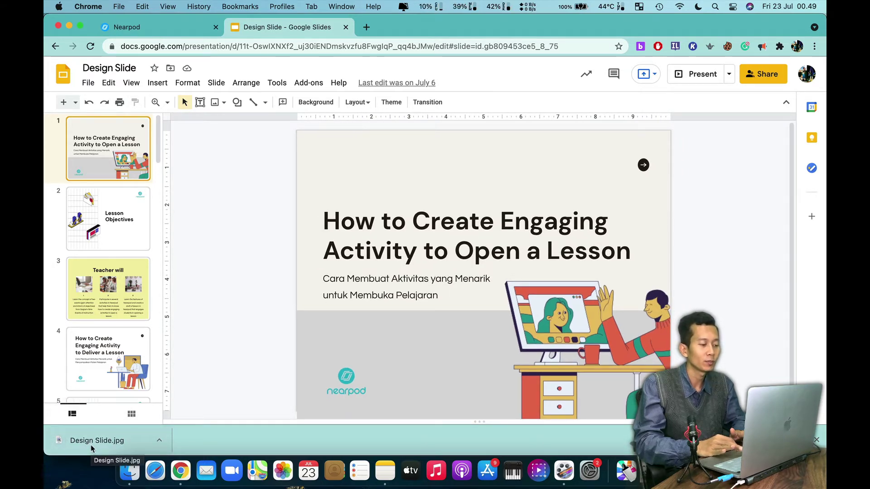
left_click(159, 439)
left_click(191, 426)
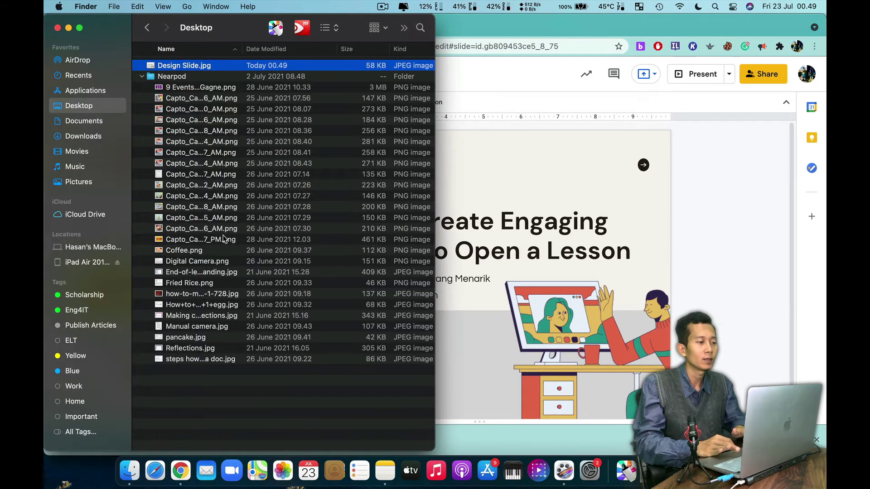
key("space")
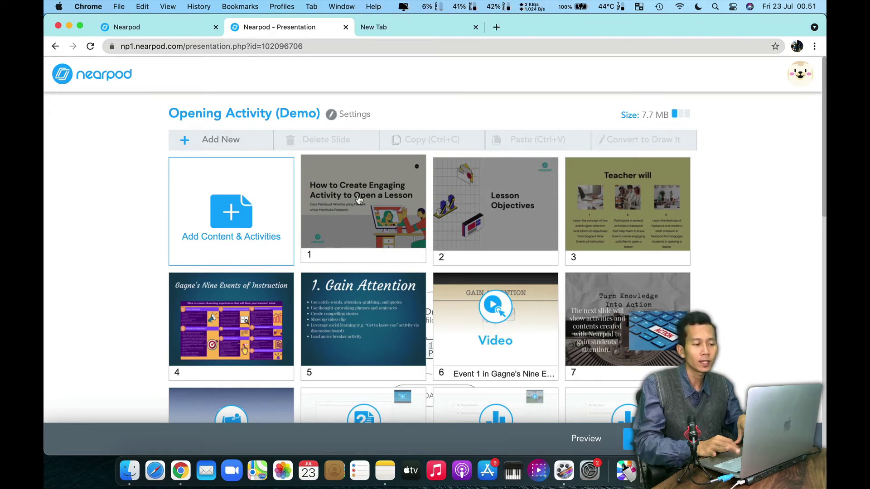
Add a new Slides (classic) slide to the Opening Activity (Demo) lesson in Nearpod
left_click(226, 213)
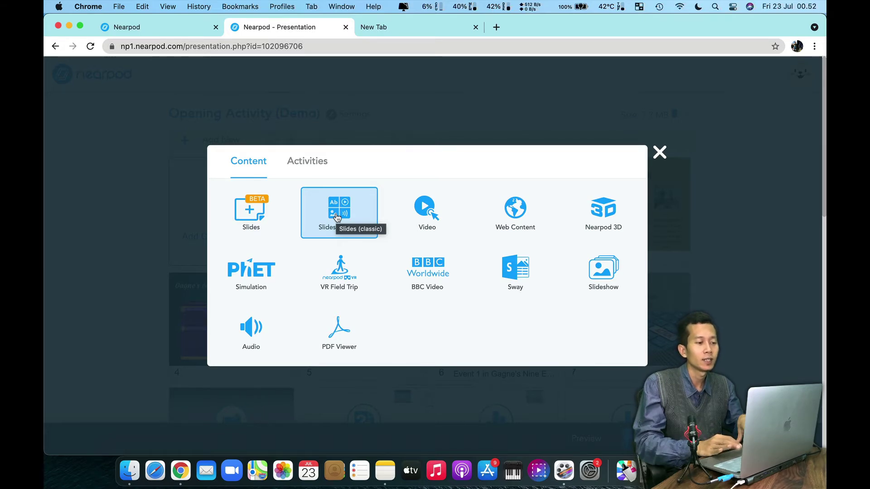
left_click(337, 218)
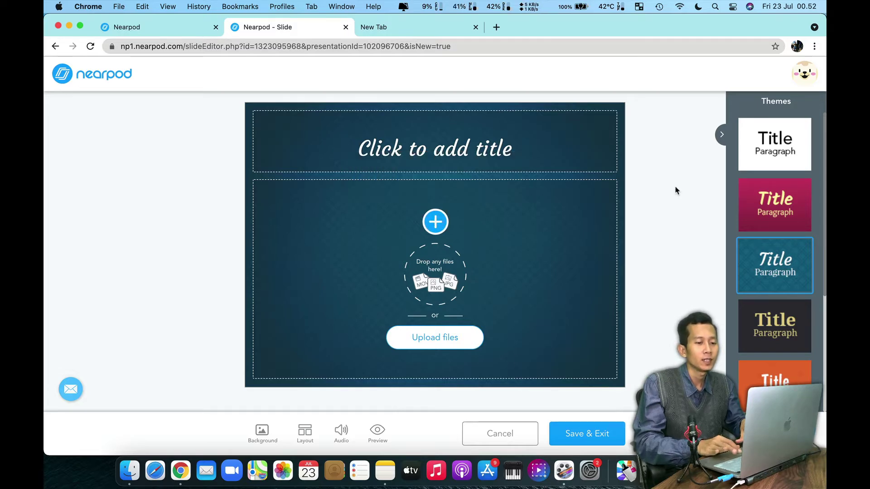
Try the pink and dark grey themes on the new slide and restore the teal theme
left_click(767, 212)
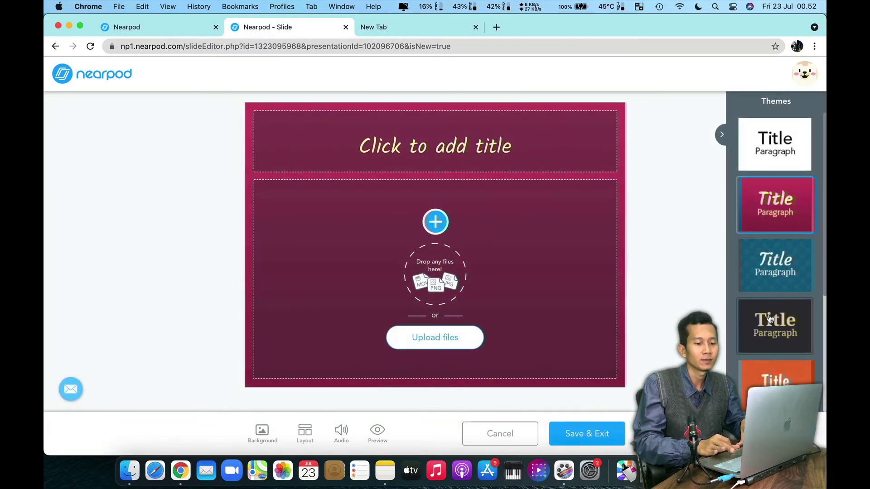
left_click(768, 318)
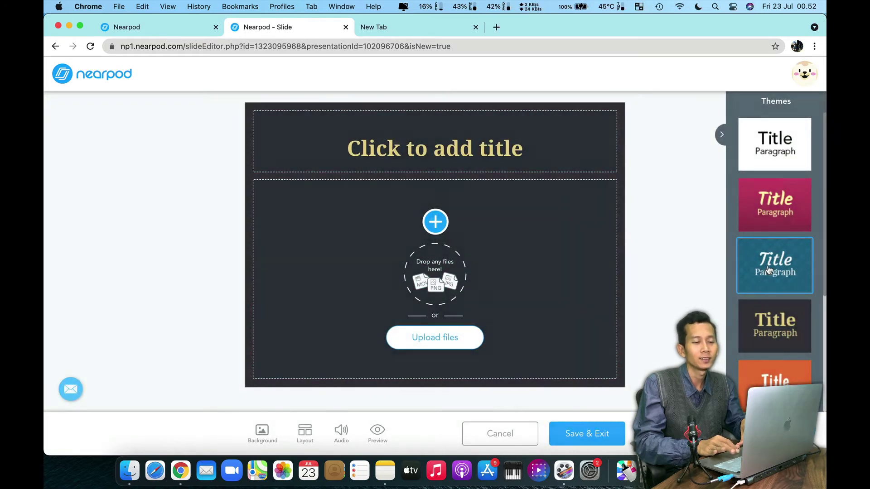
left_click(769, 270)
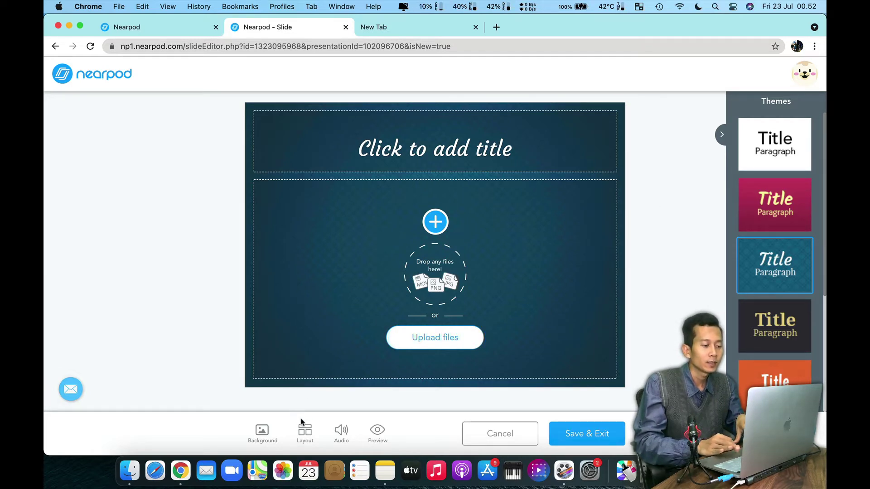
Try the Title + one element and Four elements layouts, settle on Title + two elements, and view the slide's audio options
left_click(305, 436)
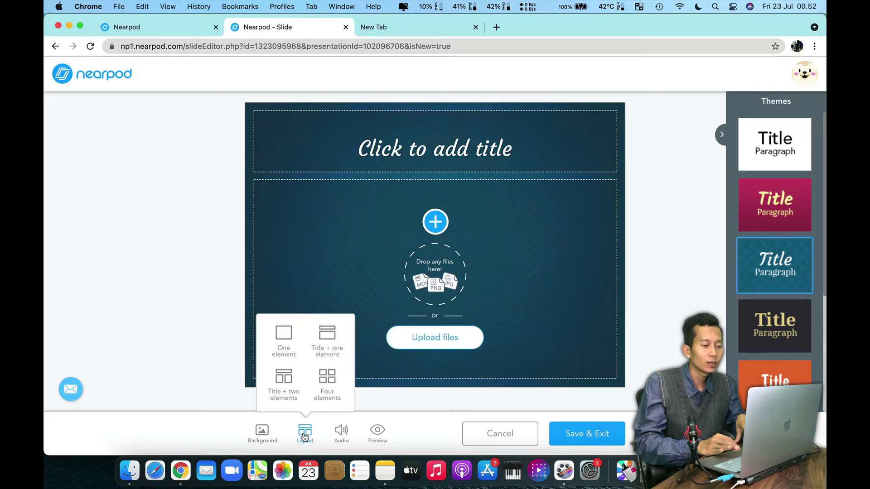
left_click(329, 335)
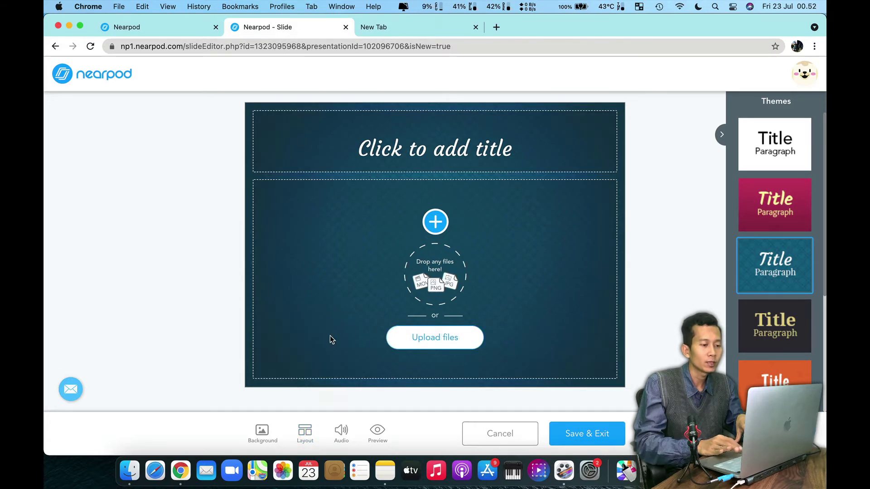
left_click(305, 432)
left_click(325, 377)
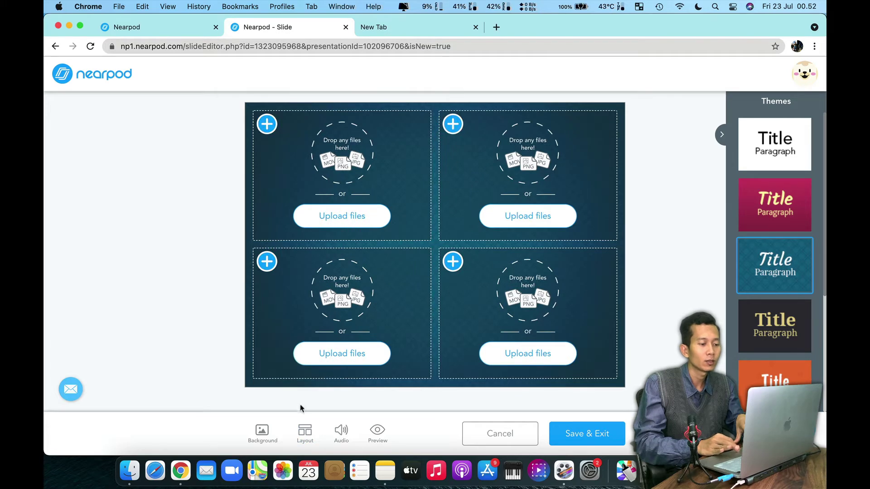
left_click(305, 432)
left_click(284, 378)
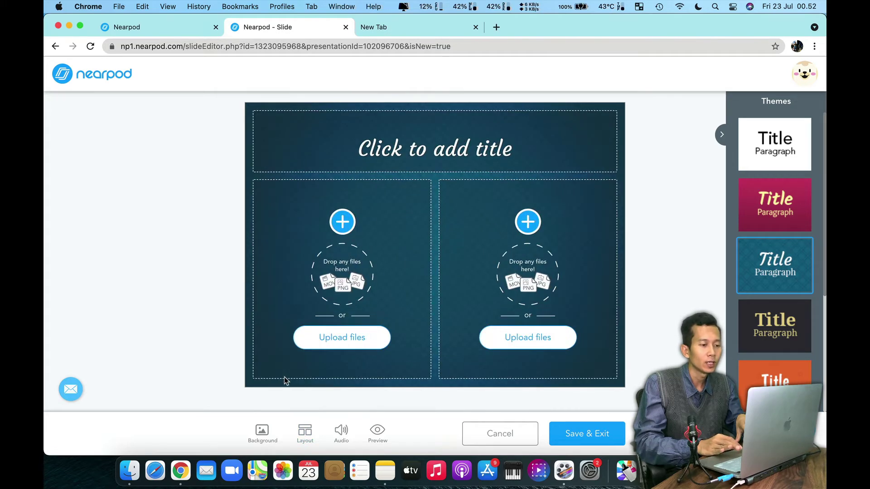
left_click(343, 437)
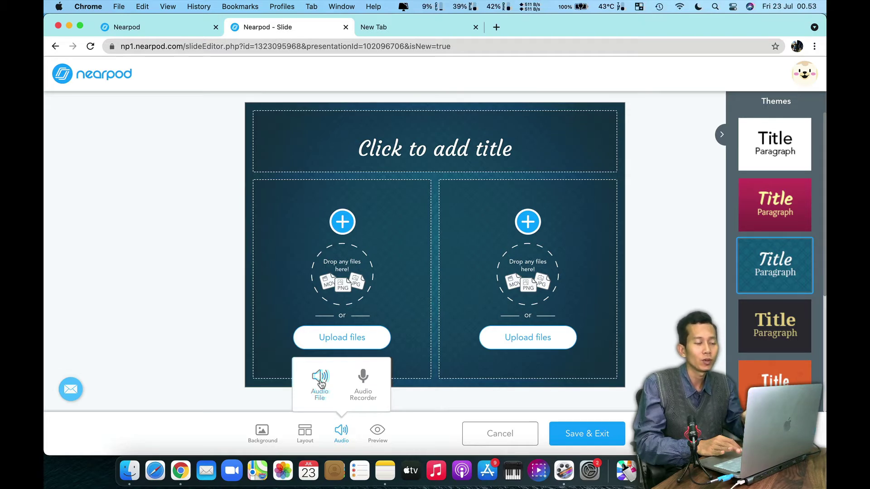
left_click(420, 429)
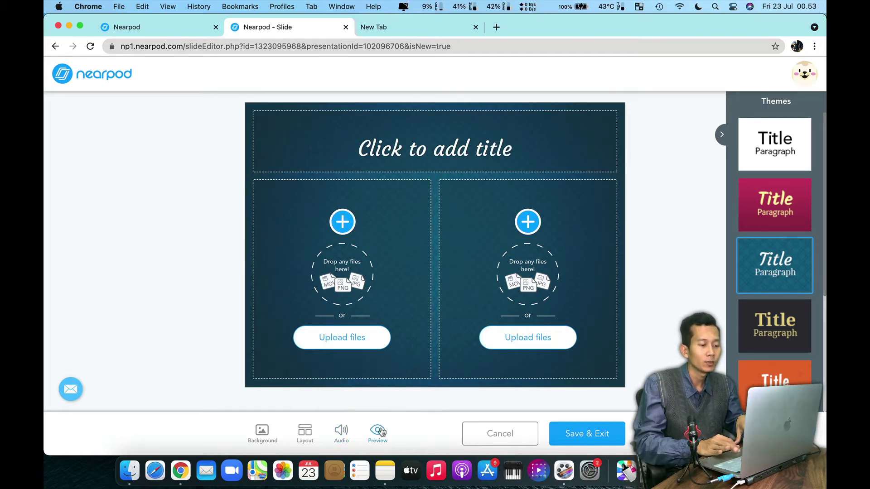
Upload Design Slide.jpg from the Desktop as the new slide's background image
left_click(261, 431)
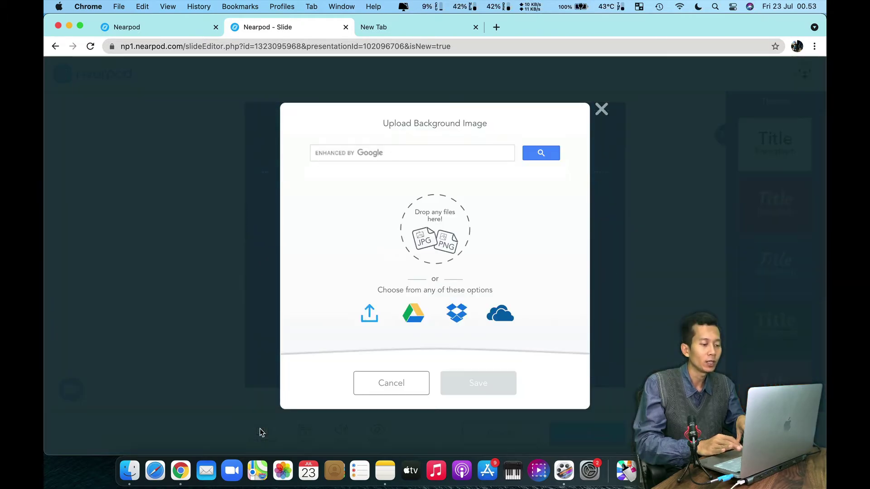
left_click(369, 319)
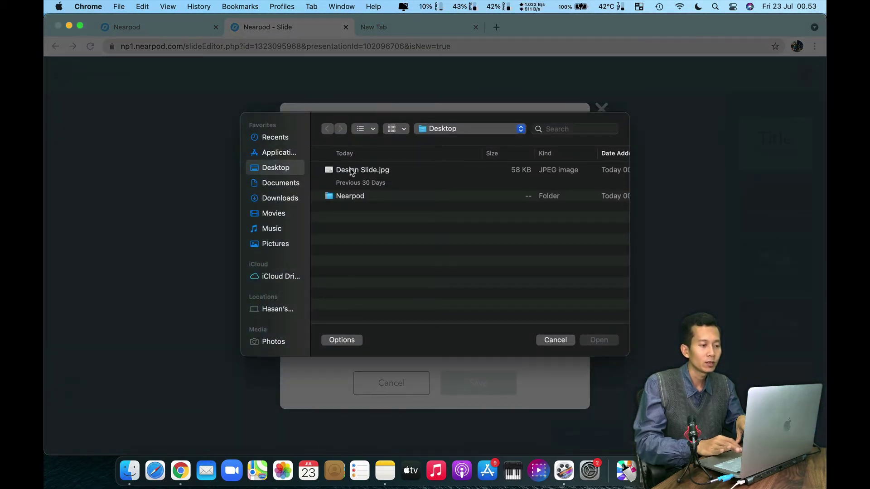
left_click(351, 171)
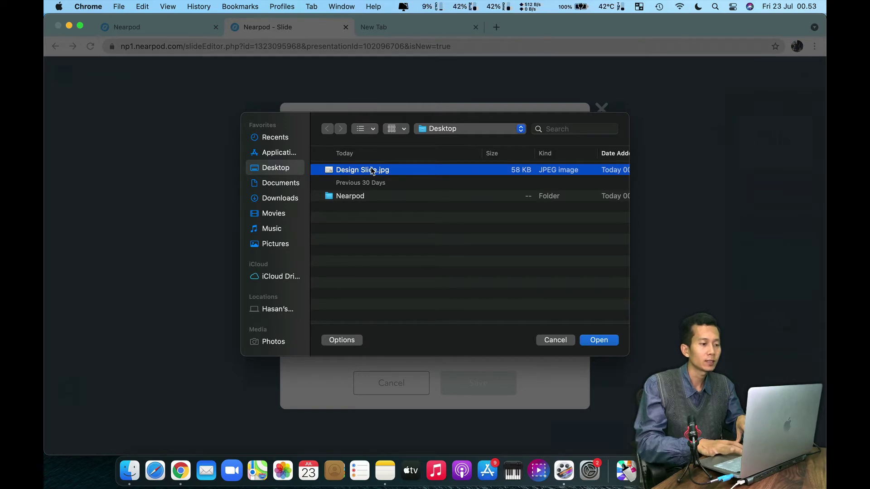
key("space")
key("space")
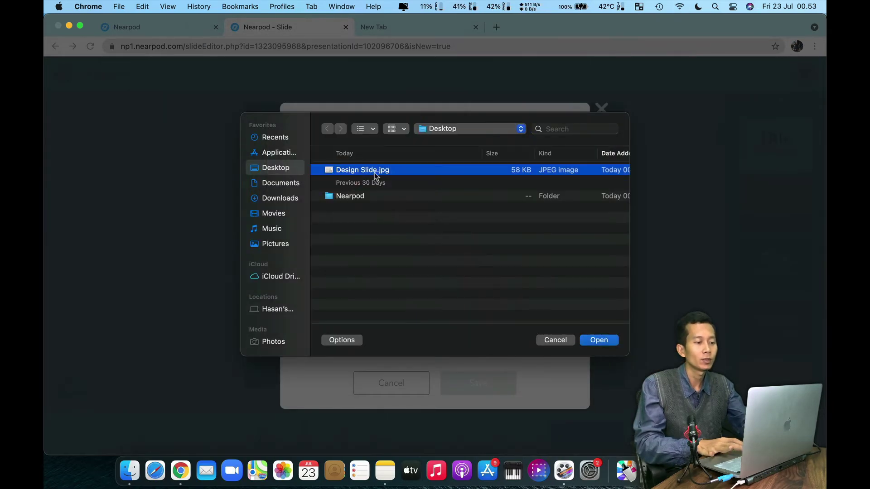
left_click(592, 342)
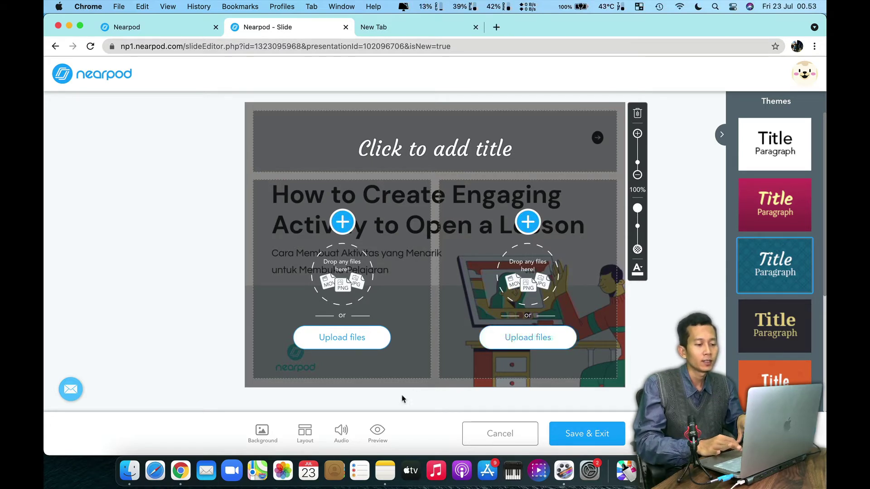
Preview the new slide, save it to the lesson and locate it at the end of the slide list
left_click(376, 433)
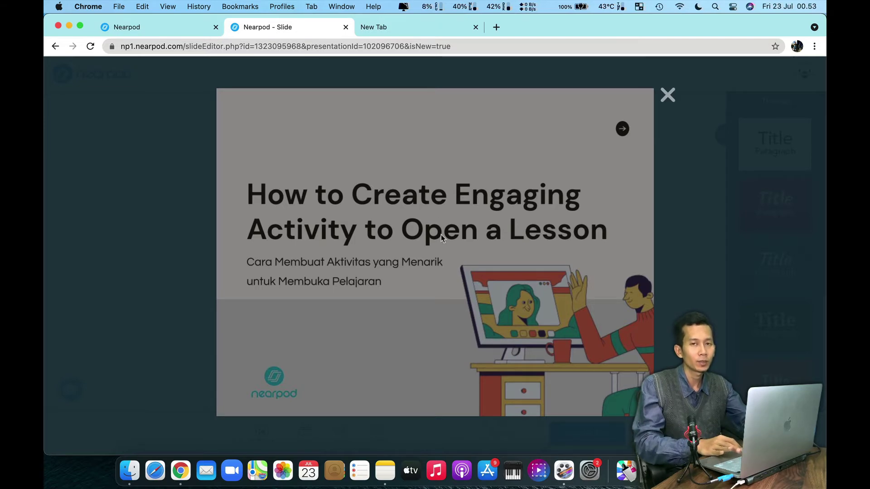
left_click(668, 95)
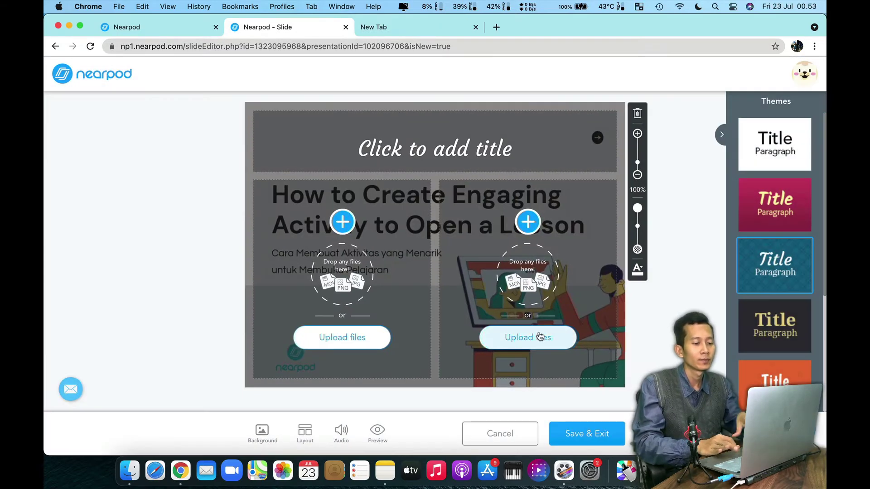
left_click(571, 435)
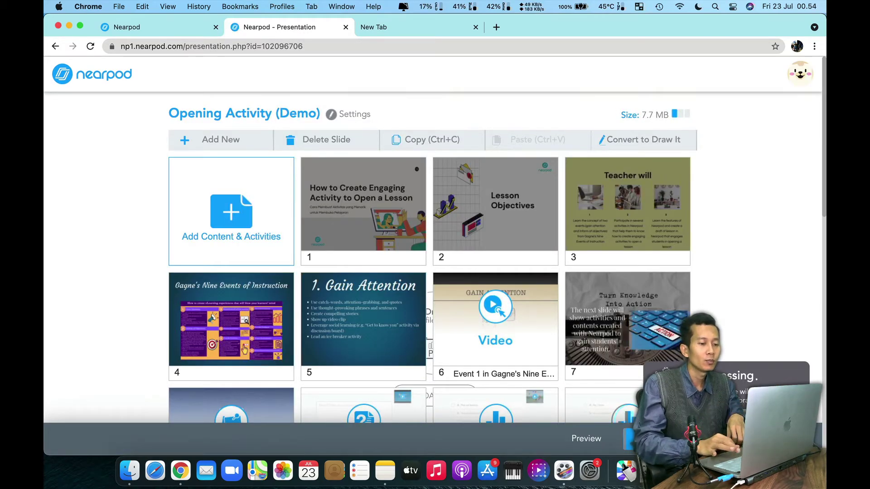
scroll(734, 304, "down", 10)
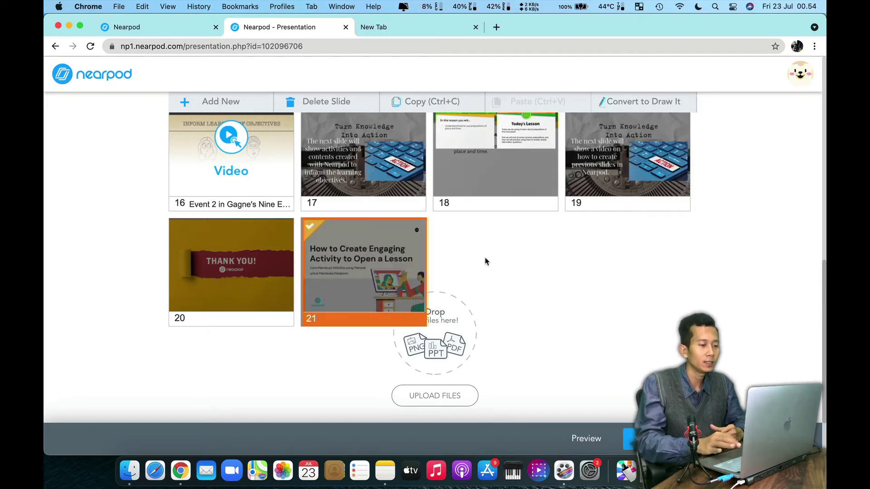
Reopen slide 21 for editing, view its background image upload options and leave the editor without saving
double_click(360, 274)
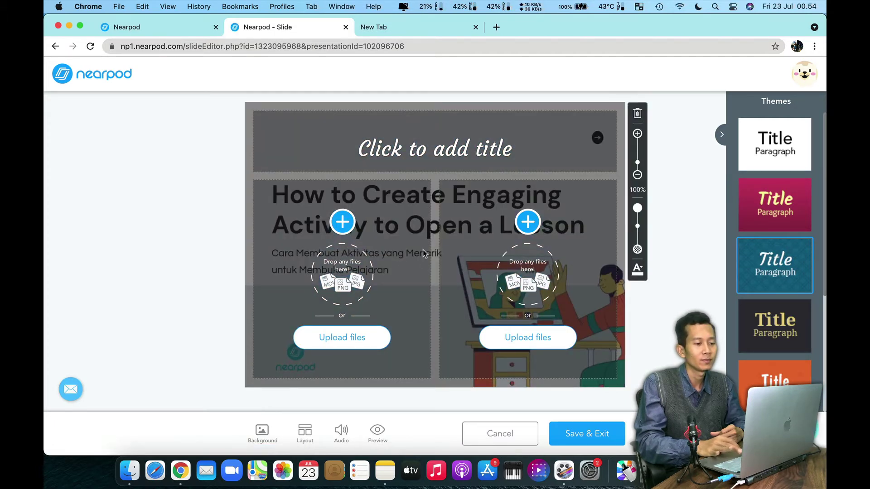
left_click(262, 433)
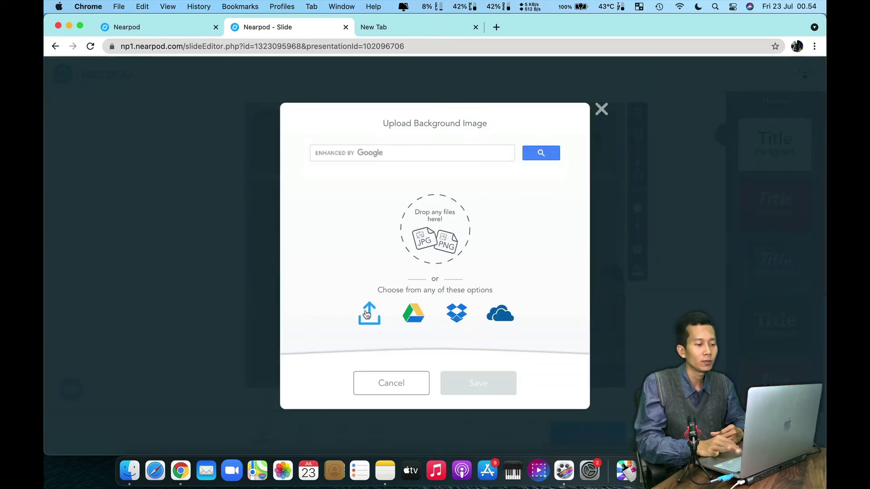
left_click(392, 383)
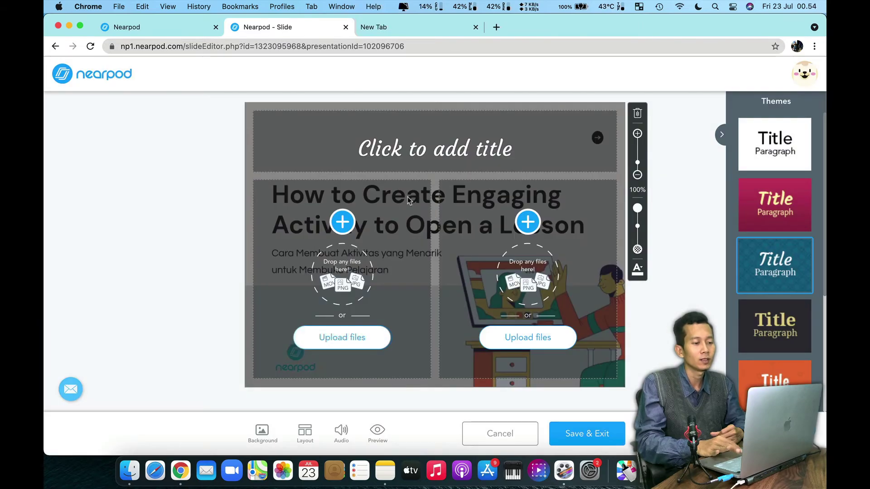
left_click(512, 433)
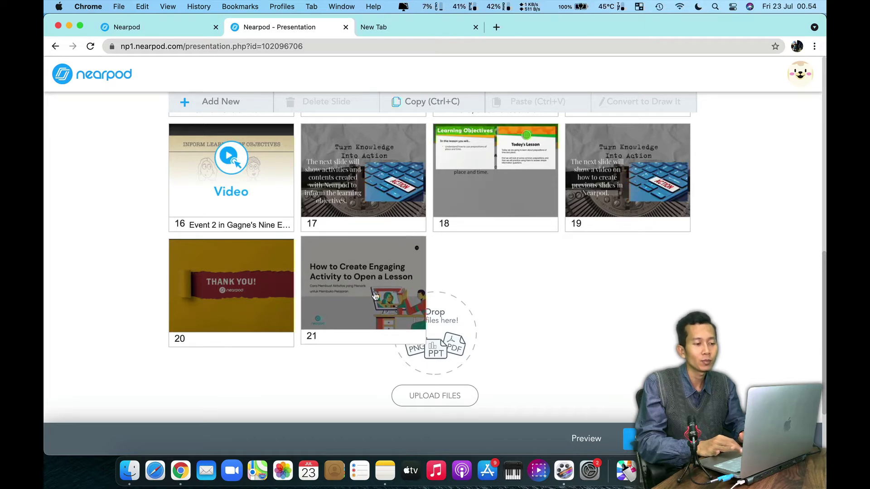
Switch to the Design Slide presentation in Google Slides and download its second slide, Lesson Objectives, as a JPEG image
scroll(430, 264, "up", 1)
scroll(434, 263, "up", 15)
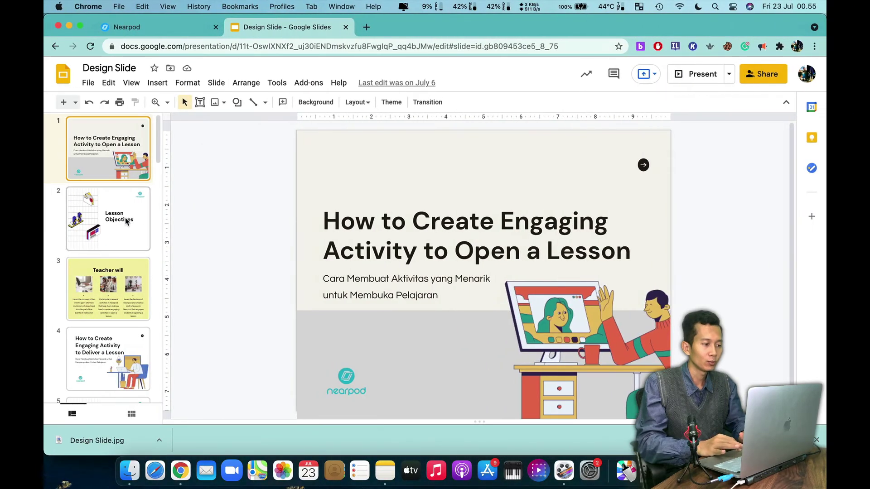
left_click(134, 219)
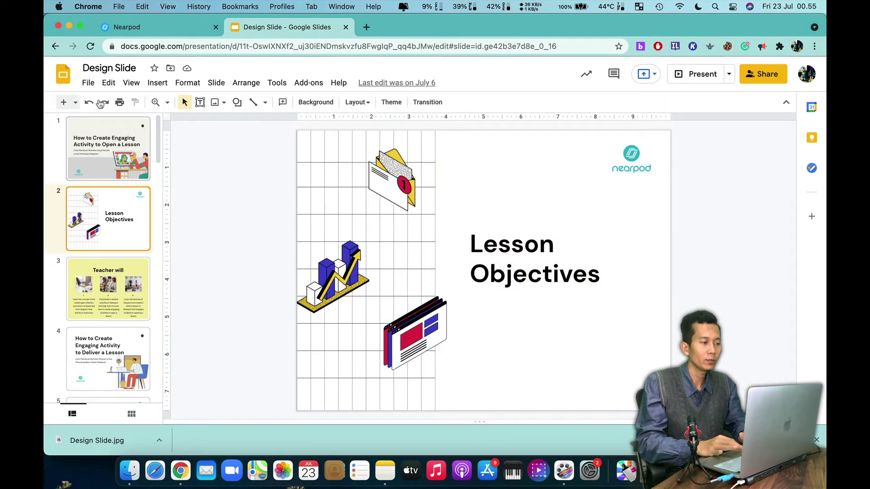
left_click(87, 83)
mouse_move(129, 224)
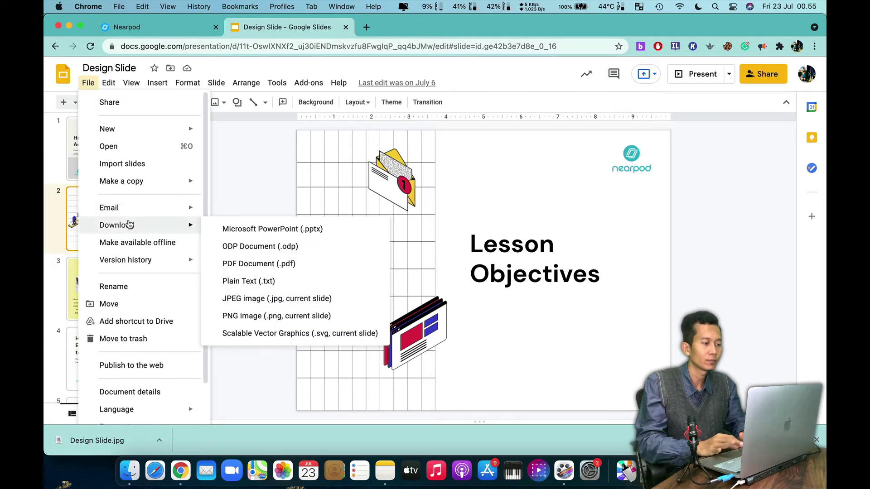
left_click(236, 299)
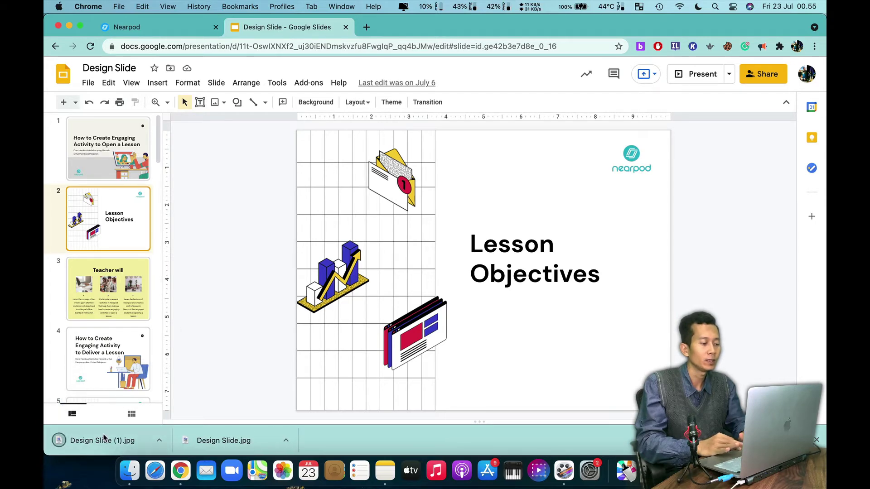
Return to the Opening Activity (Demo) lesson in Nearpod and add a new Slides (classic) slide
key("ctrl+Right")
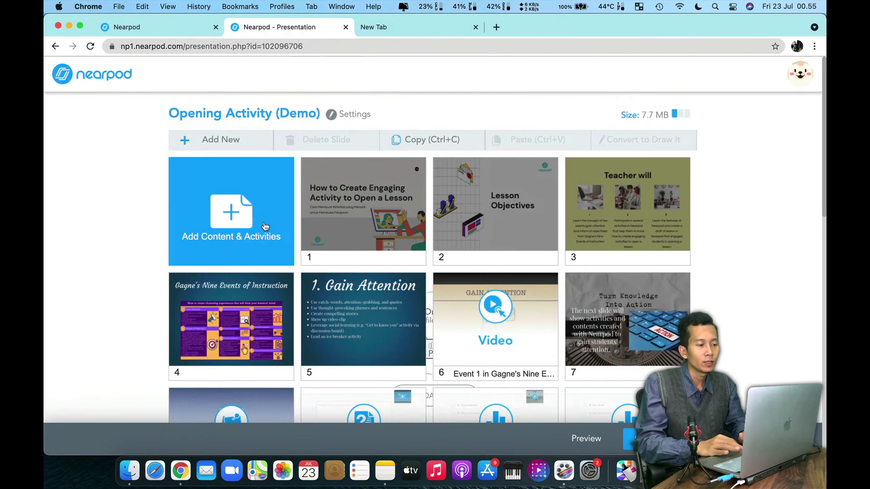
left_click(233, 217)
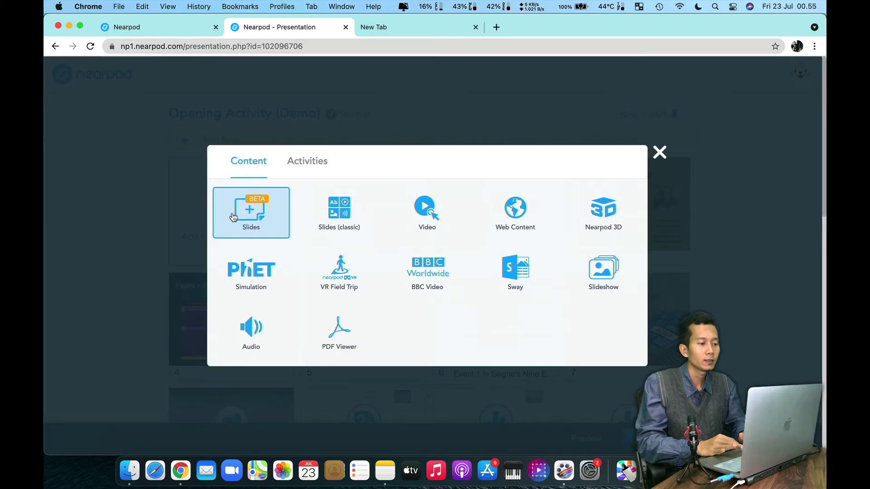
left_click(332, 216)
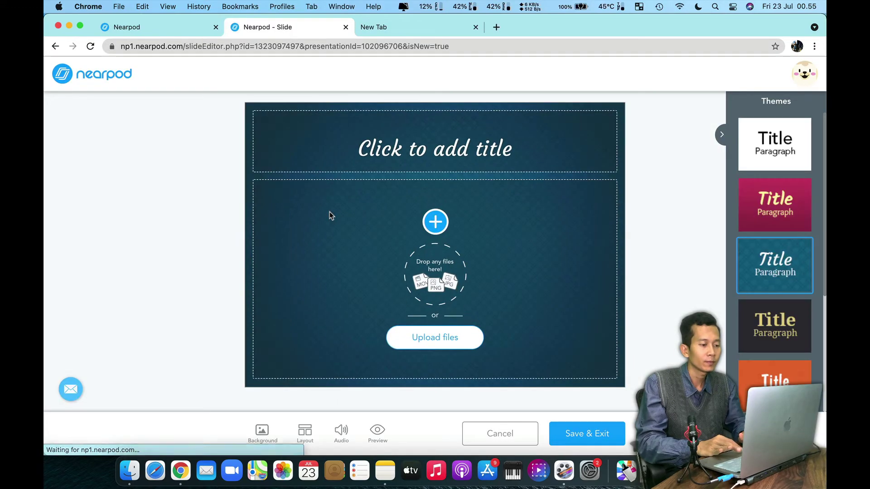
Preview Design Slide (1).jpg on the Desktop and upload it as the new slide's background image
left_click(261, 432)
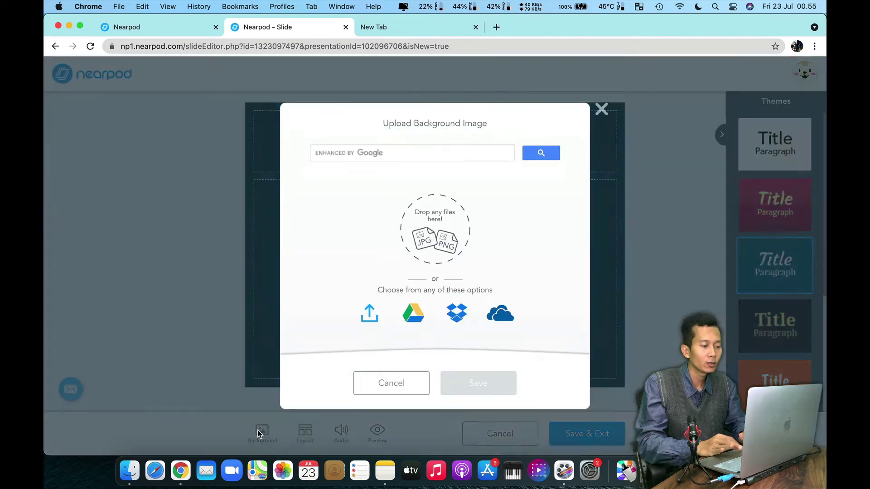
left_click(370, 313)
left_click(349, 170)
key("space")
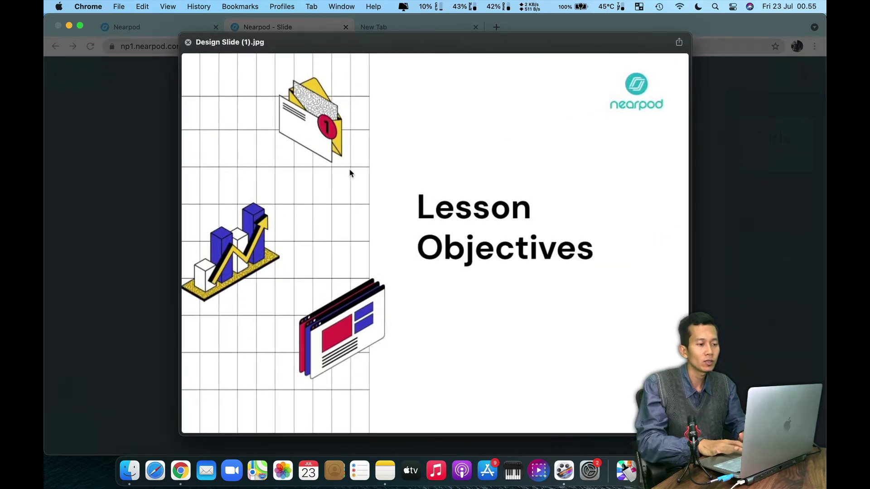
key("space")
left_click(598, 340)
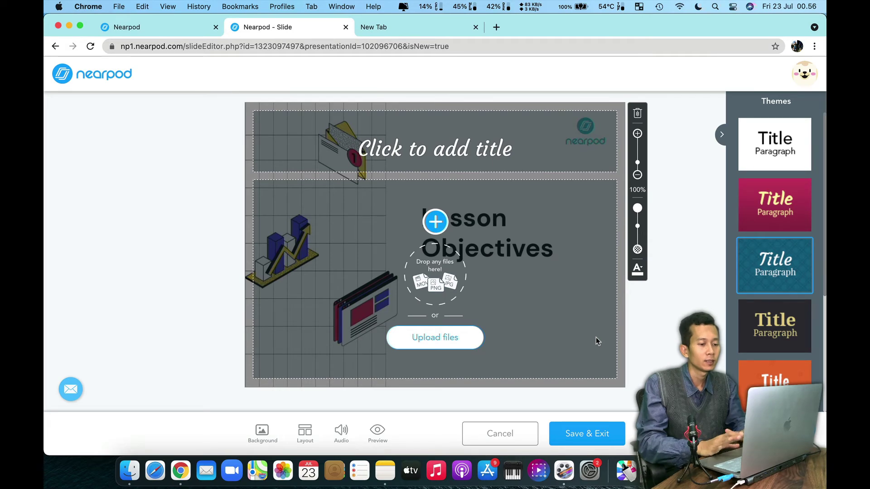
Save the Lesson Objectives slide to the lesson and locate it at the end of the slide list
left_click(587, 435)
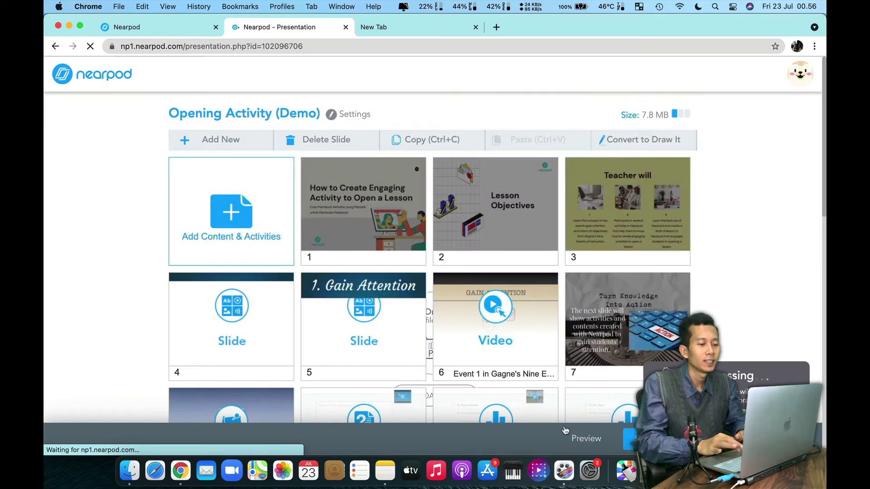
scroll(722, 287, "down", 2)
scroll(722, 287, "down", 10)
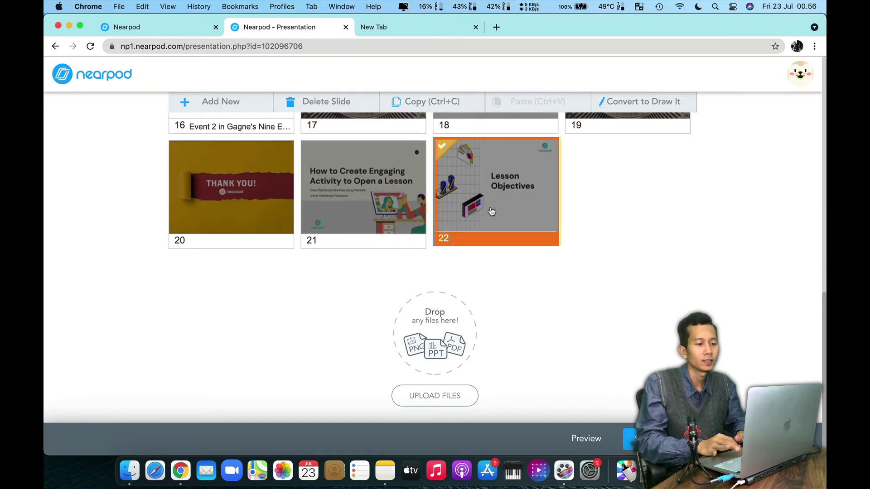
left_click(385, 206)
left_click(476, 207)
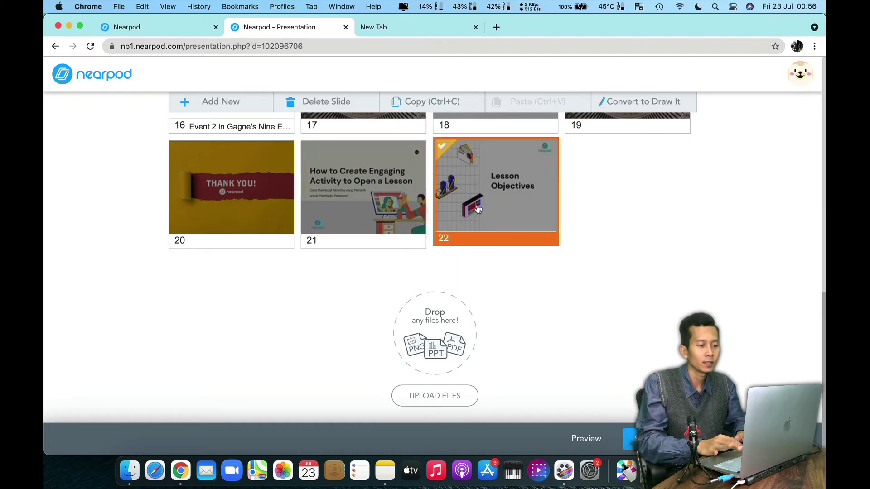
Add another Slides (classic) slide to the lesson
scroll(604, 216, "up", 5)
scroll(604, 217, "up", 5)
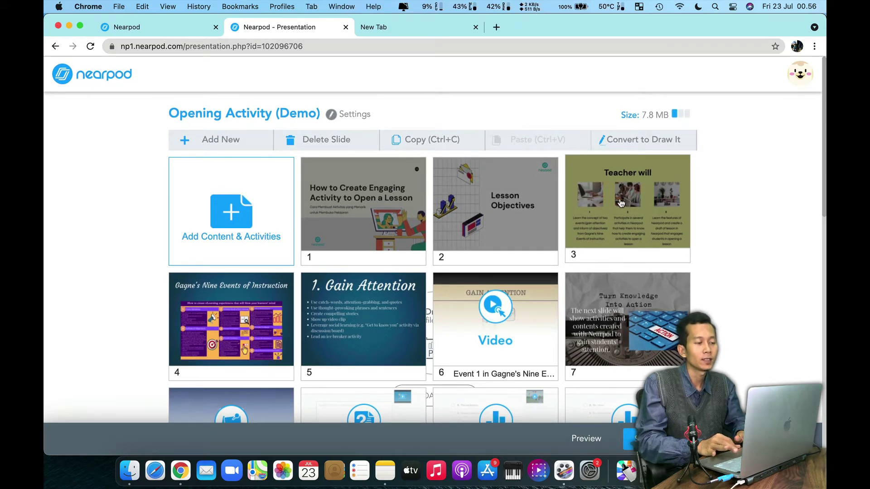
left_click(234, 211)
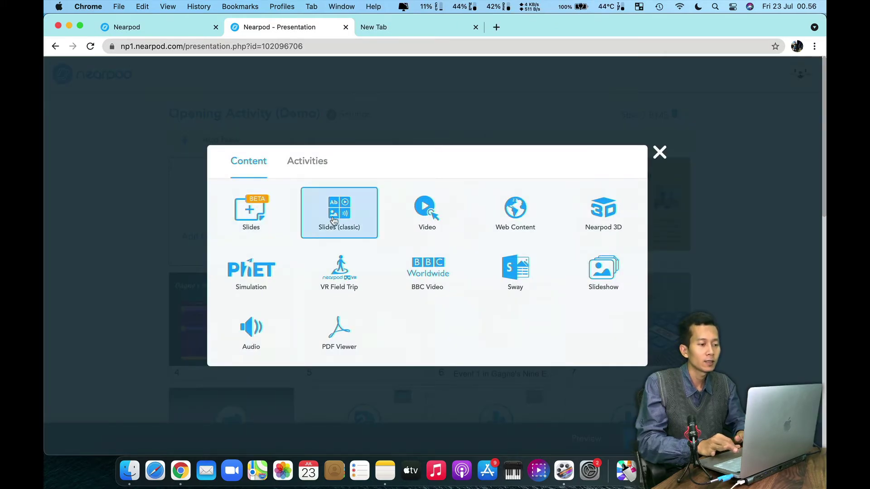
left_click(341, 219)
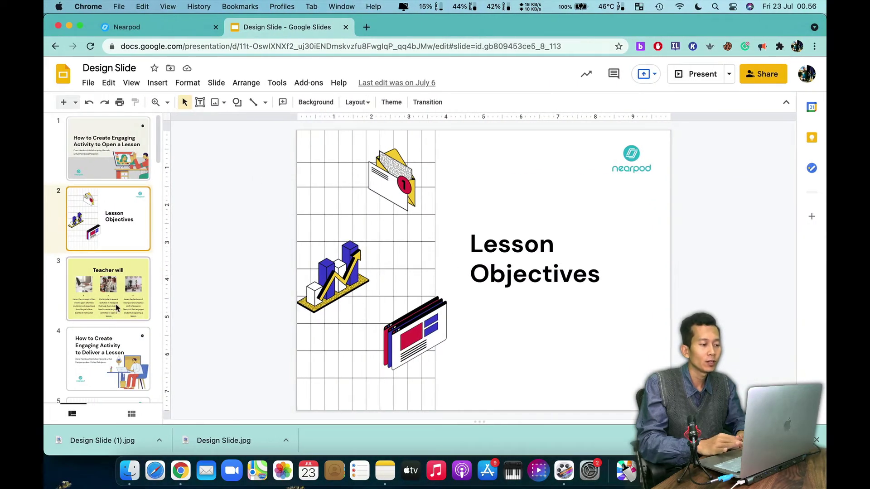
Switch to the Design Slide presentation in Google Slides and download its third slide, Teacher will, as a JPEG image
left_click(134, 275)
left_click(91, 84)
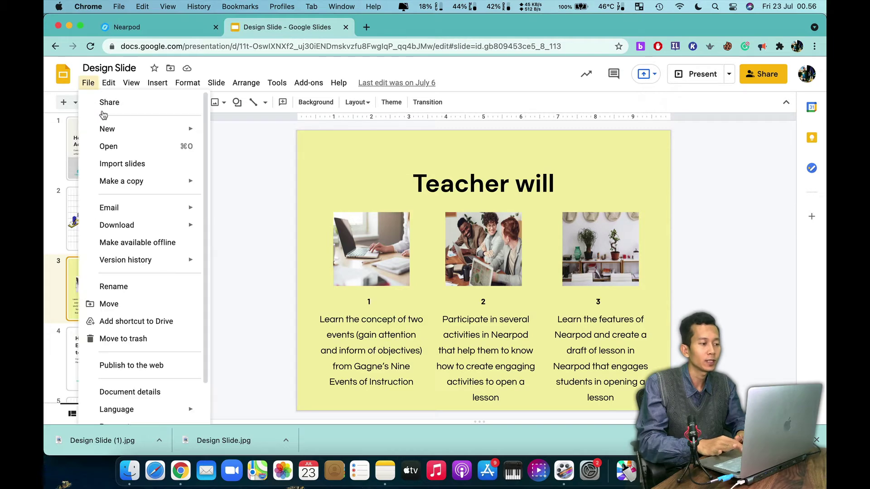
mouse_move(179, 225)
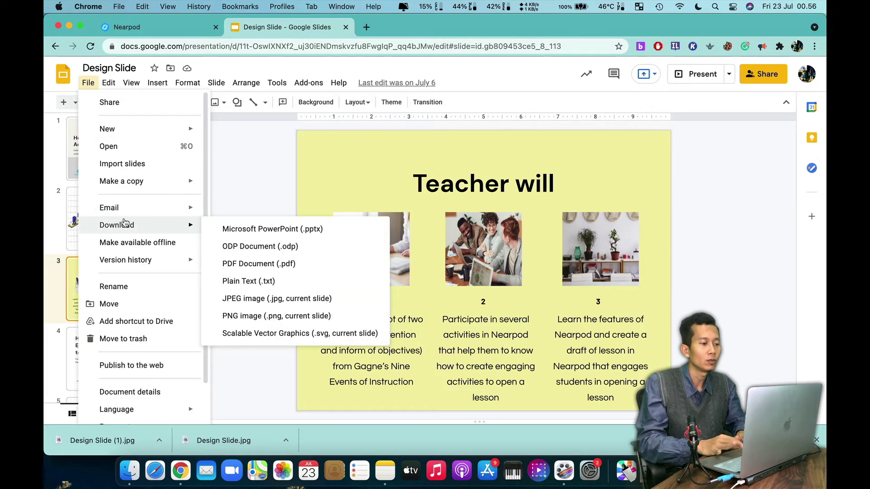
left_click(242, 299)
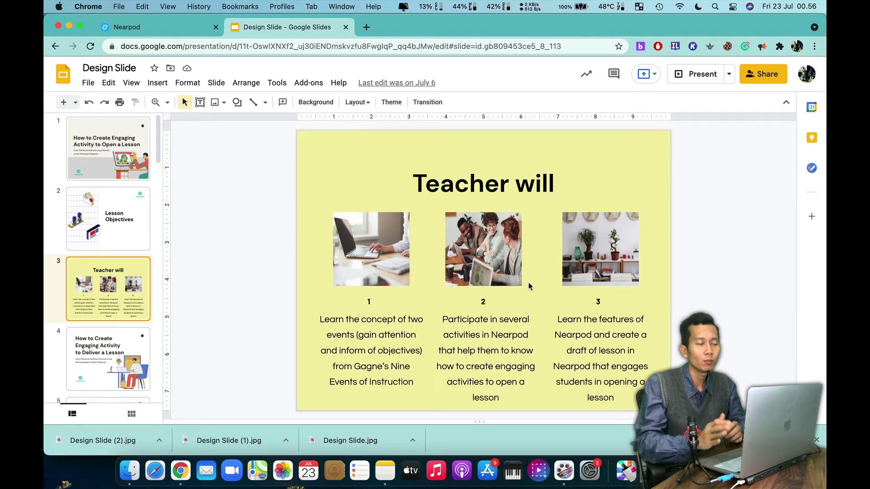
View the available download formats for the presentation again without downloading anything
left_click(88, 83)
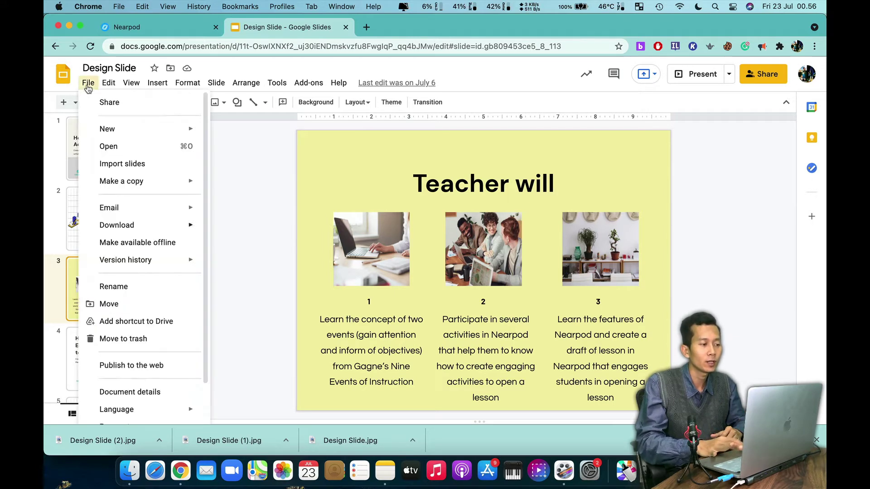
mouse_move(107, 227)
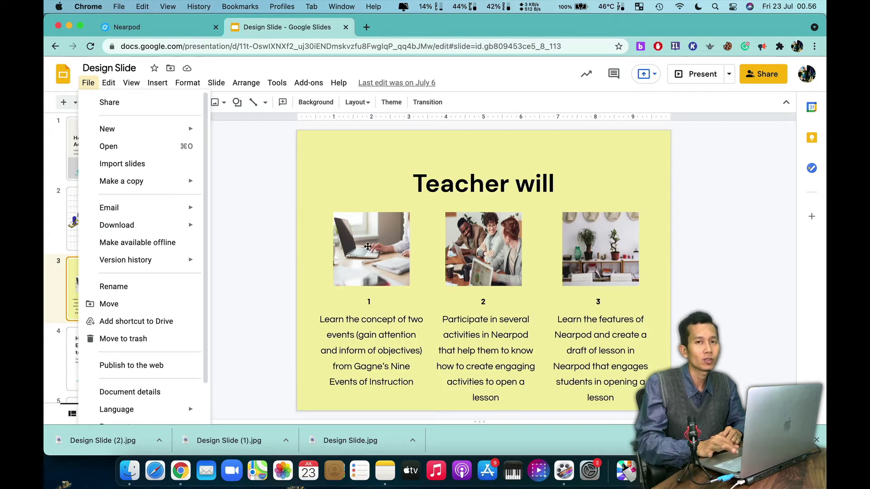
left_click(258, 308)
Return to the new Nearpod slide, preview Design Slide (2).jpg on the Desktop and upload it as the background image
key("ctrl+Right")
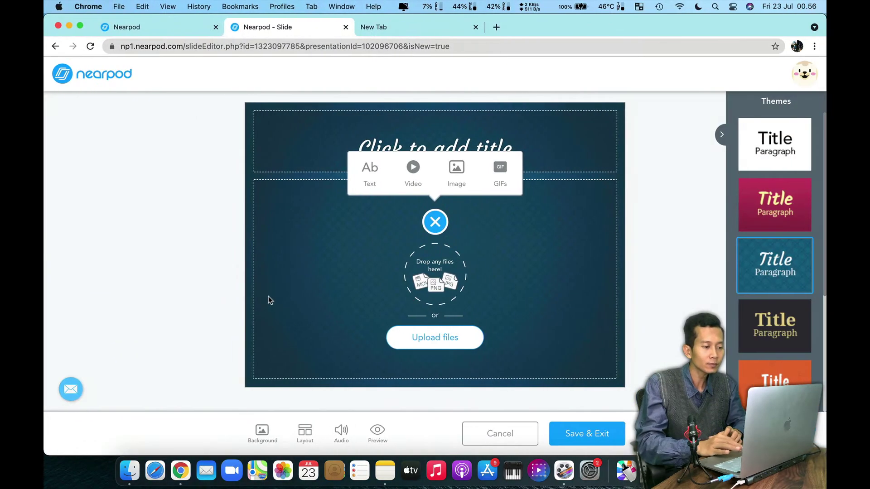
left_click(263, 430)
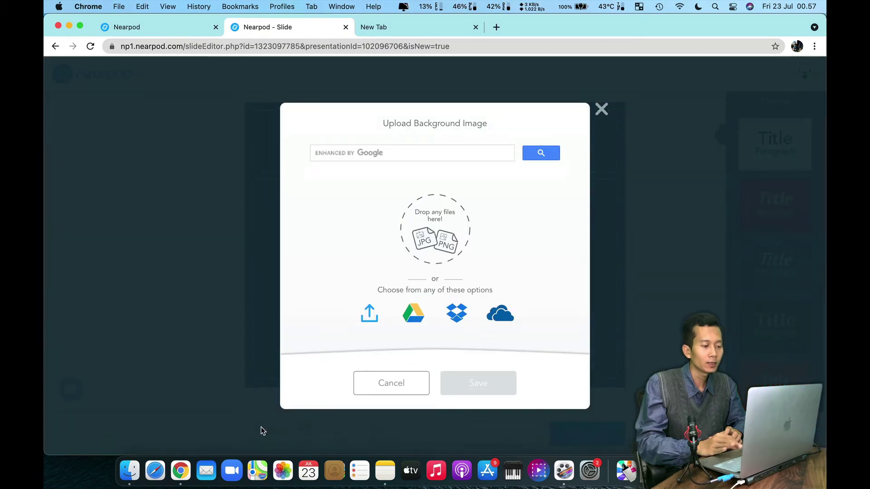
left_click(371, 314)
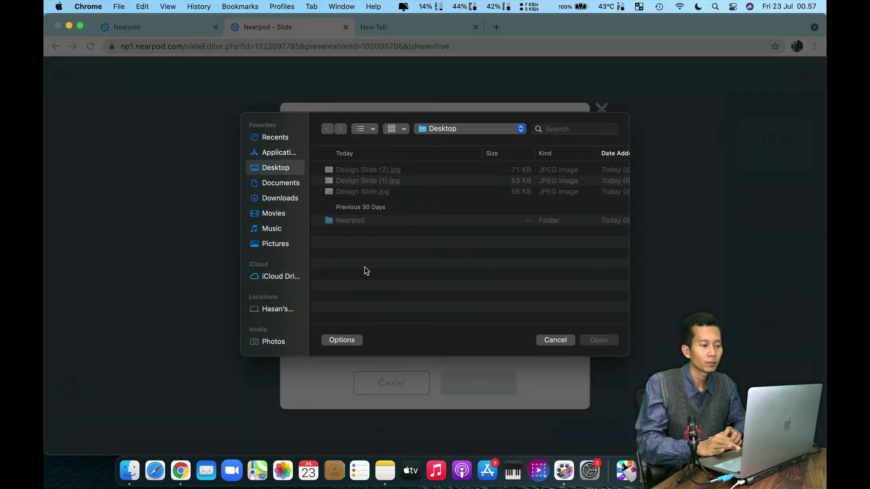
left_click(360, 174)
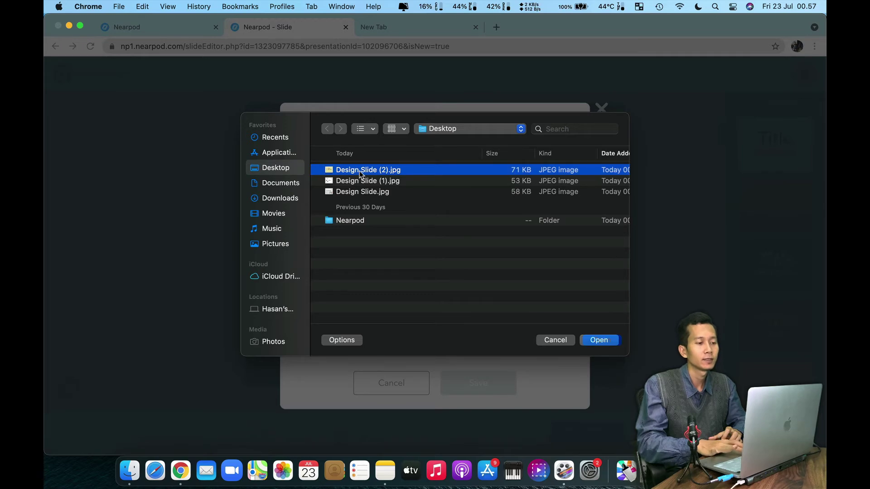
key("space")
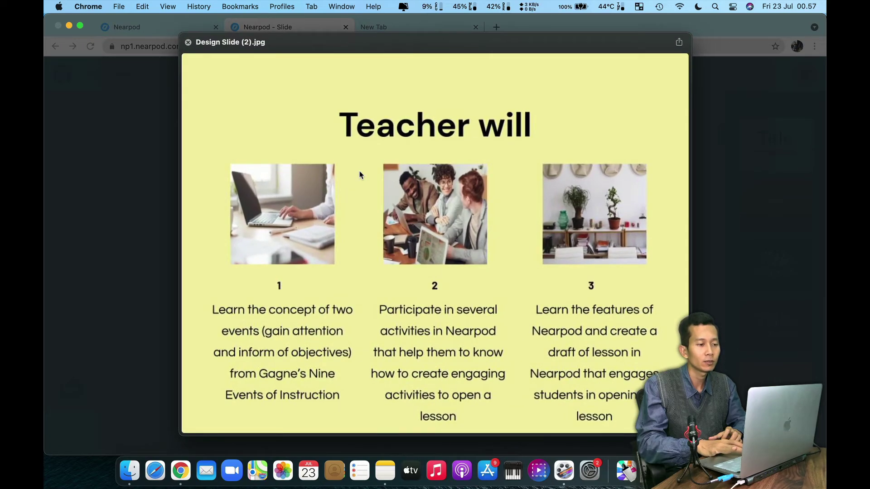
key("space")
left_click(595, 341)
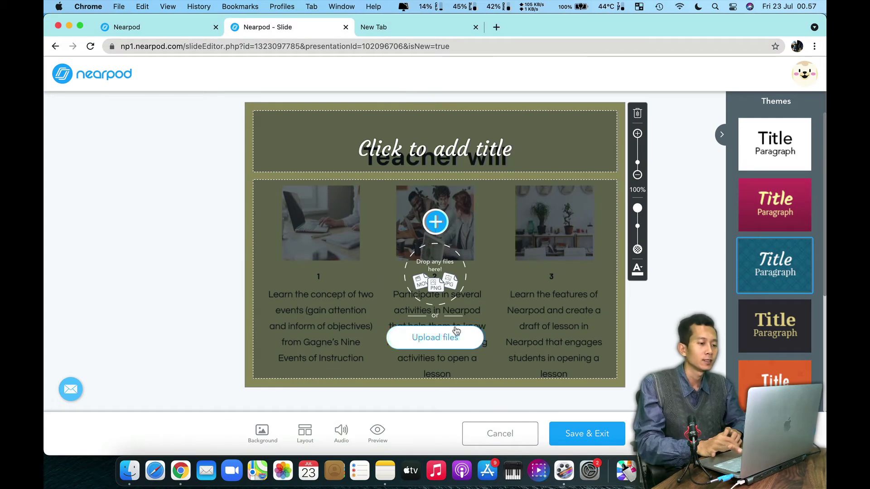
Save the Teacher will slide to the lesson and compare the rebuilt slides at the end of the list with slides 1 to 3
left_click(577, 435)
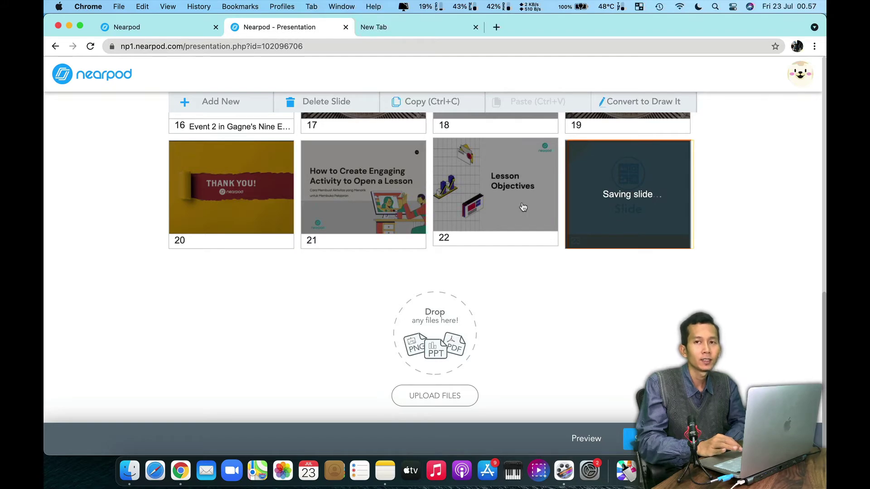
scroll(523, 207, "up", 15)
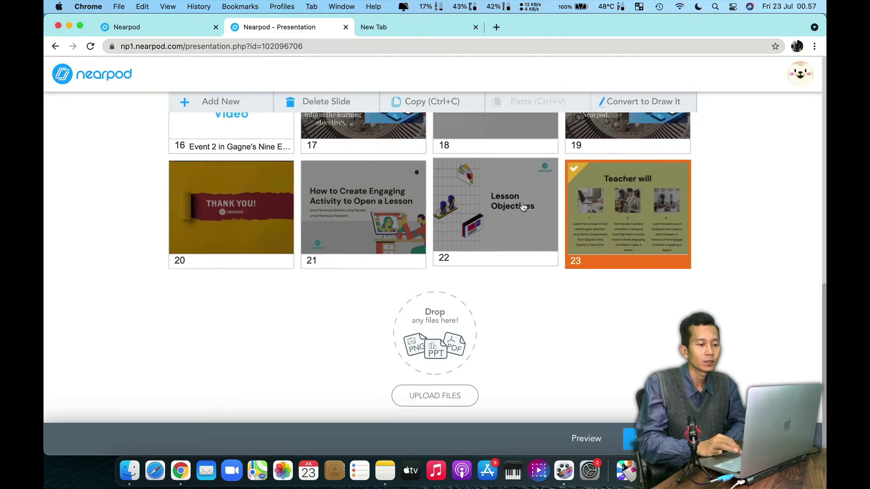
scroll(523, 207, "up", 2)
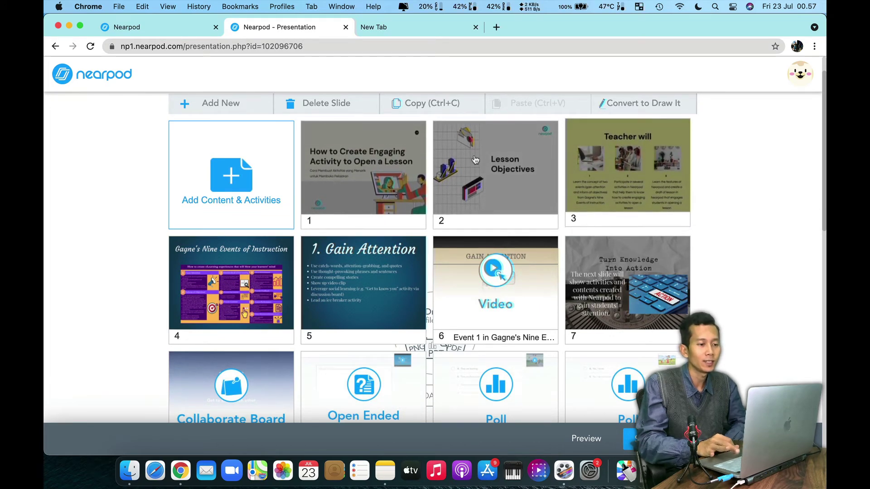
scroll(499, 181, "down", 17)
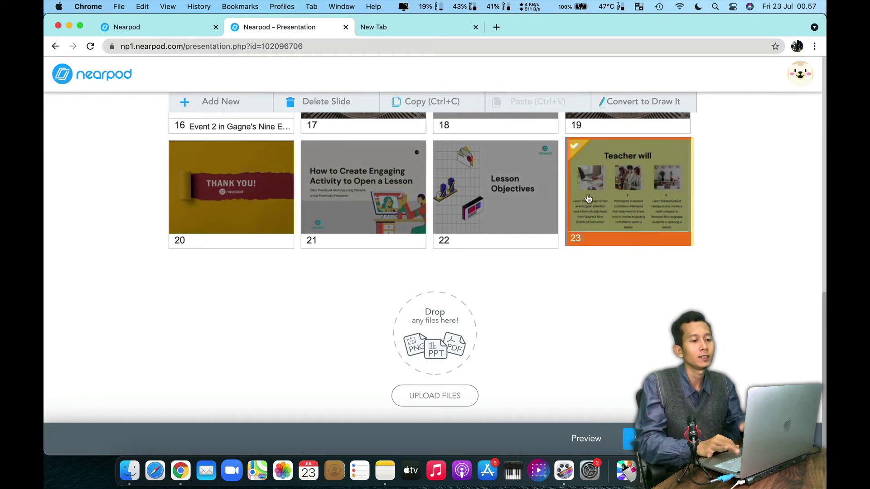
Add a further Slides (classic) slide to the lesson for rebuilding slide 4
scroll(587, 198, "up", 6)
scroll(587, 199, "up", 6)
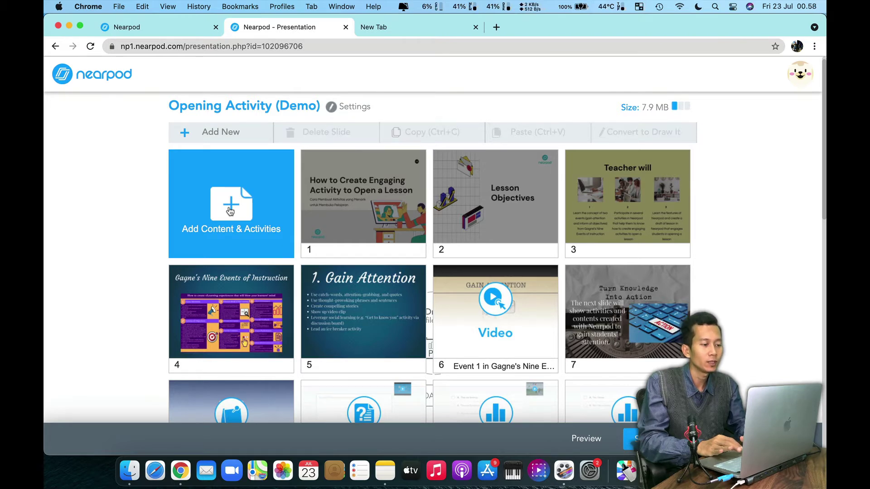
left_click(230, 210)
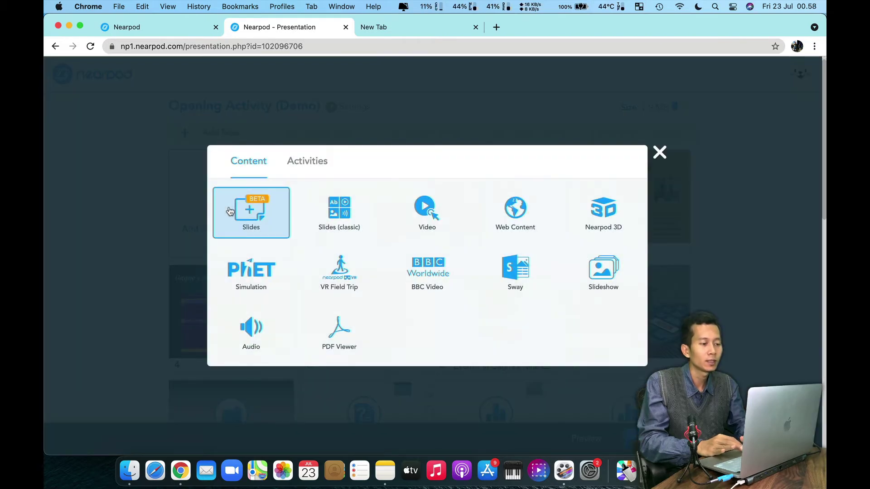
left_click(335, 219)
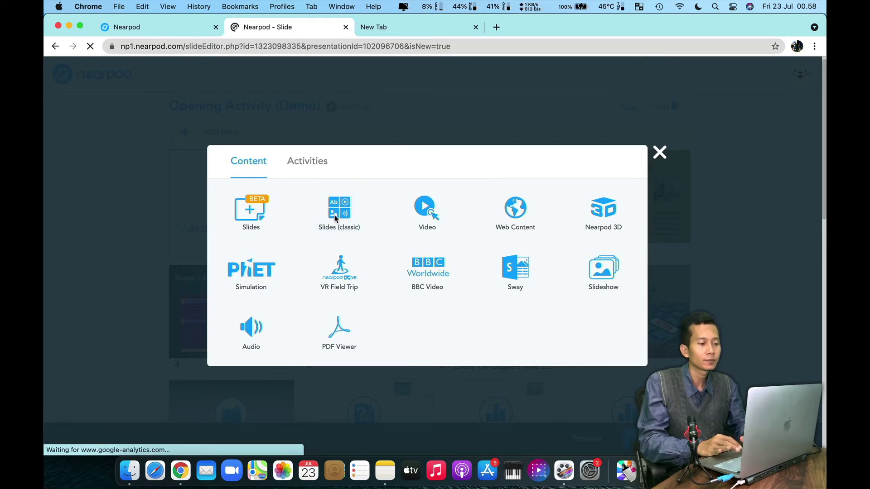
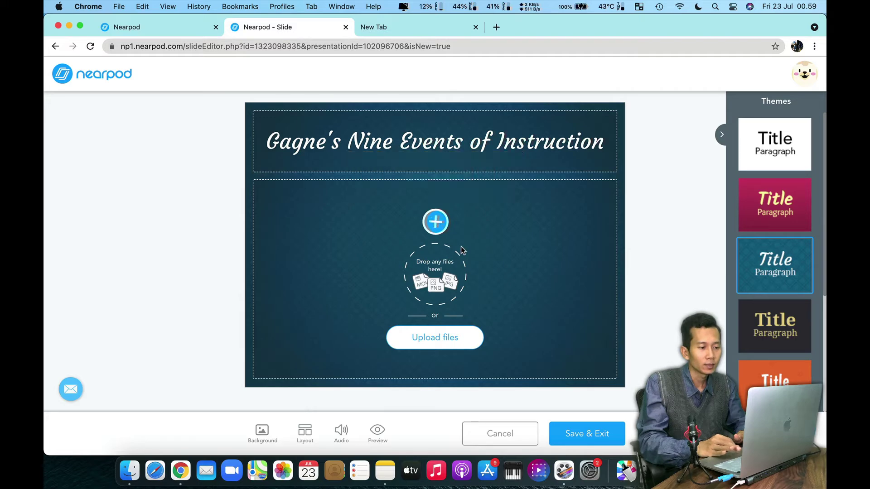
Insert 9 Events of Instruction by Gagne.png from the Desktop's Nearpod folder into the slide's content area after previewing the file
left_click(435, 229)
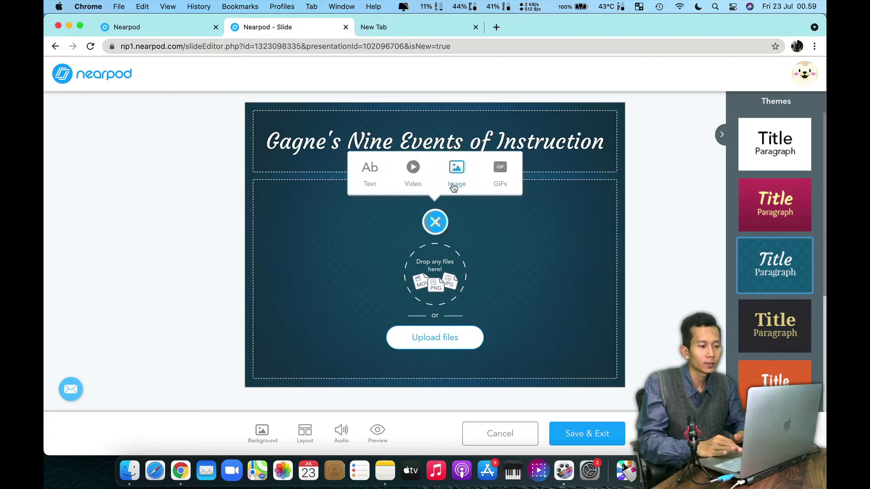
left_click(456, 176)
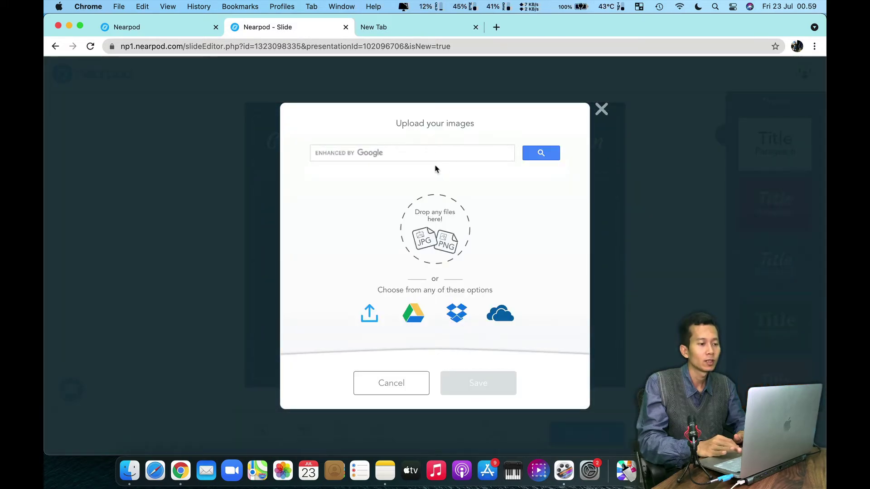
left_click(370, 314)
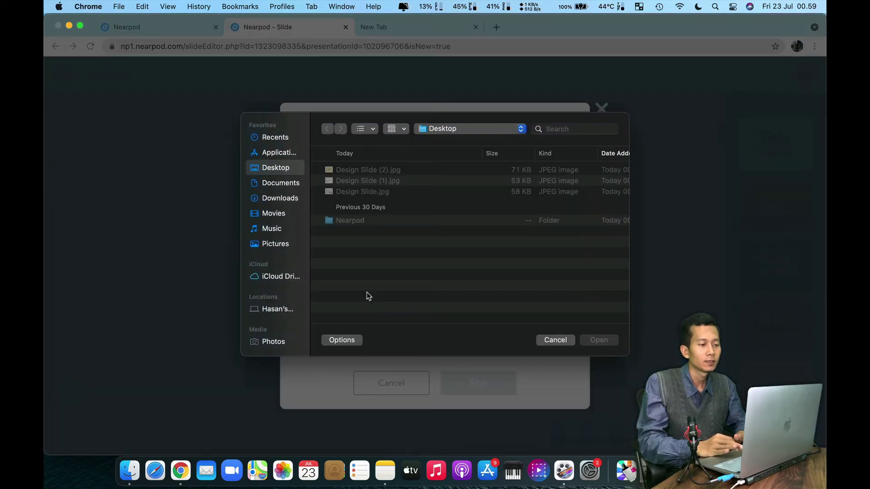
double_click(345, 220)
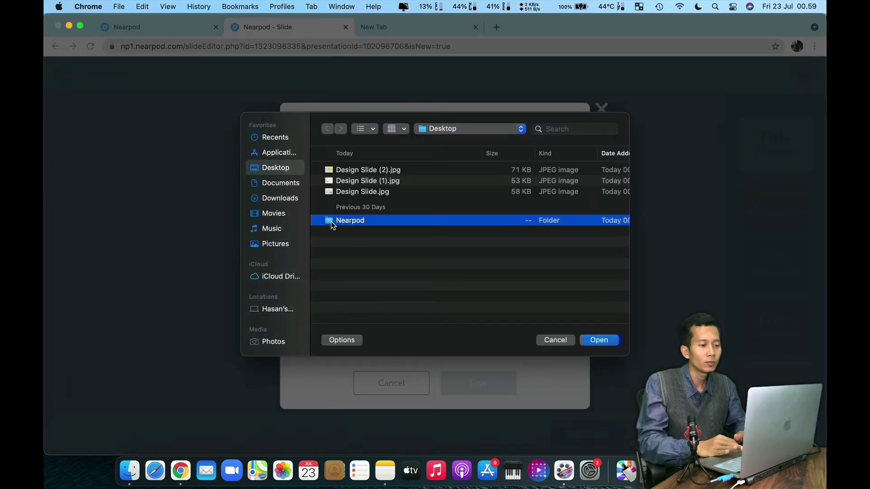
left_click(350, 192)
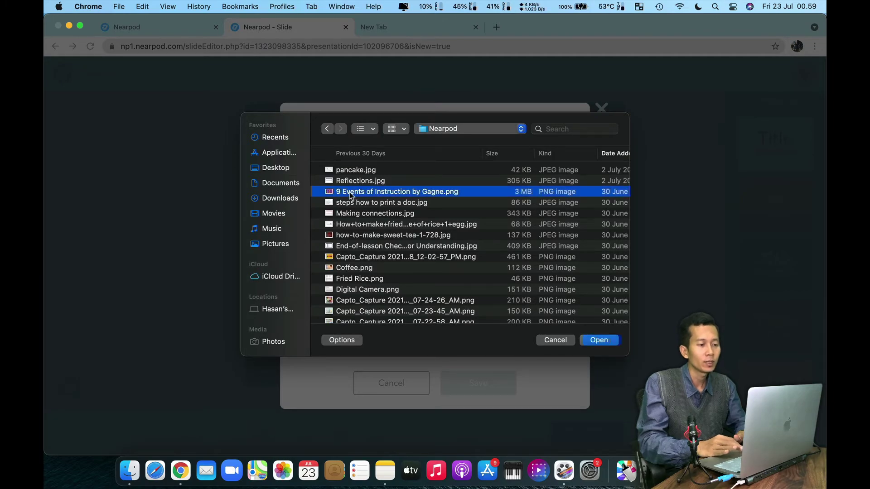
key("space")
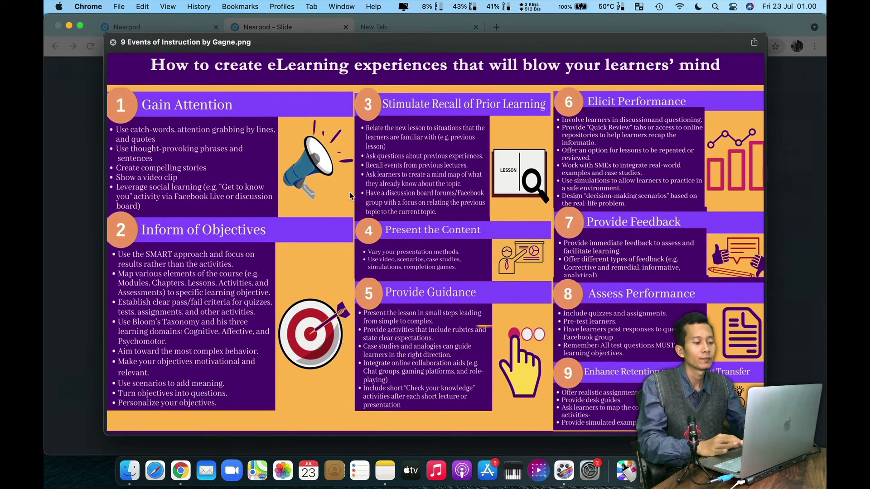
key("space")
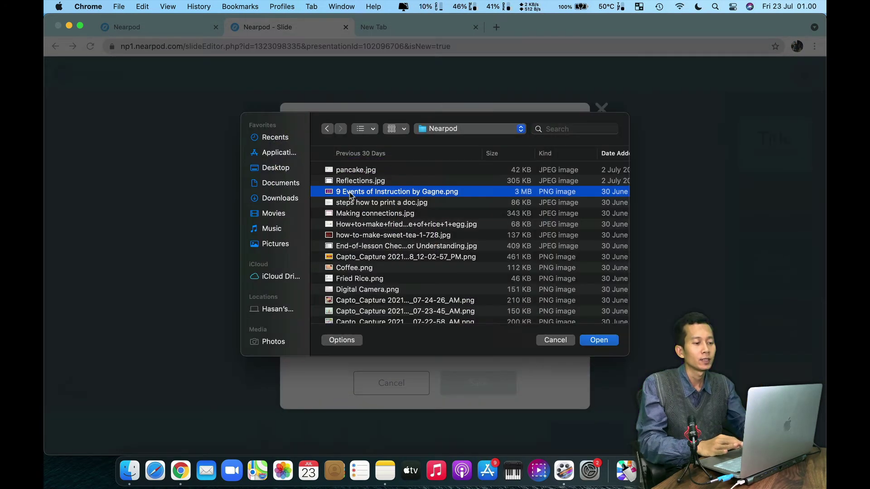
left_click(599, 340)
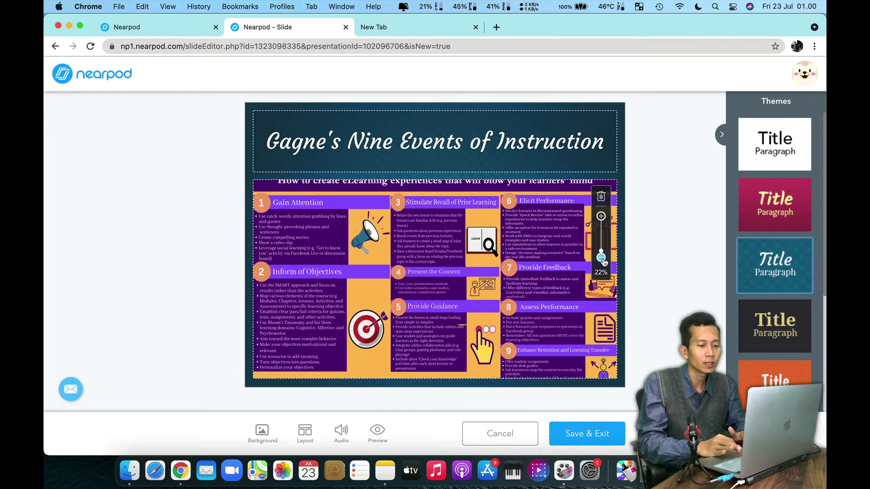
Scale the inserted infographic down, try enlarging it, and settle its zoom at 20% to fit the content area
left_click_drag(602, 262, 602, 262)
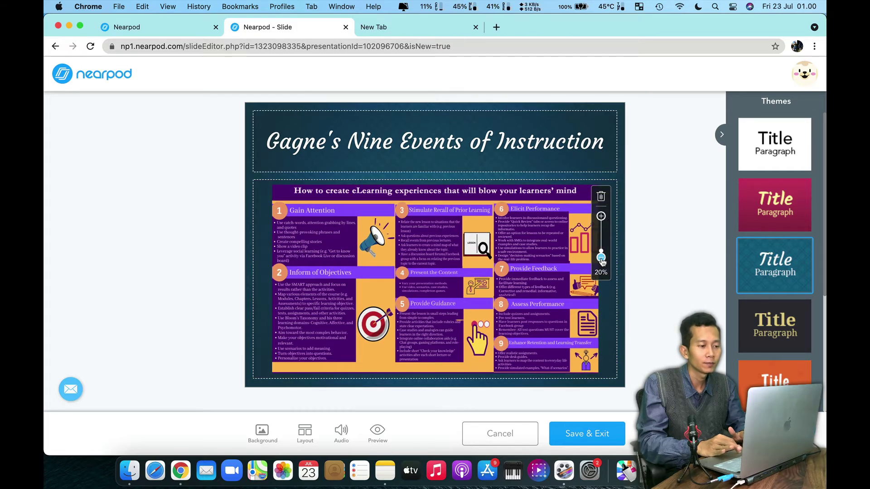
left_click(601, 217)
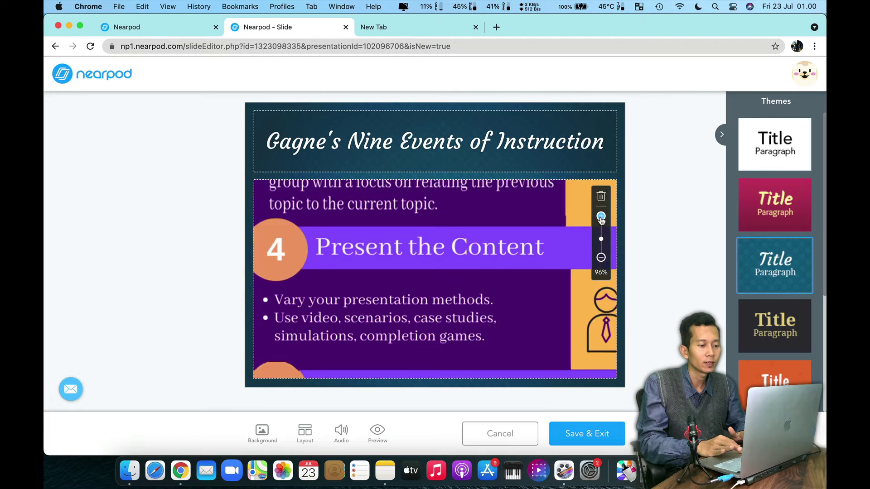
left_click(601, 262)
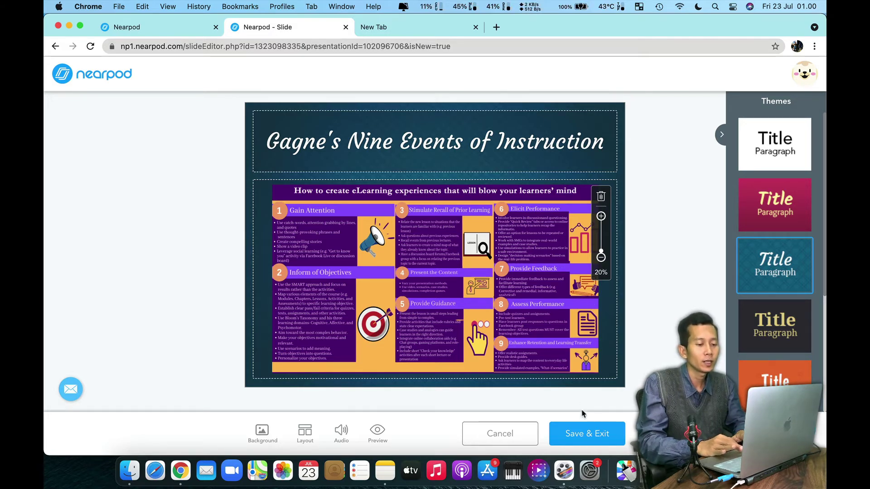
Save the Gagne's Nine Events of Instruction slide to the lesson and compare slide 24 with slide 4
left_click(582, 435)
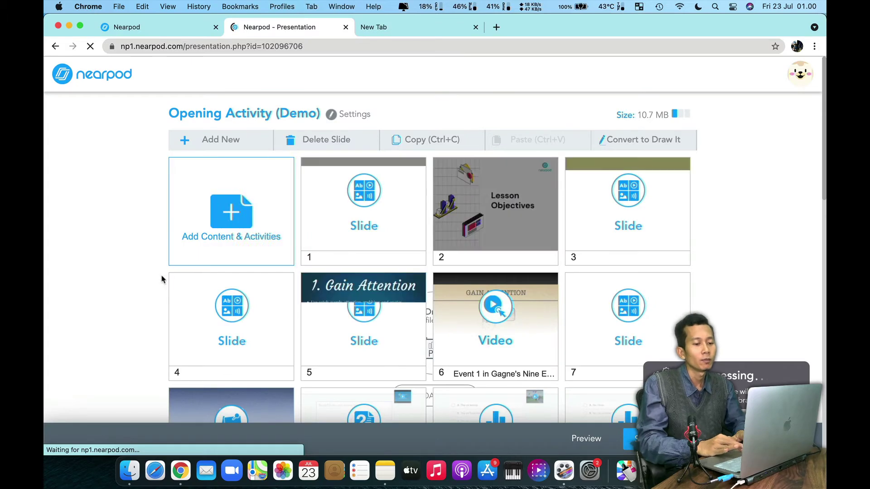
scroll(141, 281, "down", 3)
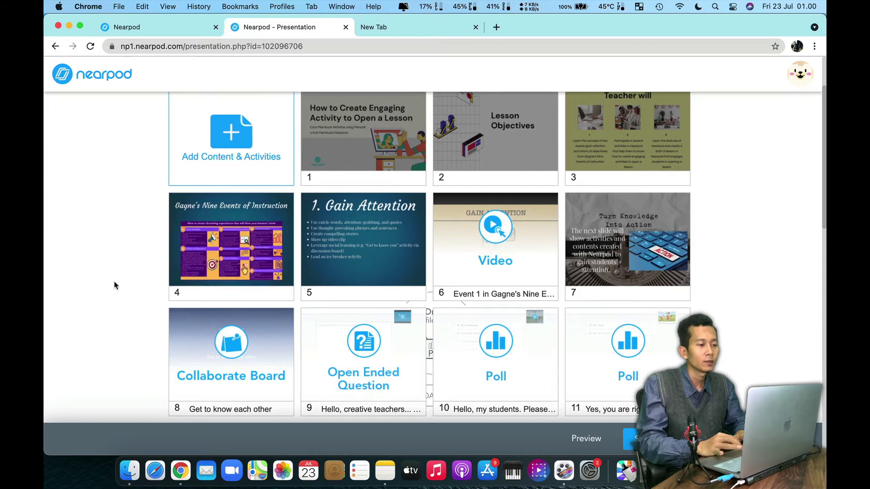
scroll(114, 285, "down", 10)
scroll(114, 286, "down", 5)
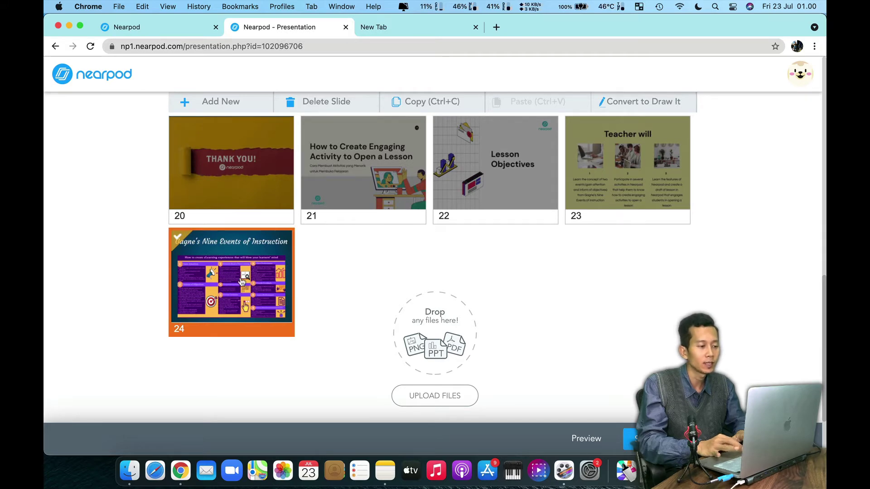
scroll(216, 258, "up", 15)
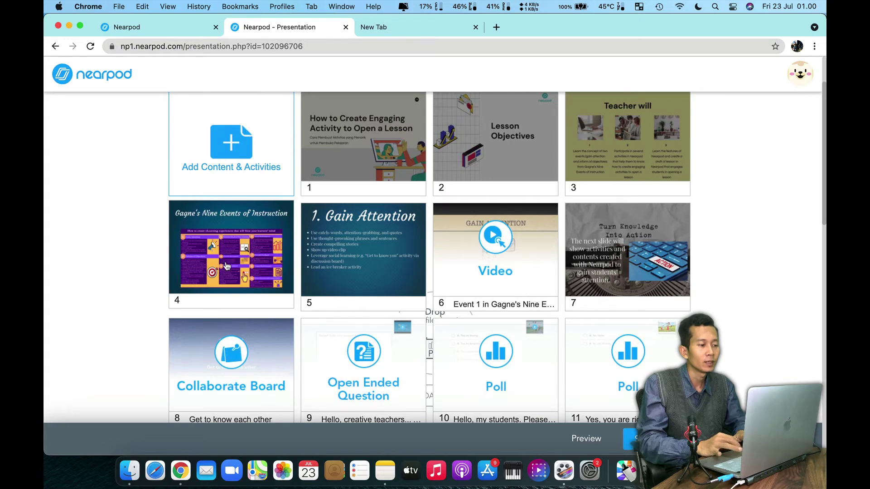
scroll(227, 266, "down", 15)
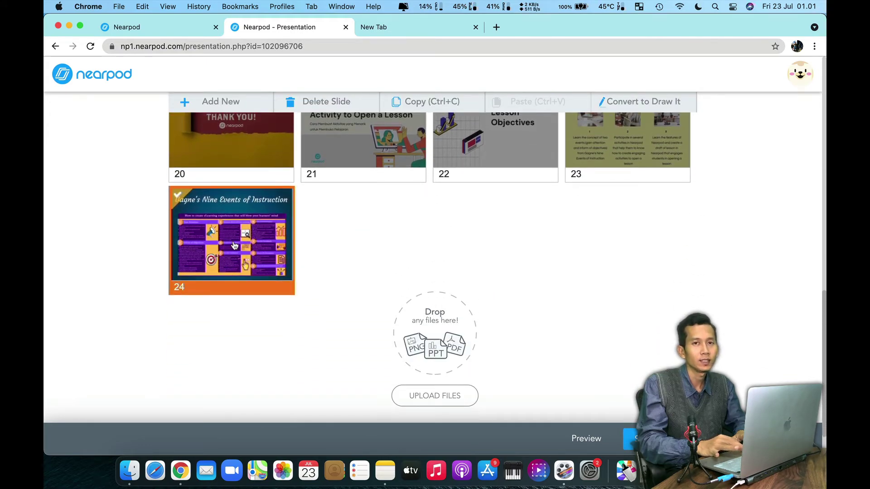
Reopen slide 24, try the magenta, dark and green themes, and choose the orange theme
left_click(234, 245)
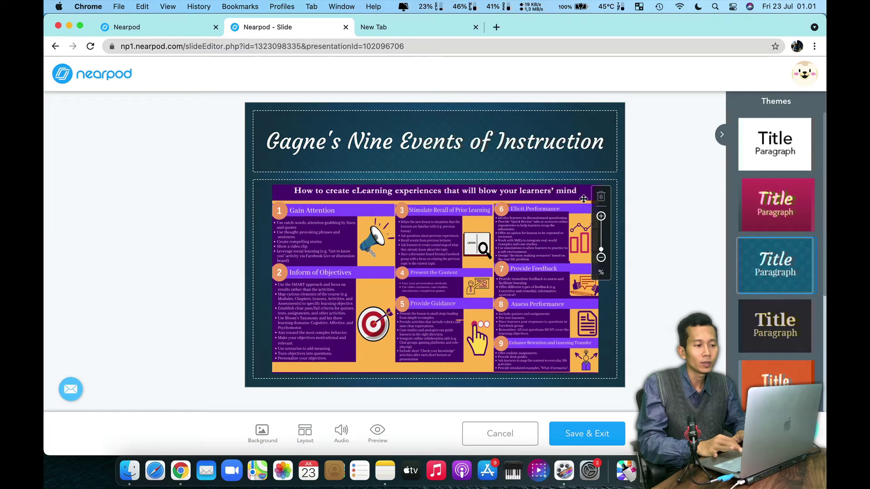
left_click(770, 210)
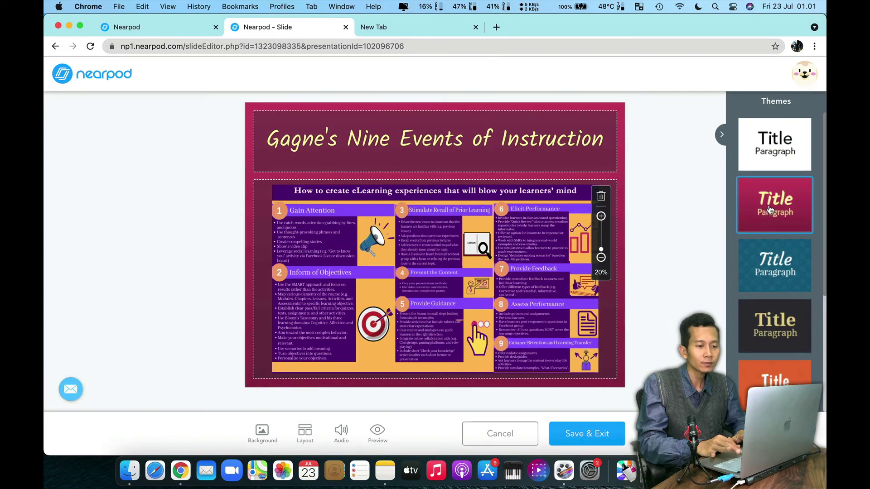
left_click(769, 335)
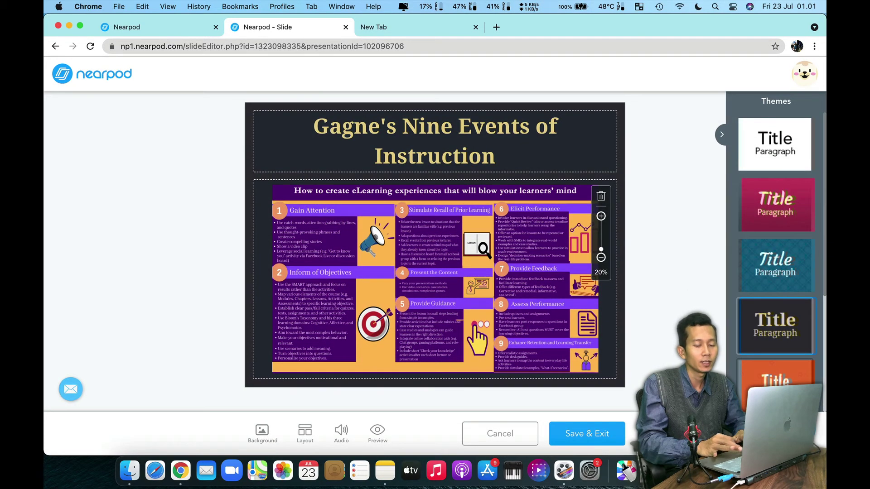
left_click(780, 380)
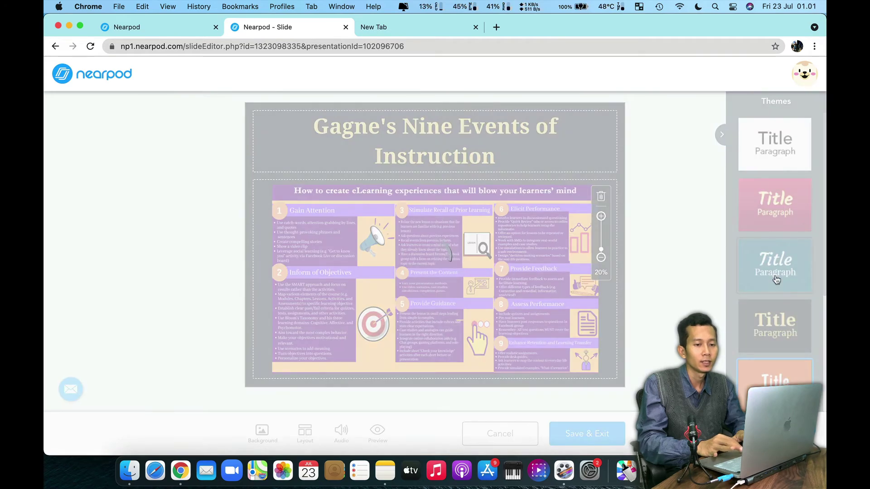
scroll(777, 281, "down", 3)
scroll(776, 279, "down", 2)
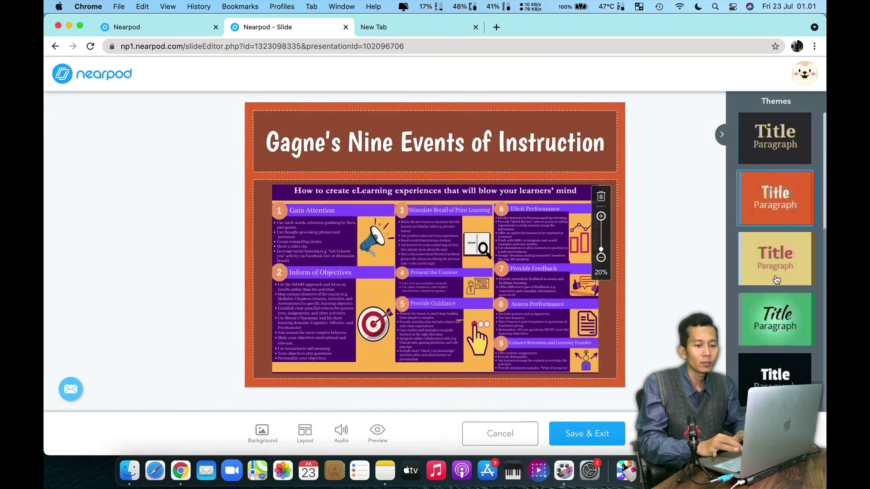
left_click(772, 321)
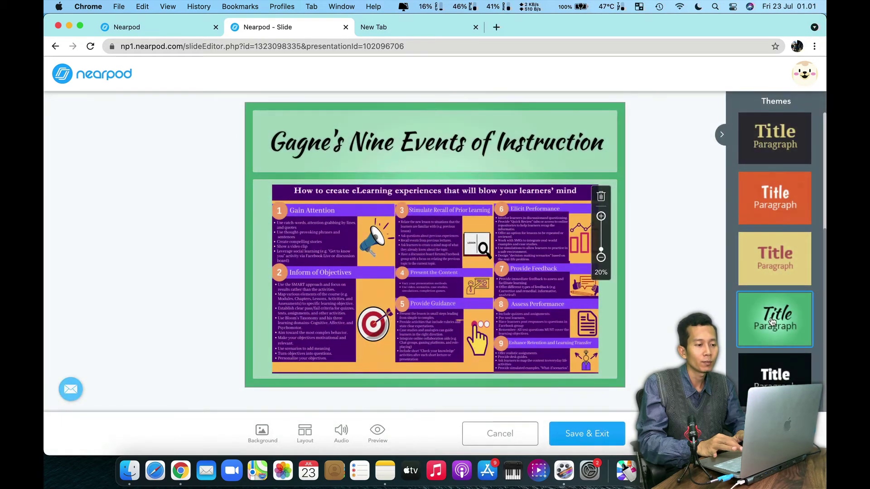
scroll(767, 272, "up", 4)
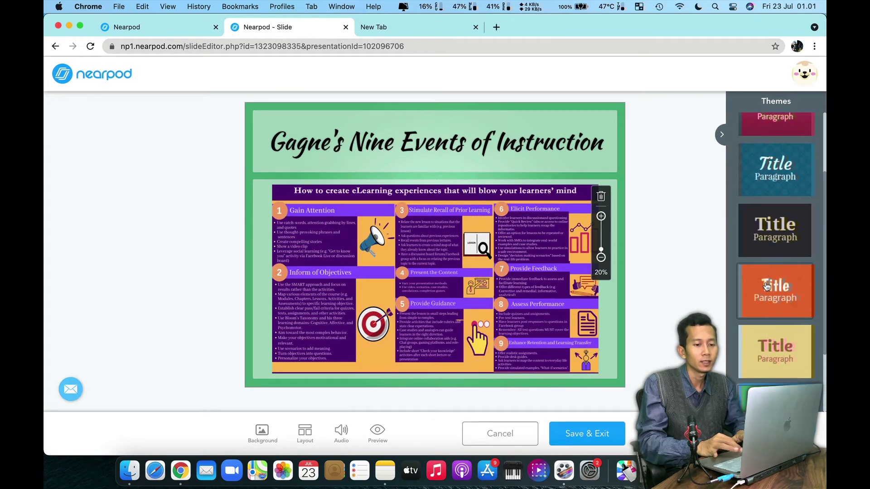
left_click(767, 287)
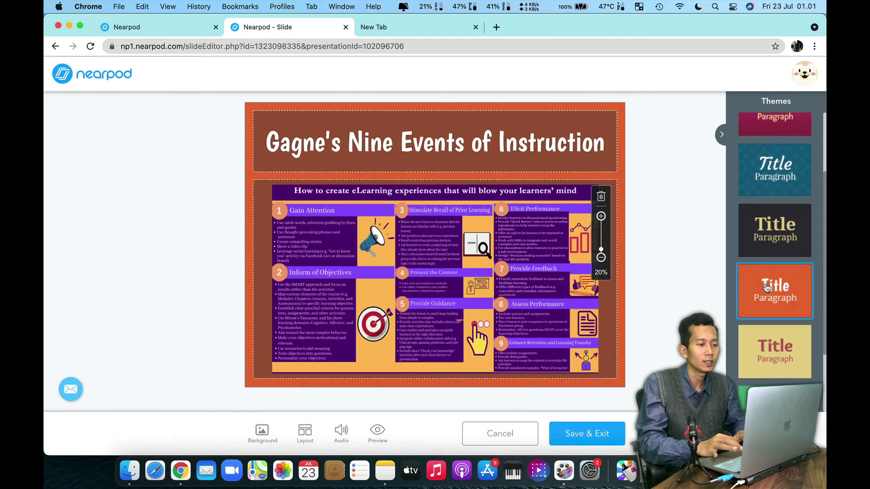
Save the slide, accept the theme change for the whole lesson, and review the recoloured slides throughout the lesson
left_click(584, 434)
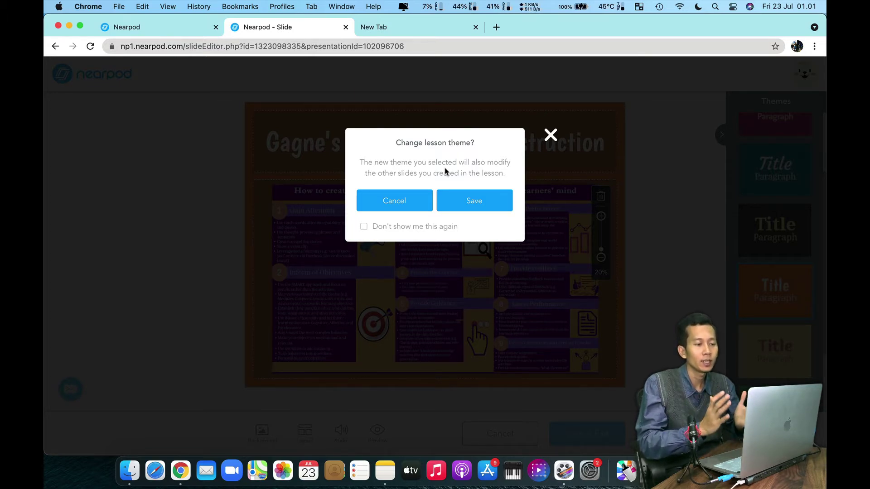
left_click(458, 199)
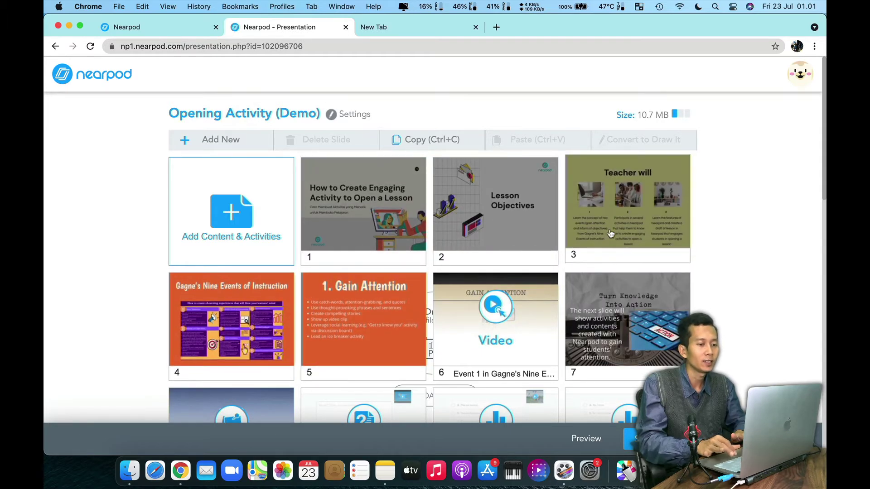
scroll(339, 320, "down", 6)
scroll(339, 320, "down", 5)
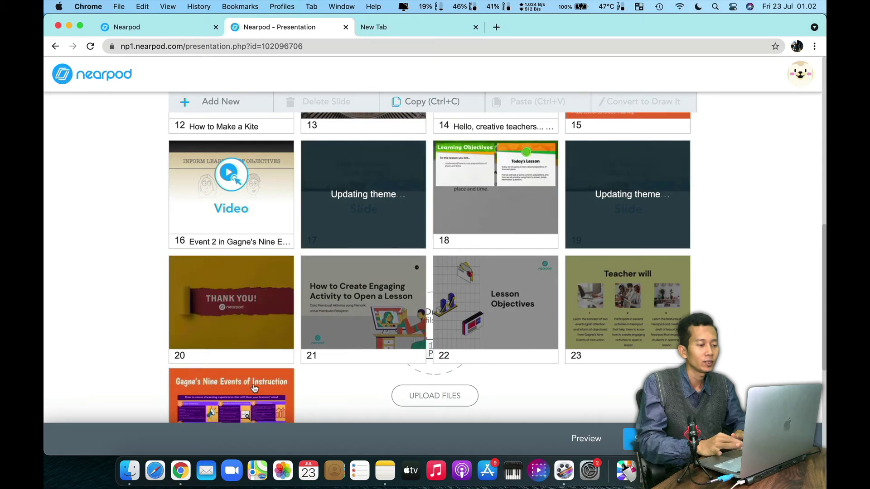
scroll(339, 277, "up", 7)
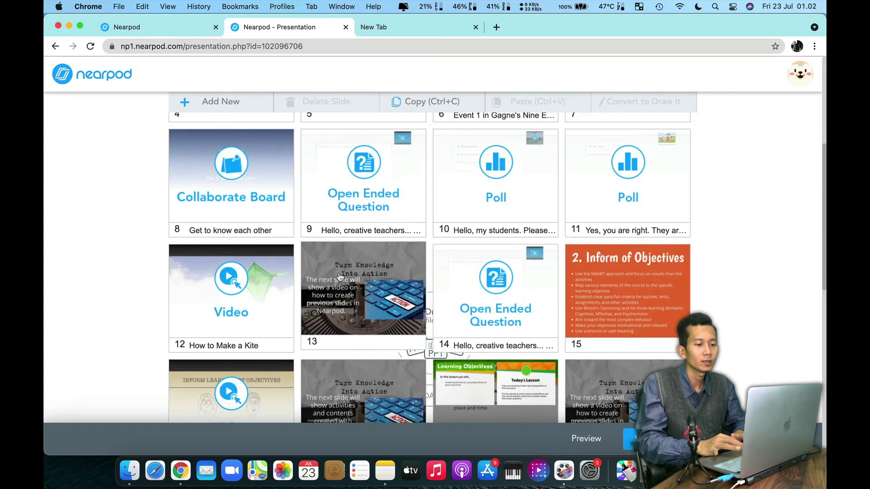
scroll(535, 205, "up", 5)
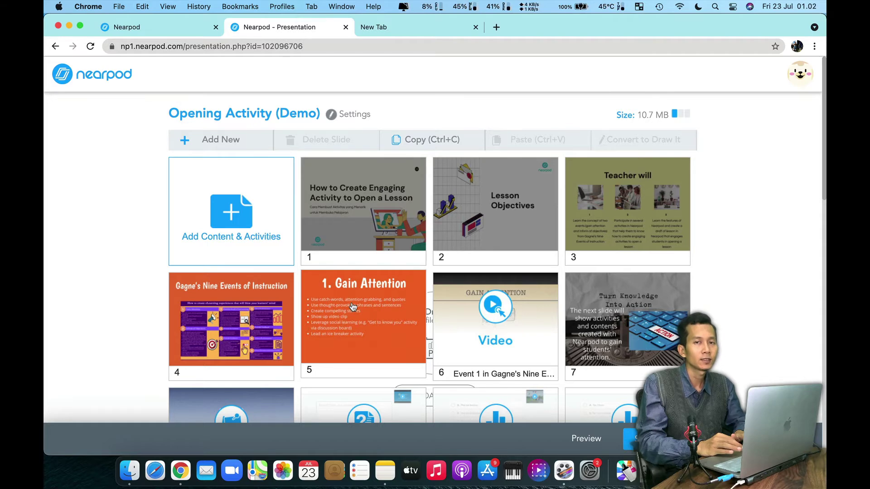
Add another Slides (classic) slide to the lesson for rebuilding the 1. Gain Attention slide
left_click(230, 218)
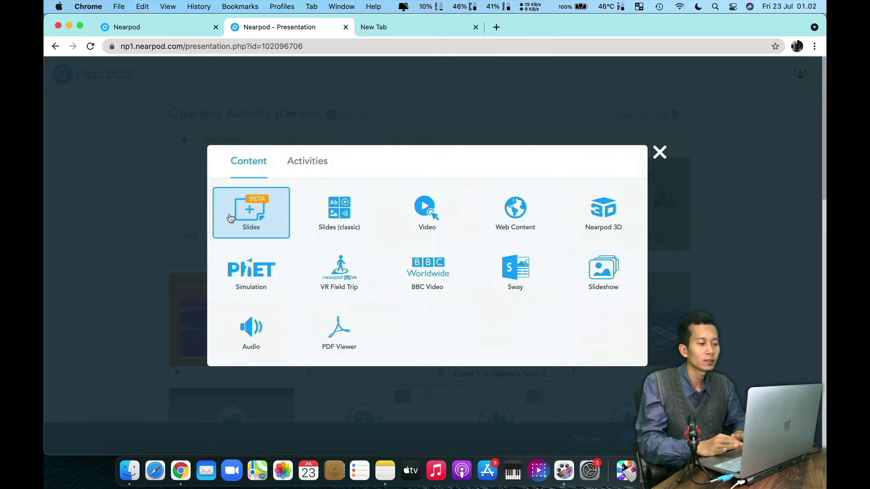
left_click(343, 222)
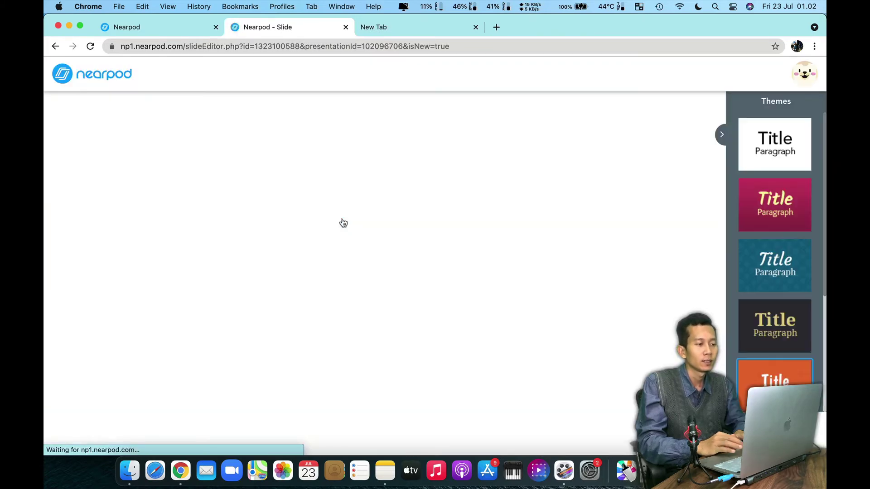
Return to the original lesson and open slide 5, 1. Gain Attention, to inspect its title and body text
key("ctrl+Left")
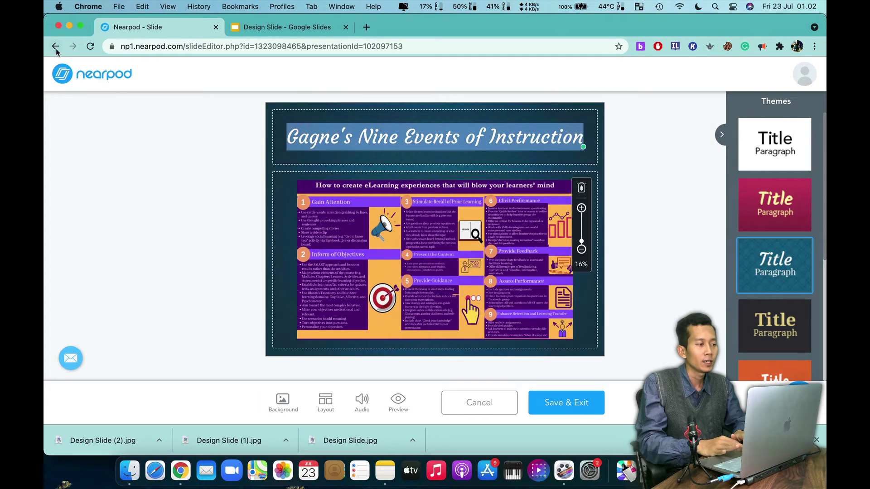
left_click(55, 52)
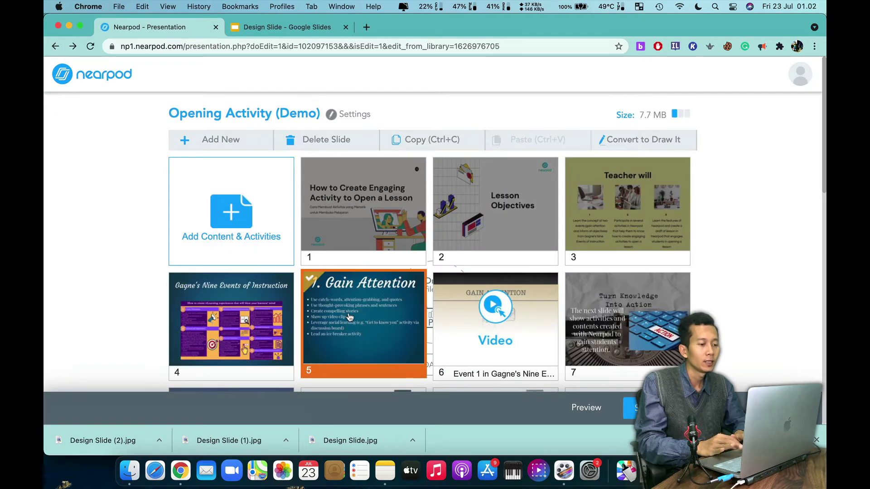
left_click(349, 317)
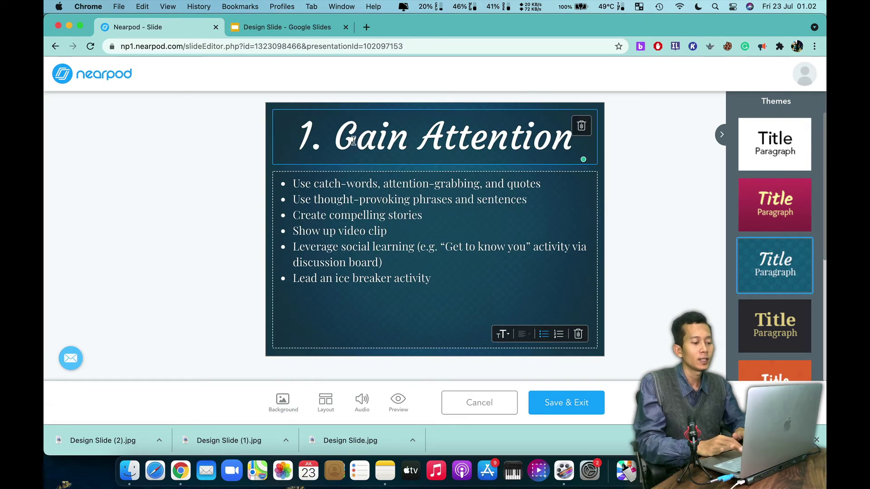
triple_click(353, 141)
left_click(342, 208)
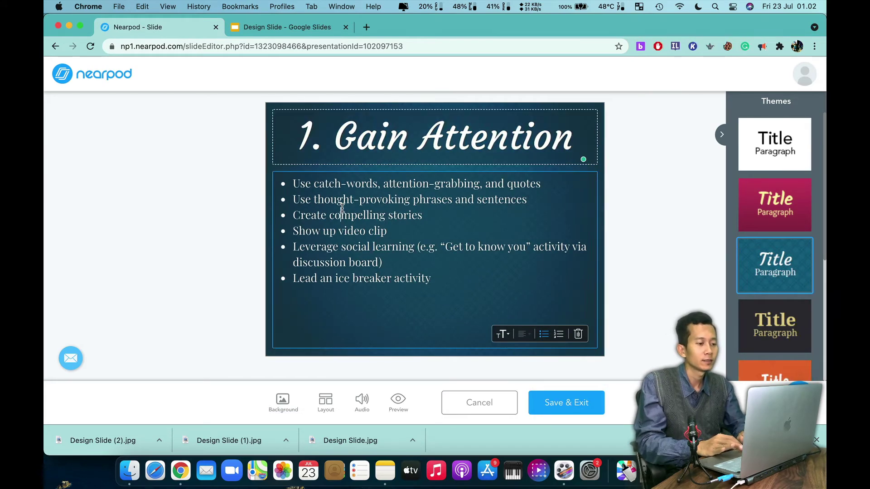
key("super+a")
left_click(343, 141)
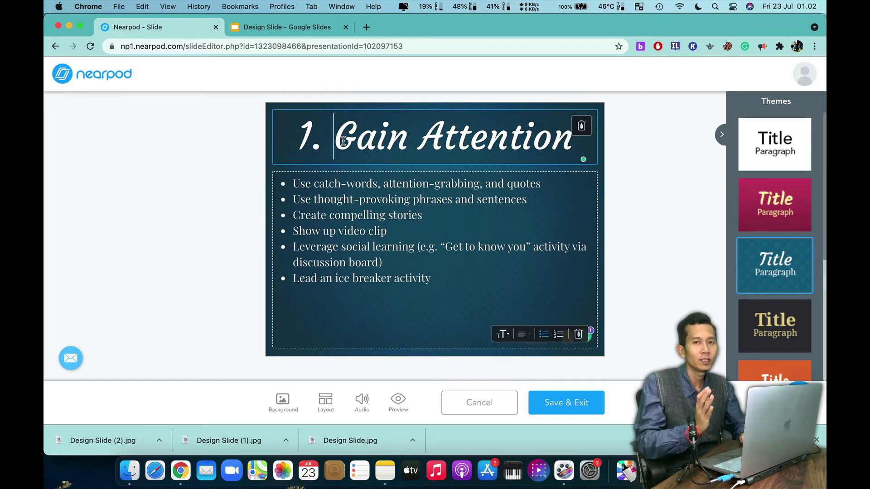
left_click(322, 194)
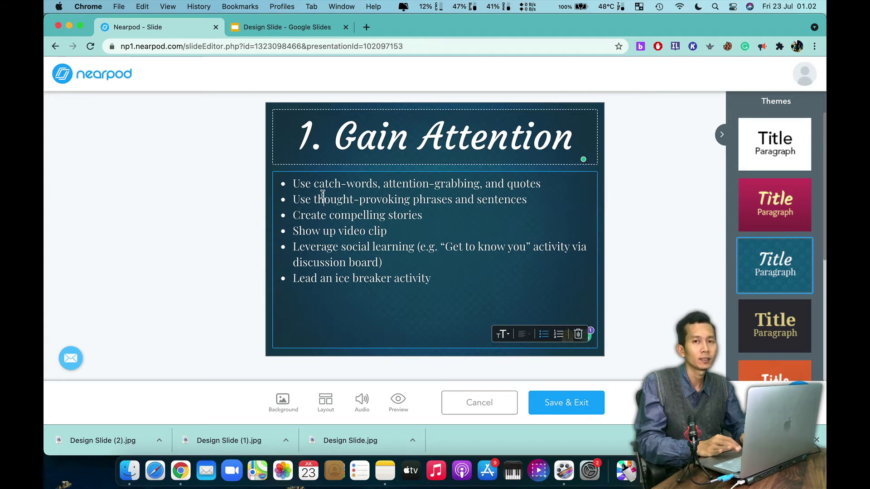
Copy the title "1. Gain Attention" from the original slide into the new slide's title
triple_click(345, 135)
key("super+c")
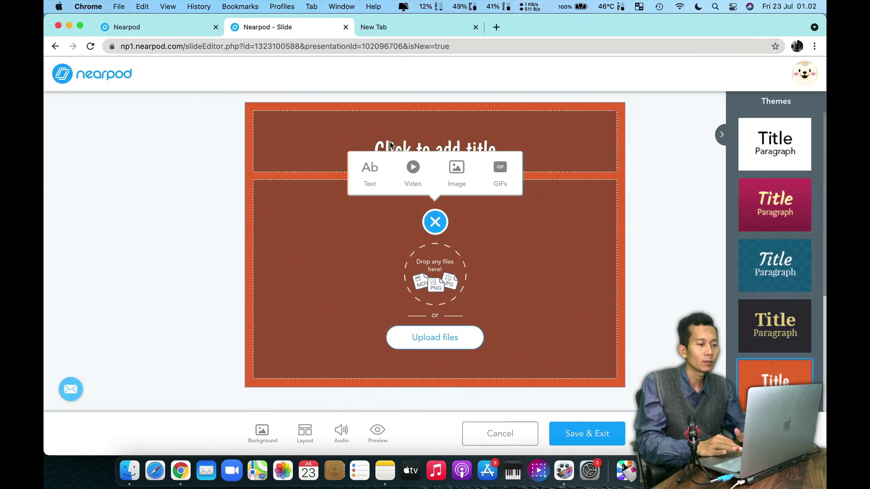
left_click(390, 141)
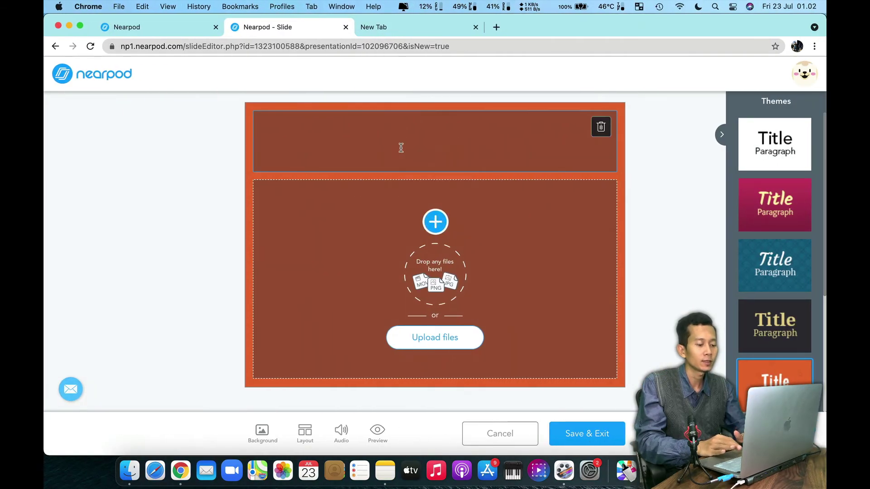
key("super+v")
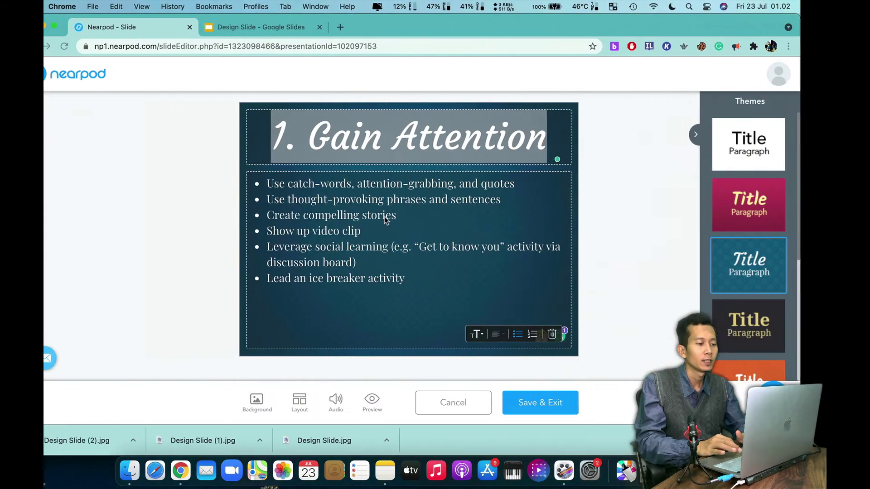
Copy the original slide's bulleted text into a text block in the new slide's body and save the slide
key("super+a")
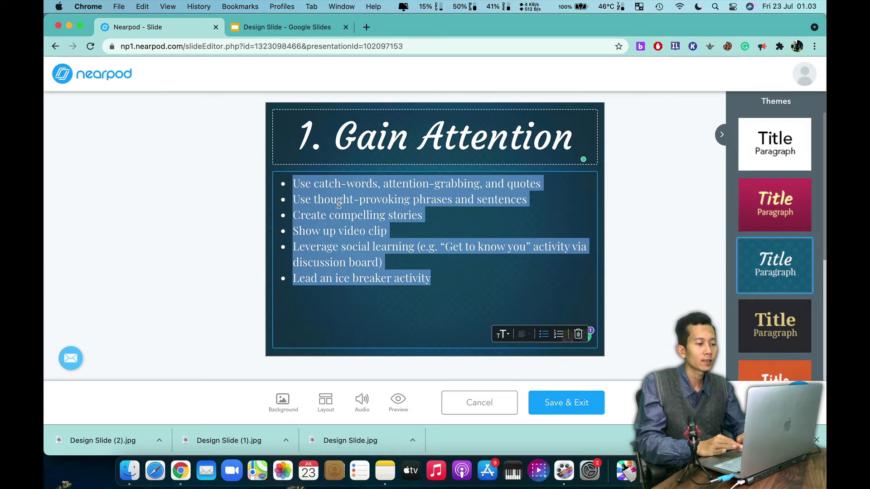
key("super+c")
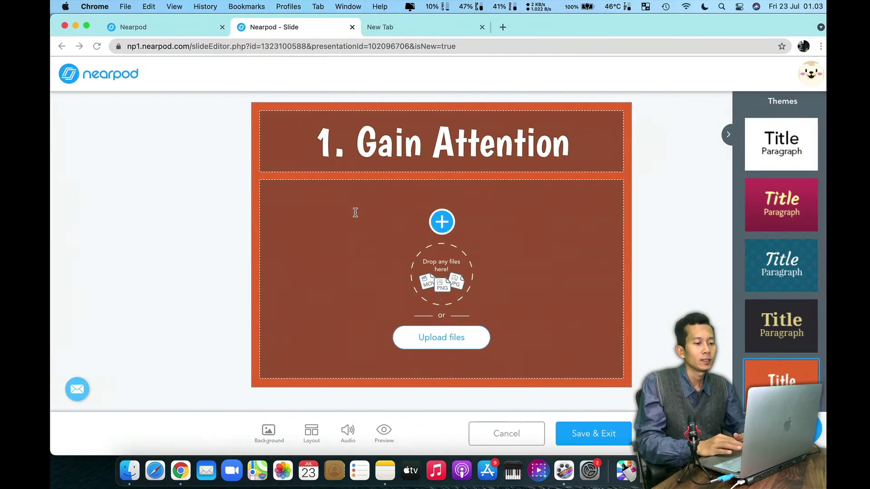
left_click(436, 223)
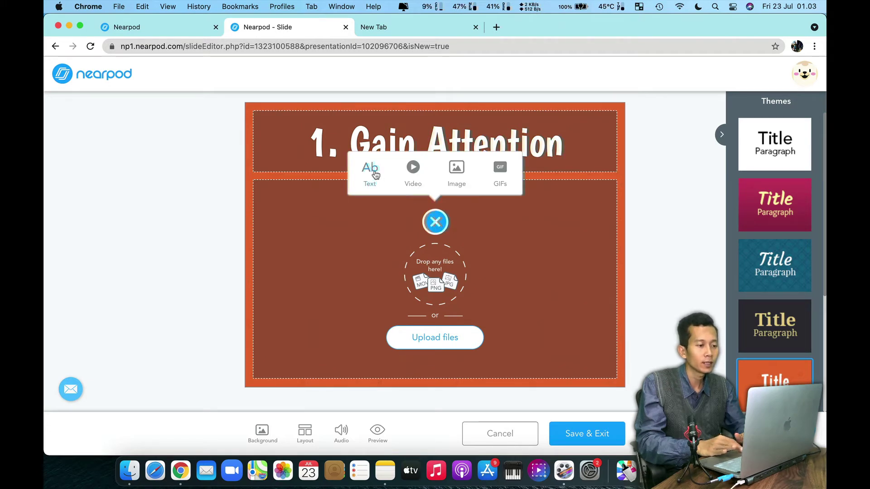
left_click(374, 174)
key("super+v")
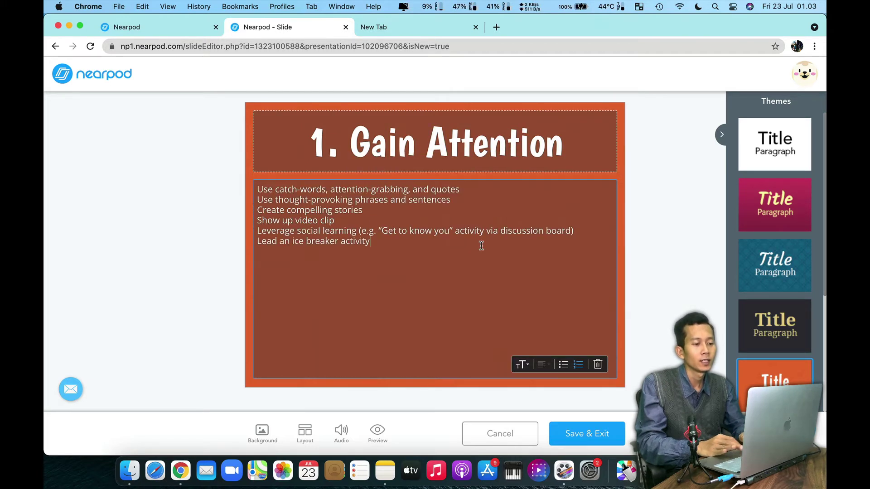
left_click(582, 434)
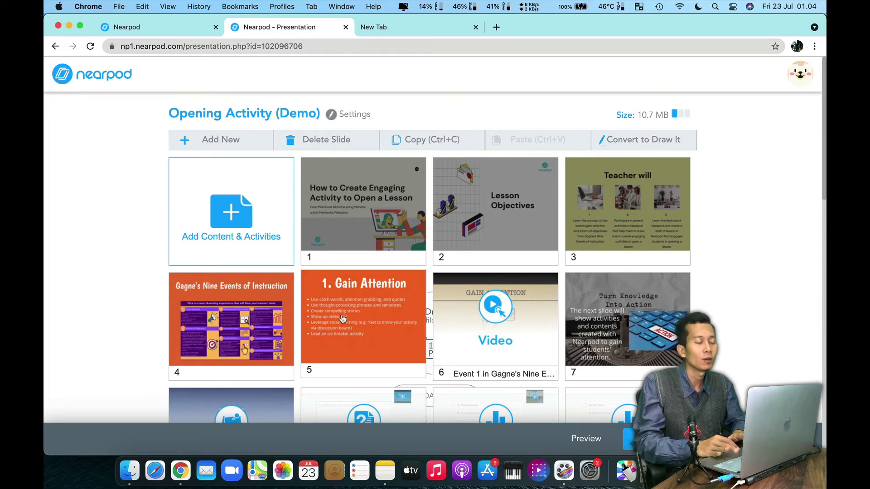
Compare the rebuilt slide 25 with slide 5 and look at the Gain Attention video on slide 6
scroll(343, 319, "down", 15)
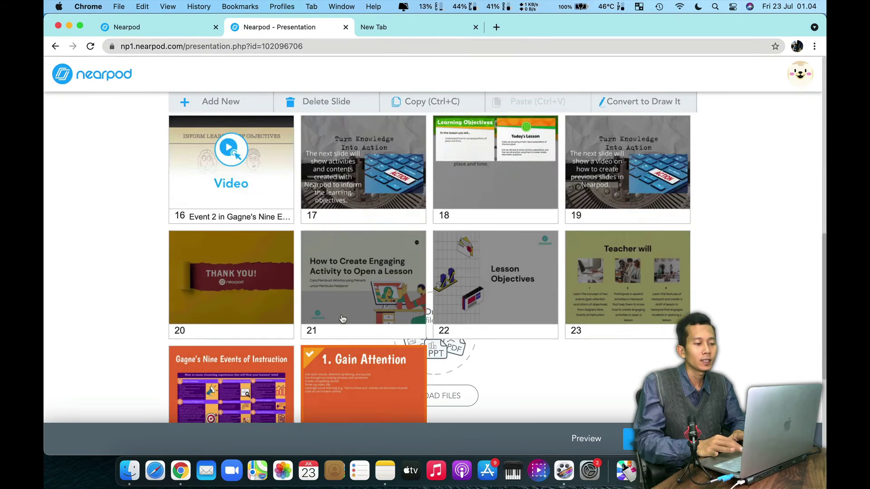
left_click(343, 319)
scroll(343, 318, "up", 1)
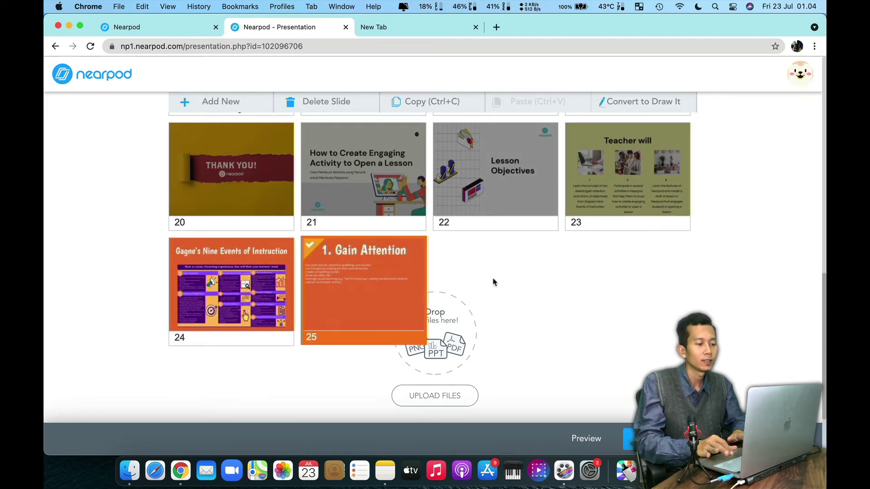
scroll(495, 282, "up", 12)
scroll(495, 282, "up", 2)
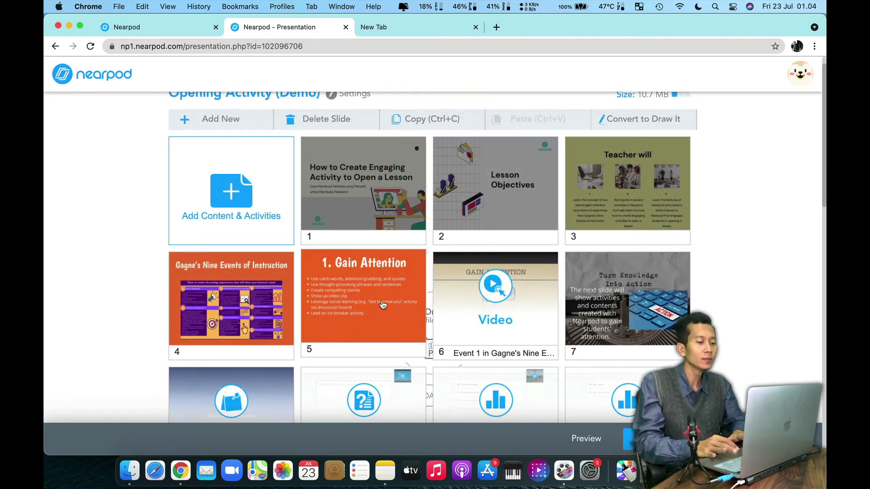
scroll(460, 297, "up", 1)
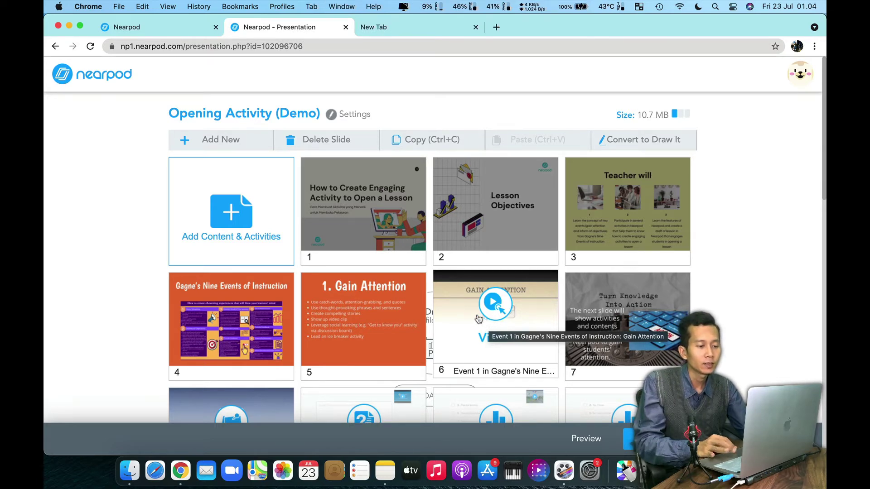
scroll(478, 319, "down", 2)
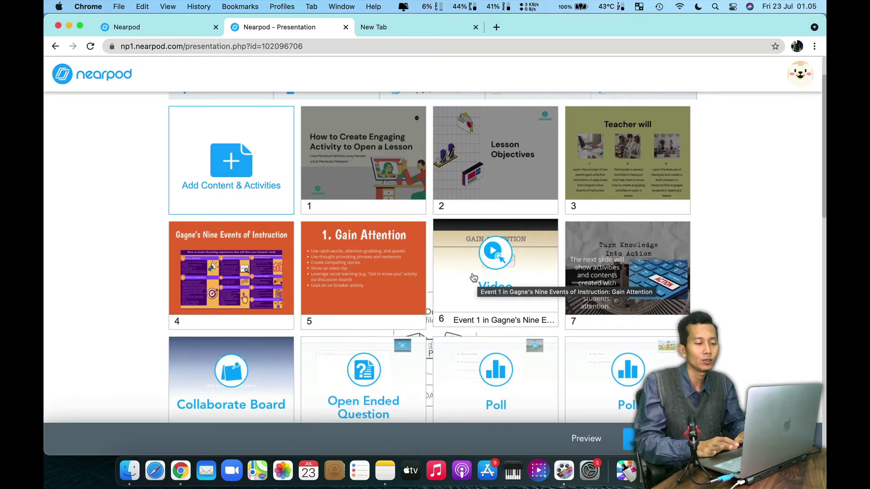
Replace the spare blank browser tab with youtube.com and allow its notifications
left_click(475, 26)
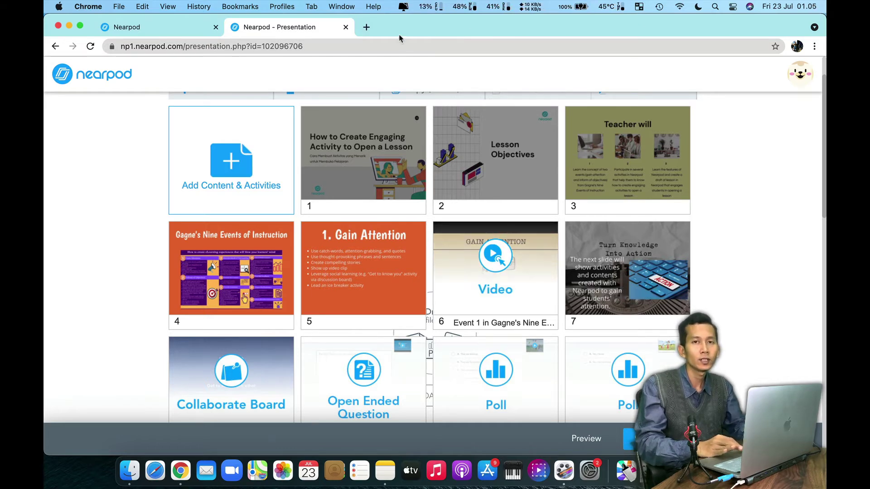
left_click(367, 29)
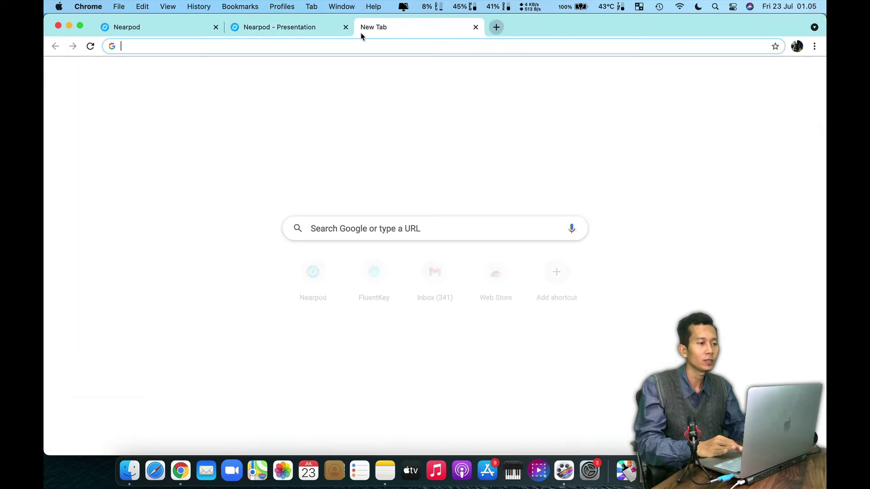
type("youtube.com")
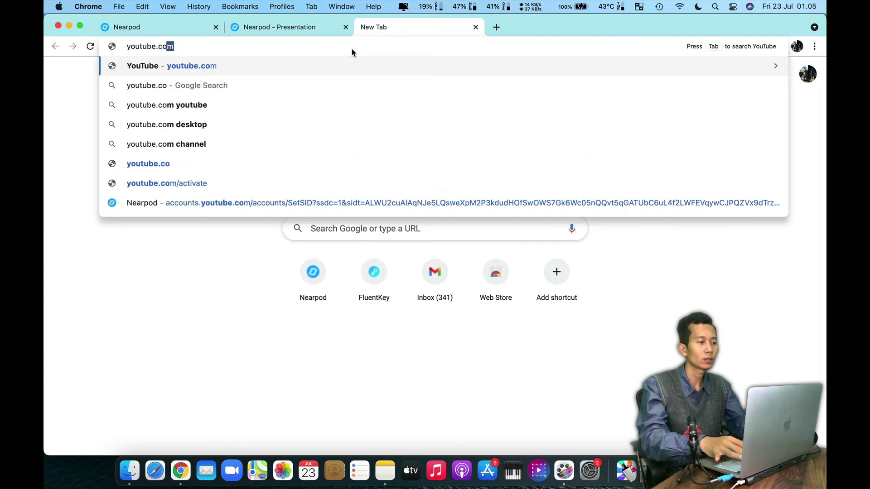
key("Return")
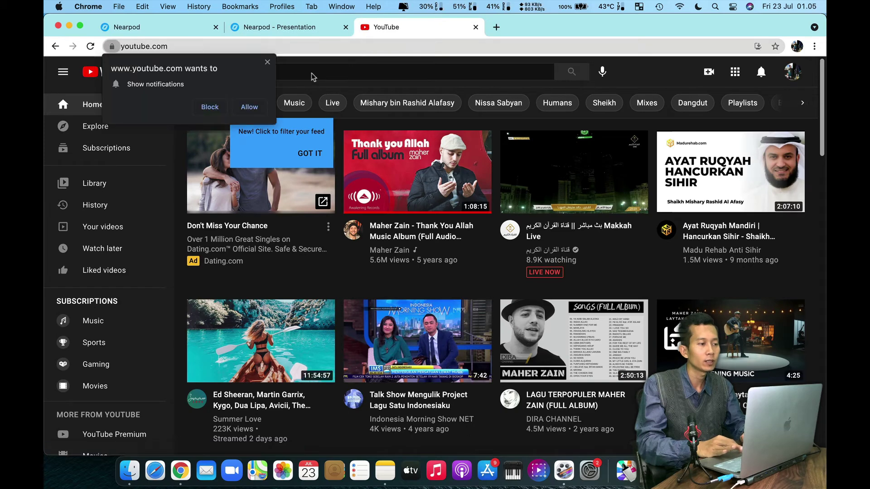
left_click(249, 107)
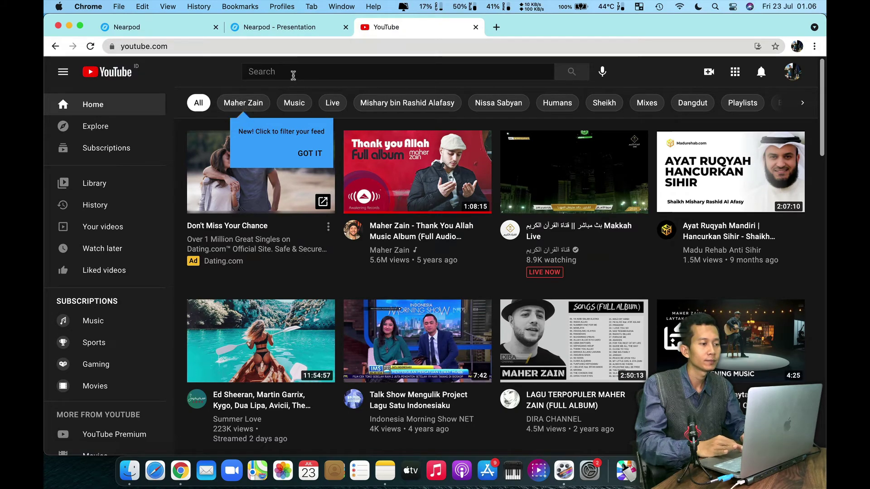
Check the video title on slide 6 of the lesson and enter "event 1 in gan" in the YouTube search
left_click(288, 66)
left_click(275, 28)
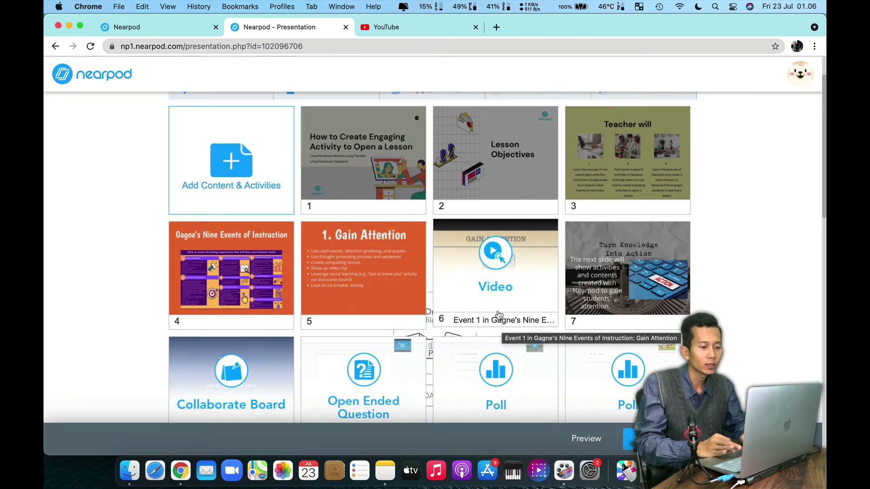
left_click(375, 27)
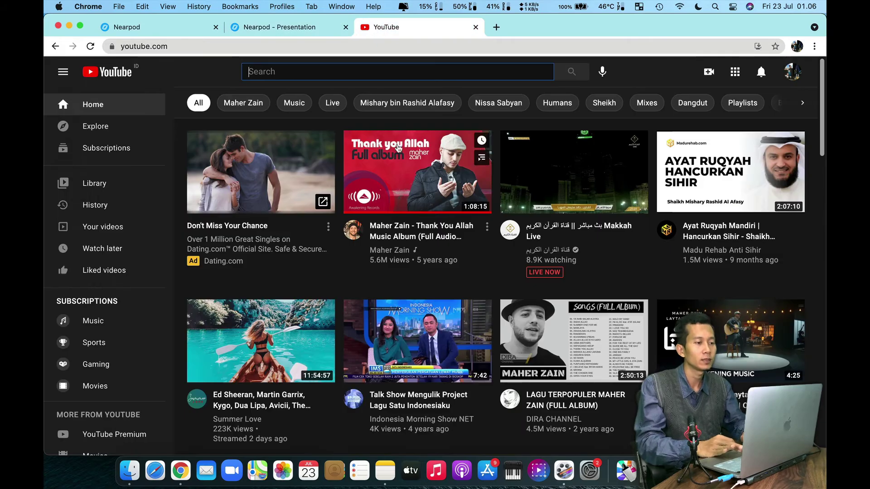
key("slash")
type("event ")
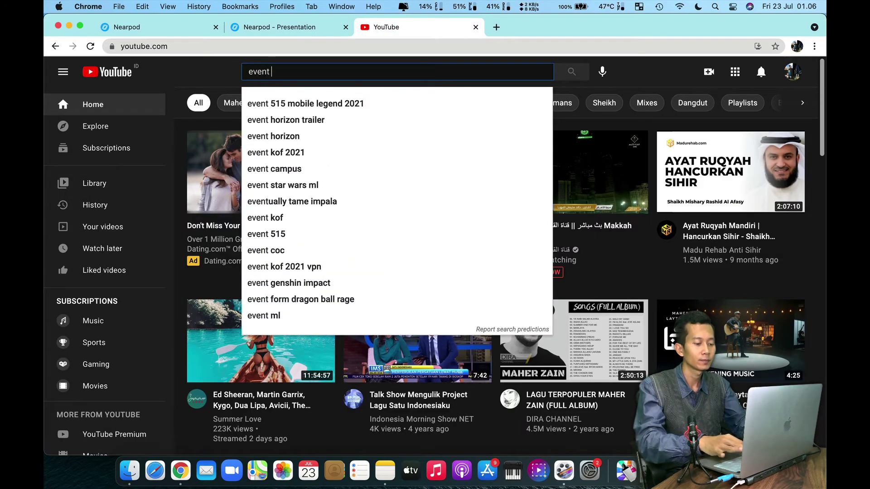
type("1 in ")
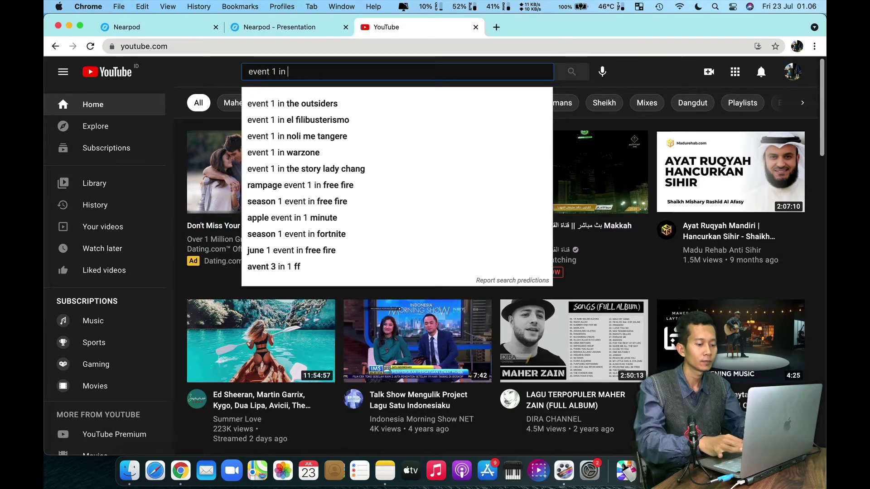
type("gan")
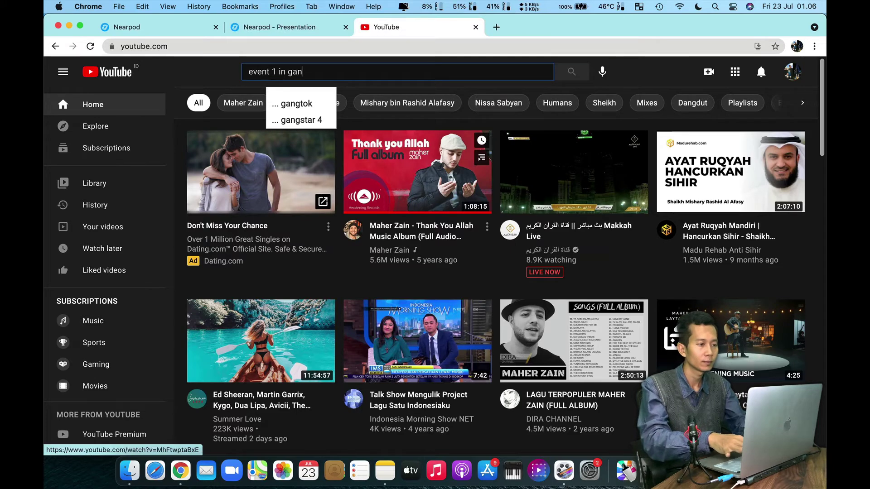
Search YouTube for "event 1 in gange's nine event of instruction"
type("ge")
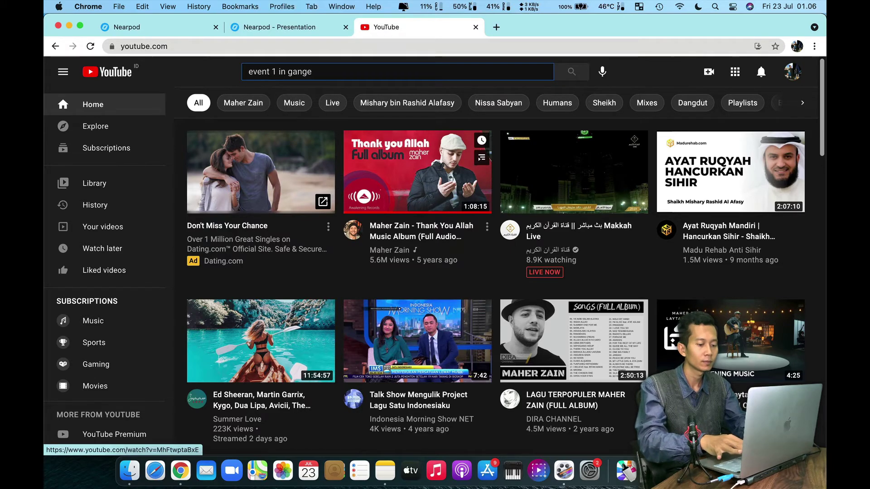
type("'s ni")
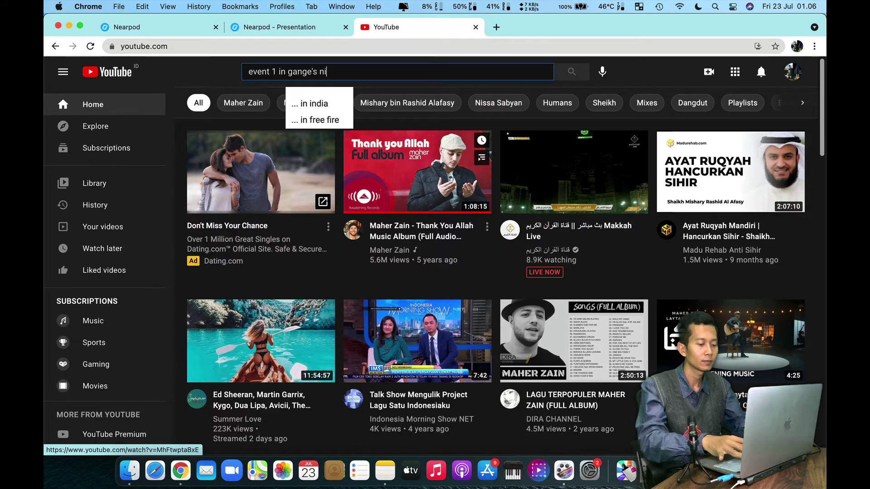
type("ne eve")
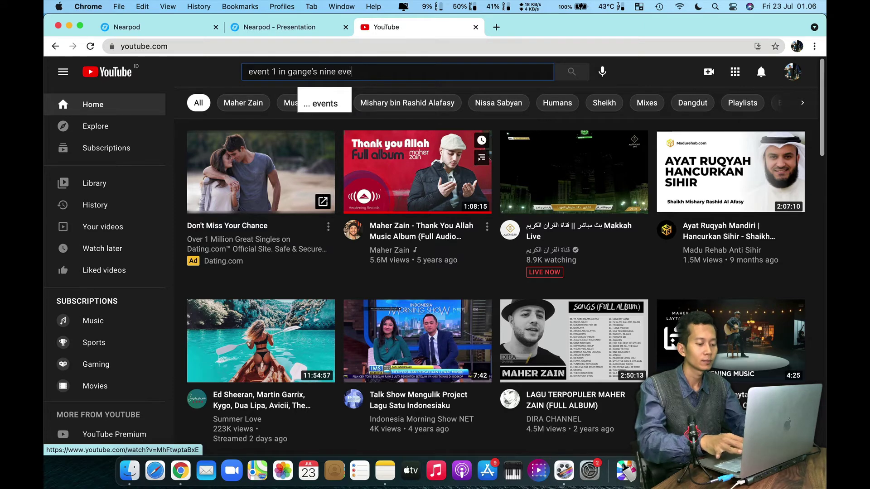
type("nt")
type(" of")
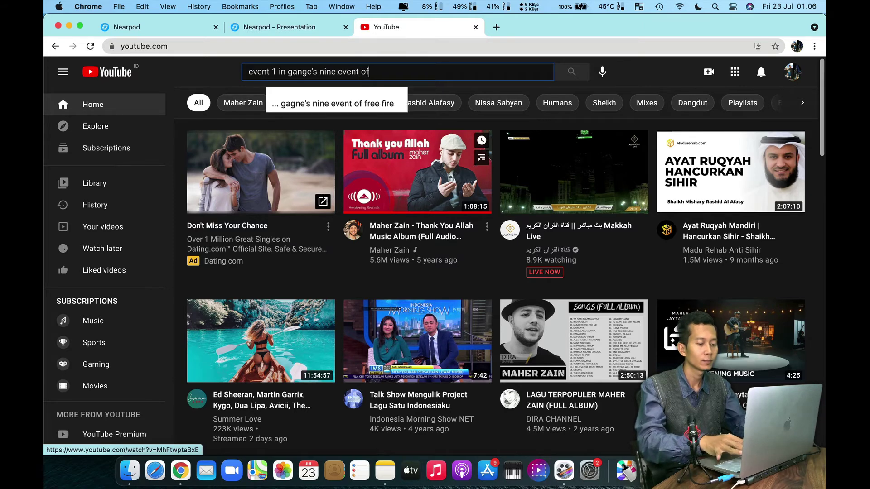
type(" instruction")
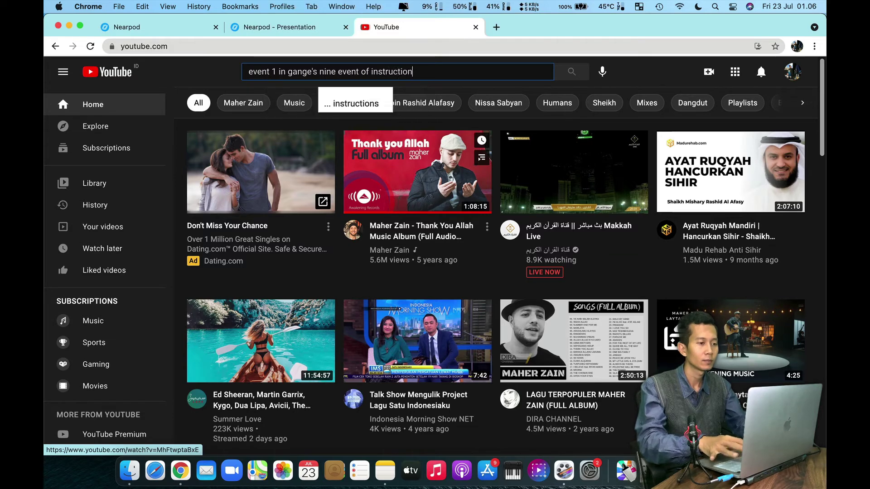
key("Return")
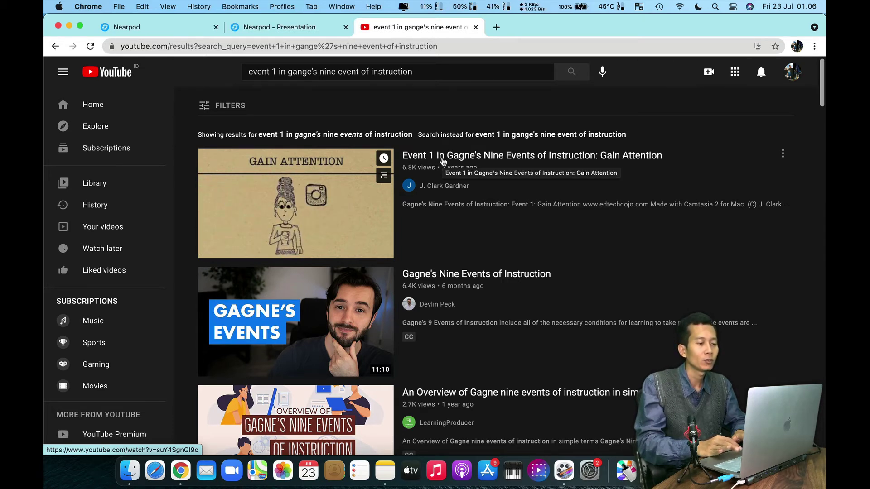
Open the video "Event 1 in Gagne's Nine Events of Instruction: Gain Attention", pause playback and copy its share link
left_click(443, 161)
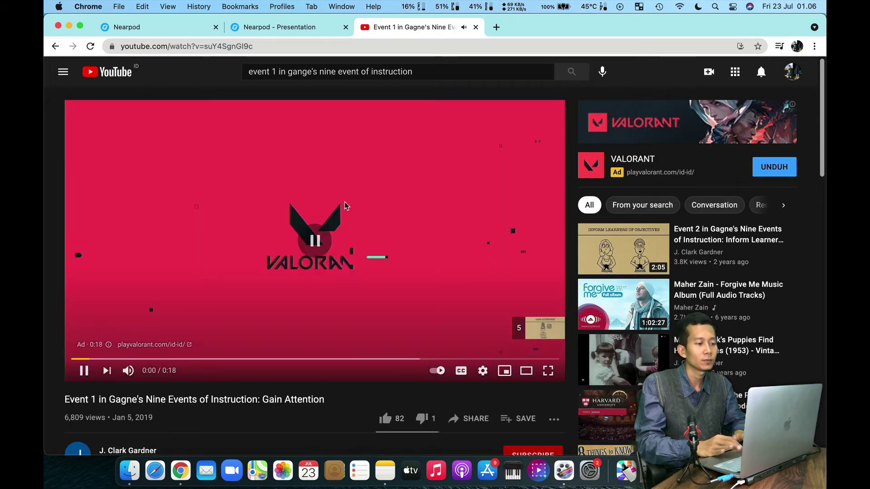
left_click(344, 206)
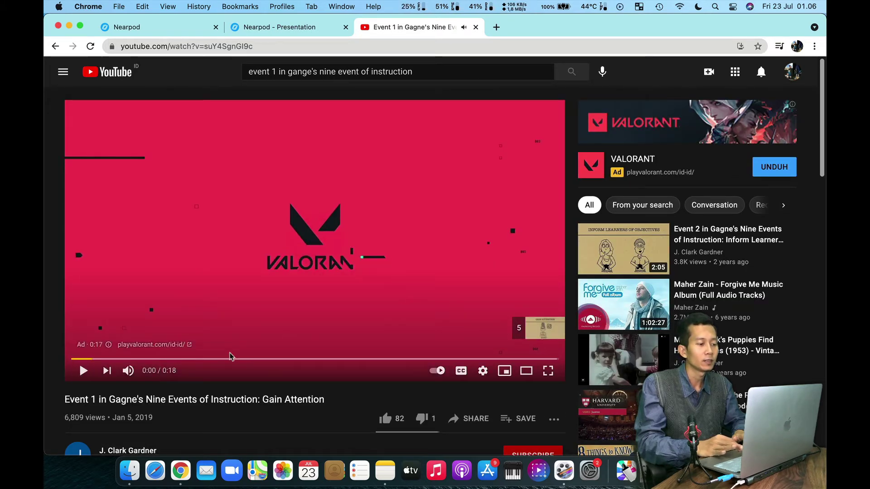
scroll(326, 283, "down", 3)
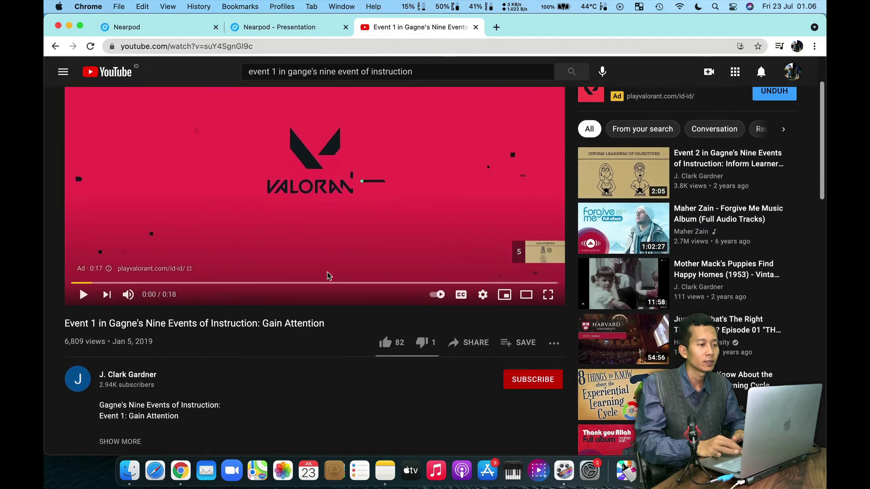
left_click(468, 331)
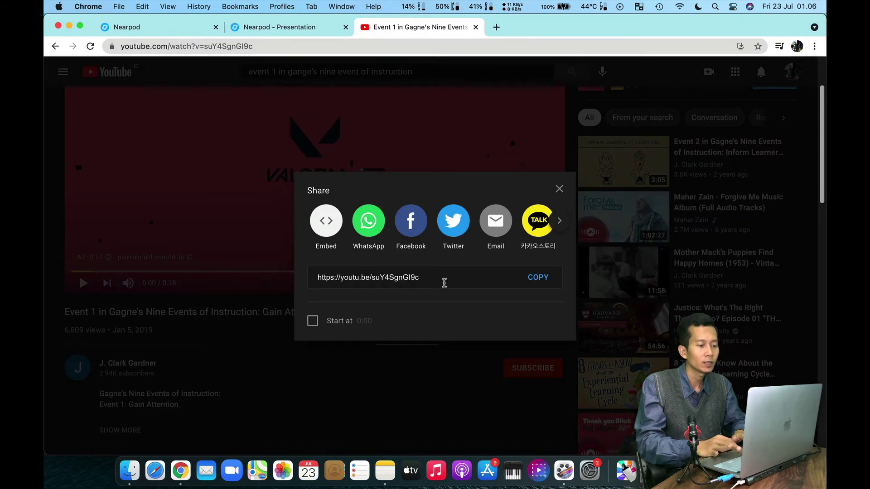
left_click(537, 279)
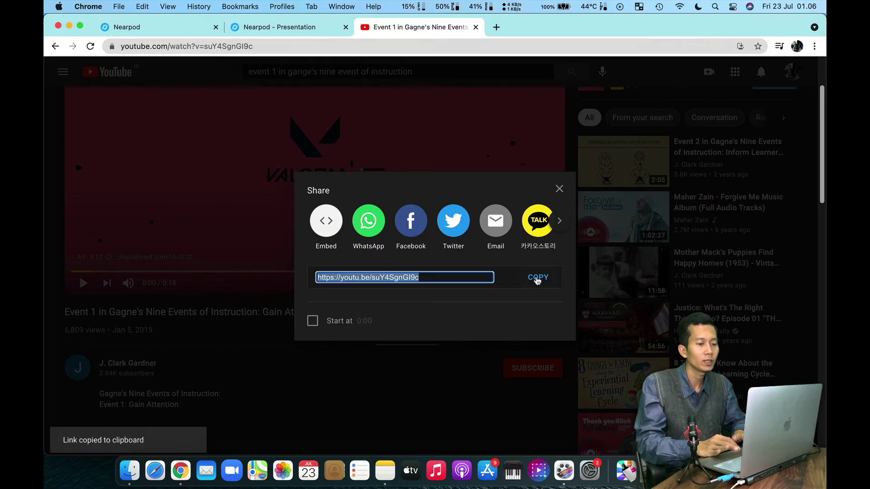
left_click(559, 188)
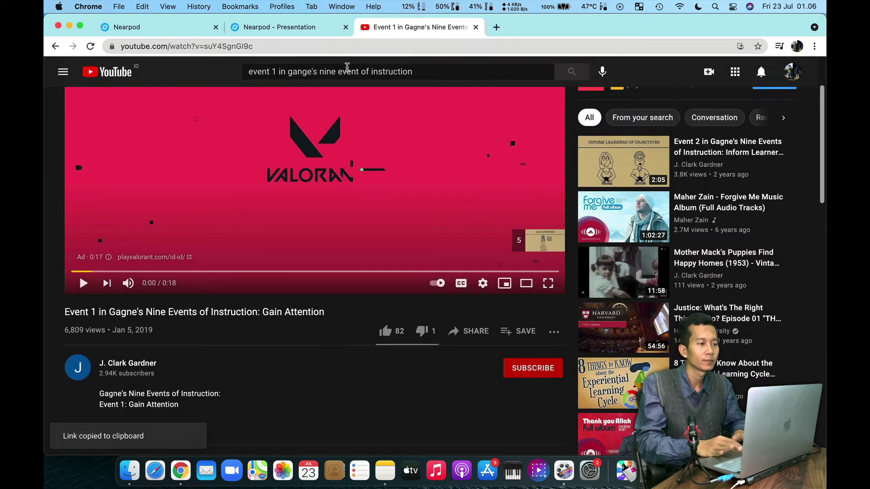
Return to the Opening Activity (Demo) lesson in Nearpod and start adding Video content
left_click(269, 28)
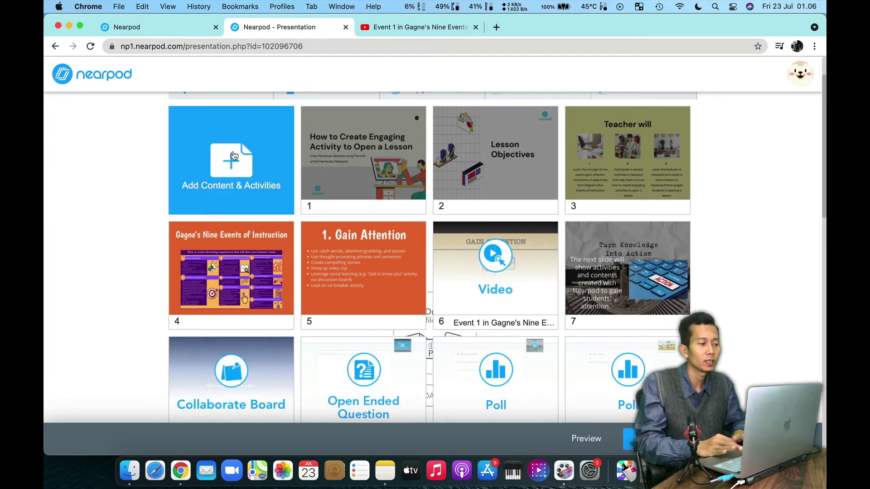
scroll(230, 162, "up", 2)
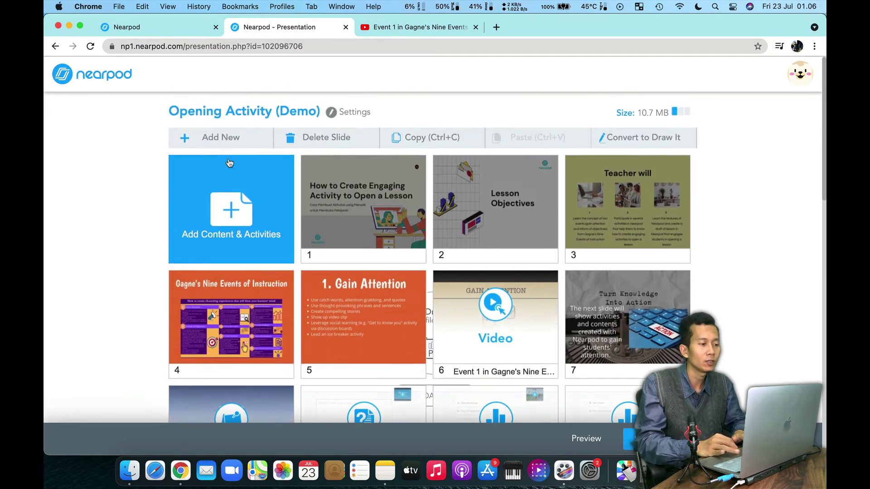
left_click(232, 213)
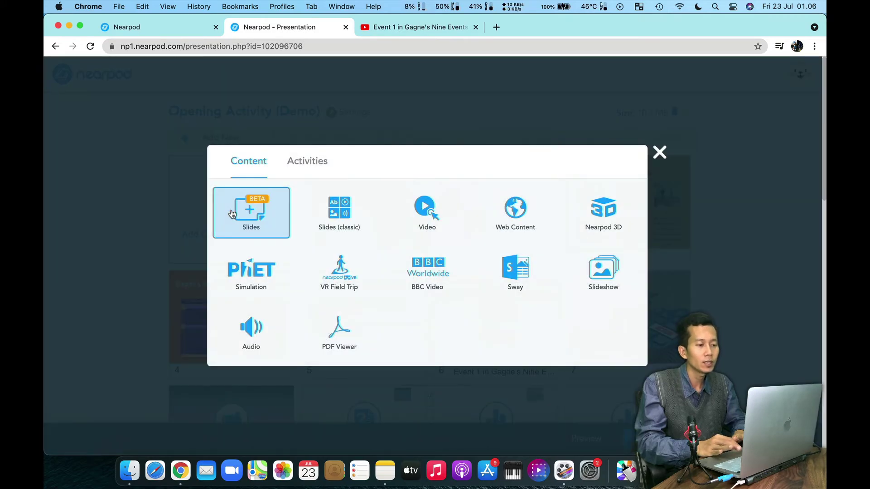
left_click(431, 213)
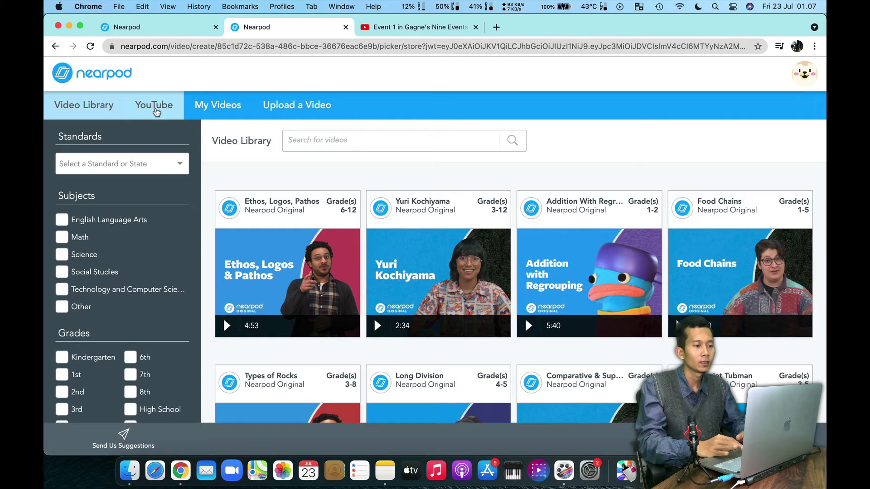
left_click(154, 106)
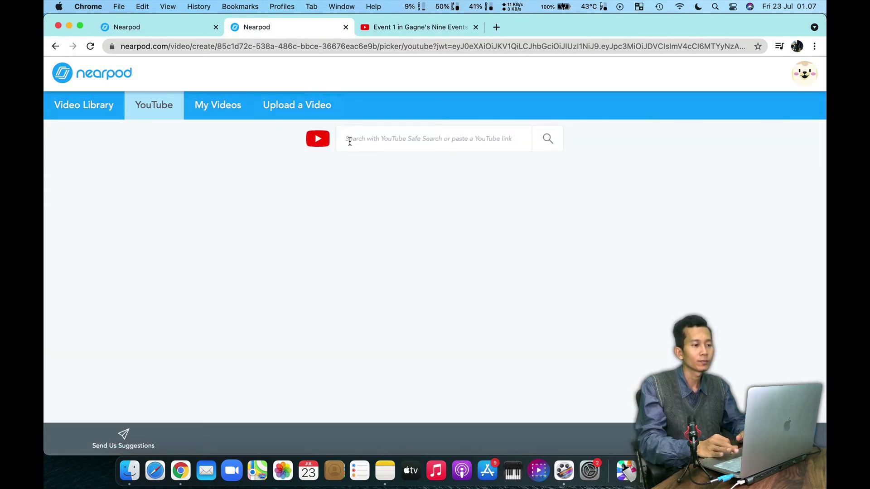
key("super+v")
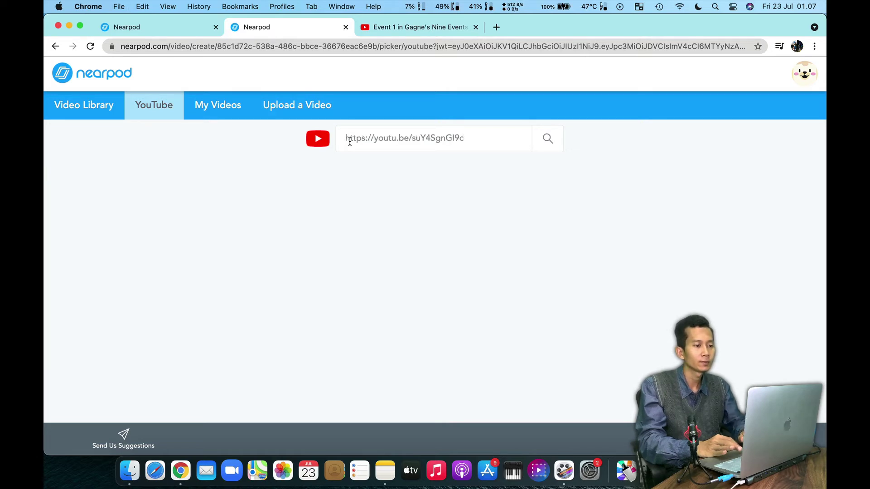
left_click(547, 141)
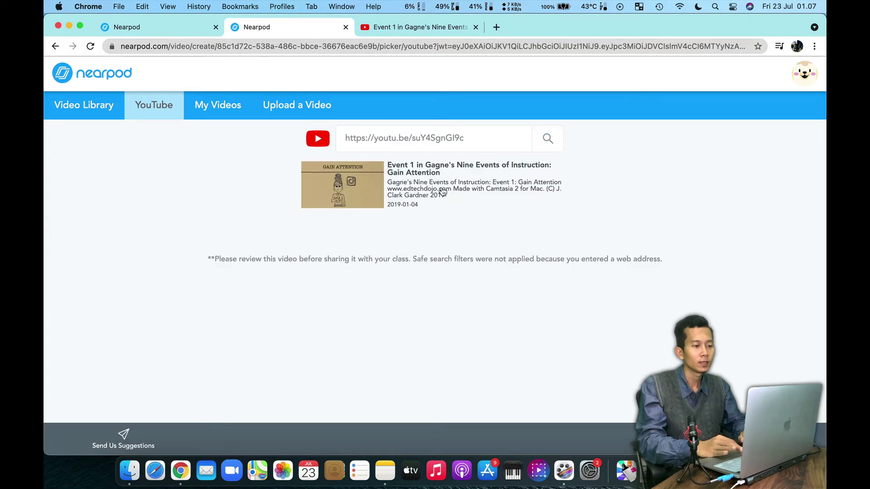
left_click(444, 183)
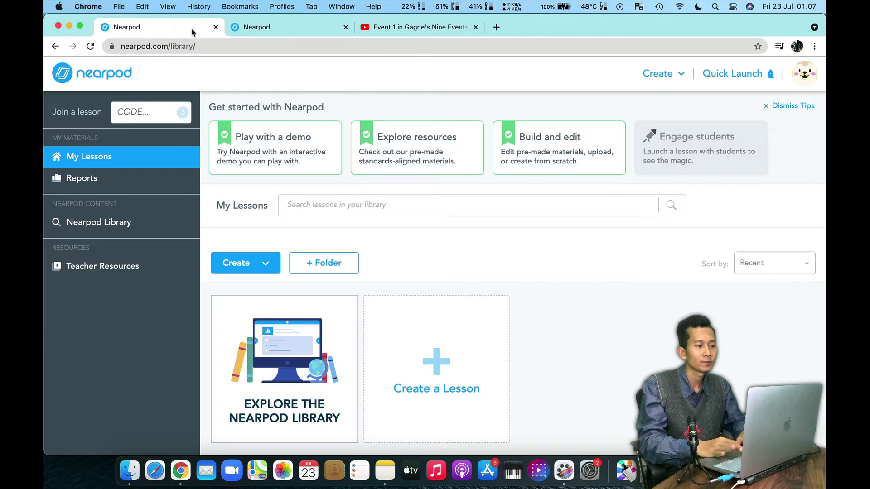
Trim the Gain Attention video to start at 0:04 and end at 2:15, then play the trimmed clip
left_click(270, 32)
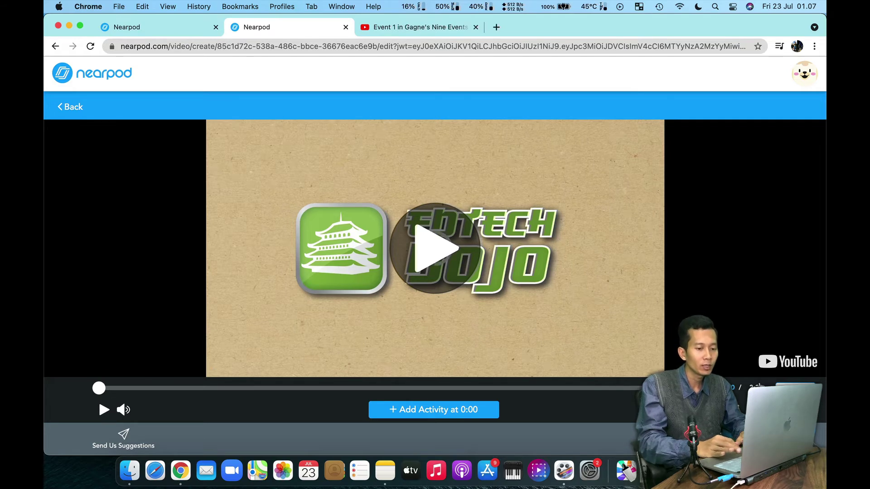
left_click(795, 385)
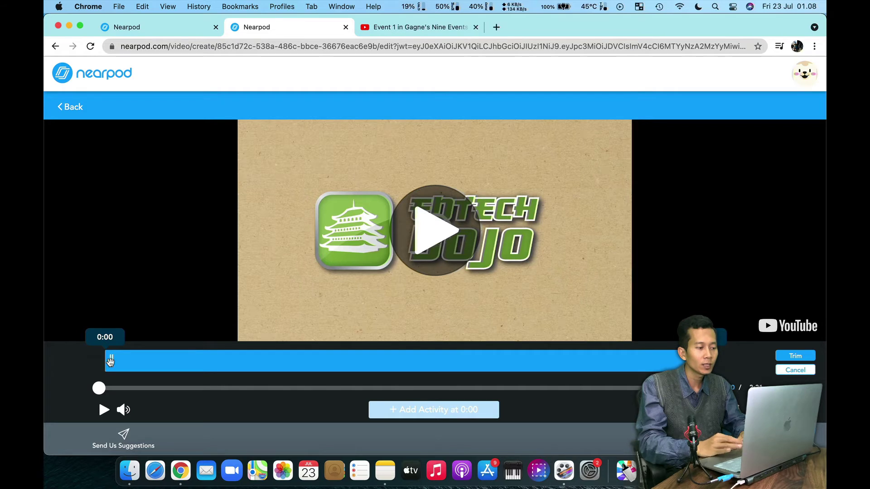
left_click_drag(111, 361, 122, 361)
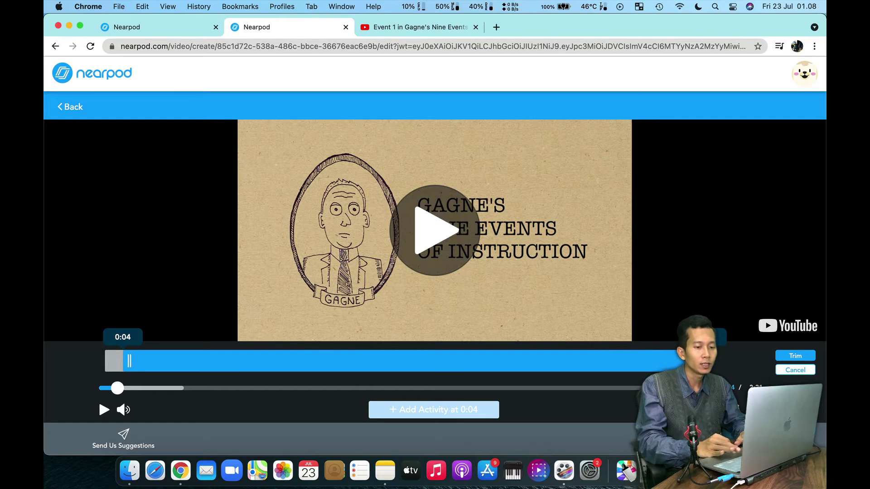
left_click_drag(723, 361, 675, 361)
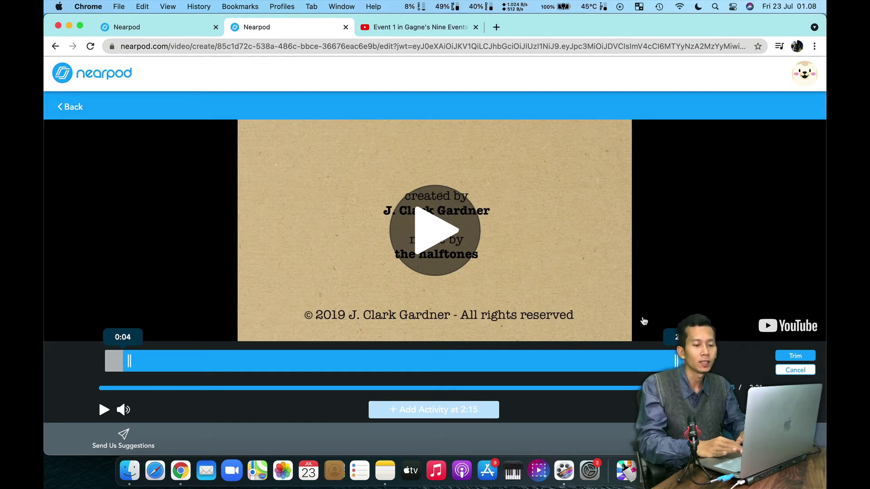
left_click(791, 356)
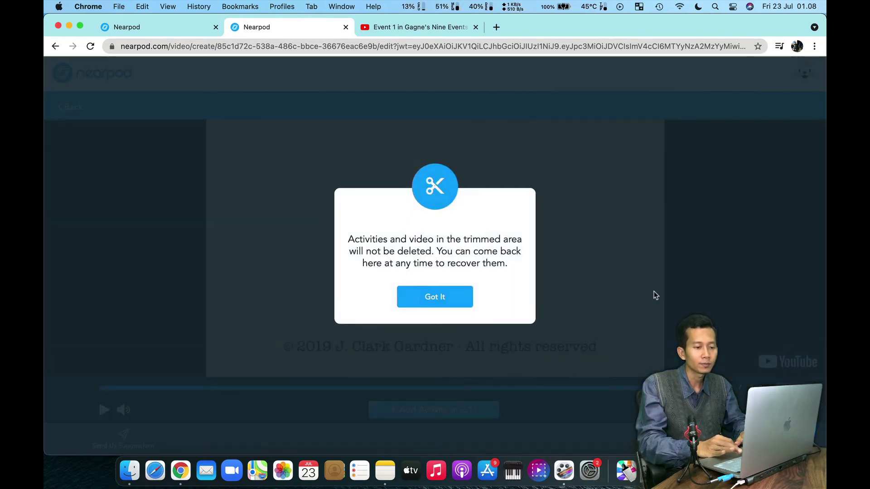
left_click(428, 298)
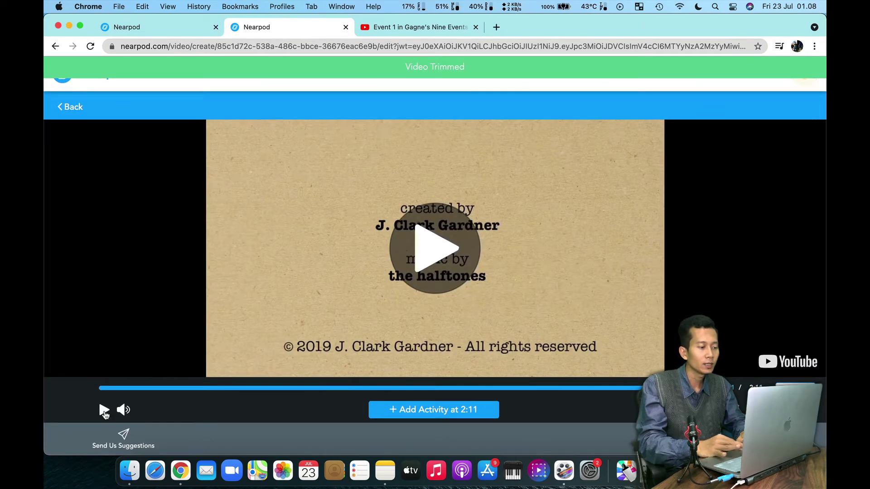
left_click(104, 411)
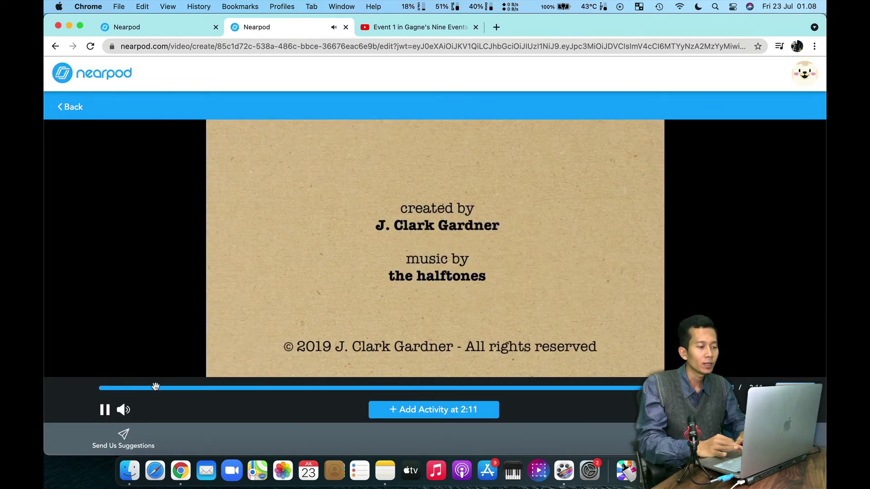
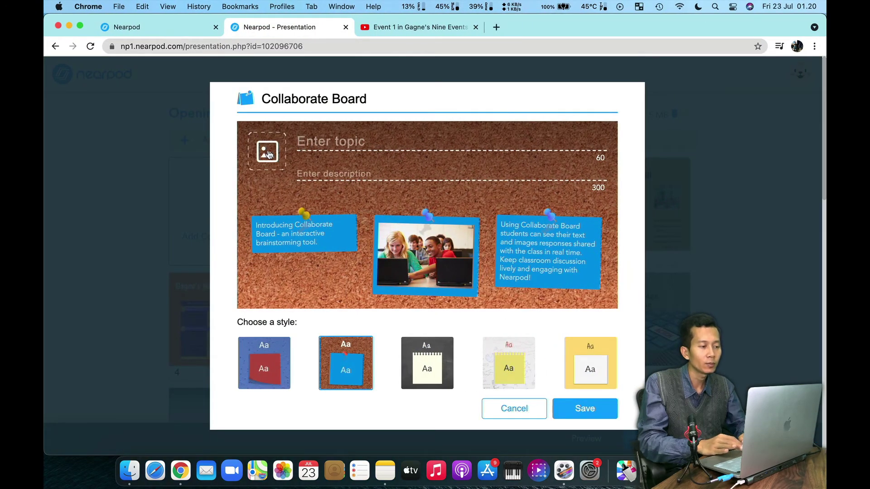
Upload the map image IL.png from the Nearpod folder as the Collaborate Board's topic picture
left_click(267, 153)
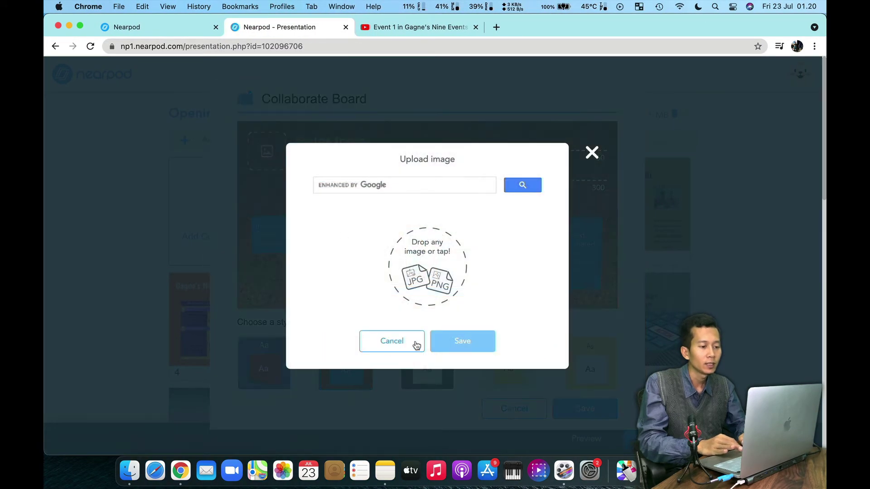
left_click(465, 183)
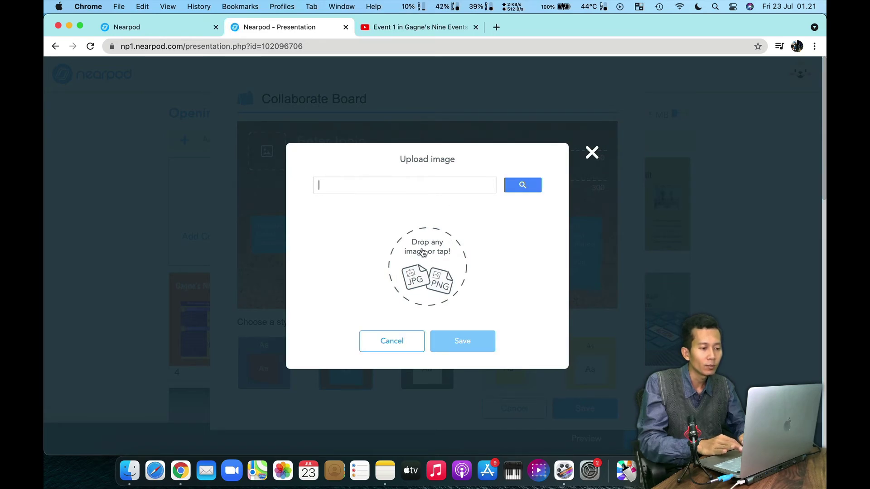
left_click(420, 273)
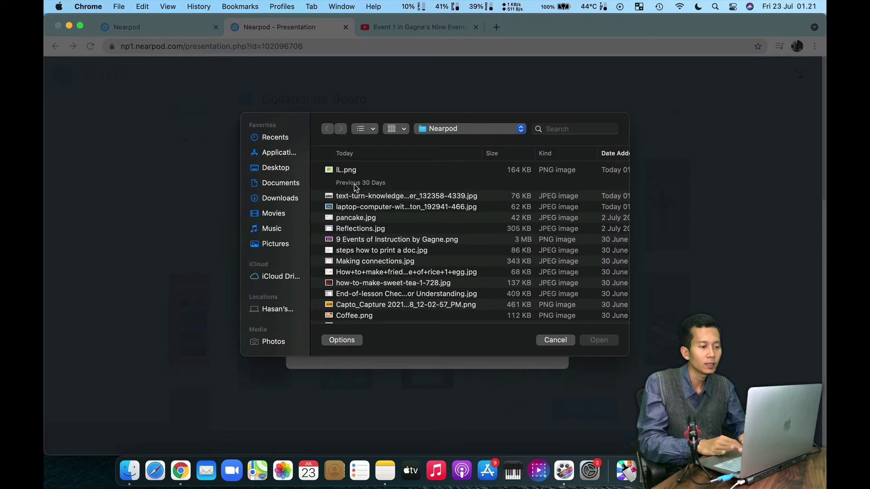
left_click(340, 170)
key("space")
key("space")
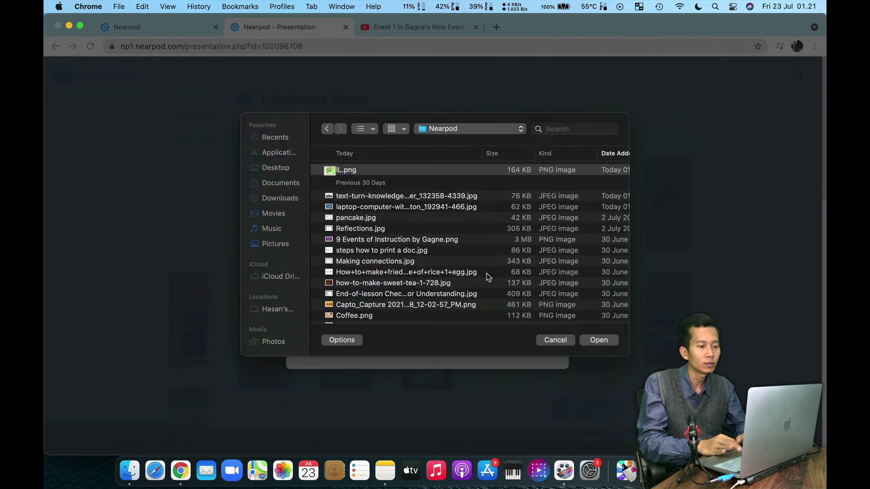
left_click(599, 339)
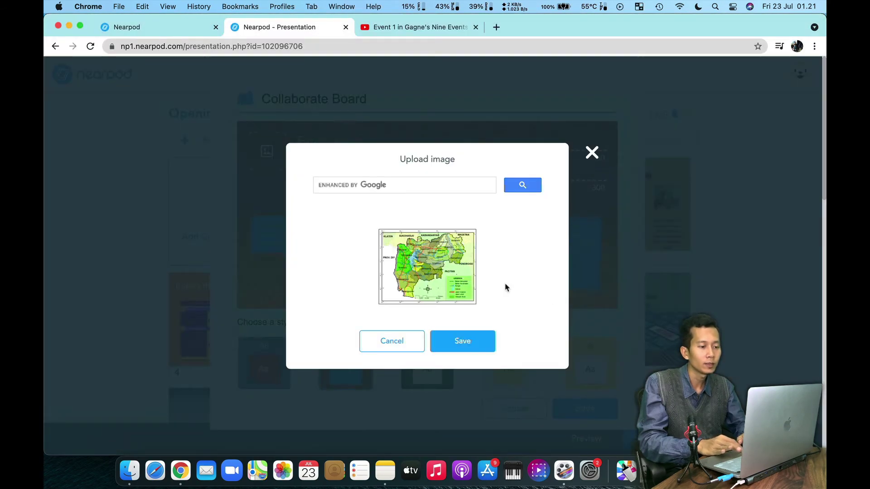
left_click(461, 346)
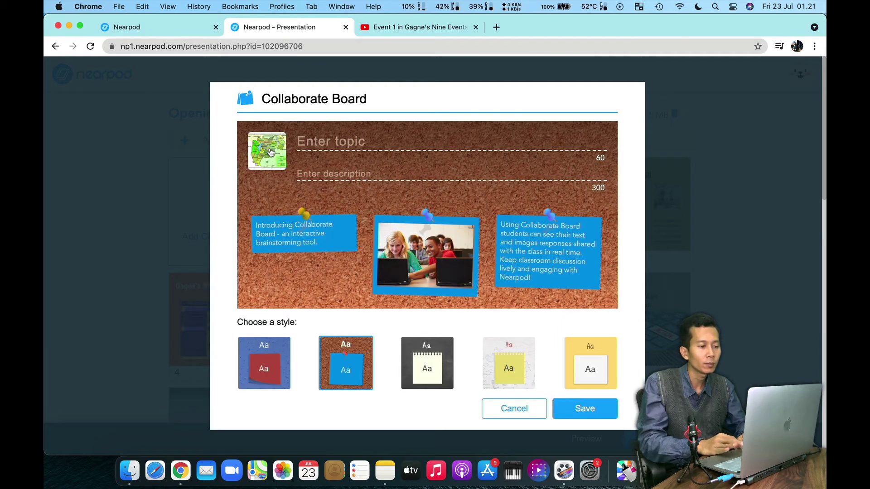
Enter "Get to know each other" as the Collaborate Board topic, following the board in the reference lesson
key("ctrl+Left")
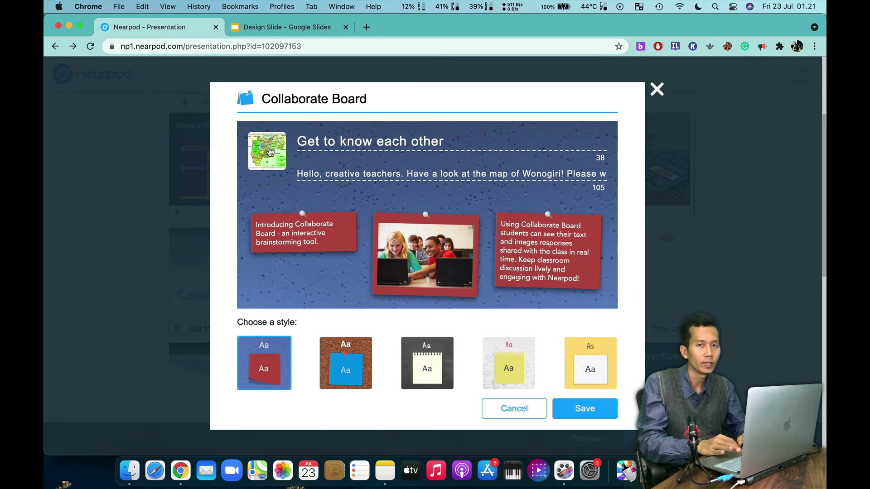
triple_click(321, 138)
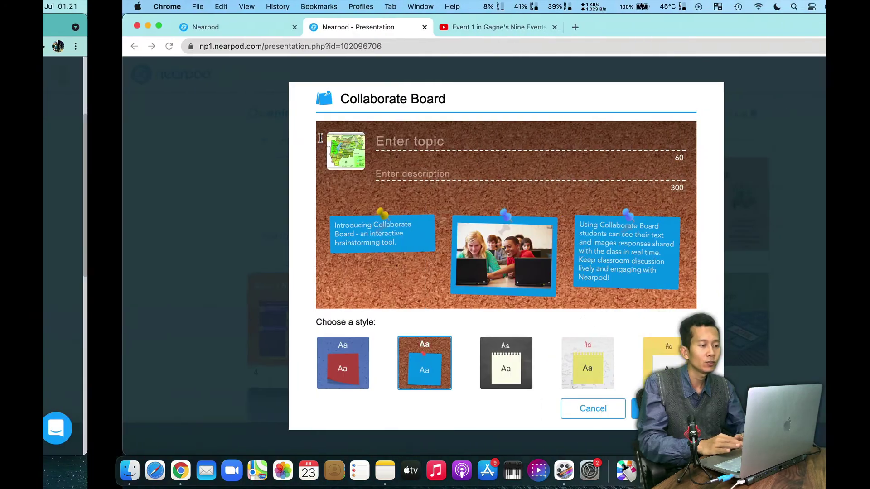
type("Get to know each other")
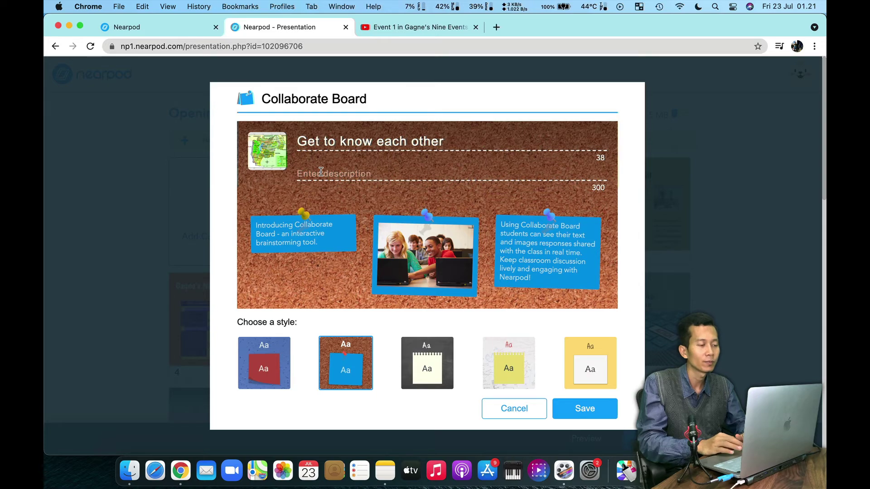
Copy the "Hello, creative teachers" description from the reference lesson's board into the new Collaborate Board's description
key("ctrl+Left")
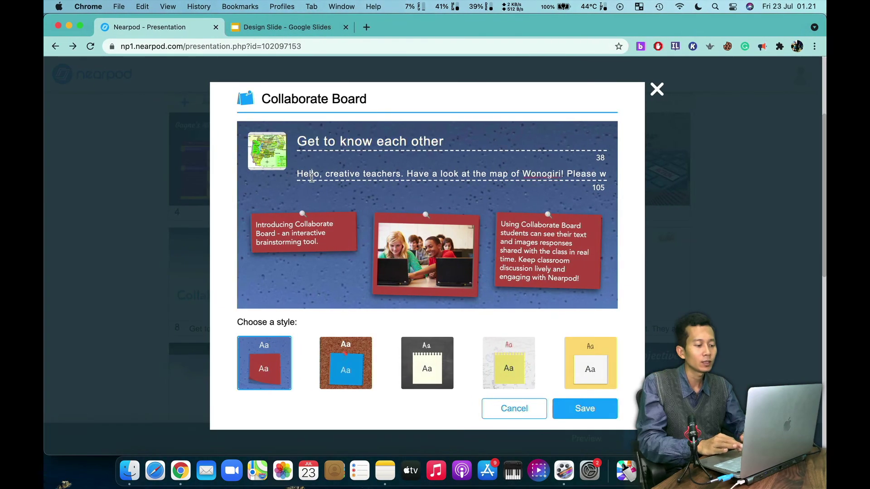
triple_click(312, 177)
key("ctrl+Right")
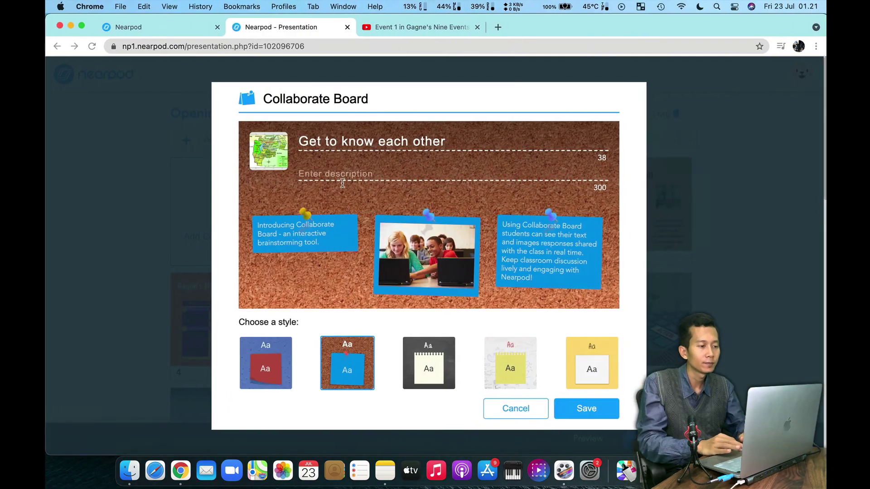
left_click(352, 178)
key("super+v")
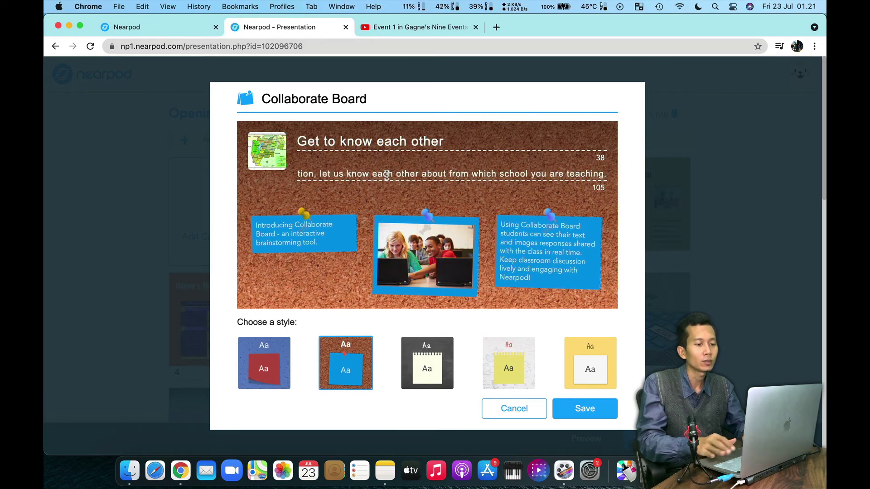
Preview the other board styles, keep the brown cork style with blue notes, and save the Collaborate Board
left_click(430, 365)
left_click(501, 363)
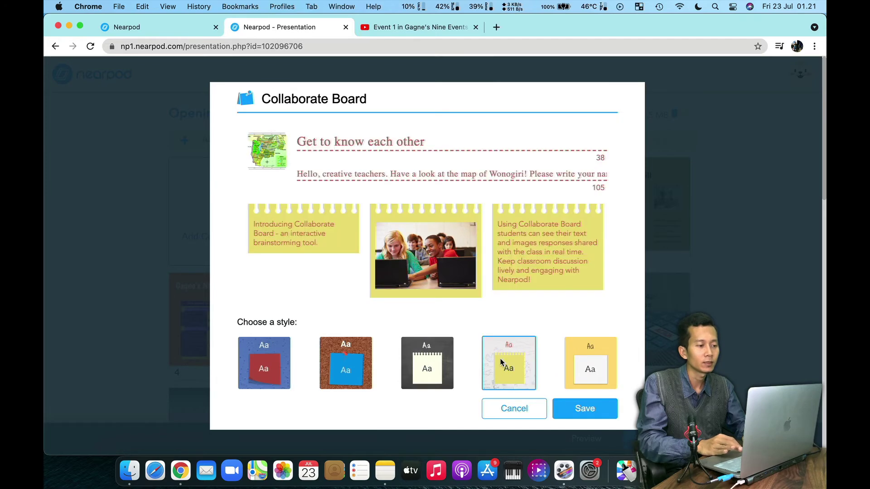
left_click(587, 366)
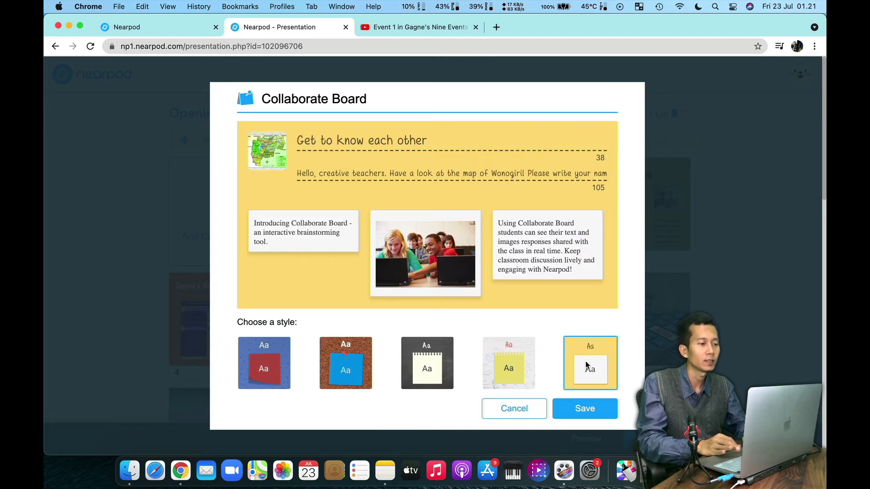
left_click(344, 360)
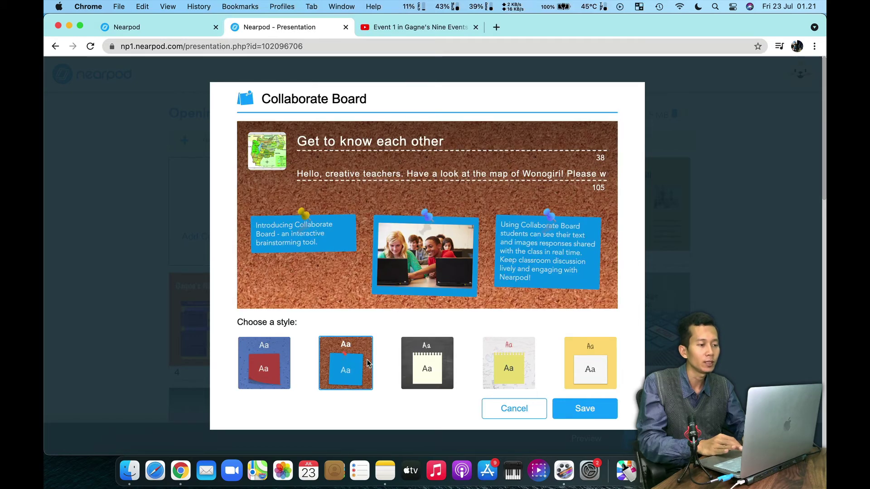
left_click(579, 410)
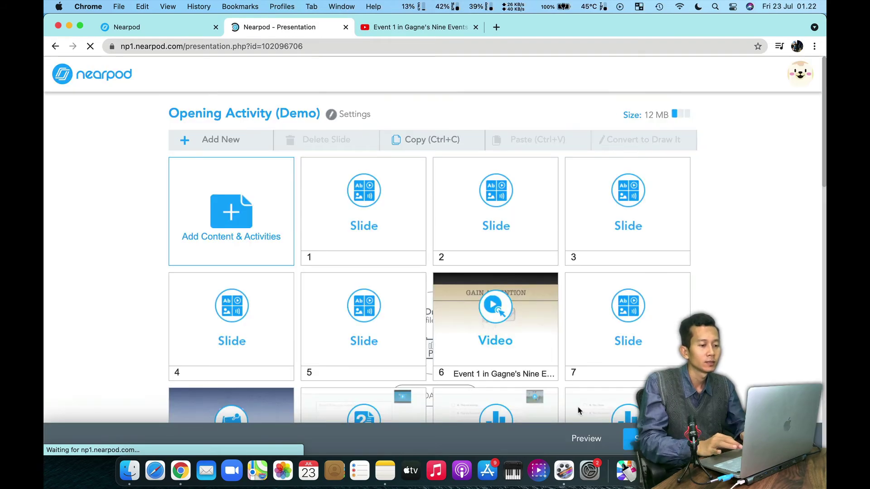
Look through the lesson's slides to find the new Collaborate Board and compare it with the existing activities
scroll(400, 299, "down", 5)
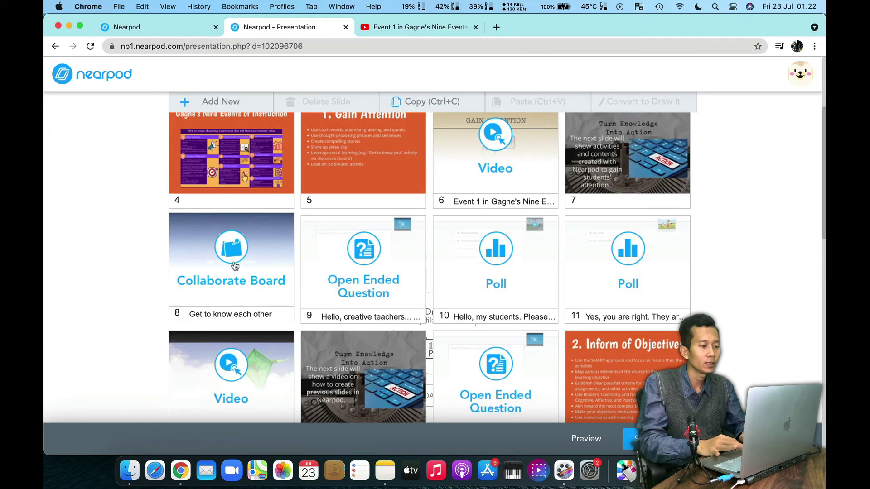
scroll(240, 262, "down", 10)
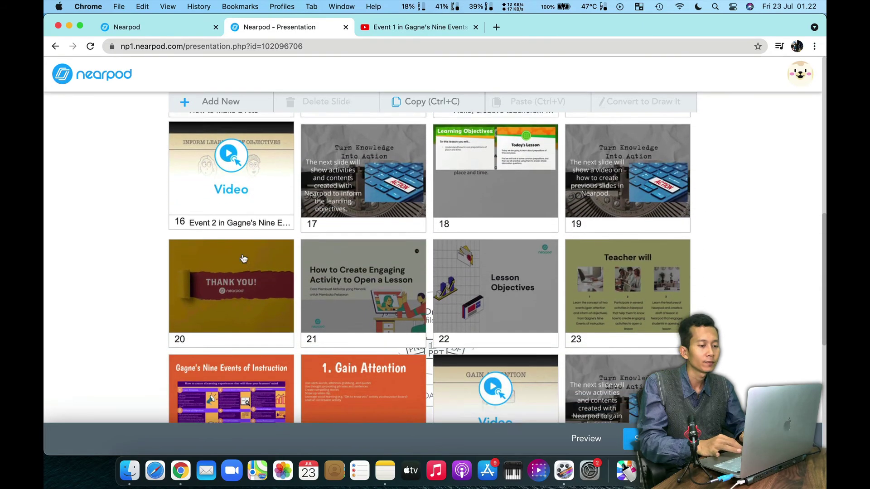
scroll(244, 258, "down", 6)
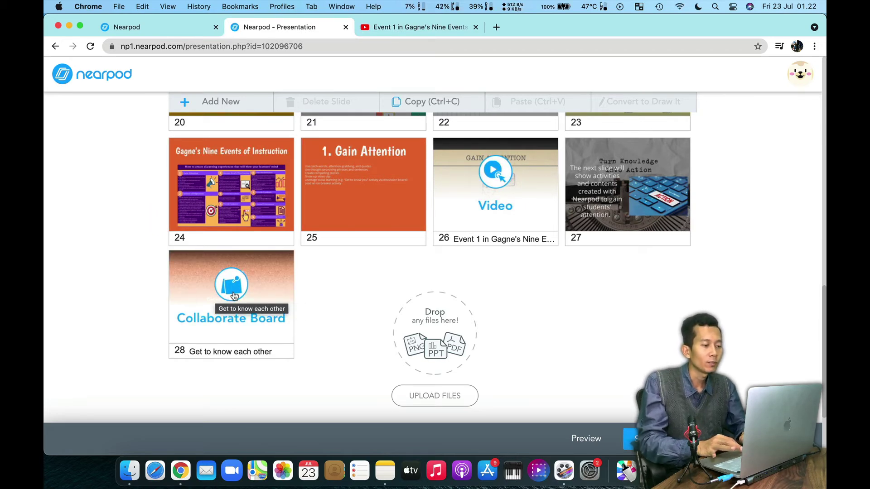
scroll(234, 297, "up", 10)
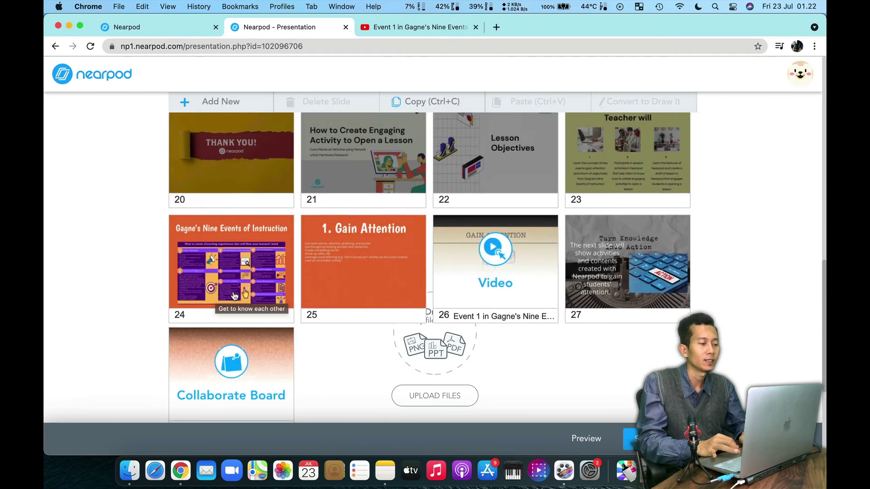
scroll(234, 297, "up", 8)
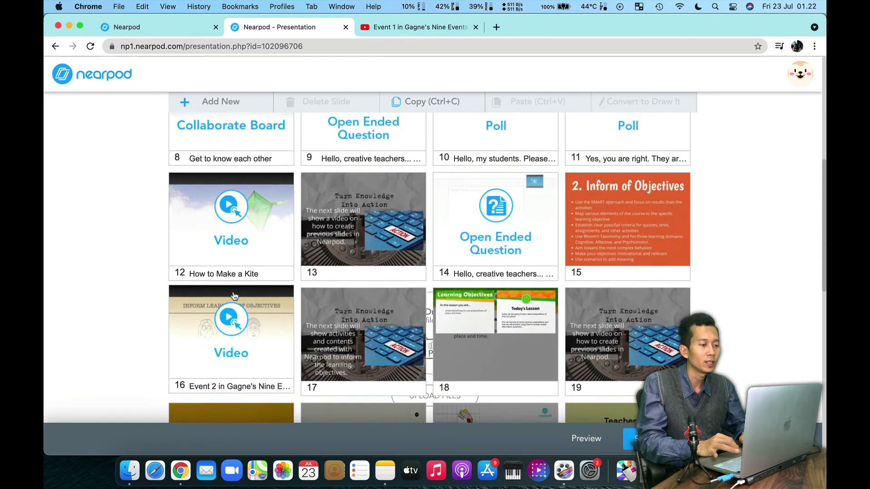
scroll(234, 296, "up", 1)
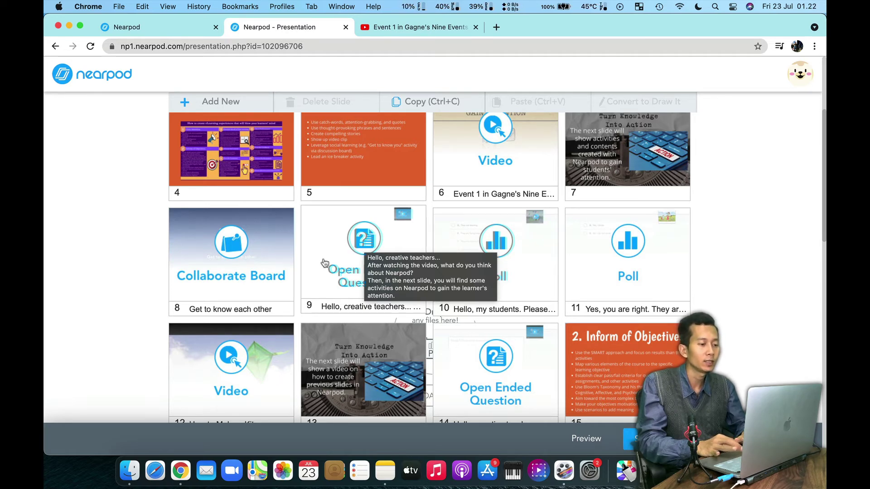
scroll(324, 263, "up", 3)
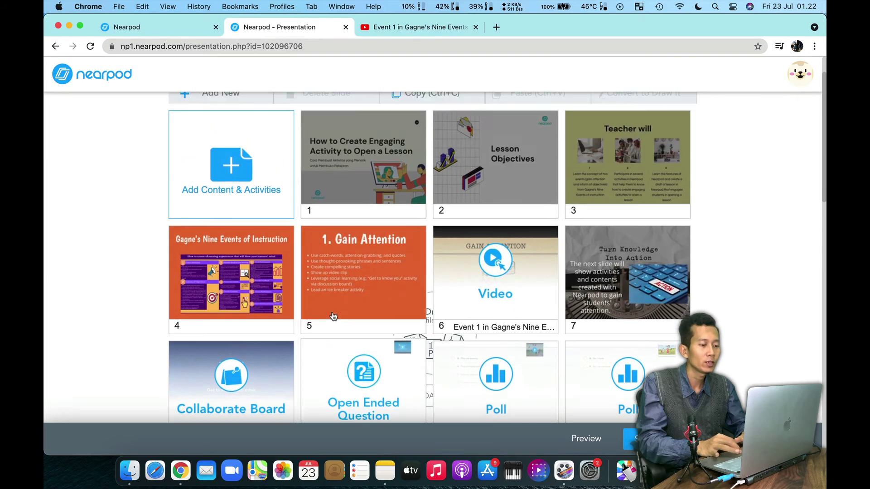
scroll(333, 315, "down", 1)
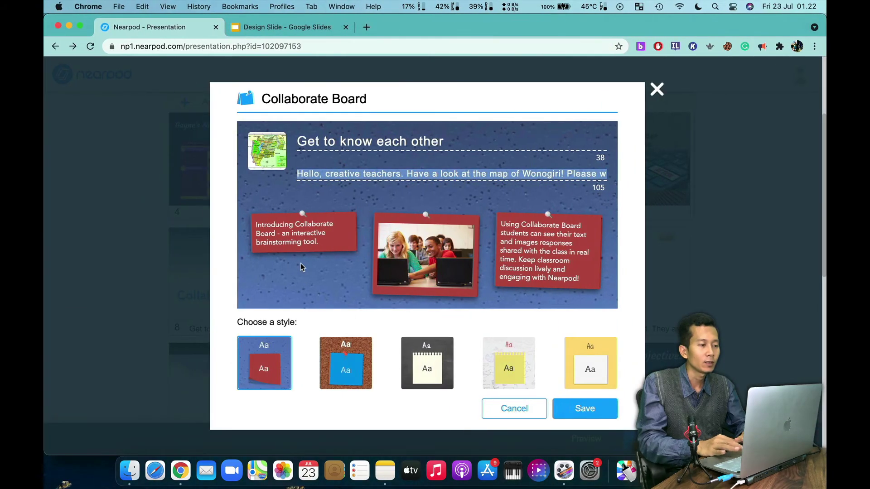
Close the reference lesson's board, open its slide 9 Open Ended Question, and examine the question text, attached video and audio recording setting
left_click(656, 90)
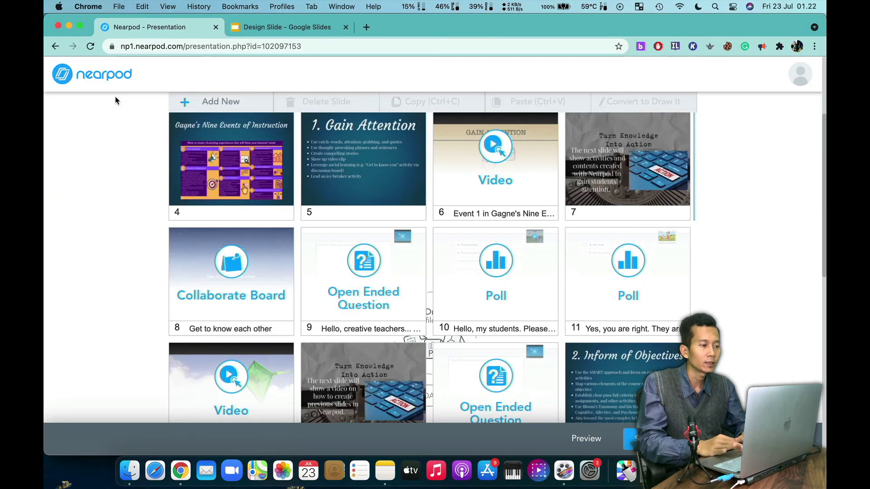
scroll(233, 232, "down", 2)
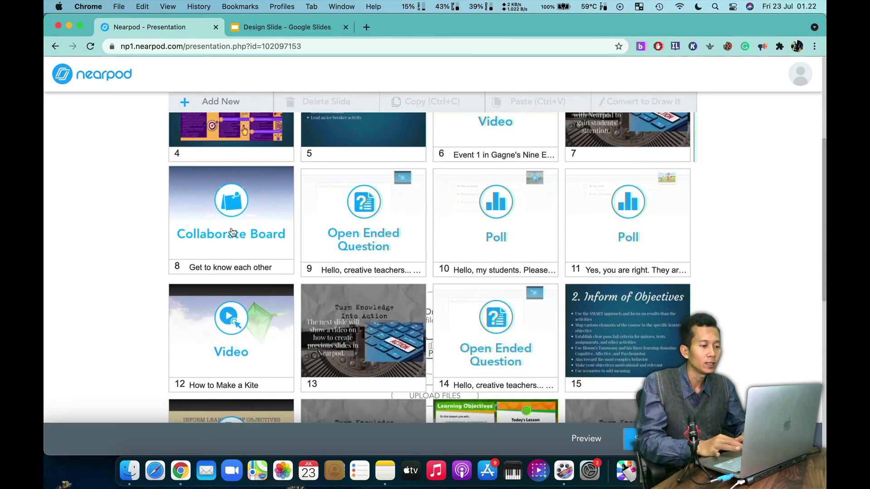
left_click(356, 224)
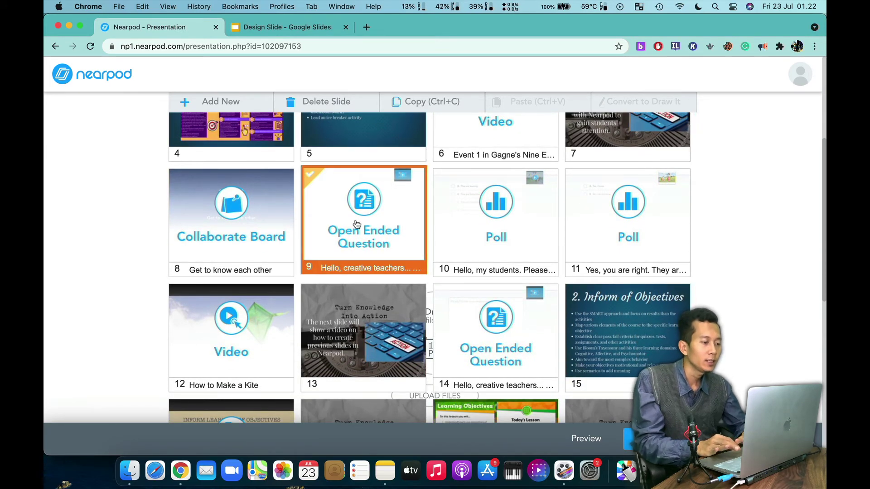
double_click(357, 224)
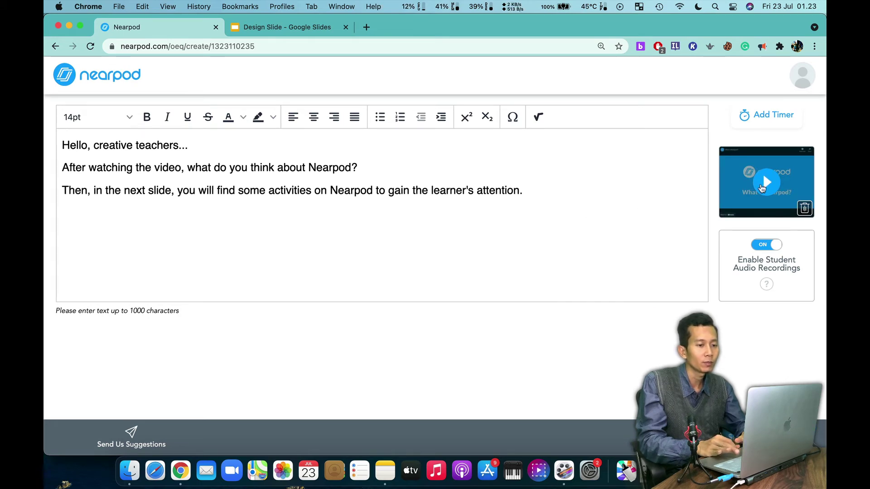
left_click(309, 178)
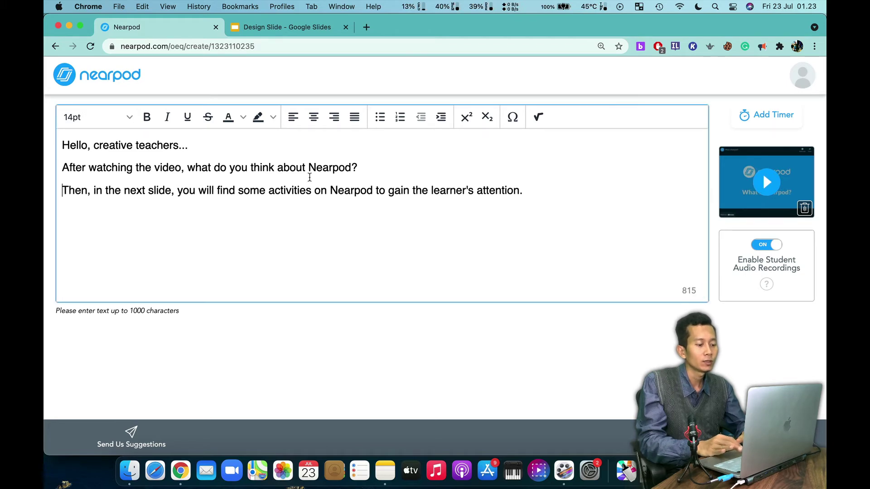
key("super+a")
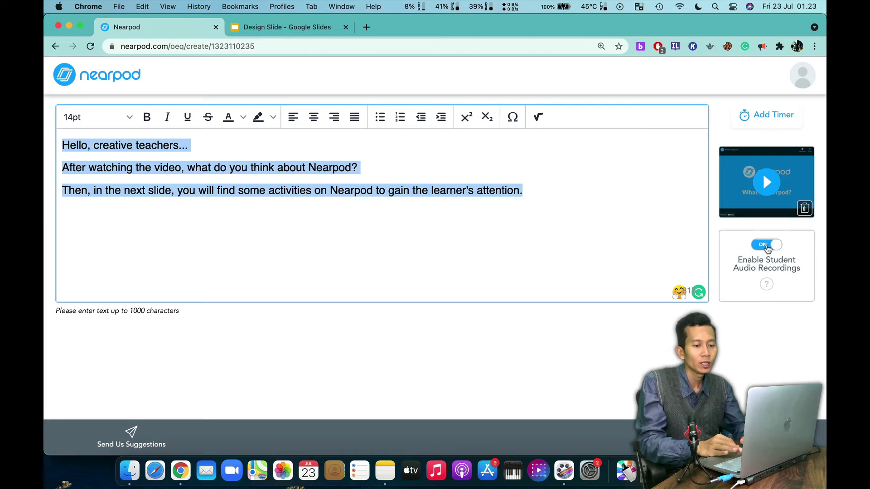
left_click(538, 190)
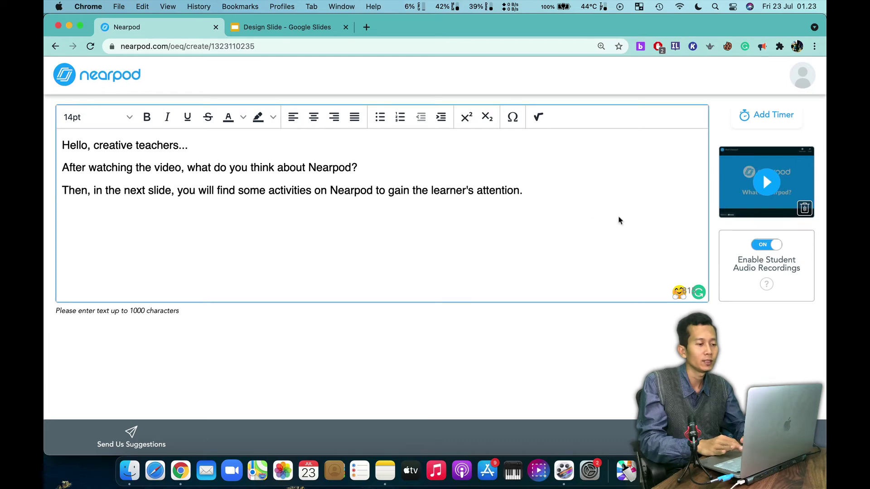
Return to the Opening Activity (Demo) lesson and add a new Open-Ended Question activity
key("ctrl+Right")
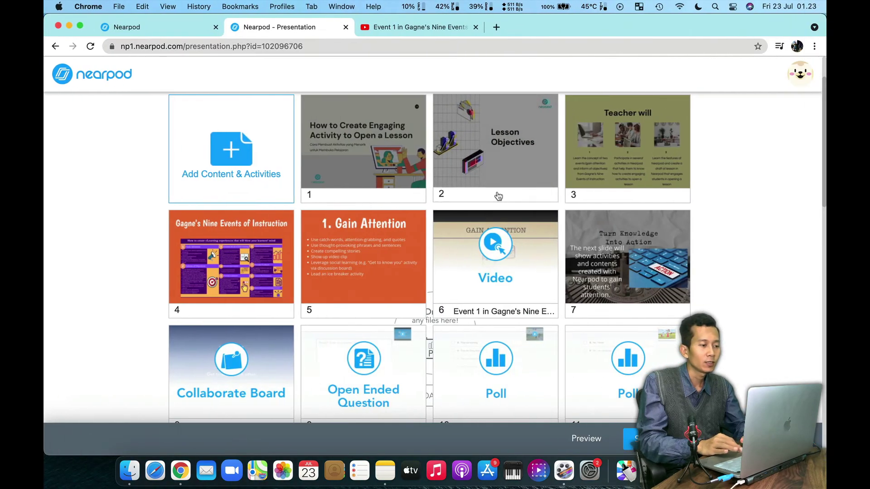
left_click(232, 155)
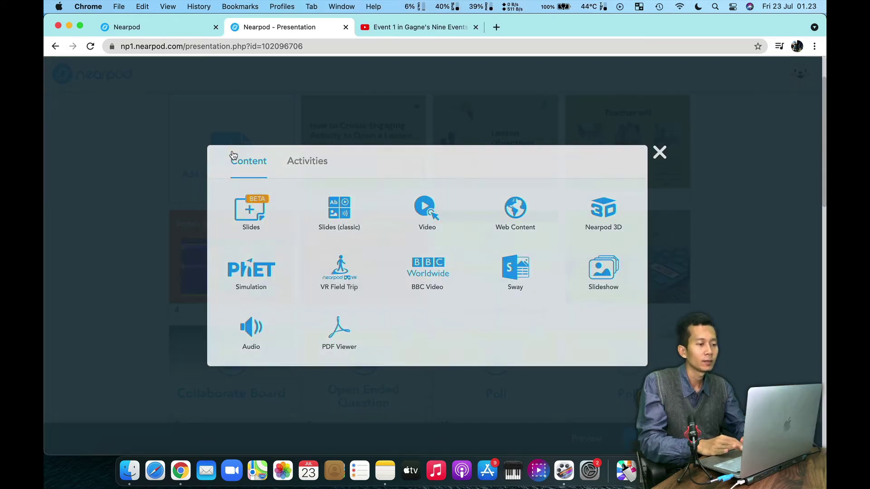
left_click(305, 164)
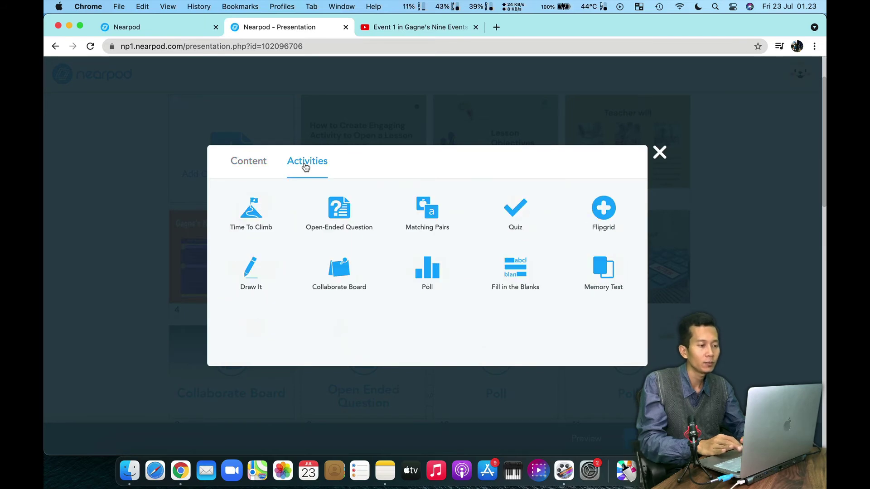
left_click(342, 220)
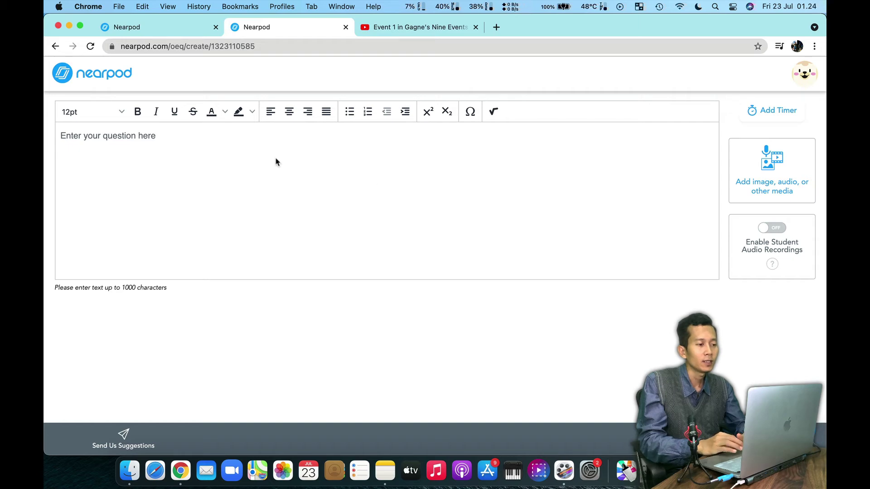
Start adding a video to the open-ended question and search YouTube for "nearpod"
left_click(779, 169)
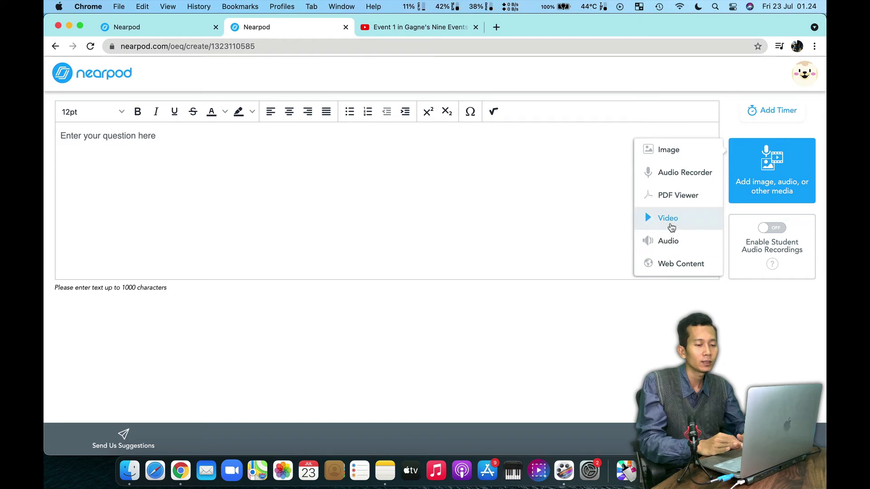
left_click(671, 227)
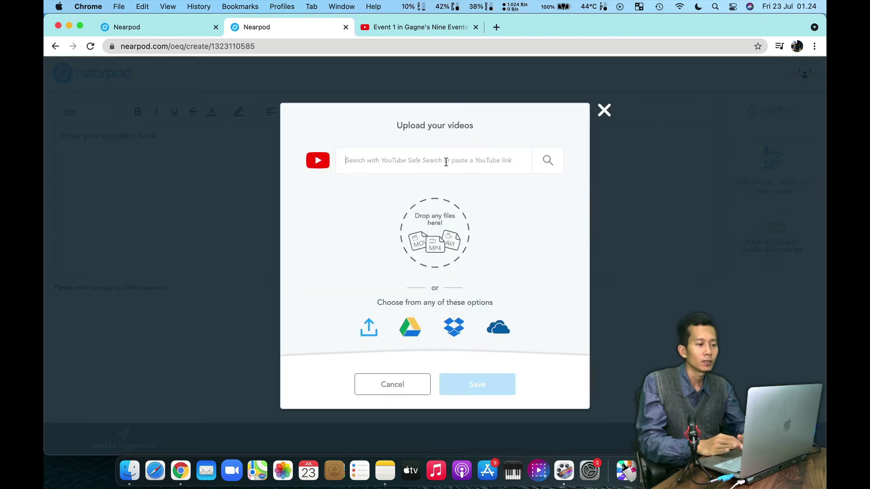
type("nea")
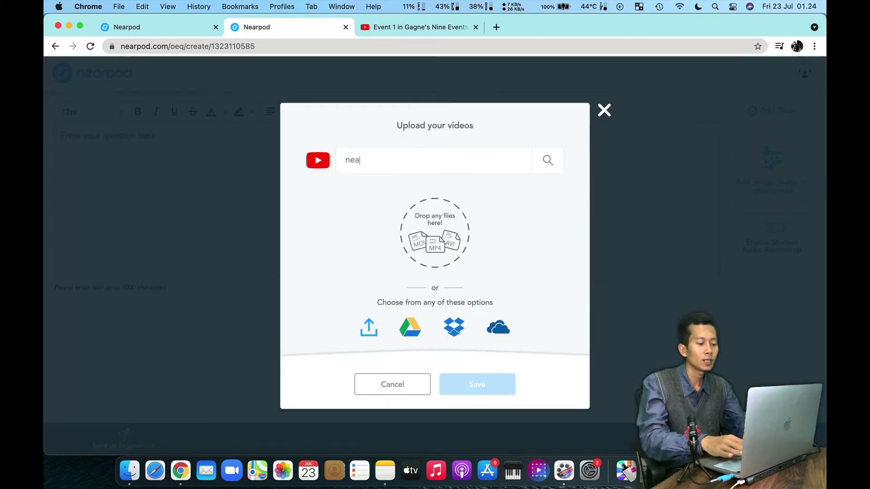
type("rpo")
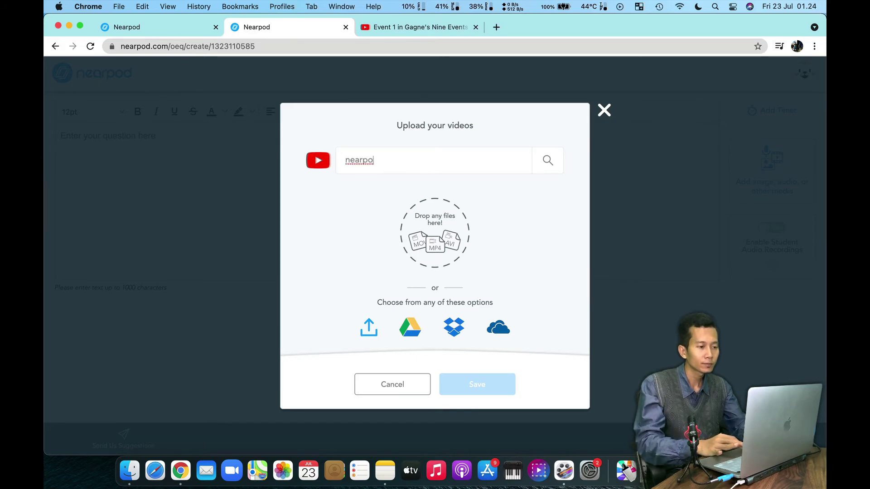
type("d")
left_click(546, 163)
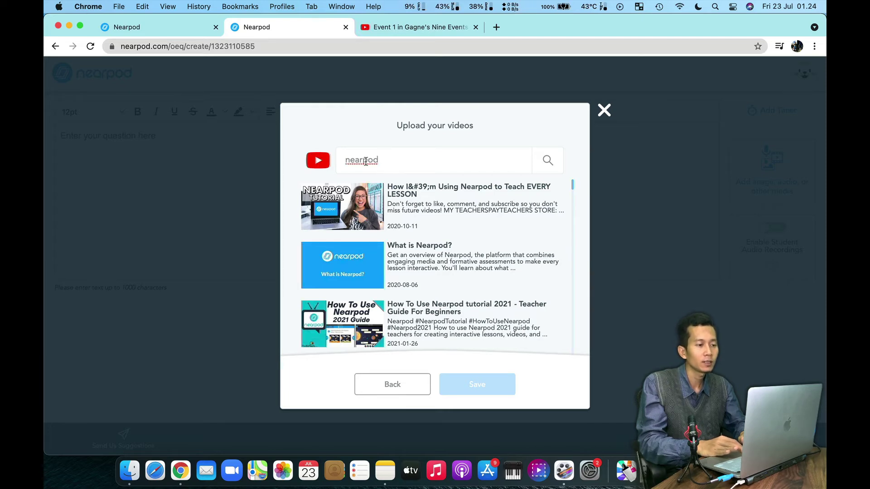
Select the "What is Nearpod?" video, preview it briefly, and save it as the question's attached media
left_click(402, 249)
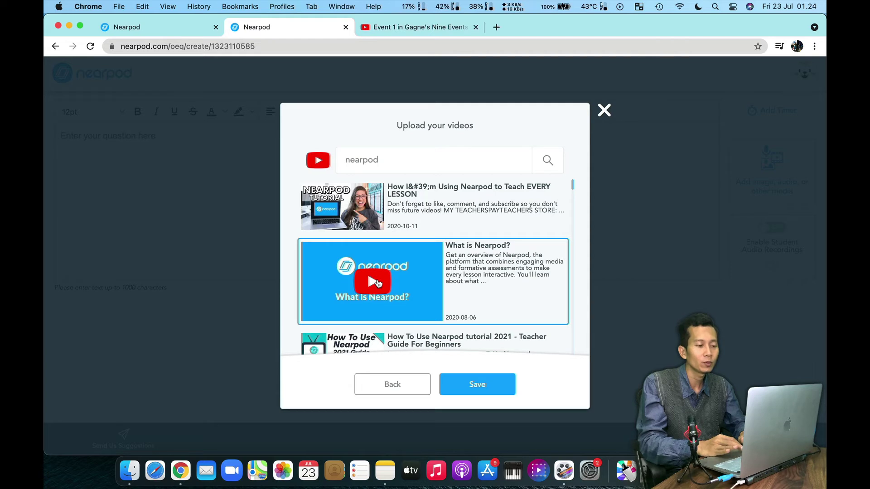
left_click(379, 283)
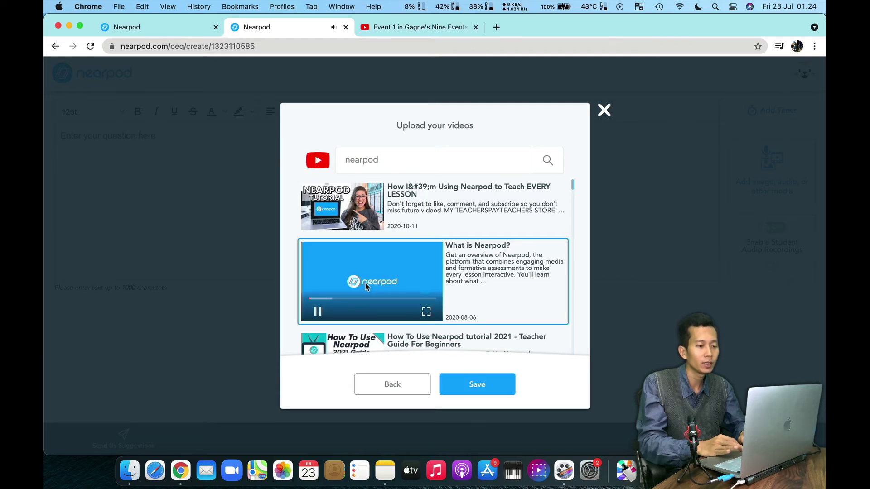
left_click(317, 312)
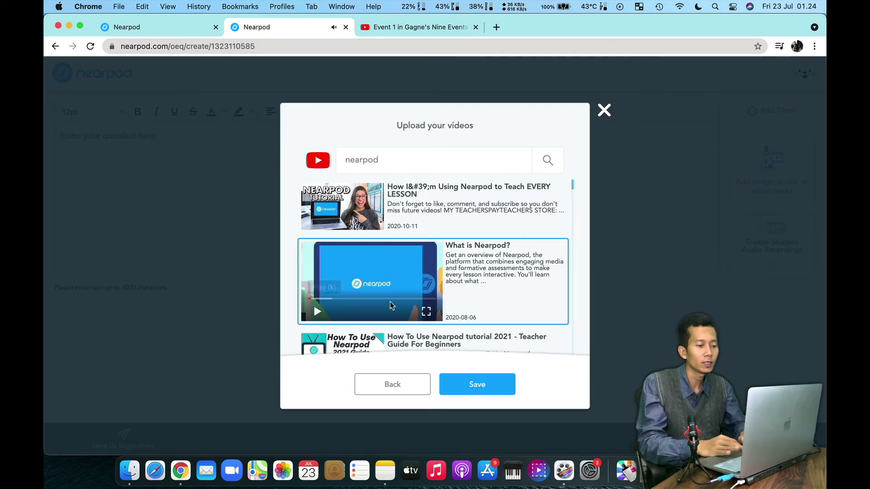
left_click(483, 389)
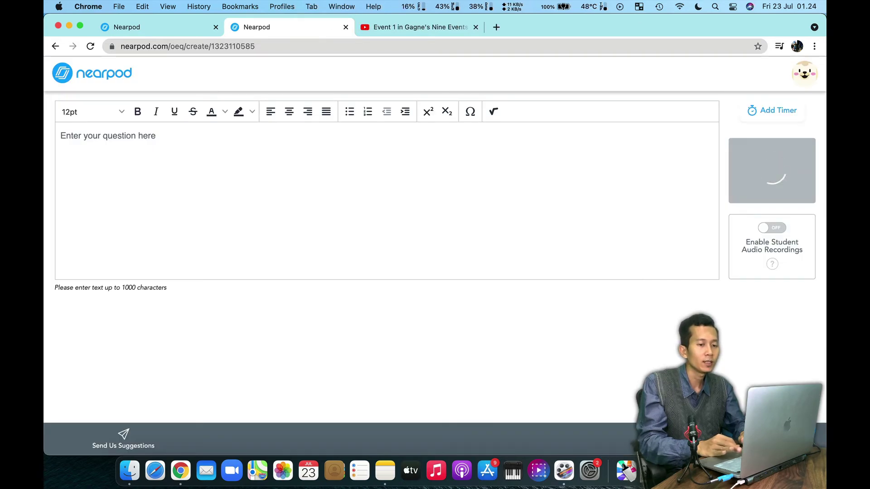
mouse_move(757, 184)
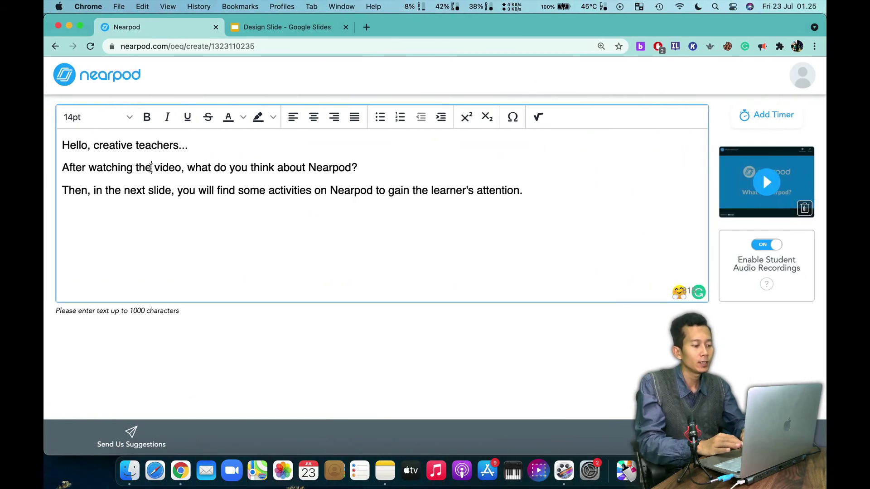
Copy the full question text from the reference lesson into the new Open-Ended Question and set its font size to 14pt
key("super+a")
key("super+c")
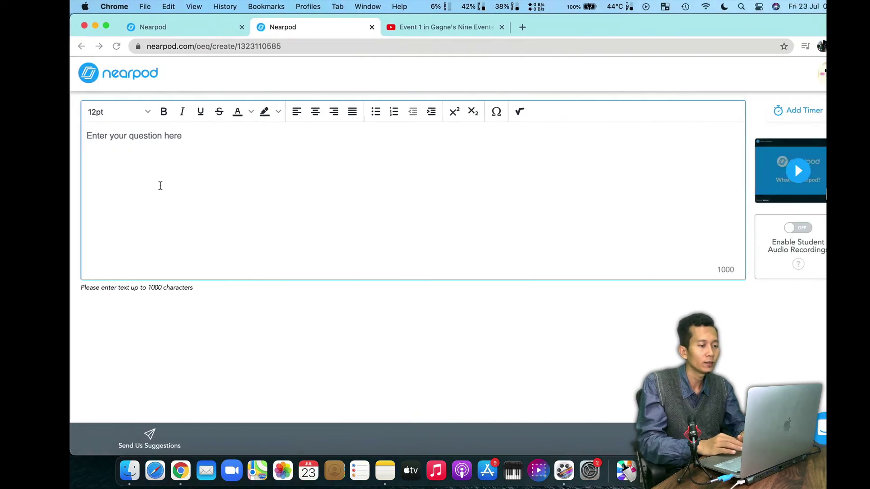
key("super+v")
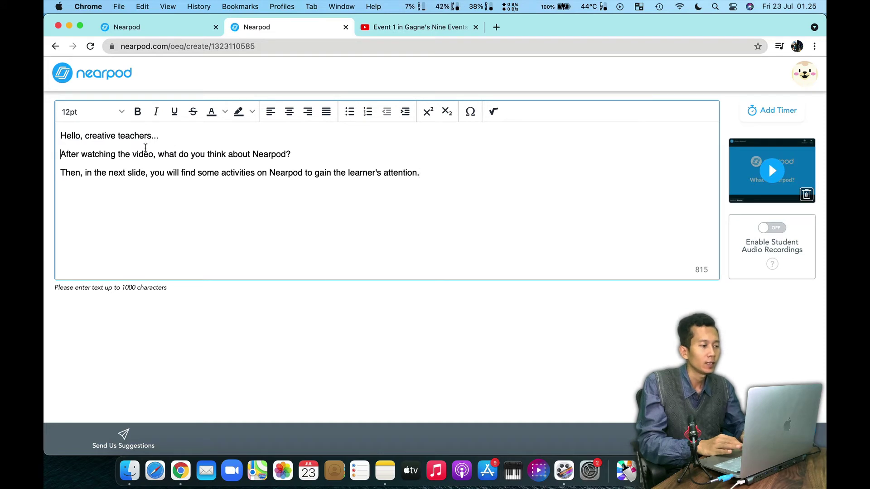
key("super+a")
left_click(121, 112)
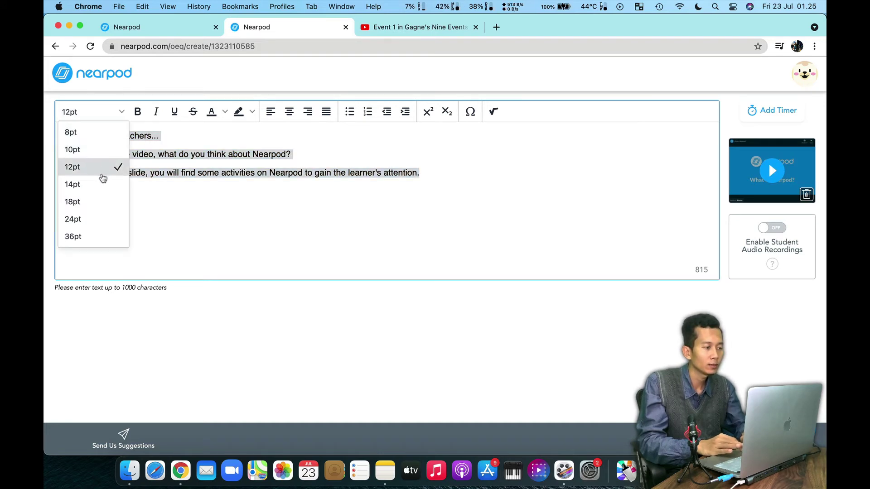
left_click(97, 186)
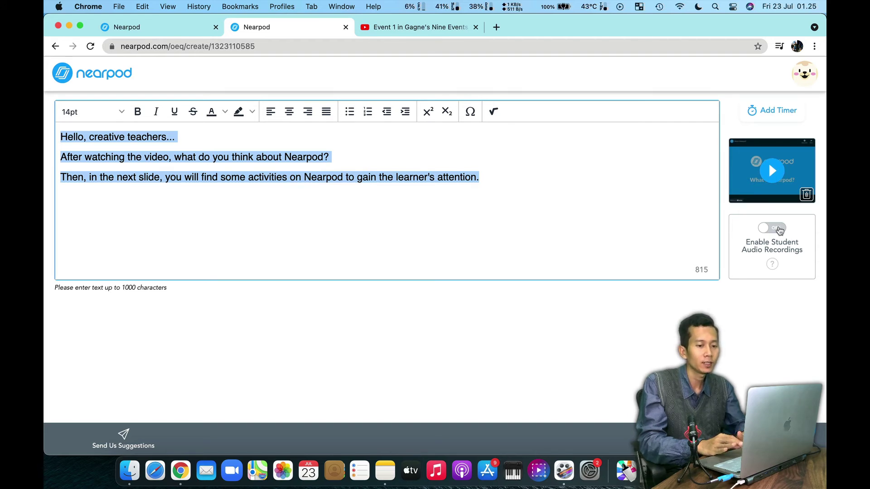
Enable student audio recordings, add a 01:00 activity timer, and save the Open-Ended Question
left_click(779, 230)
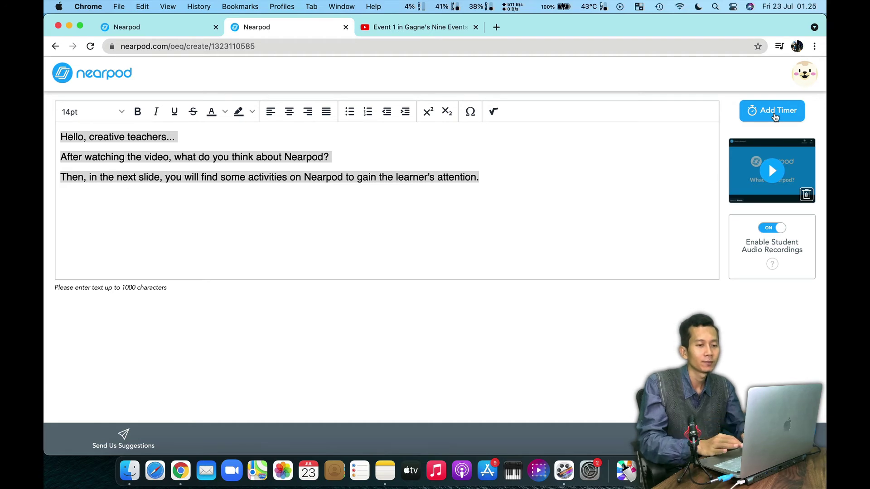
left_click(775, 116)
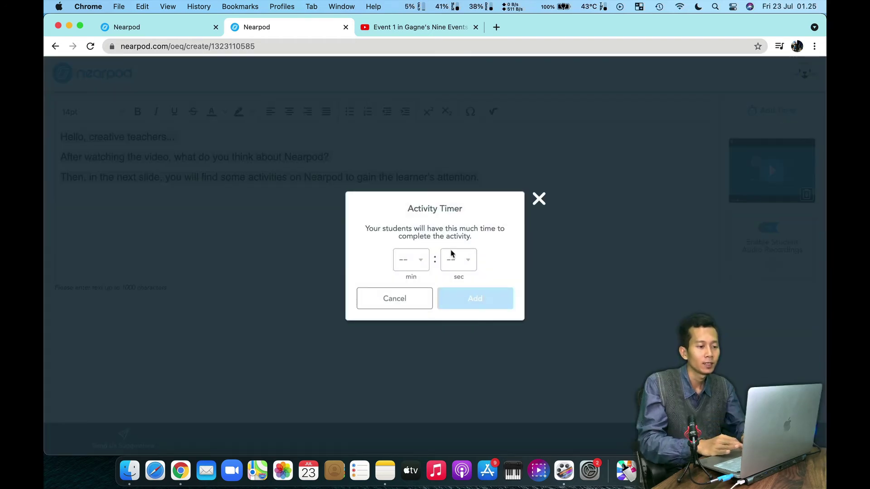
left_click(402, 263)
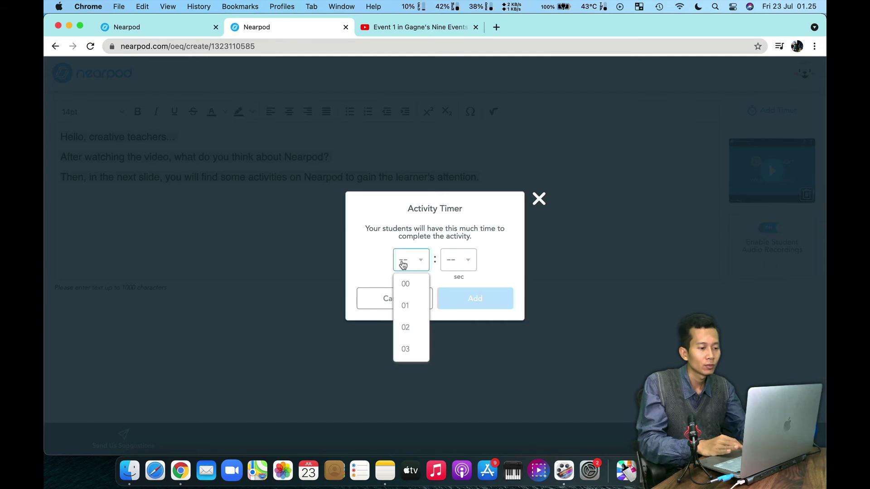
left_click(409, 304)
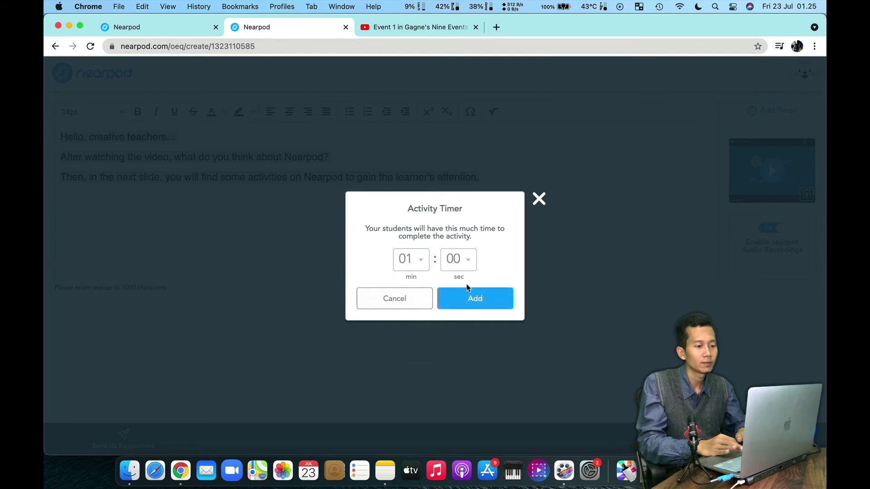
left_click(472, 297)
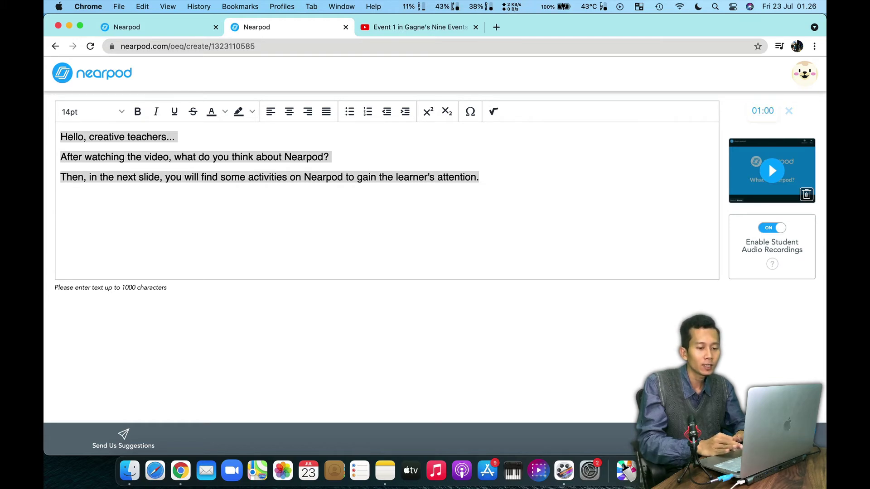
left_click(770, 439)
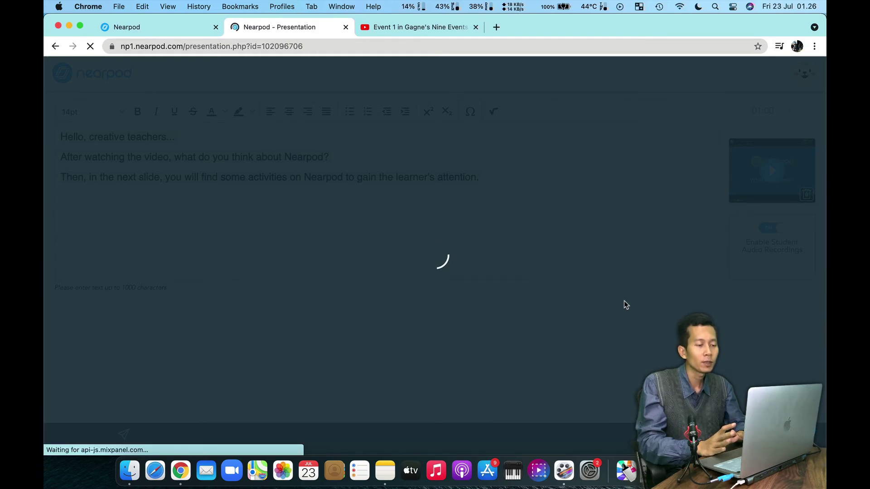
Look through the demo lesson's slides to locate the new Open-Ended Question and review the existing Poll activities
scroll(624, 301, "down", 5)
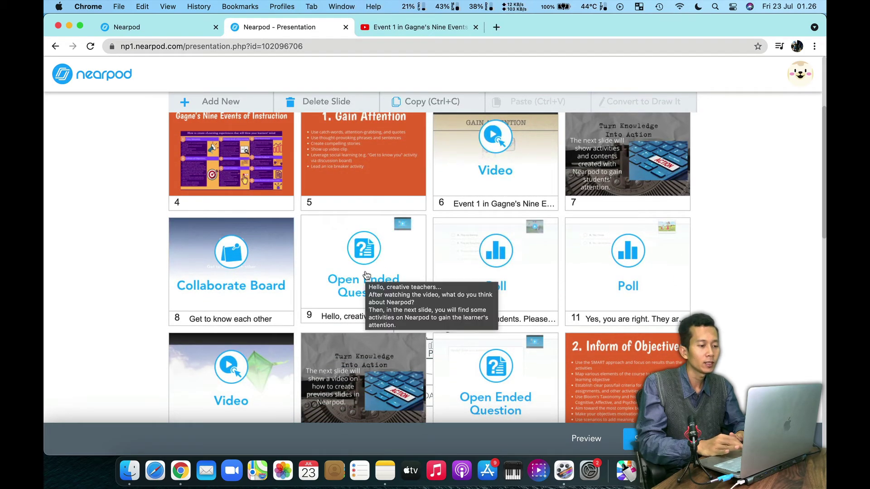
scroll(367, 274, "down", 15)
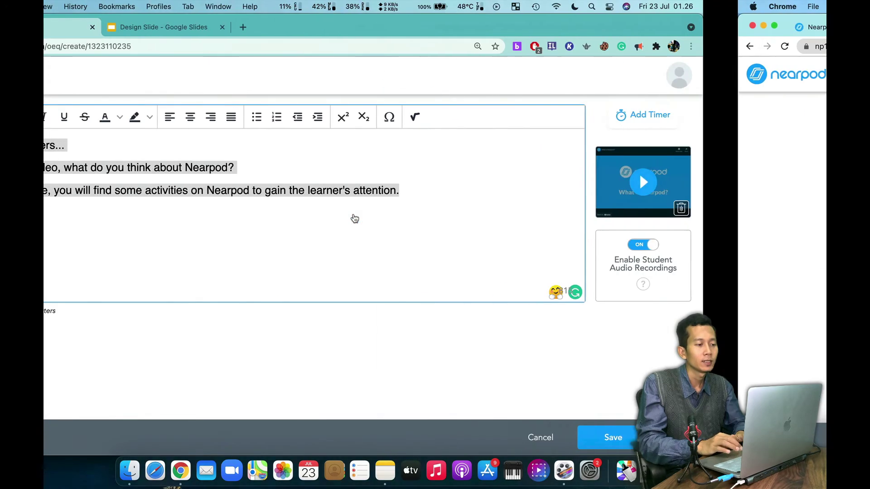
key("super+a")
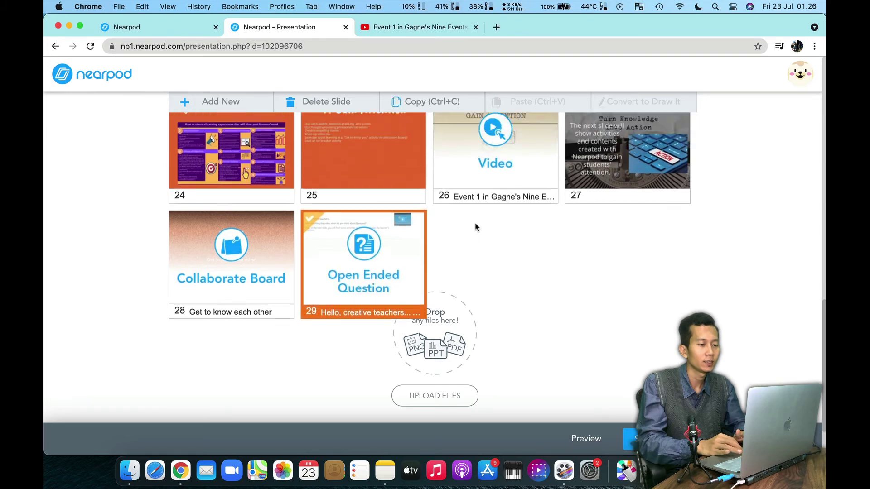
scroll(476, 227, "up", 10)
scroll(456, 317, "up", 5)
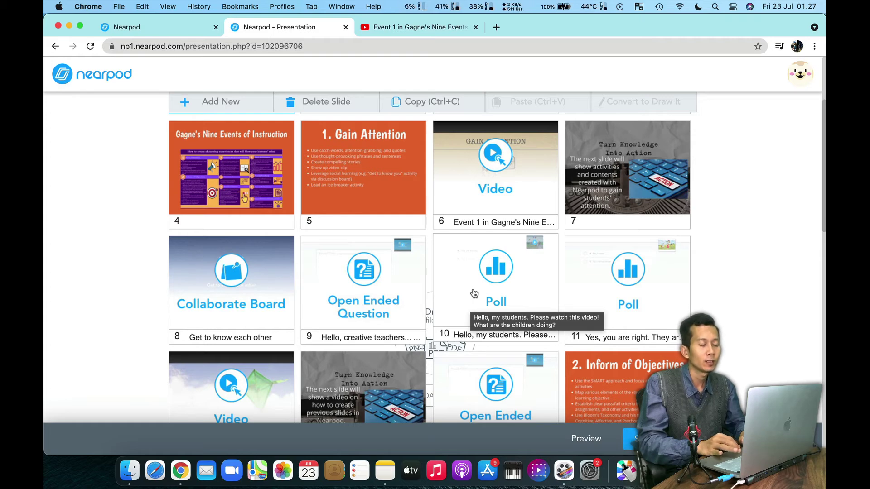
Add a new Poll activity to the Opening Activity (Demo) lesson
scroll(474, 293, "up", 5)
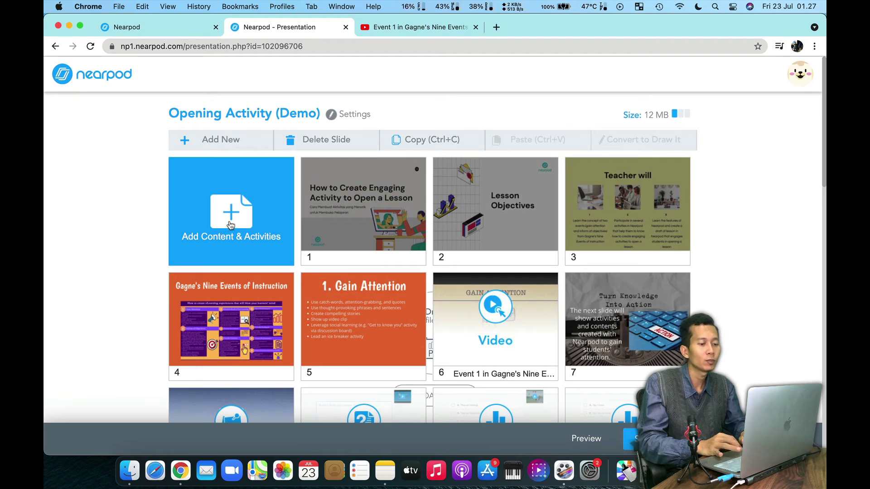
left_click(231, 225)
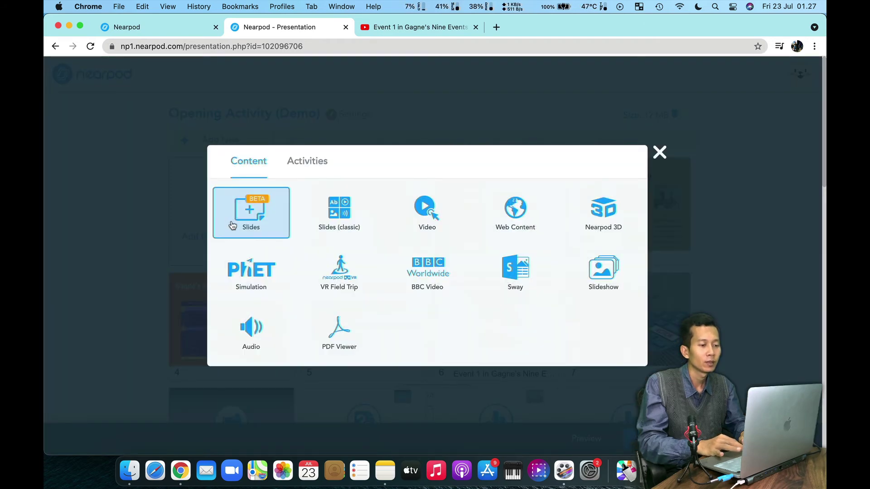
left_click(313, 164)
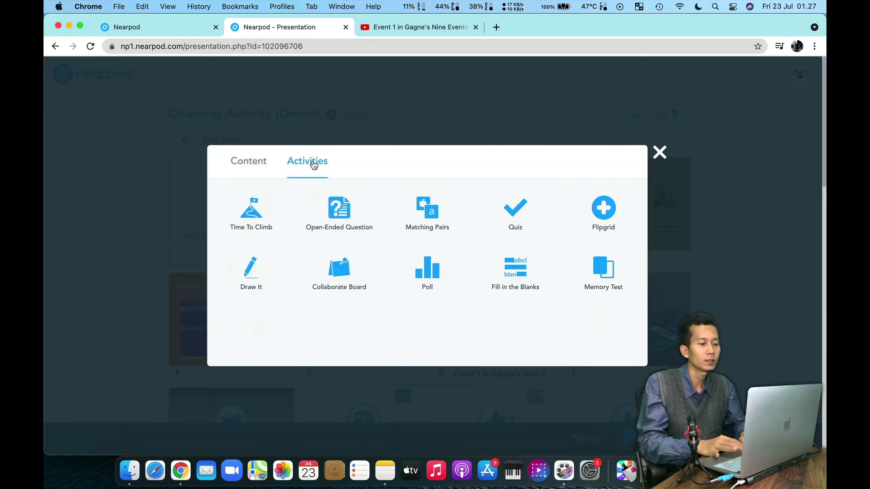
left_click(430, 274)
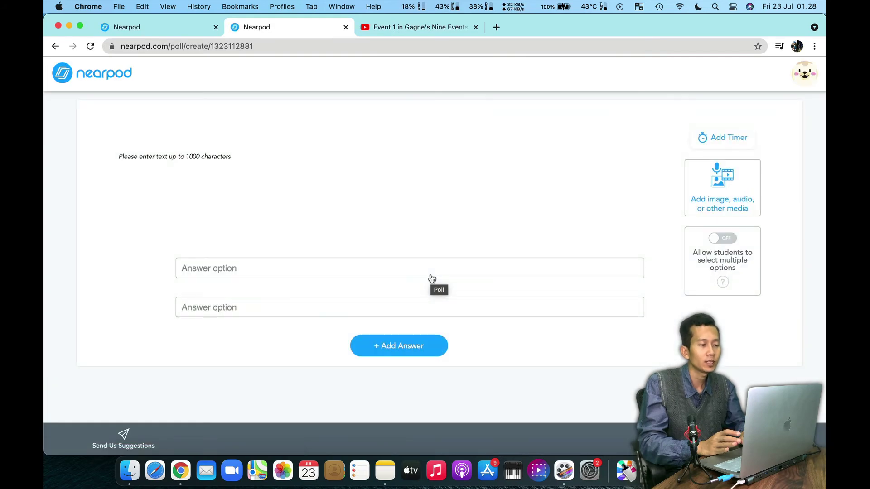
Switch to the reference lesson, leave its Open-Ended Question, and open the slide 10 Poll to examine its question, video, timer and answer options
left_click(359, 165)
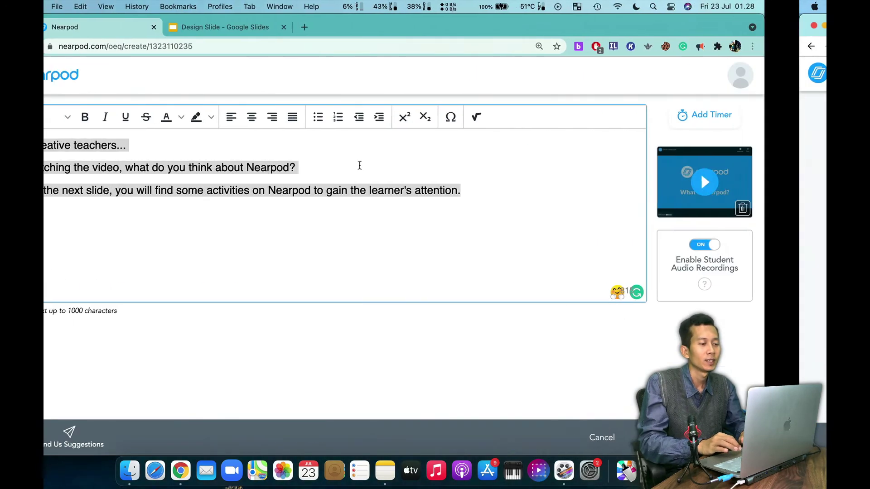
key("super+a")
left_click(55, 47)
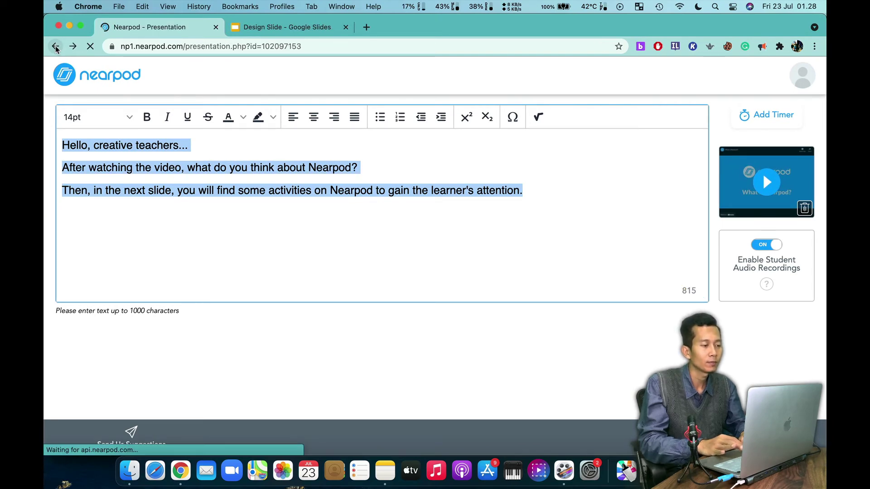
scroll(74, 182, "down", 3)
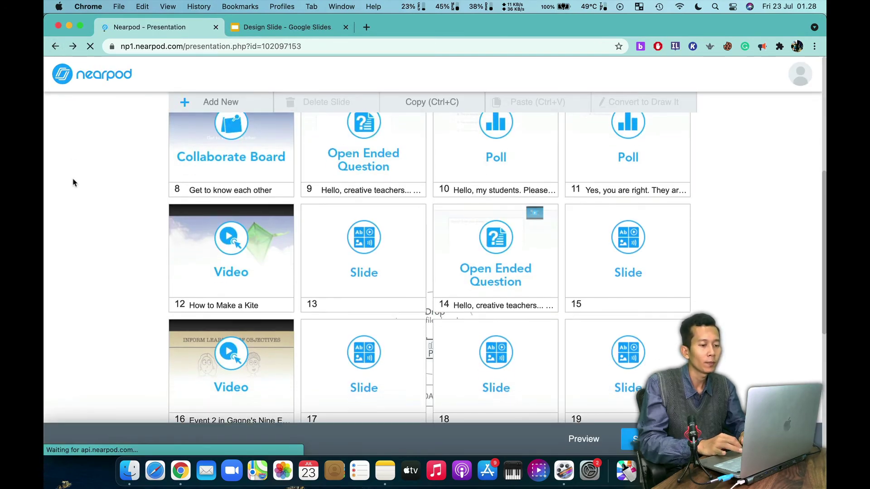
scroll(74, 182, "up", 4)
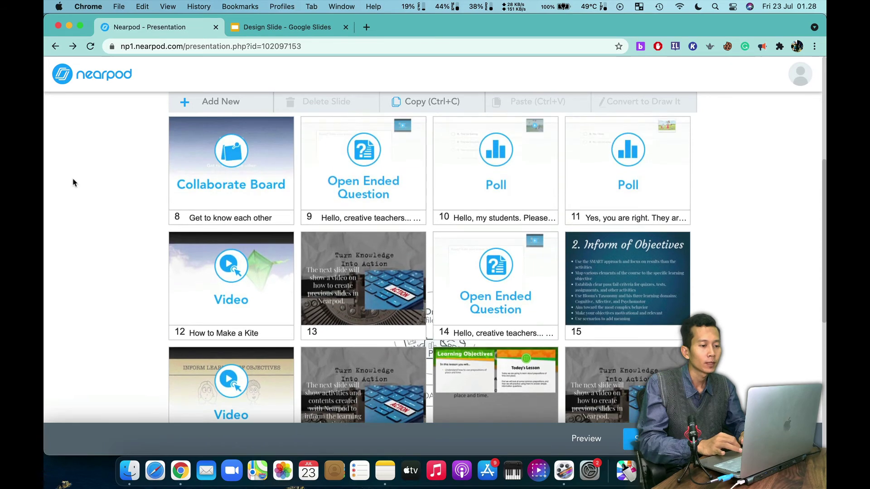
left_click(465, 247)
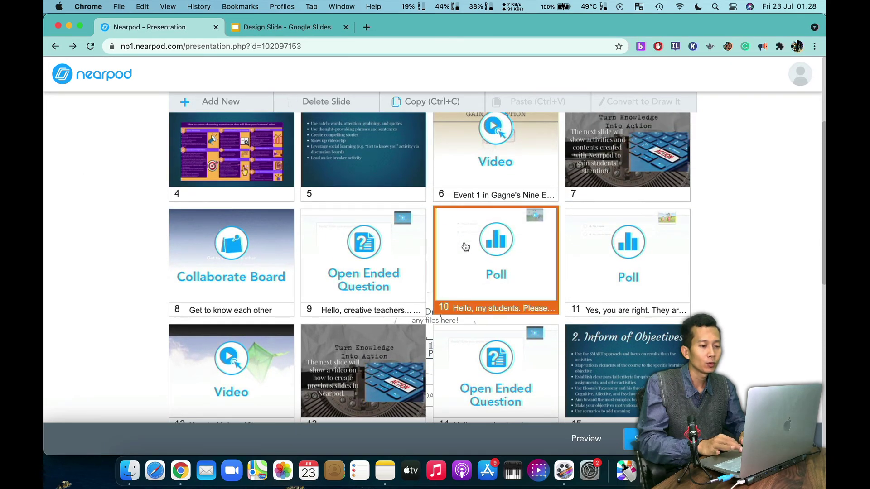
double_click(465, 247)
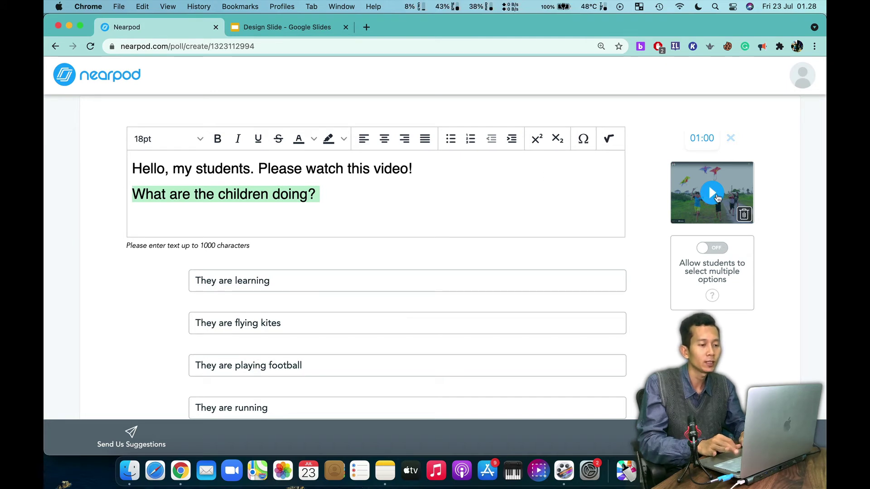
left_click(383, 173)
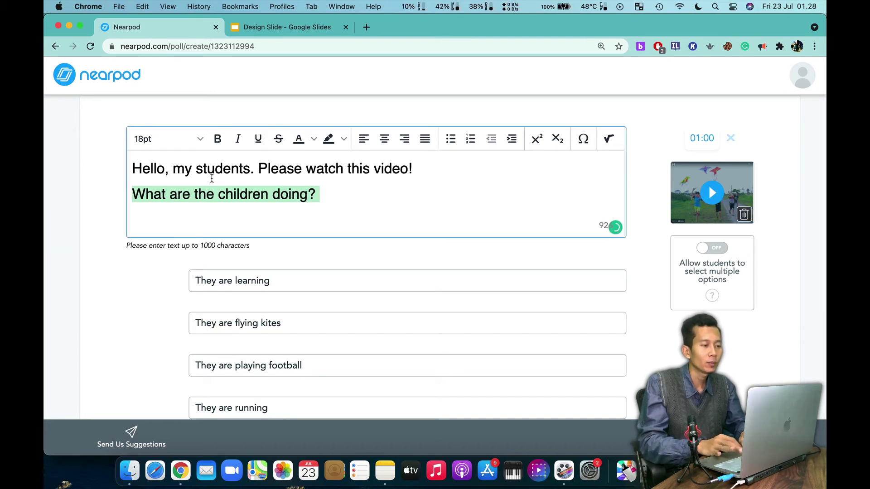
Copy the question text "Hello, my students. Please watch this video! What are the children doing?" from the reference Poll
left_click_drag(134, 166, 342, 191)
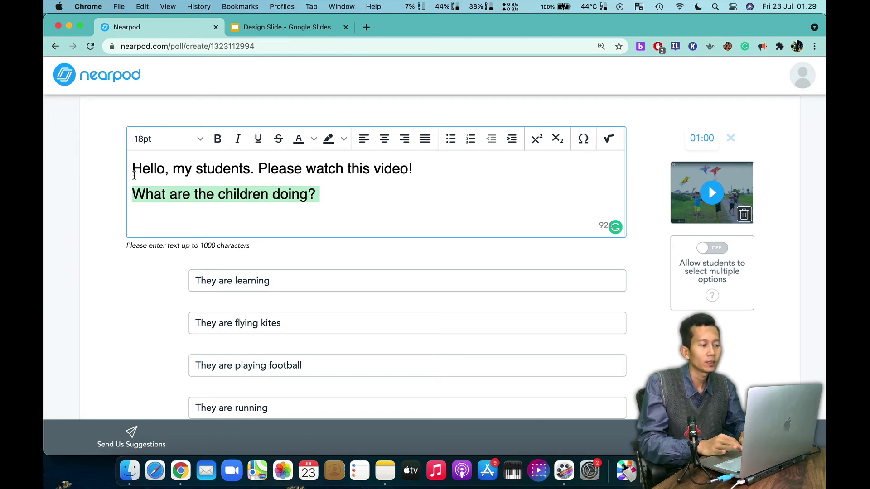
left_click_drag(134, 175, 320, 198)
key("super+c")
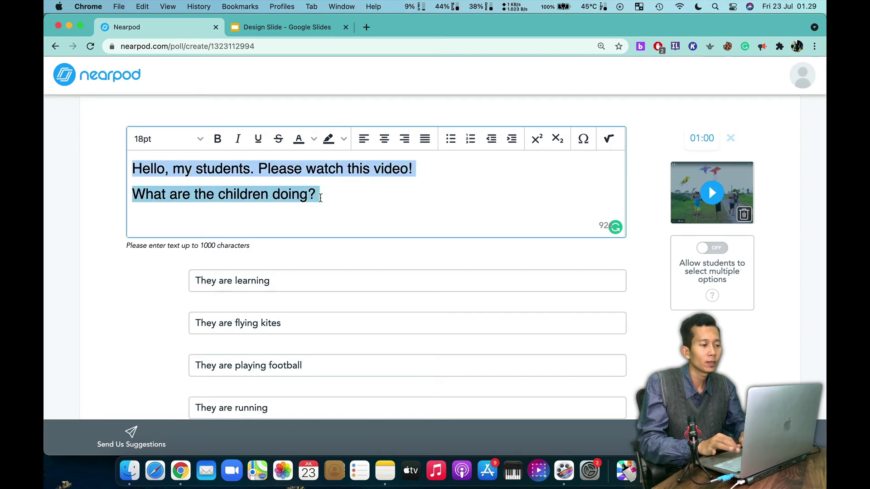
scroll(281, 197, "down", 3)
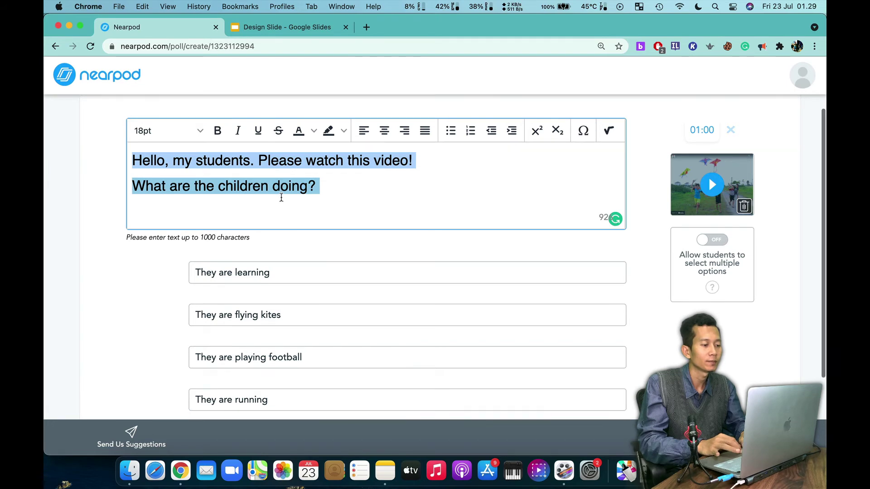
scroll(281, 199, "up", 2)
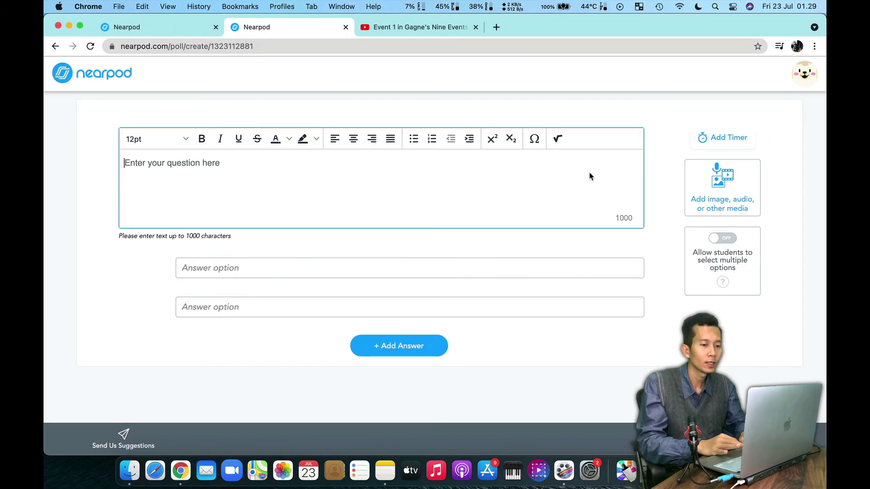
Search YouTube for "Kids play fly a kite", preview the "Kids Play Fly A Kite With Best Friends" video, and attach it to the demo Poll
left_click(724, 176)
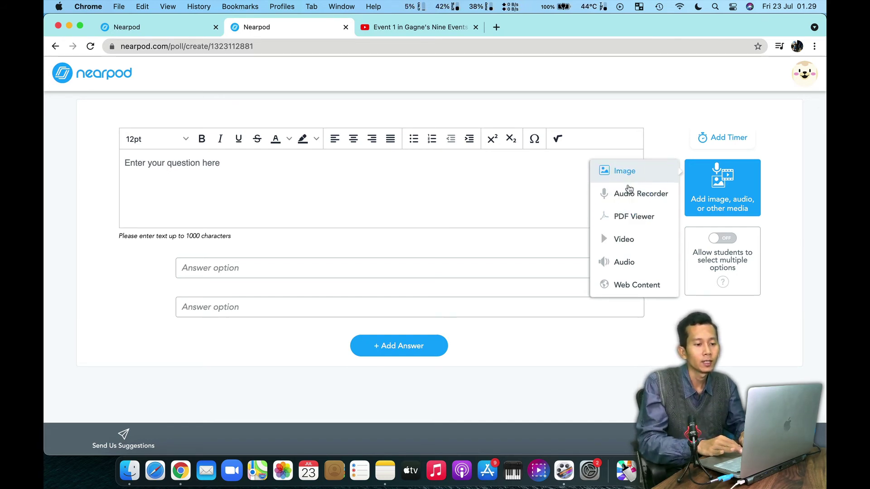
left_click(624, 241)
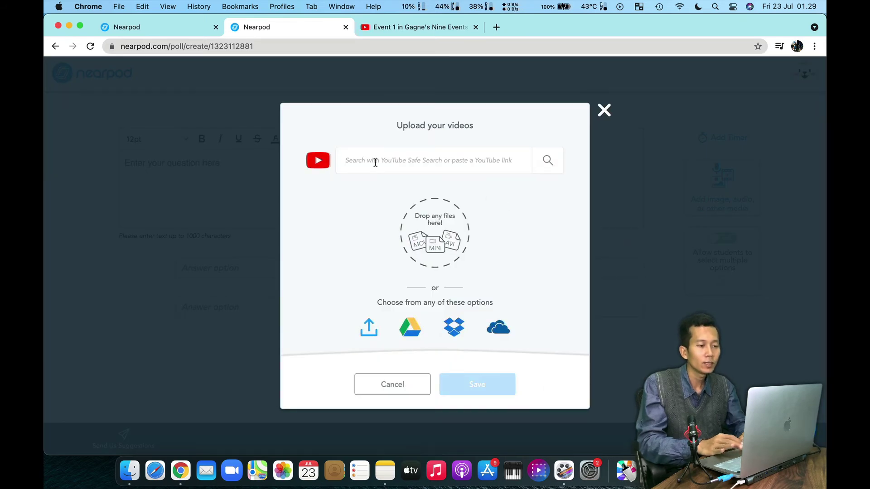
type("Kids play fly a kite")
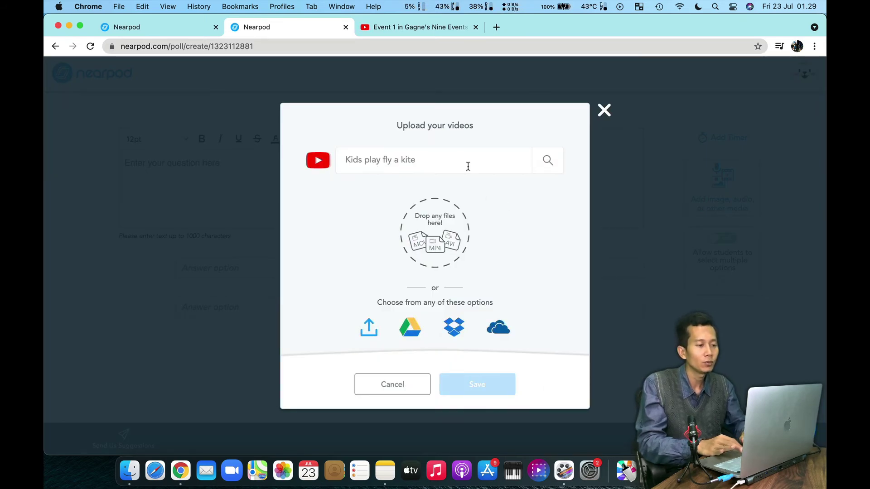
left_click(548, 162)
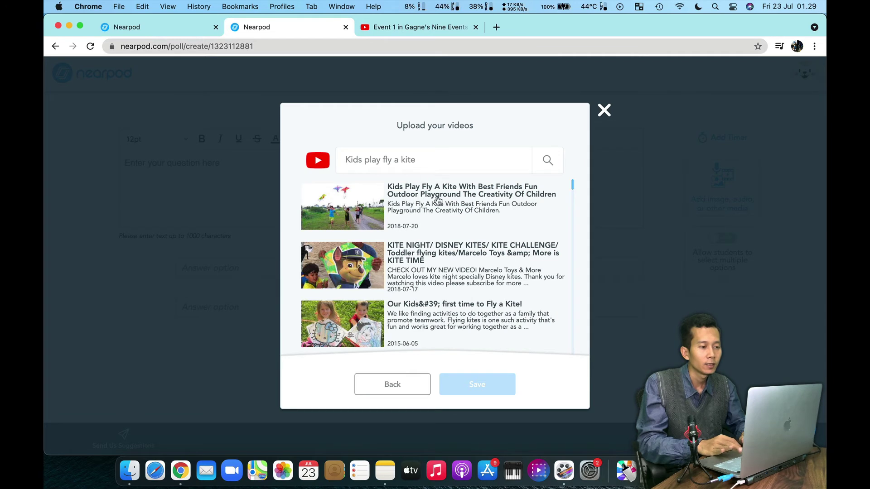
left_click(403, 190)
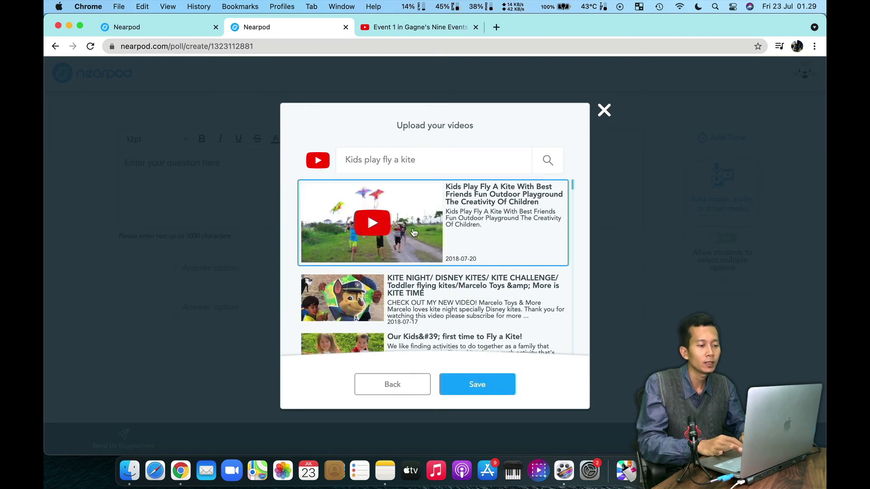
left_click(375, 227)
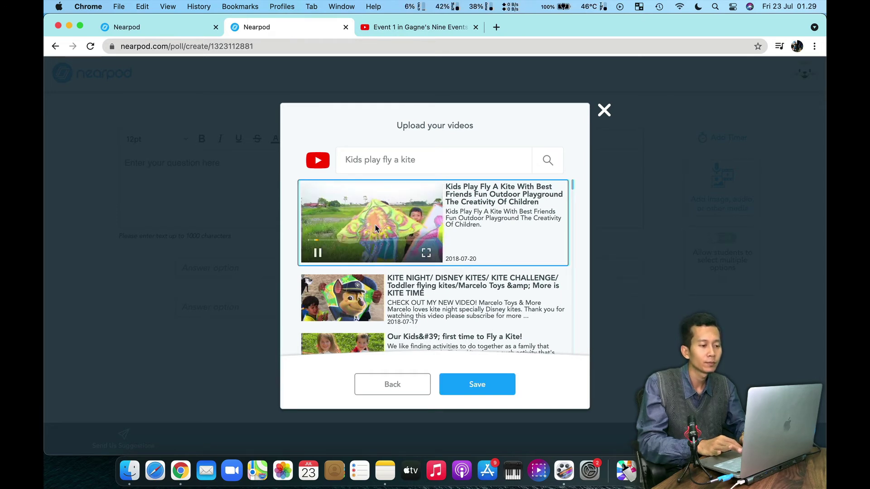
left_click(318, 253)
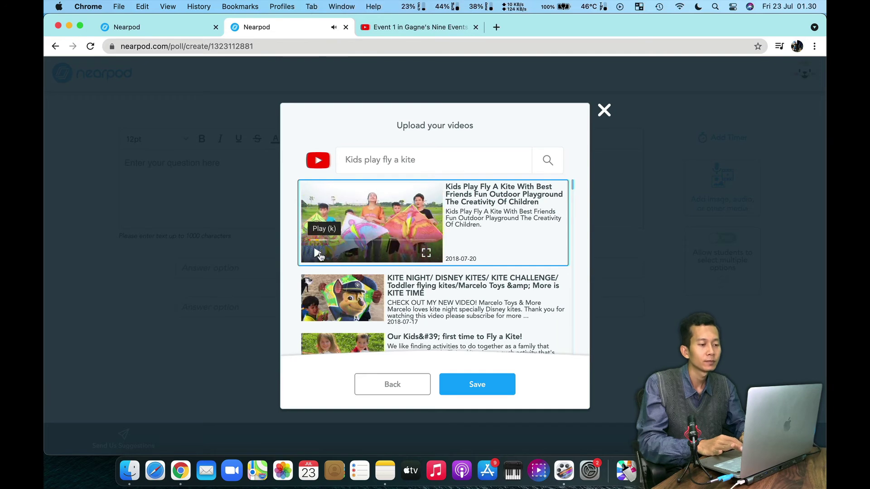
left_click(476, 383)
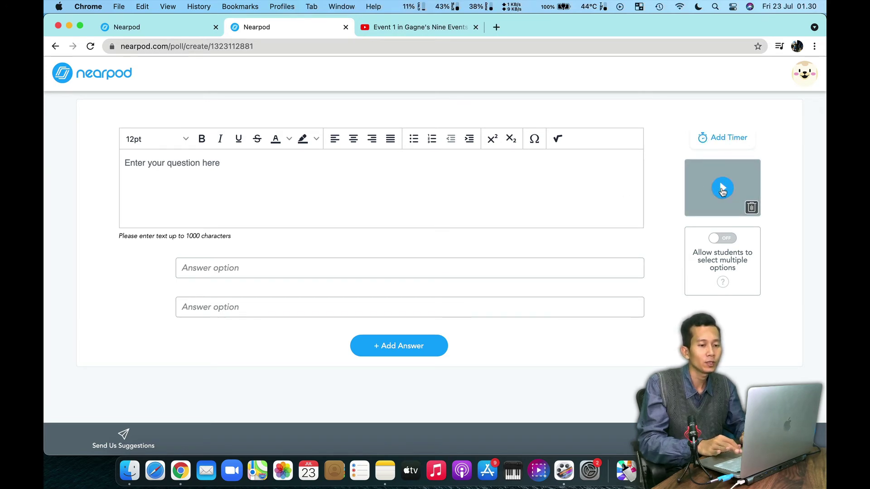
Paste the copied text as the demo Poll's question and set its font size to 14pt
left_click(535, 174)
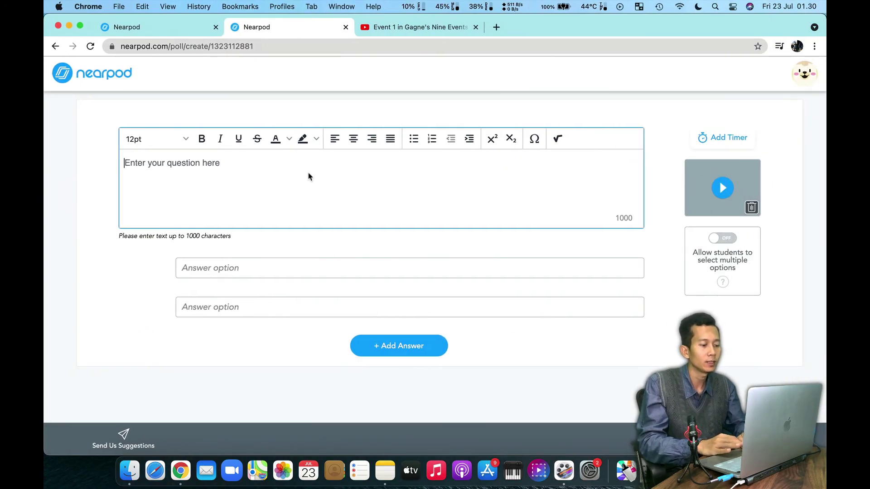
key("super+v")
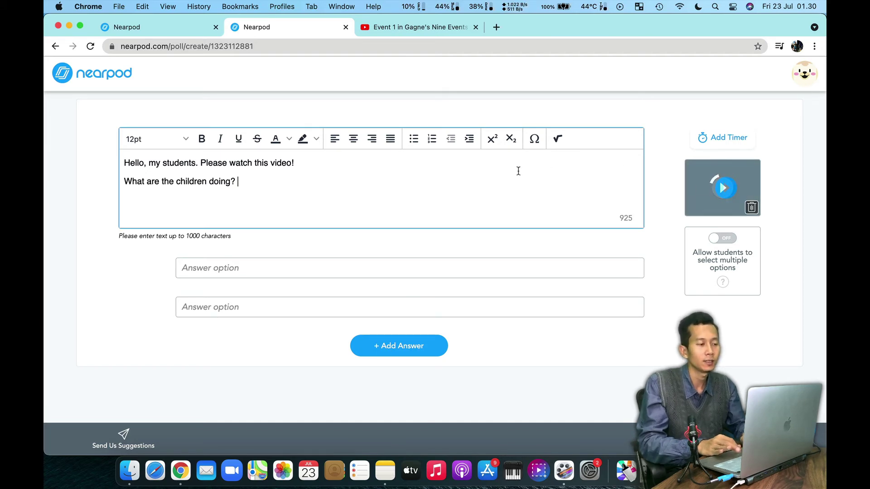
key("super+a")
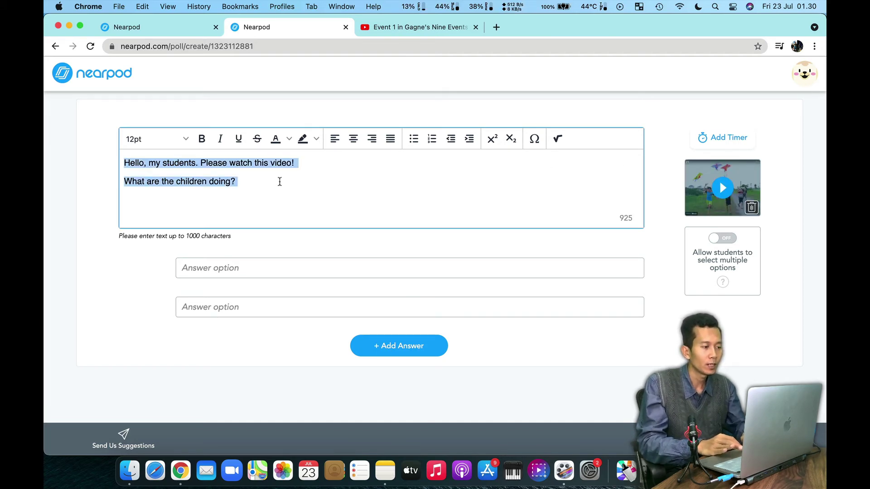
left_click(186, 139)
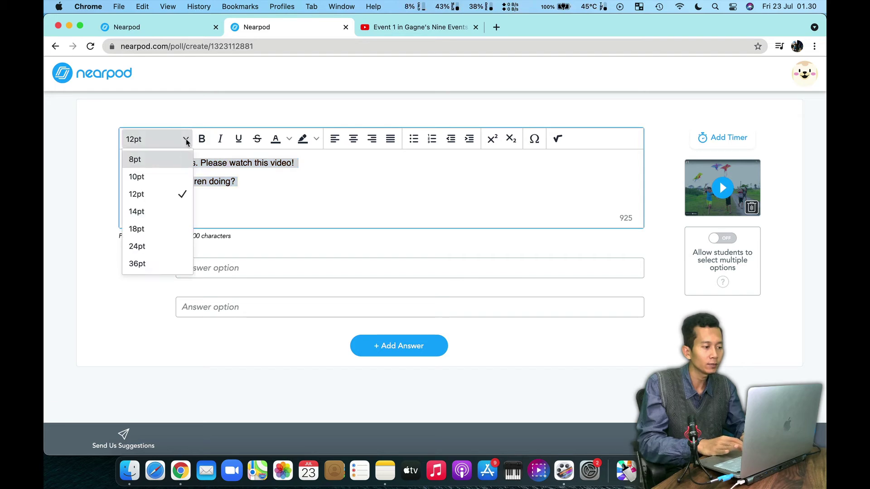
left_click(164, 211)
left_click(266, 184)
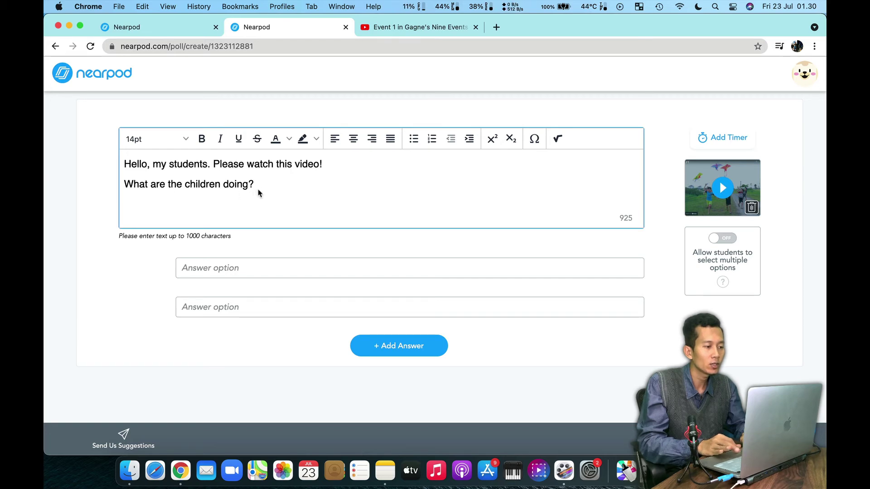
Copy "They are learning" from the reference Poll into the demo Poll's first answer option
left_click(210, 270)
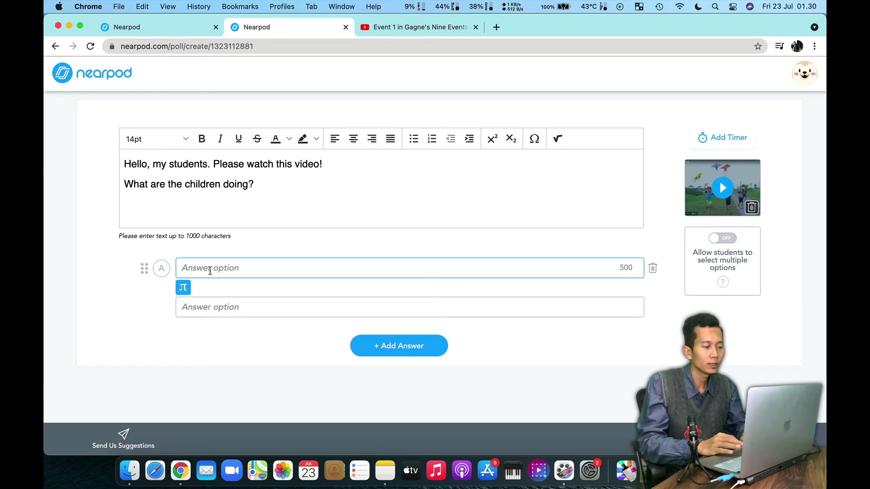
left_click(190, 307)
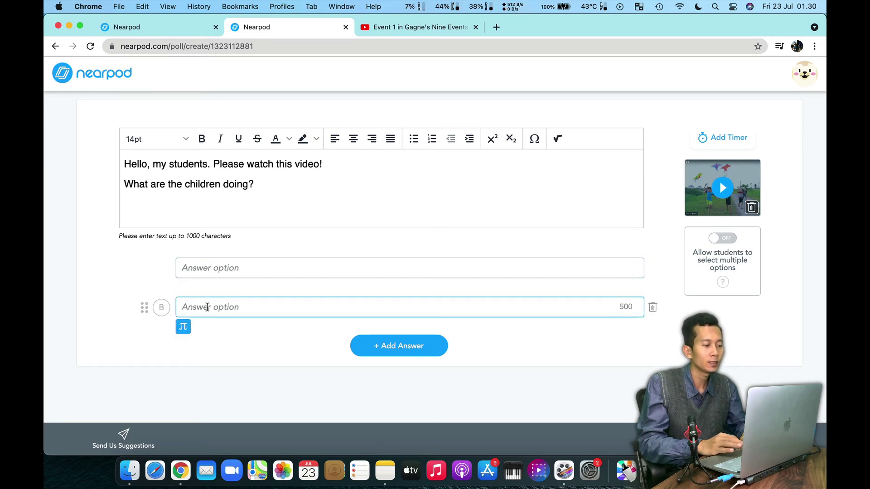
left_click(202, 272)
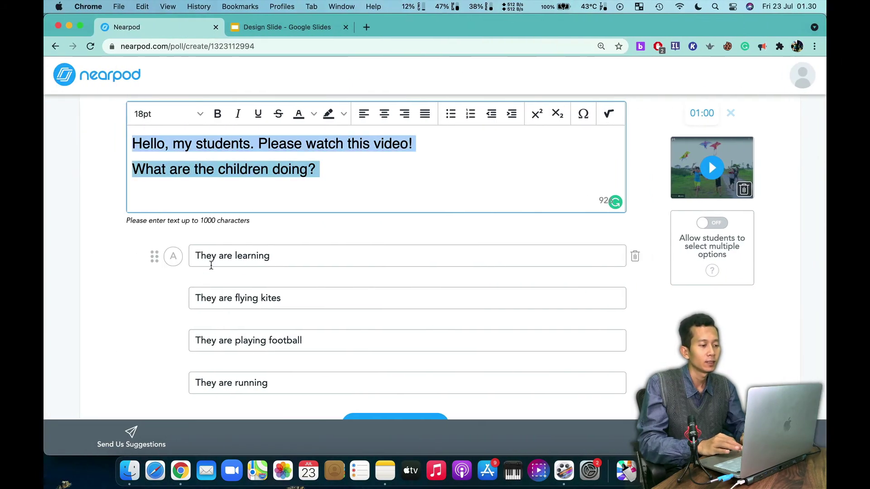
triple_click(212, 263)
key("super+c")
key("ctrl+Right")
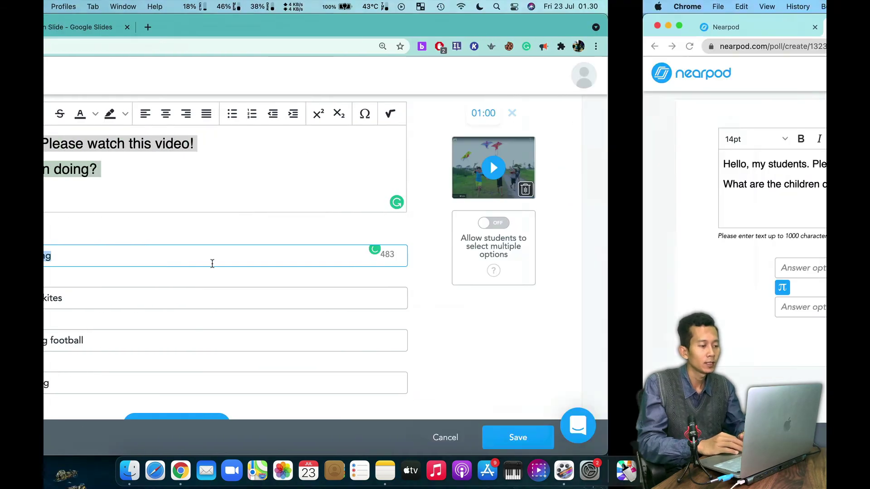
left_click(251, 272)
key("super+v")
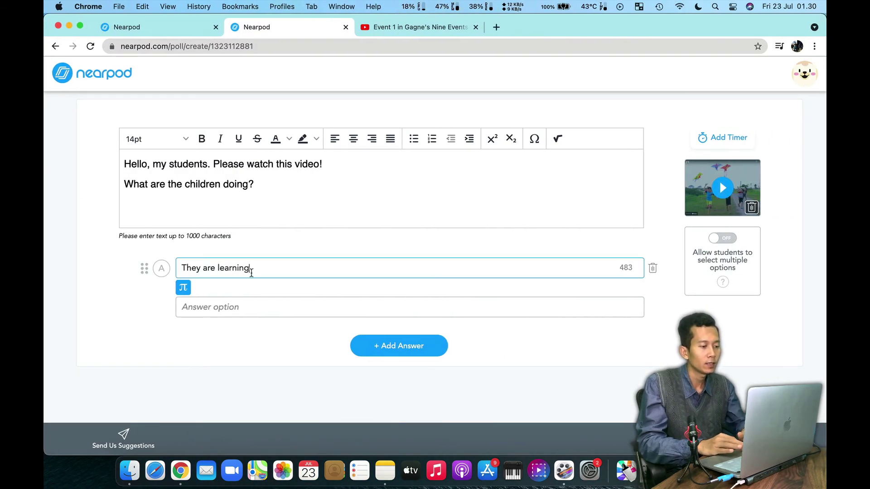
Copy "They are flying kites" into the second answer option and "They are playing football" into an added third option
left_click(237, 307)
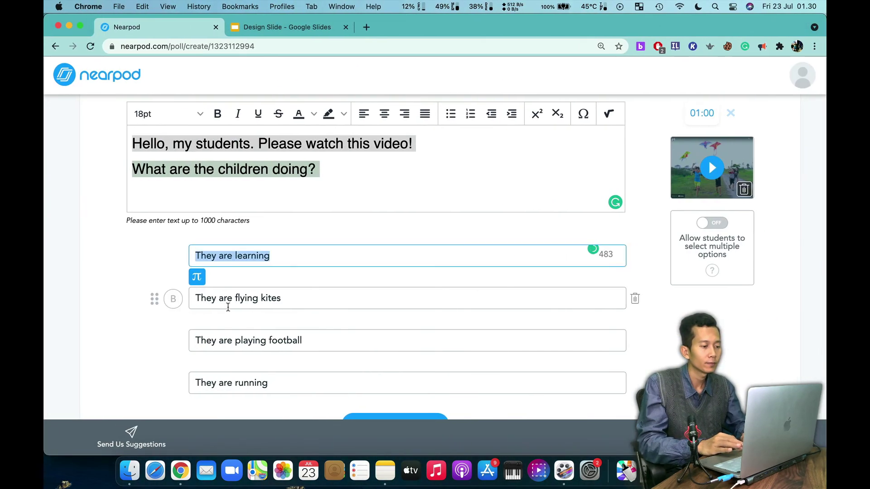
triple_click(224, 308)
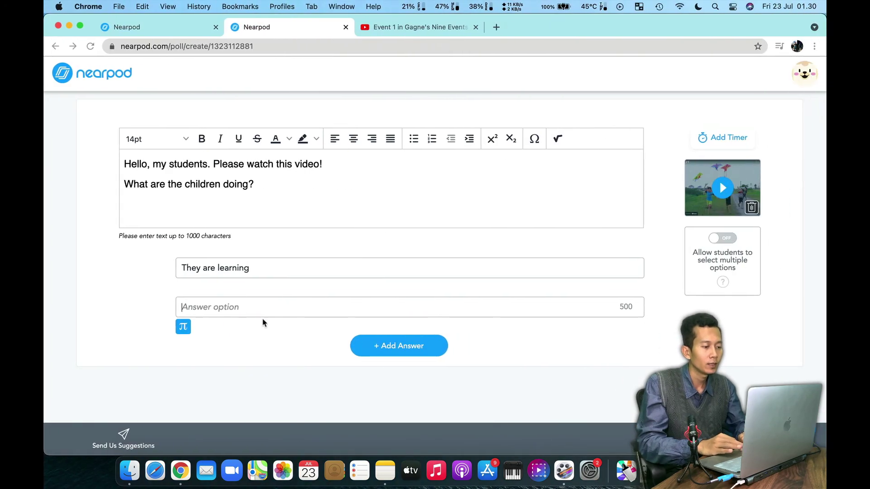
left_click(262, 307)
key("super+v")
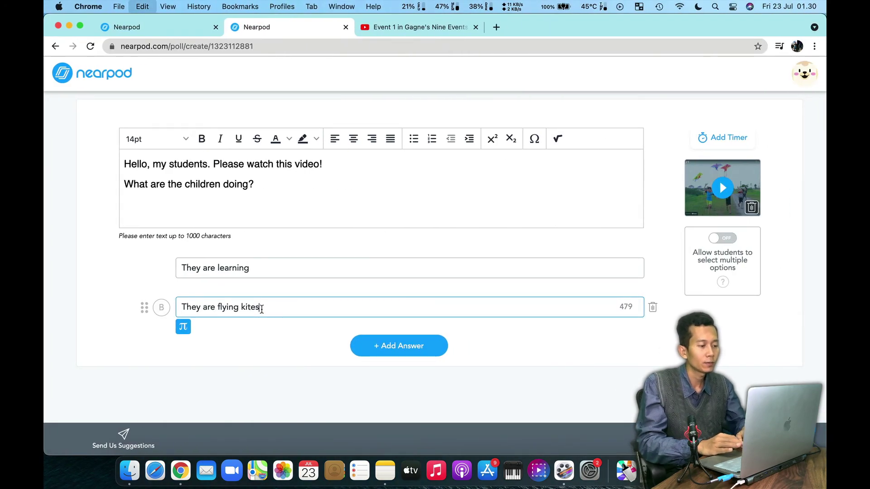
left_click(369, 346)
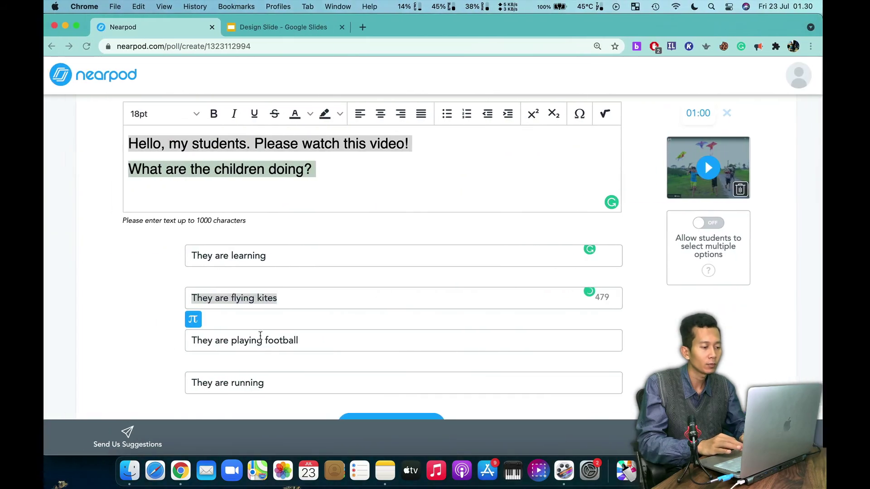
key("super+a")
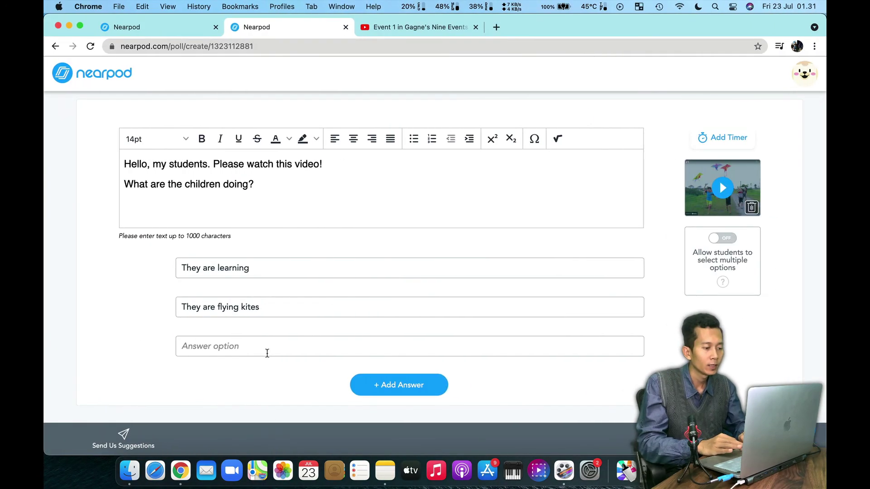
left_click(267, 350)
key("super+v")
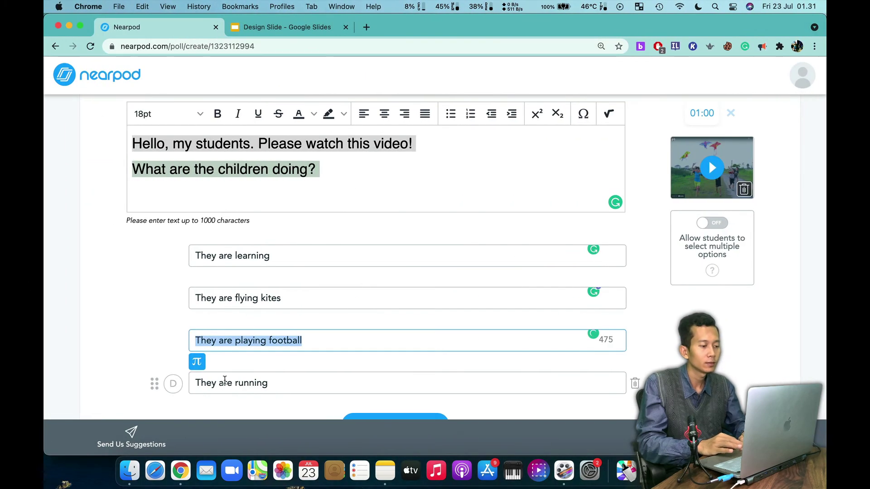
Add a fourth answer option to the demo Poll with the reference answer "They are running"
left_click(223, 382)
key("super+a")
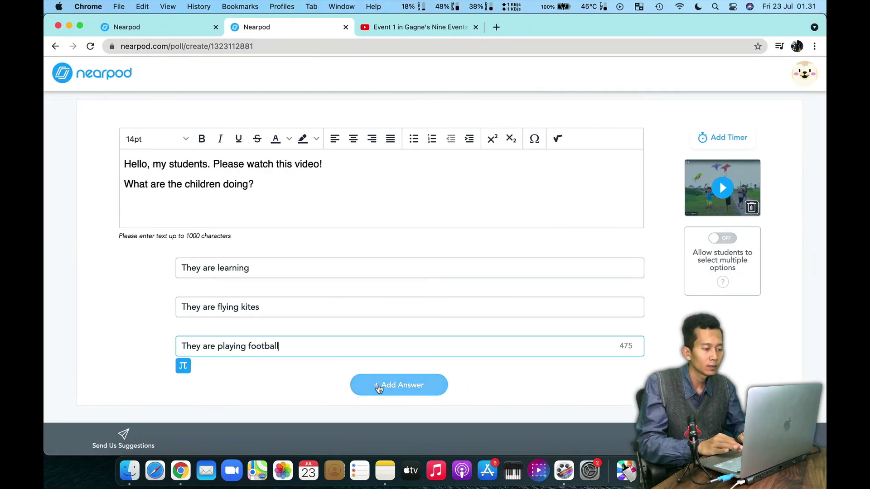
left_click(378, 388)
left_click(315, 366)
type("They are running")
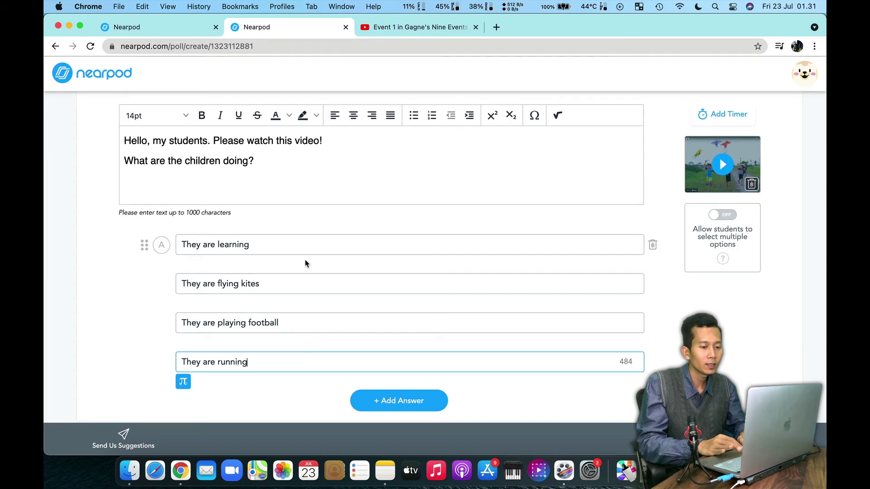
Try allowing students to select multiple options in the demo Poll, and turn the setting back off
left_click(161, 285)
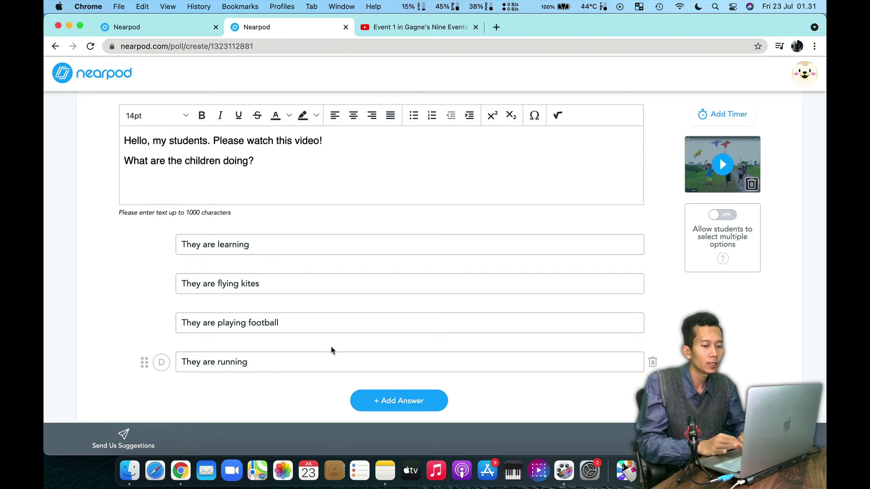
scroll(528, 355, "down", 1)
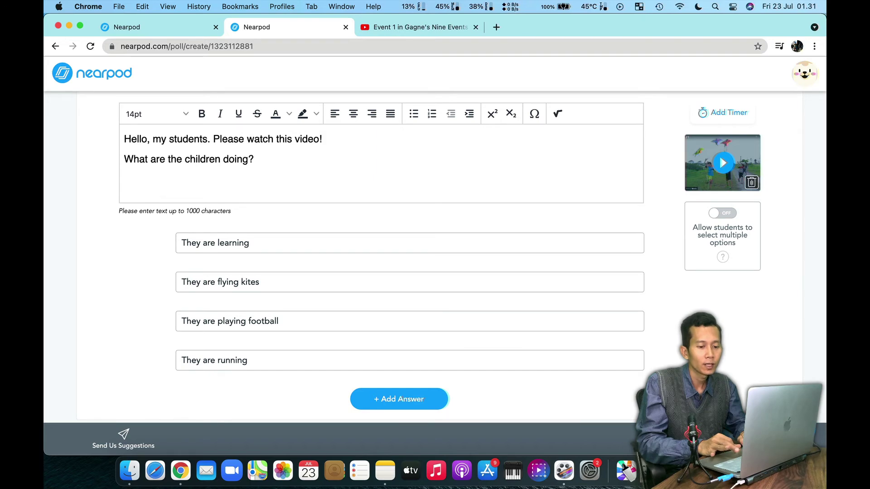
left_click(727, 214)
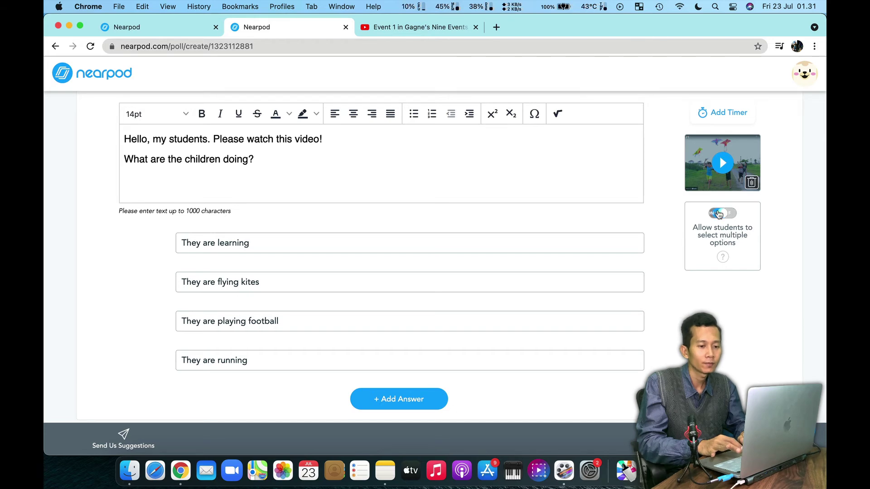
left_click(727, 213)
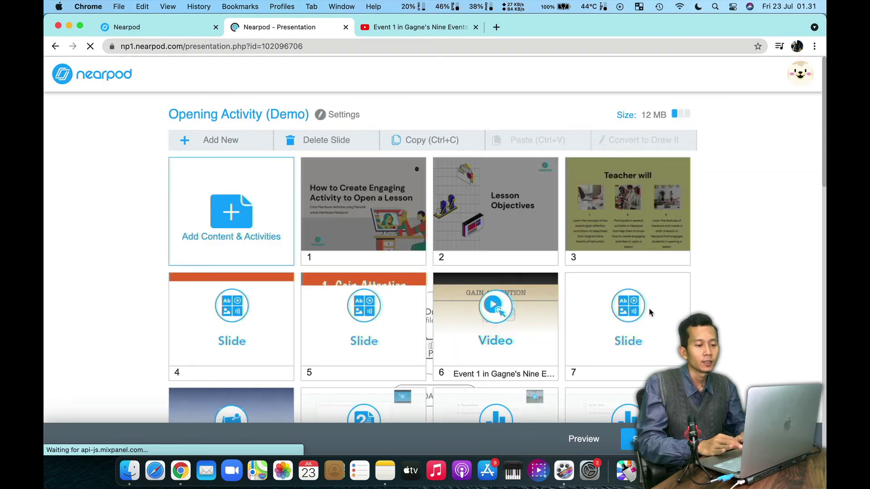
Look through the lesson's slide overview, comparing the demo Poll on slide 30 with the reference Polls on slides 10 and 11
scroll(707, 322, "down", 3)
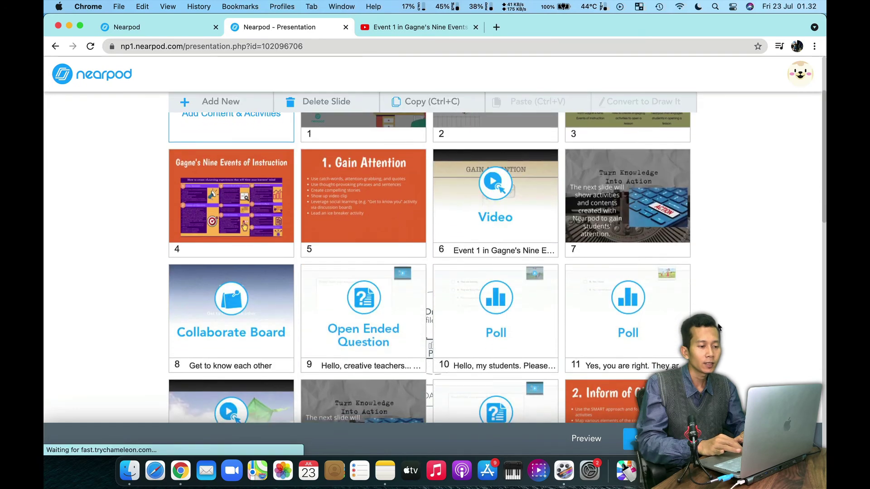
scroll(624, 291, "down", 2)
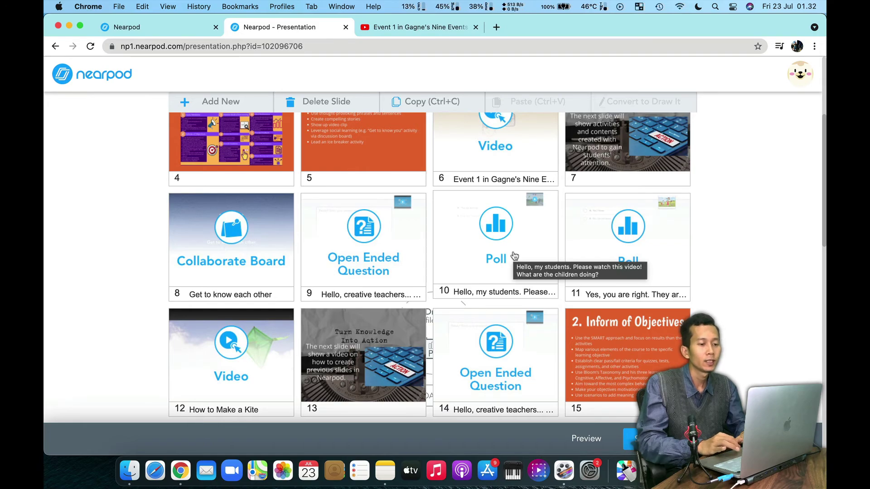
scroll(514, 256, "down", 10)
scroll(514, 257, "down", 3)
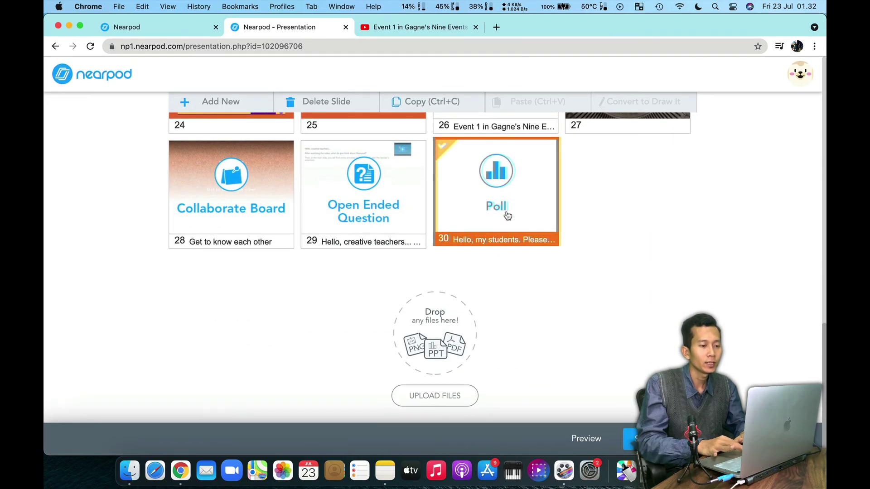
scroll(413, 254, "up", 5)
scroll(414, 253, "up", 5)
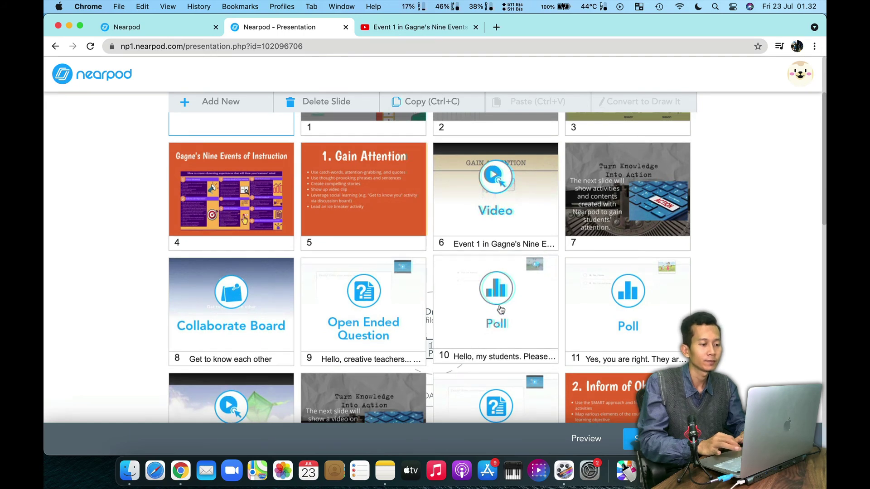
scroll(500, 310, "down", 3)
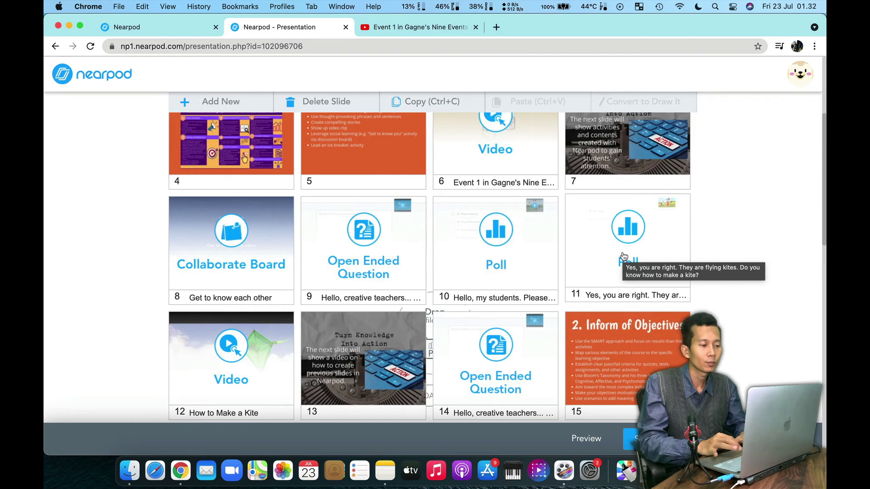
scroll(623, 256, "down", 3)
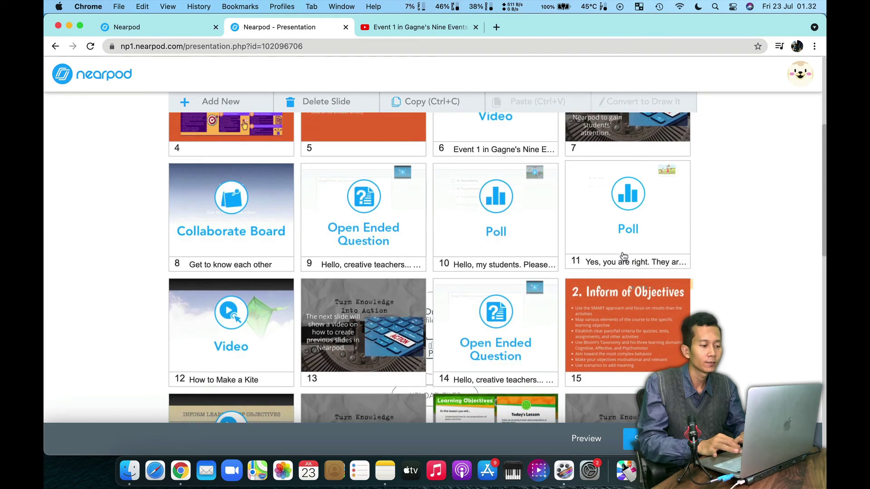
Review the reference slides closing the Gain Attention part: the kite-making Poll, the How to Make a Kite video and slides 13 and 14
left_click(596, 226)
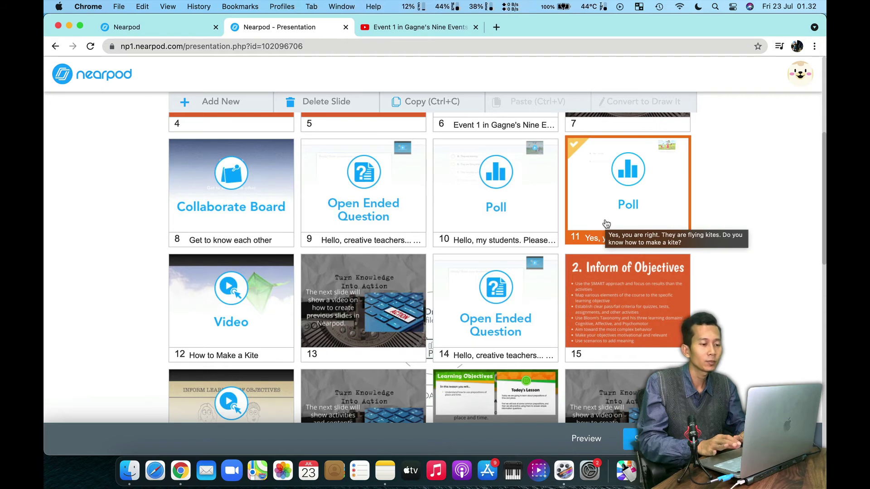
left_click(271, 329)
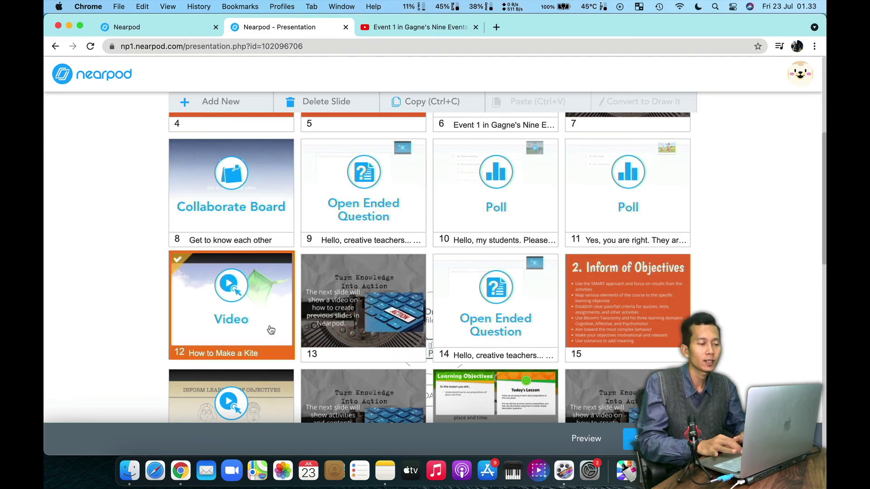
scroll(271, 329, "up", 5)
left_click(481, 199)
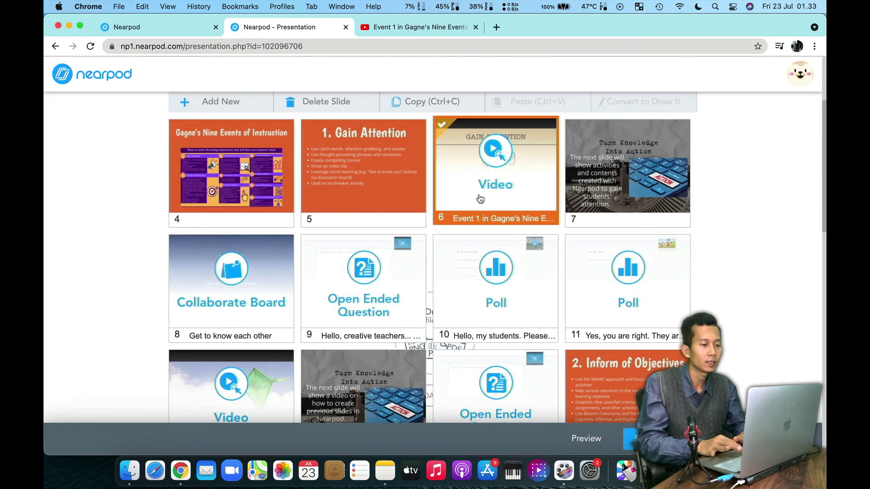
scroll(480, 199, "down", 5)
left_click(342, 327)
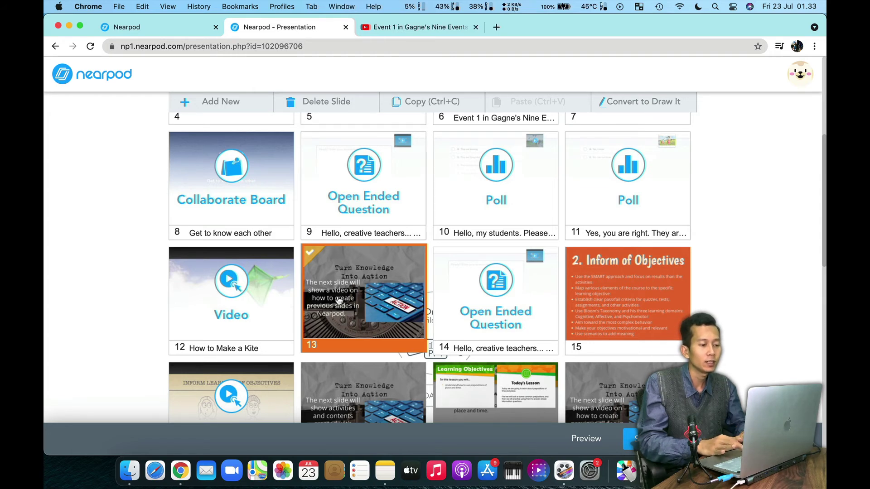
left_click(482, 325)
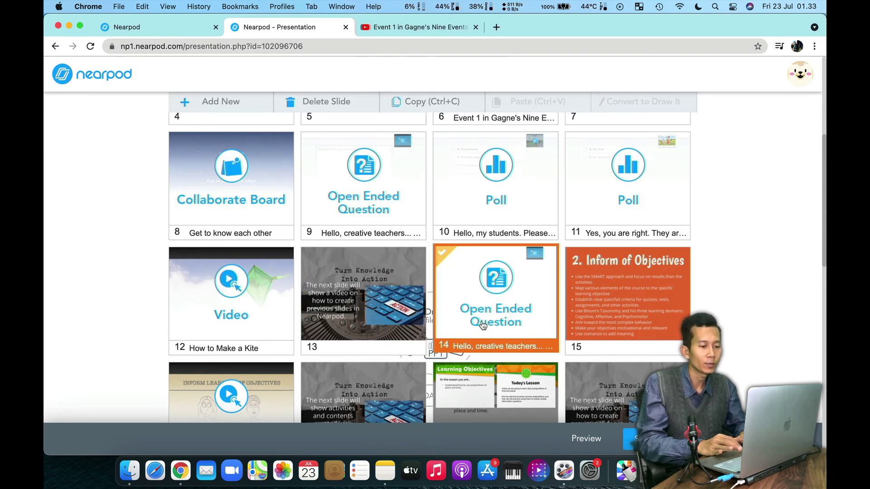
Review the order of the reference Gain Attention slides, from Gagne's Nine Events of Instruction on slide 4 to the Poll on slide 11
scroll(363, 240, "up", 6)
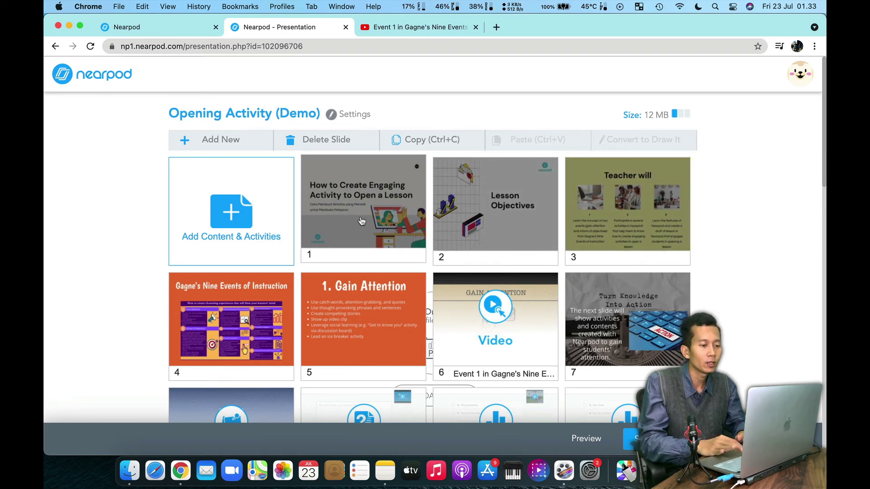
left_click(243, 319)
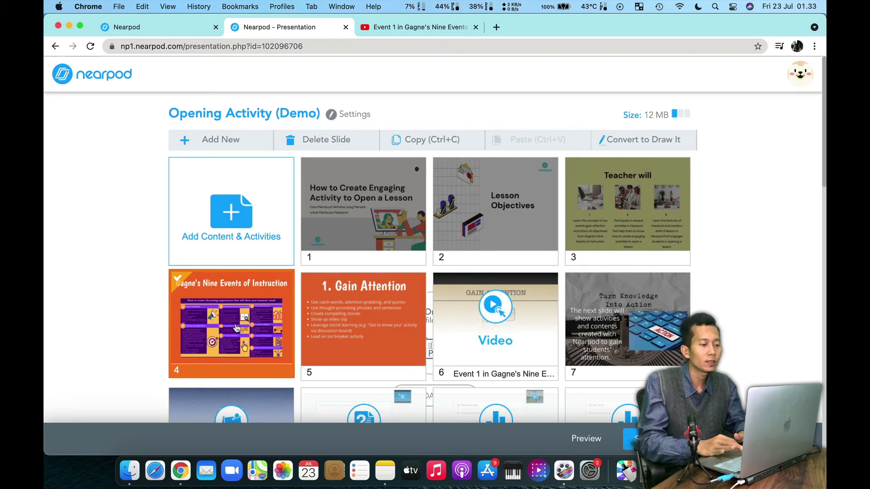
left_click(370, 297)
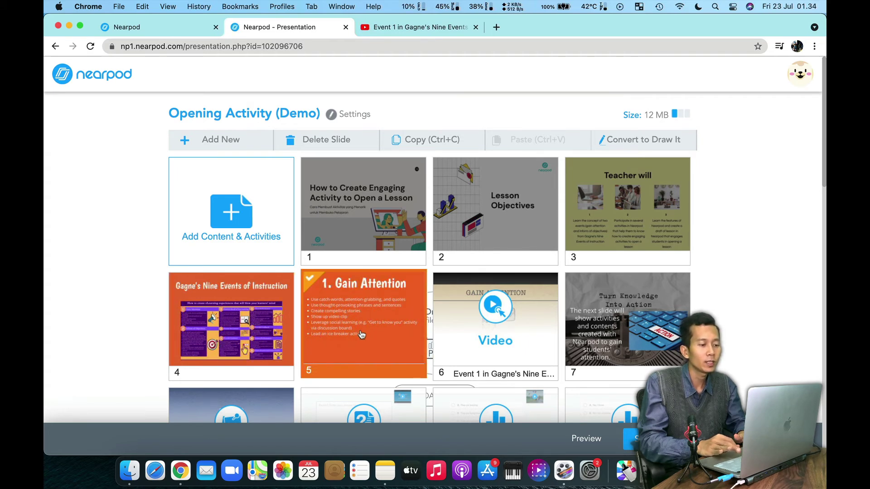
left_click(458, 293)
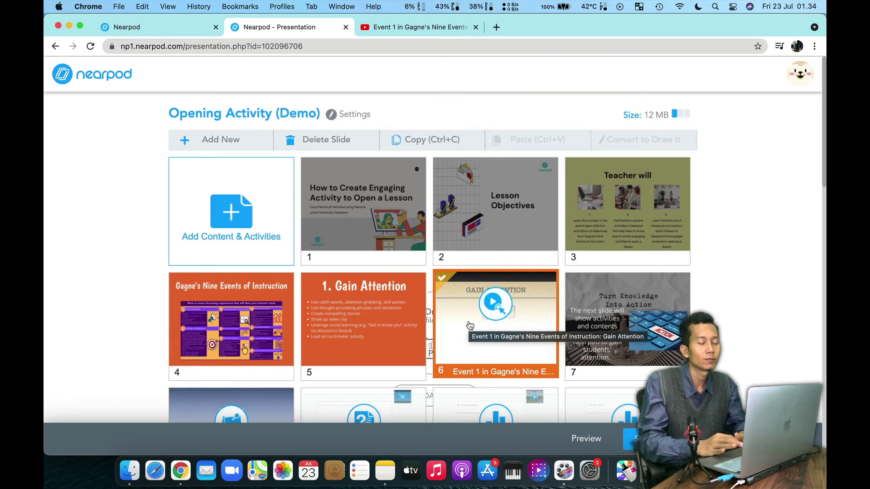
left_click(609, 303)
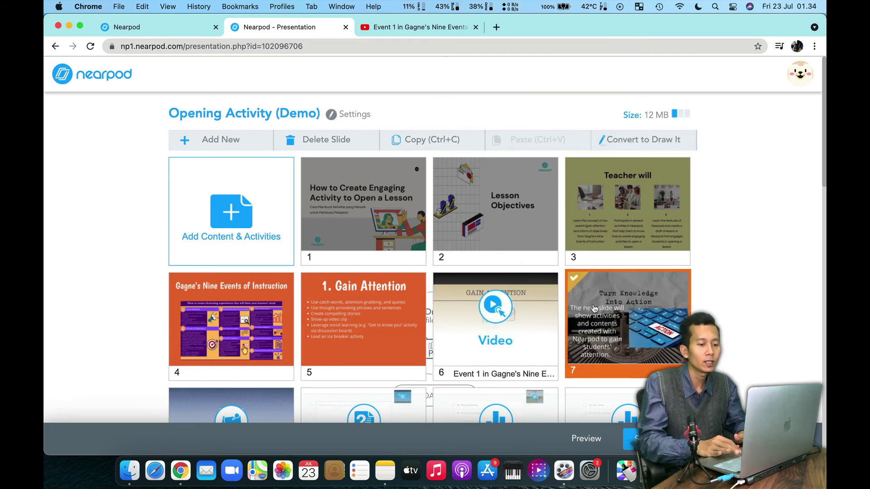
scroll(602, 325, "down", 5)
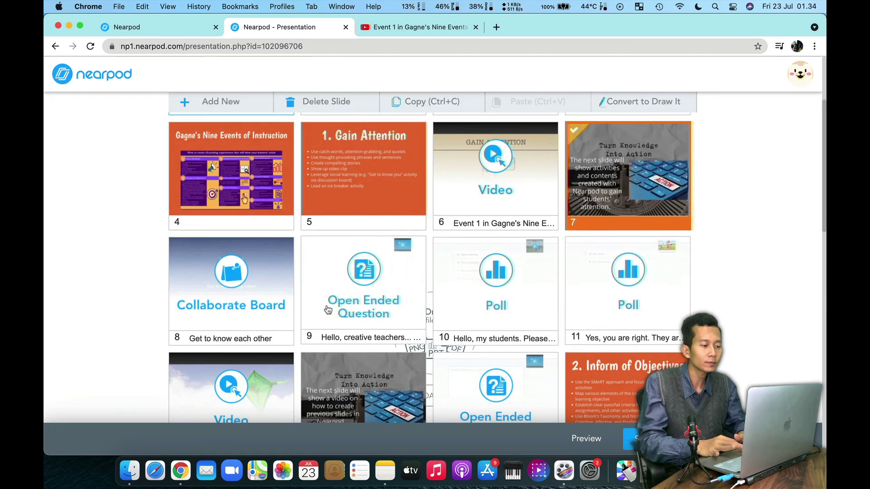
left_click(266, 287)
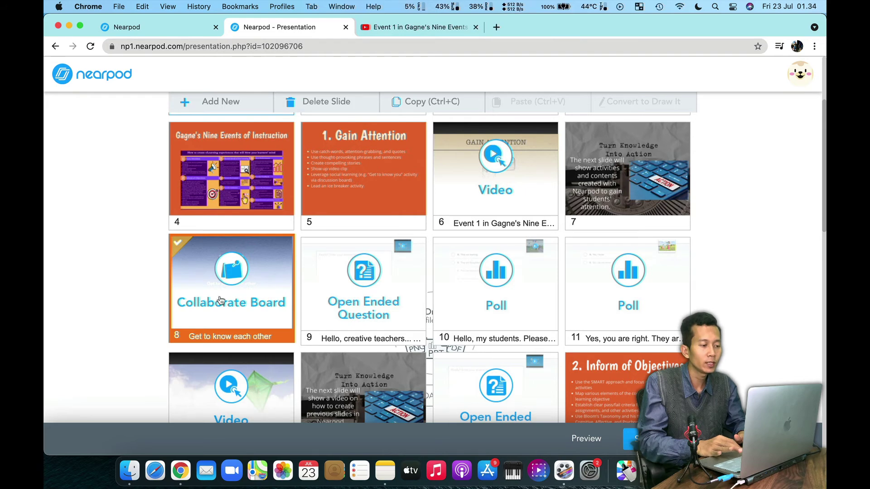
left_click(336, 298)
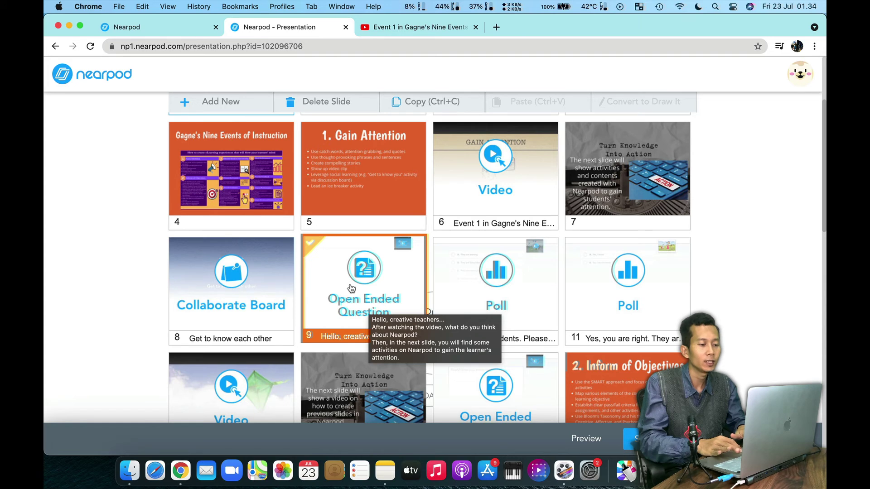
left_click(462, 281)
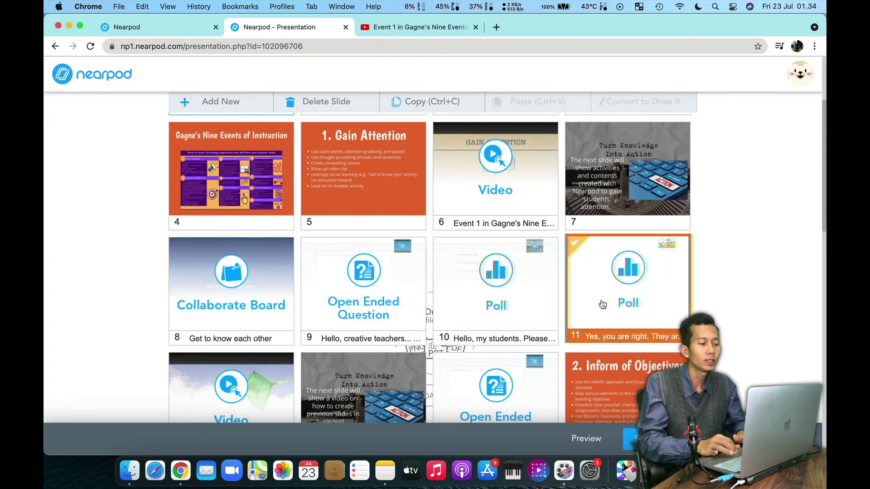
Examine the Open Ended Question on slide 14, the Gain Attention points on slide 5 and the demo slides 24 to 30
scroll(602, 304, "down", 2)
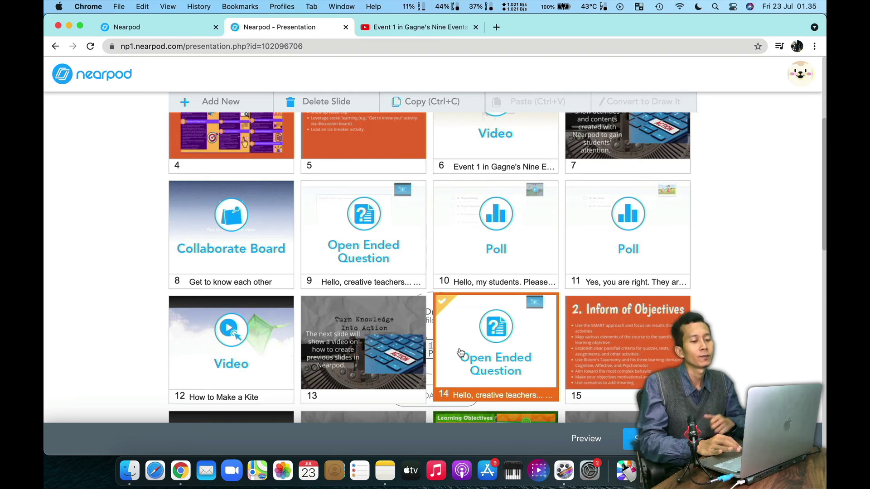
scroll(460, 353, "up", 1)
scroll(460, 353, "up", 4)
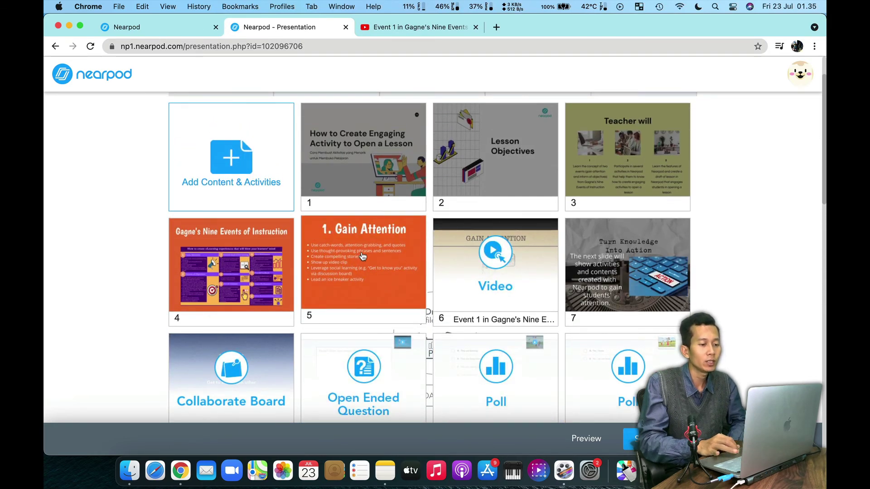
scroll(363, 256, "down", 6)
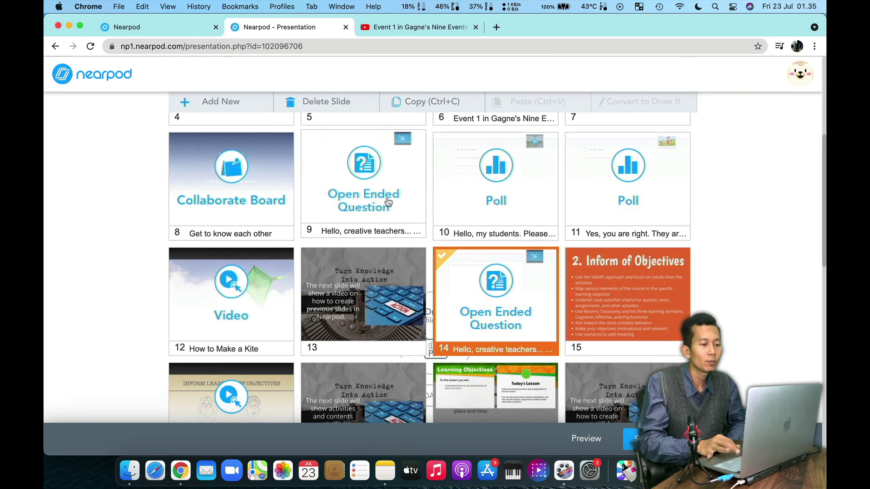
scroll(388, 203, "up", 8)
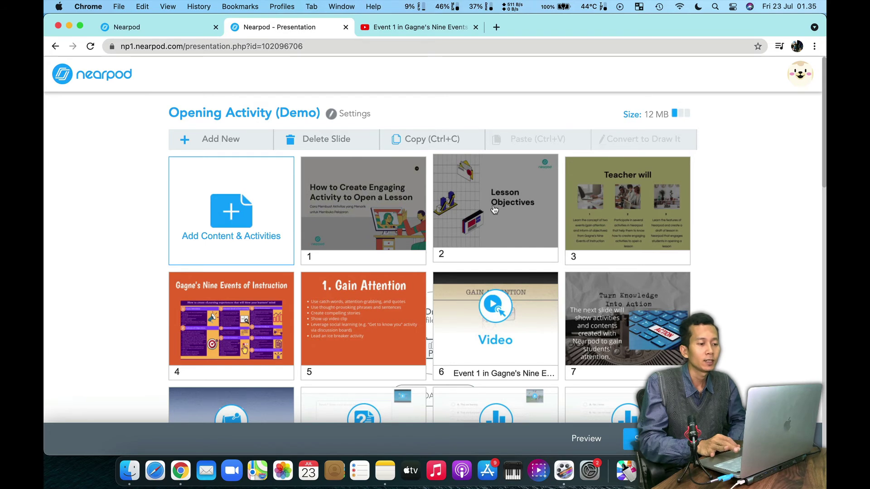
left_click(386, 330)
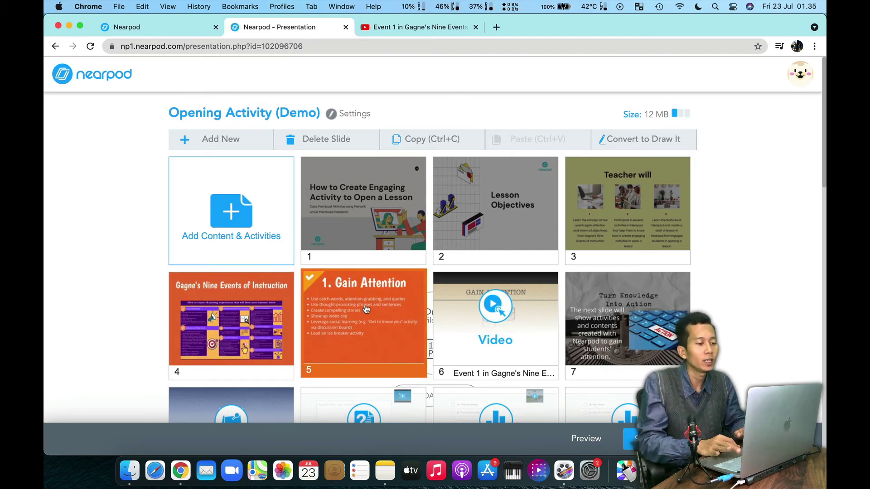
scroll(367, 309, "down", 3)
scroll(367, 309, "down", 3)
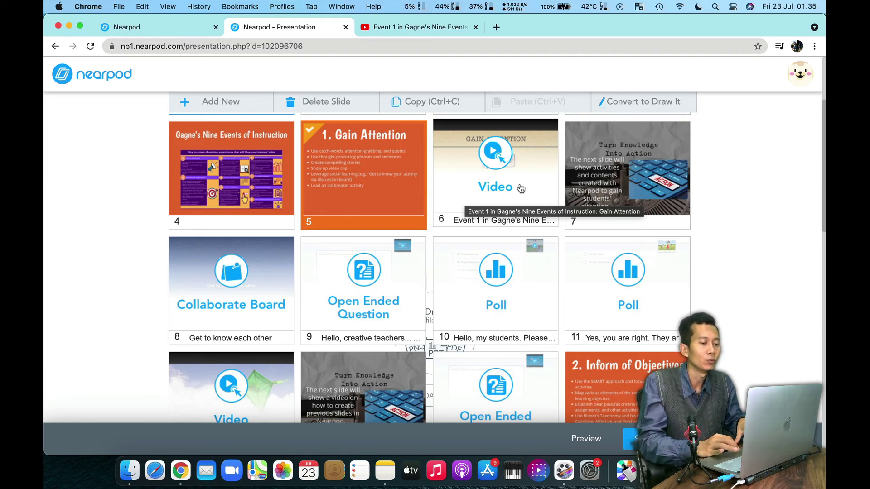
scroll(521, 189, "down", 4)
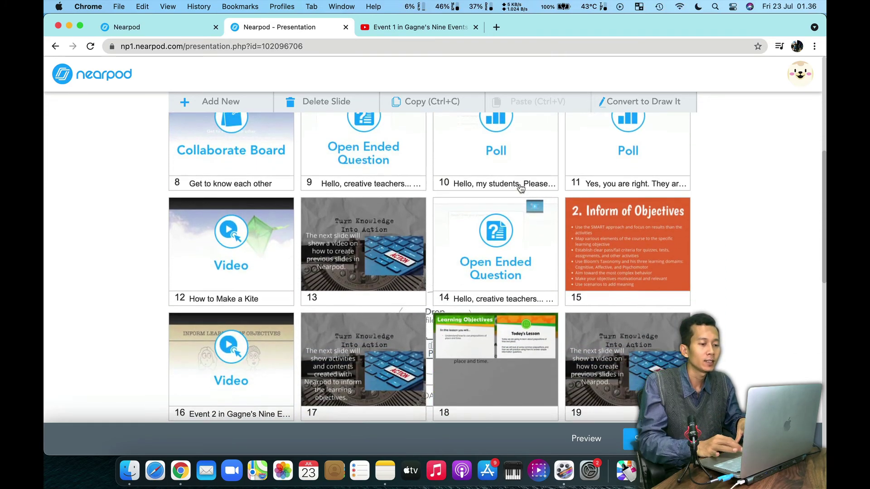
scroll(521, 188, "down", 10)
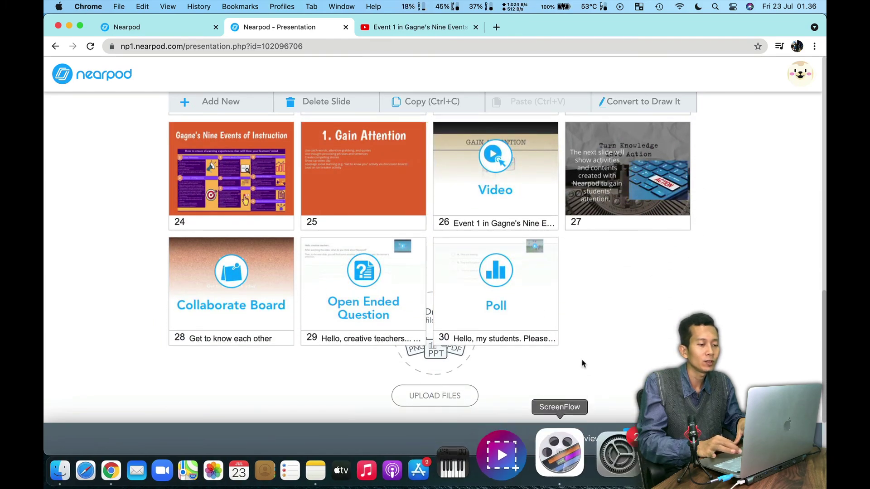
Preview the lesson as a student from slide 1, playing the Gain Attention video on slide 6 and continuing to the Collaborate Board on slide 8
scroll(582, 363, "up", 14)
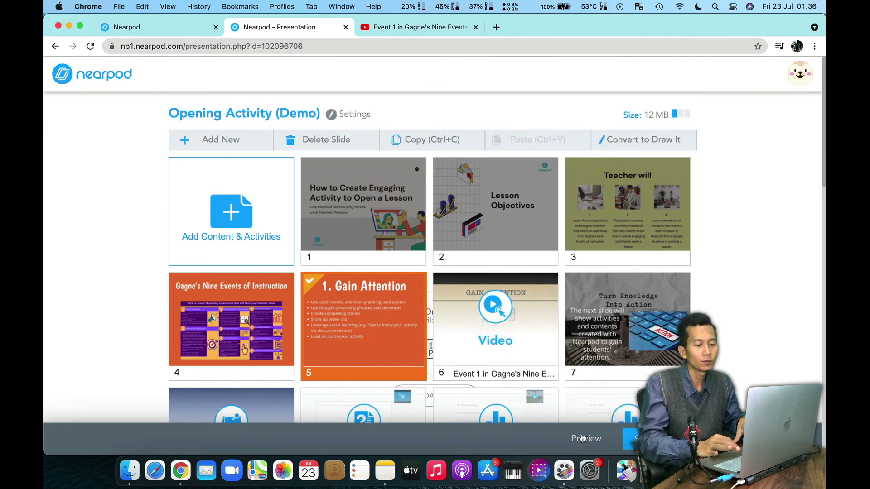
left_click(582, 438)
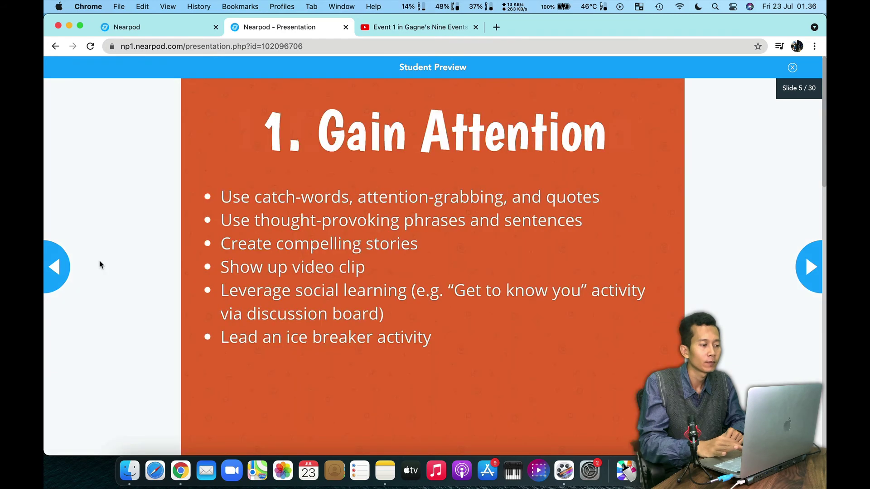
left_click(54, 268)
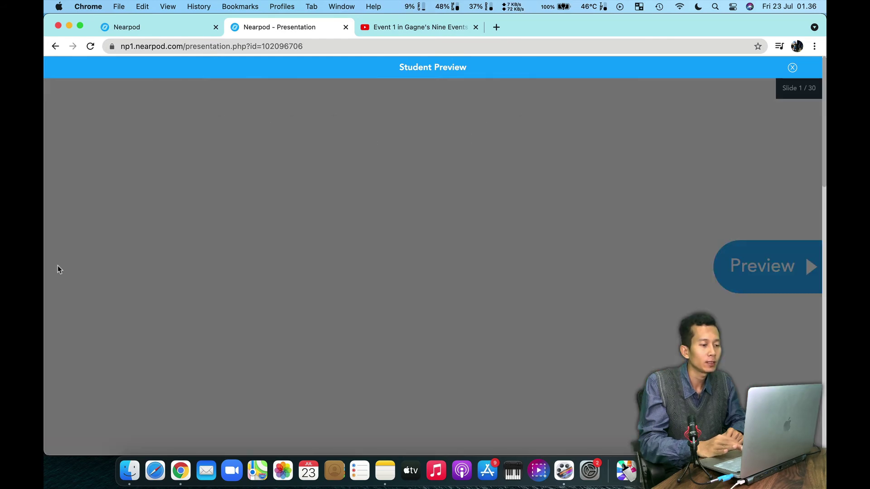
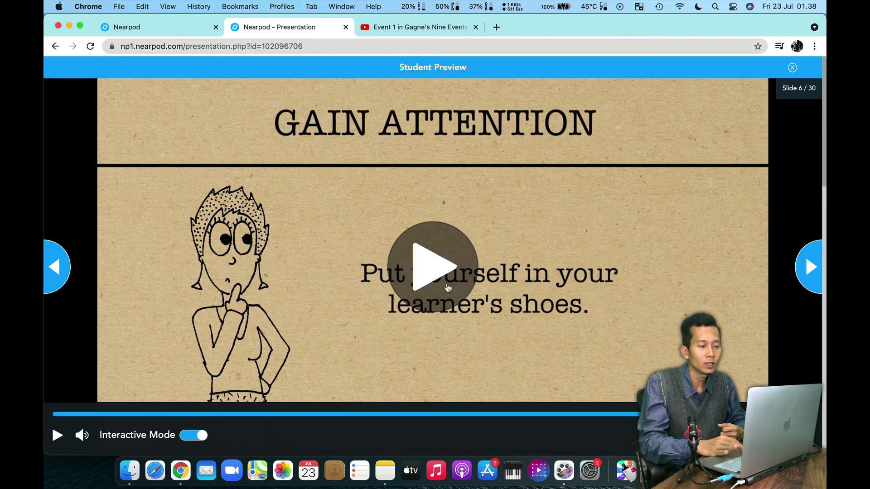
left_click(432, 275)
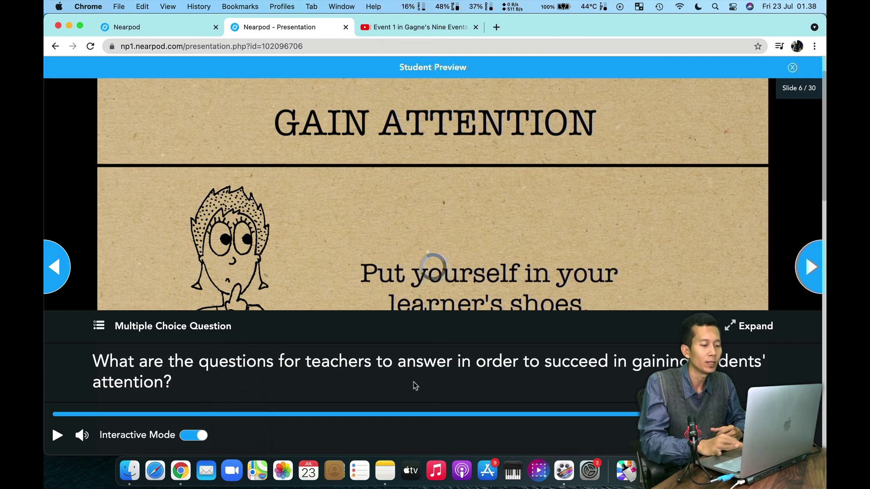
left_click(811, 271)
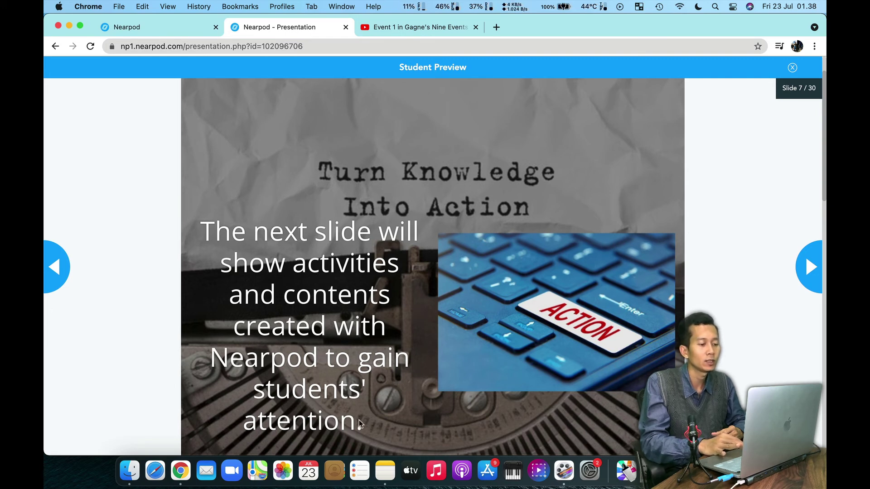
left_click(809, 267)
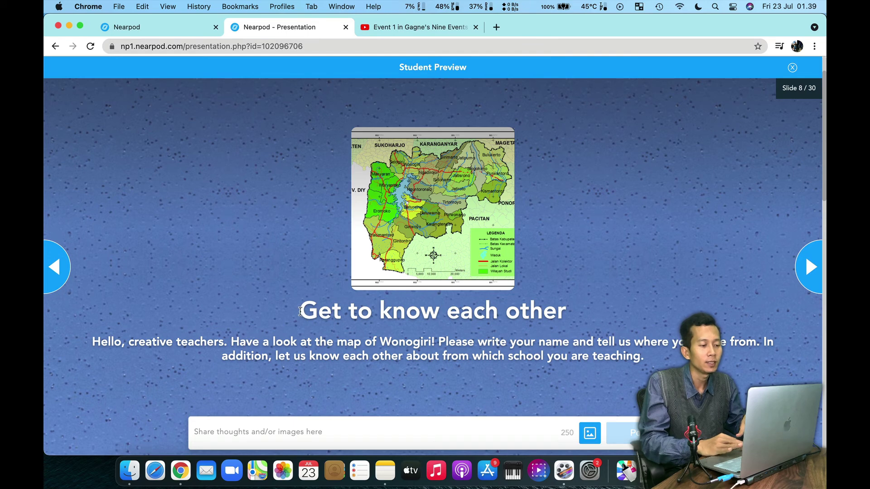
Read the Get to know each other prompt on slide 8 and post an "I'm" introduction with the first student's name
left_click_drag(299, 312, 563, 307)
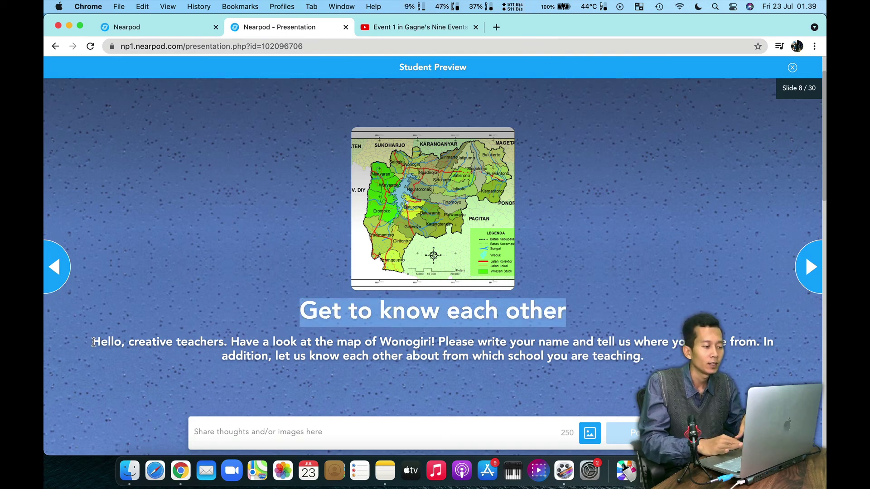
left_click_drag(93, 342, 651, 353)
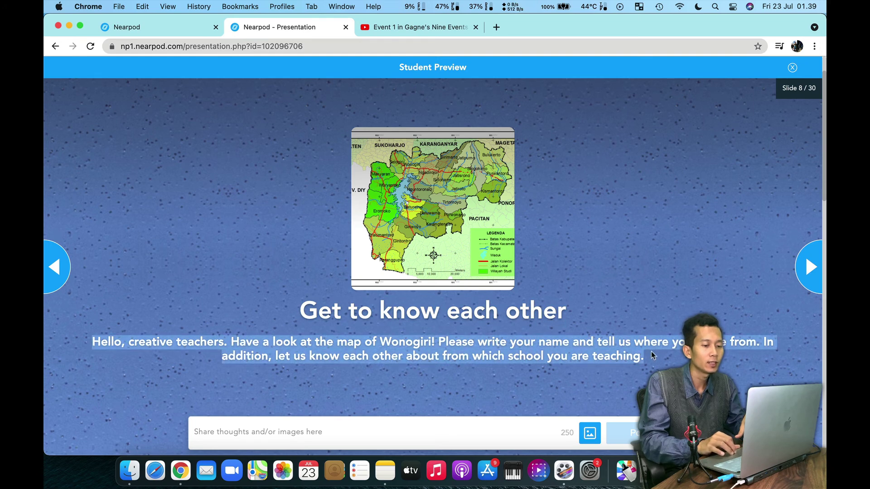
left_click(357, 433)
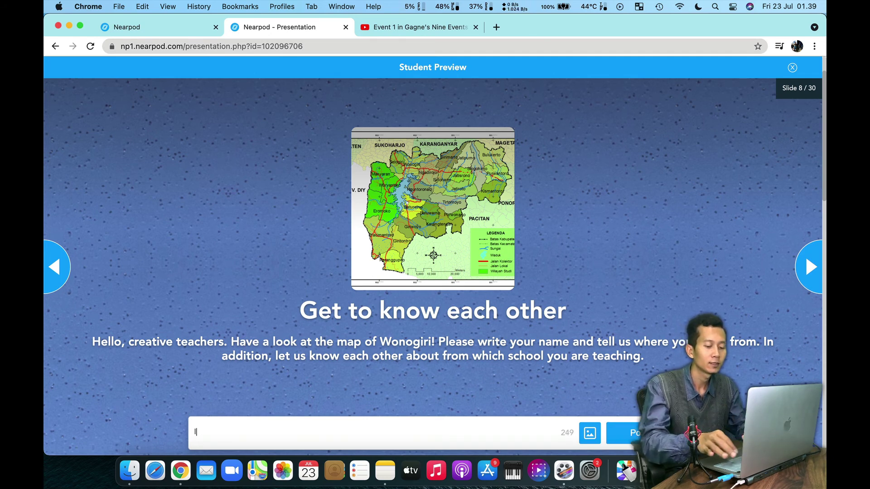
type("I'm Hasan")
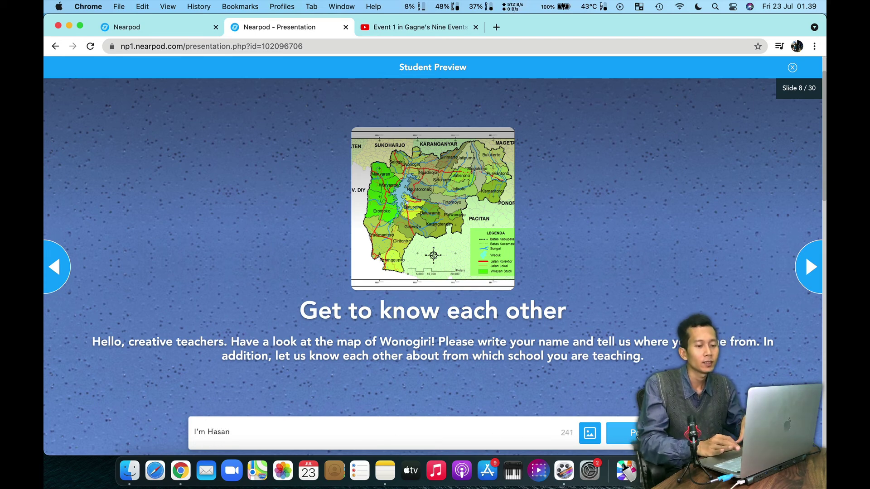
key("super+a")
key("BackSpace")
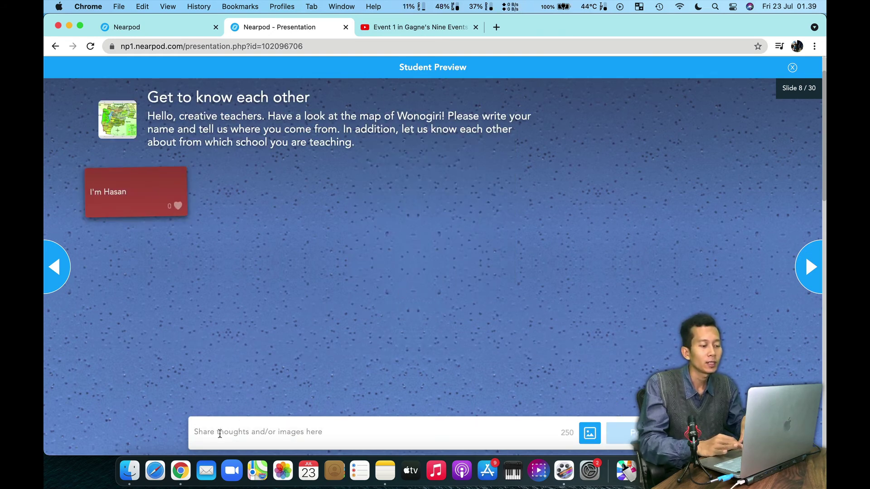
Post an "I'm" introduction with a second student's name on the Collaborate Board and like both posts
type("I")
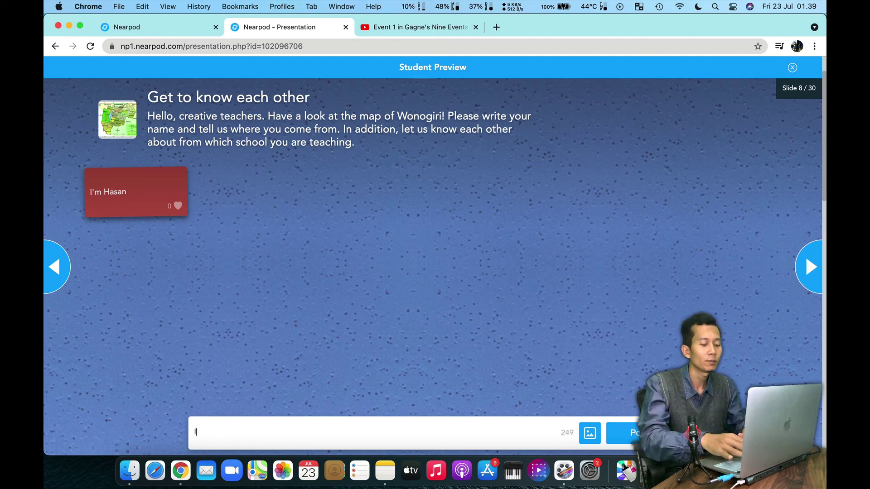
type("'m")
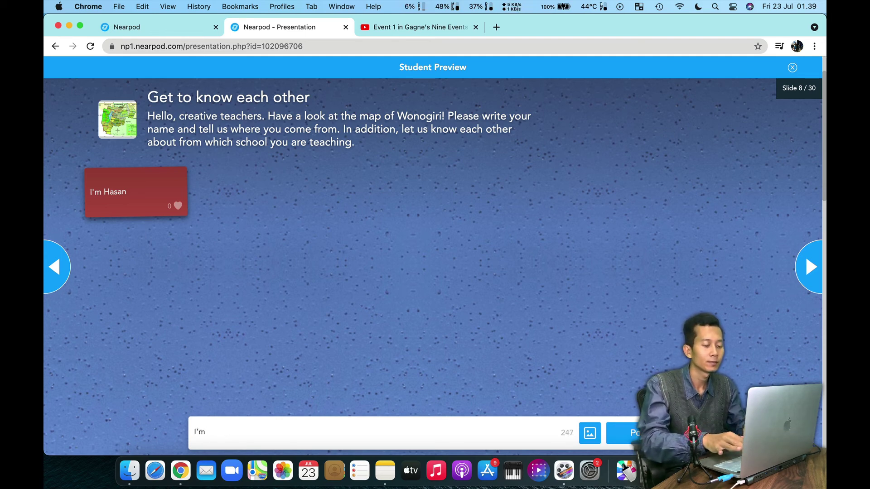
type(" Zain")
key("Return")
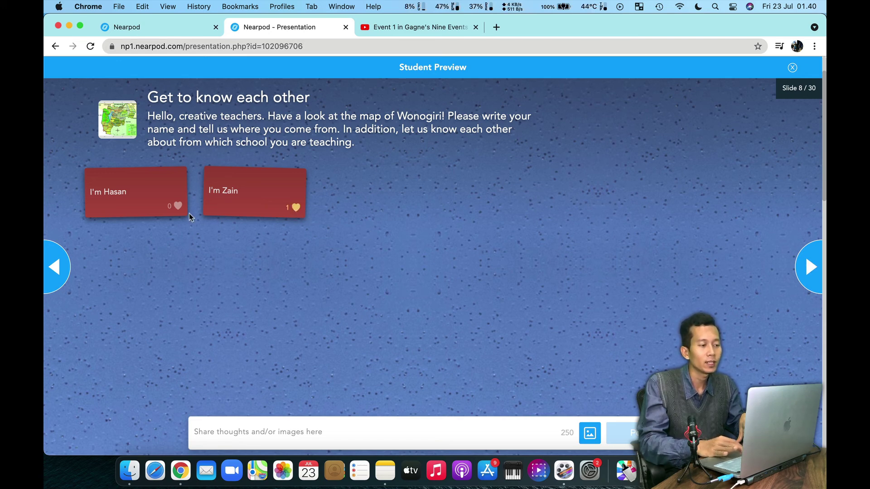
left_click(178, 207)
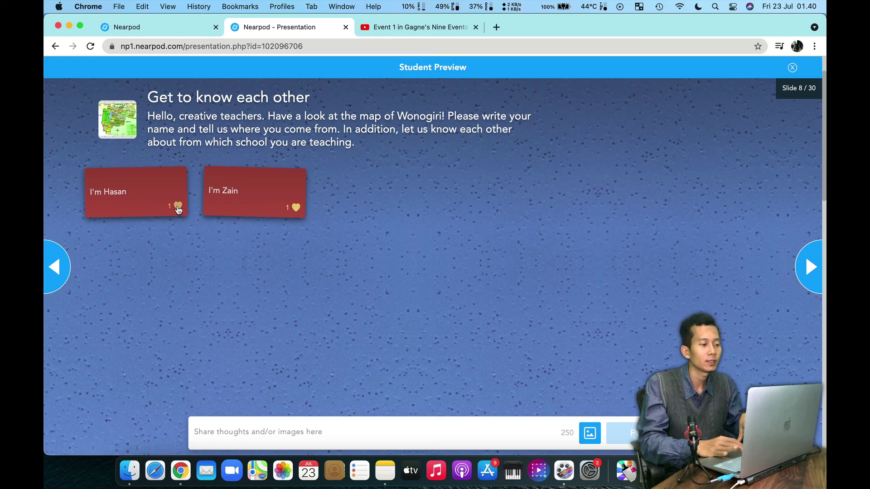
Continue to the Open-Ended Question on slide 9 and allow the site to use the microphone
left_click(807, 265)
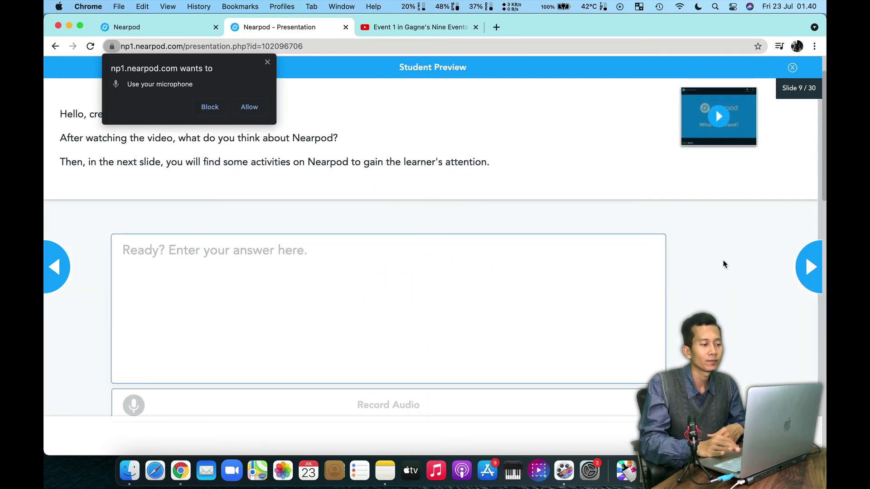
left_click(250, 107)
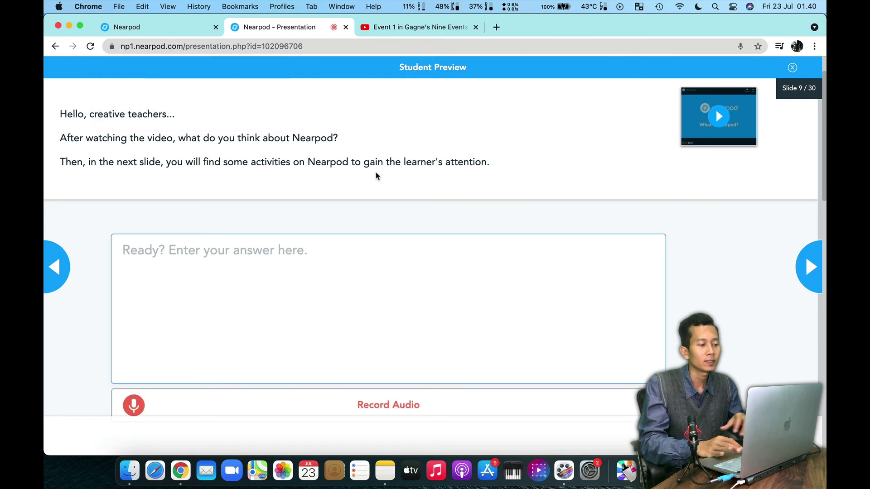
scroll(377, 177, "down", 1)
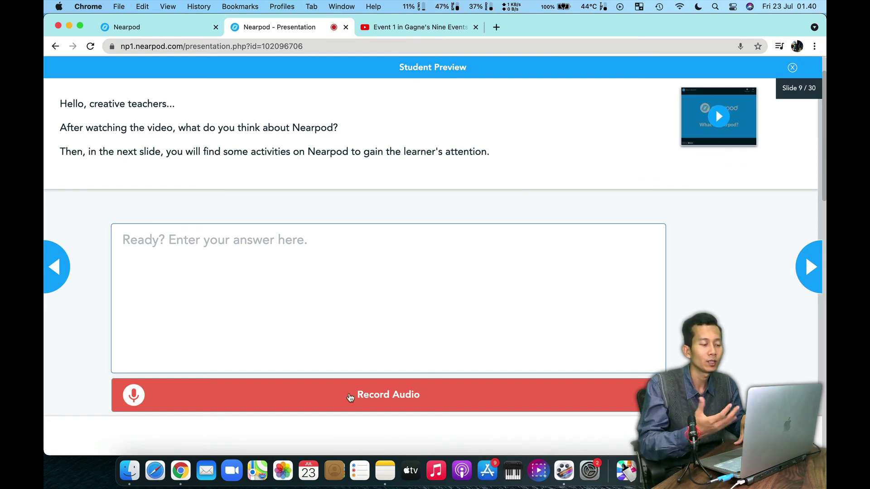
Answer the slide 9 question with "I think that Nearpod is amazing platform to create engaging activities in online class."
left_click(312, 262)
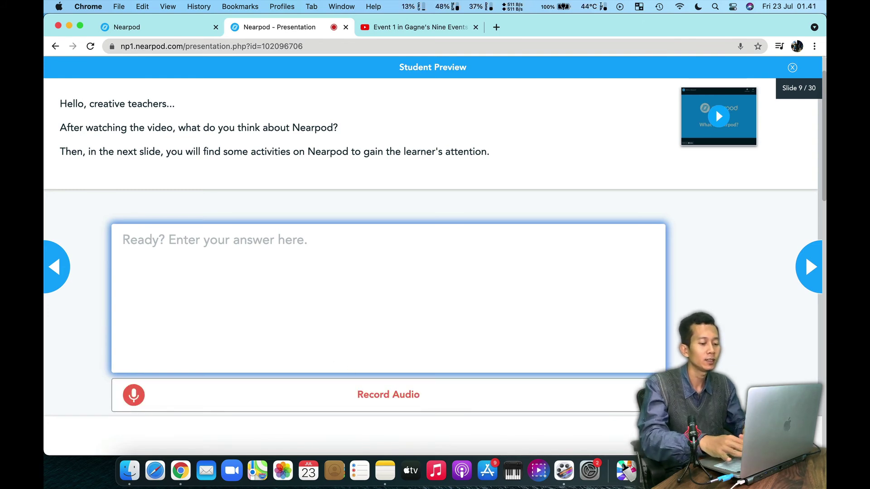
type("I think ")
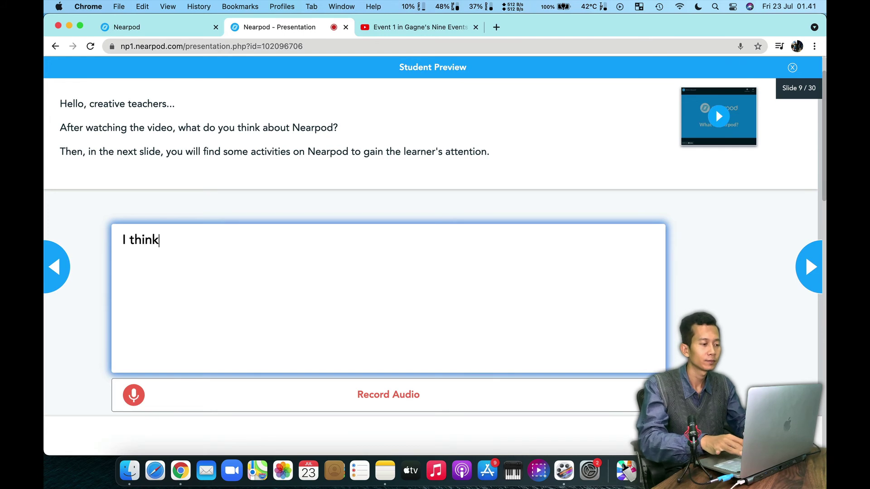
type("that Nearpod")
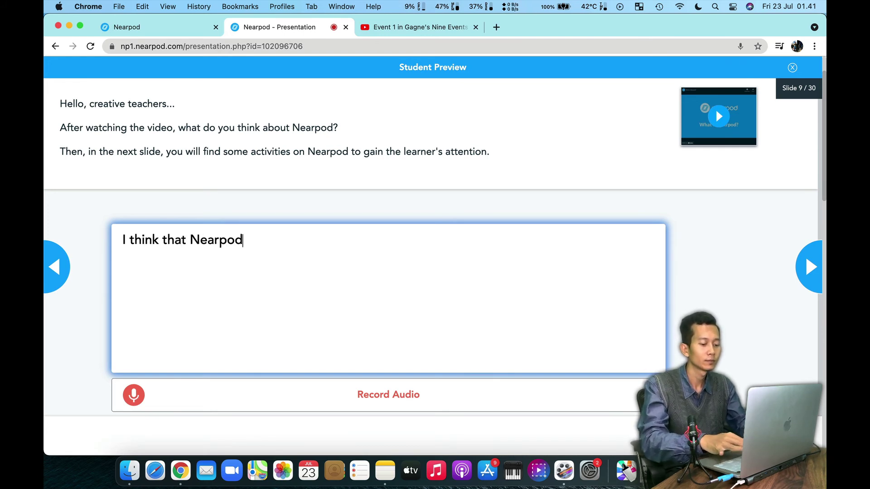
type(" is ")
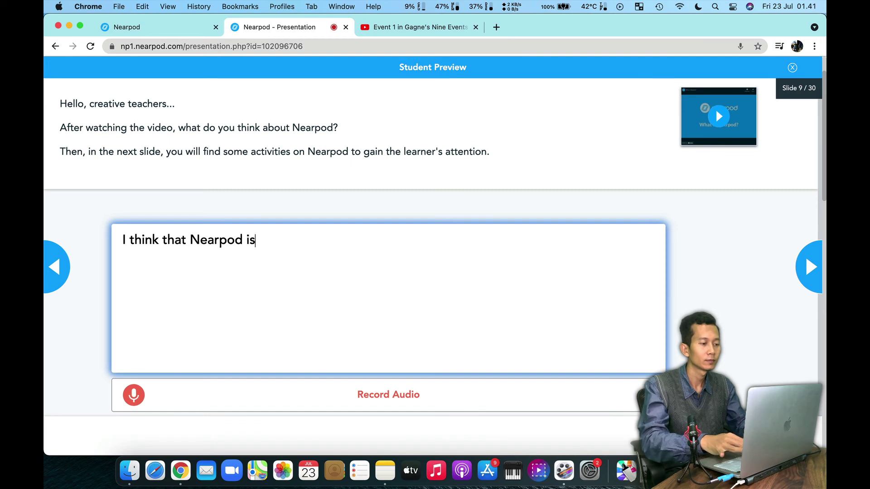
type("am")
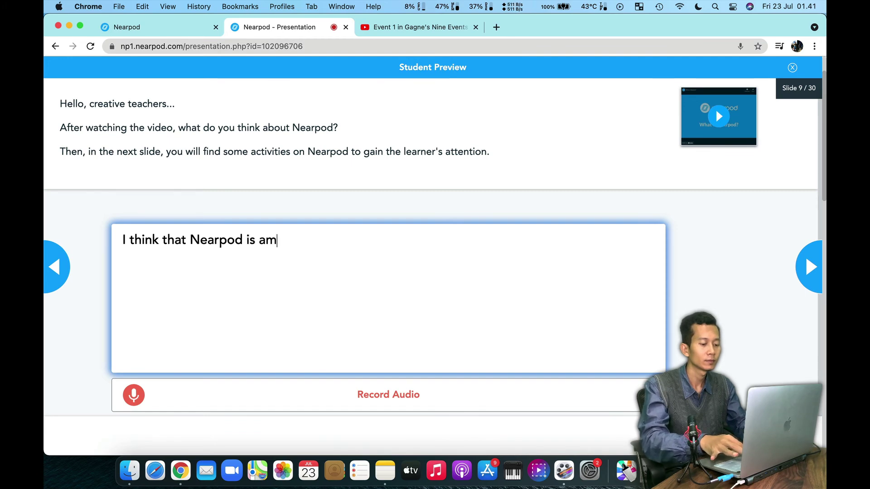
type("azing pla")
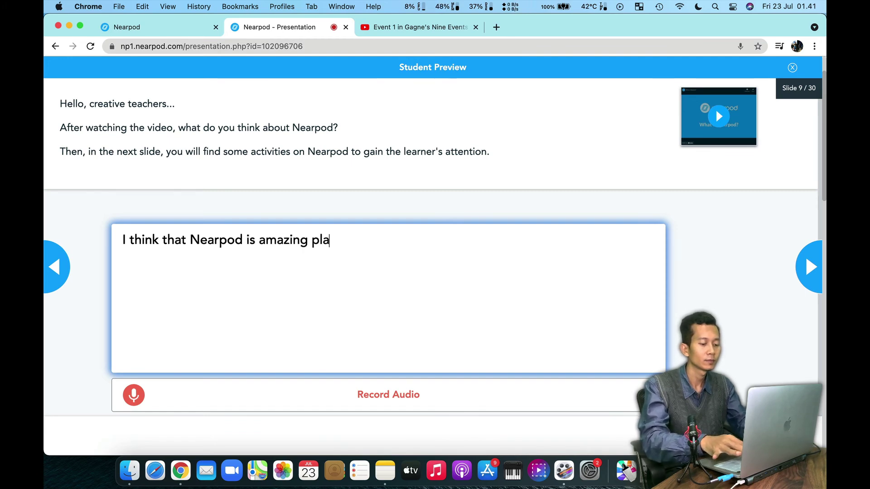
type("tform r")
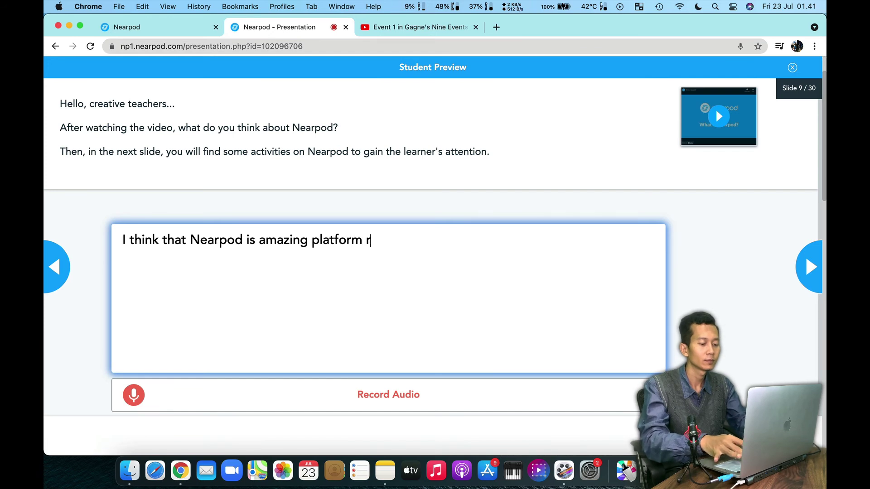
key("BackSpace")
type("to create")
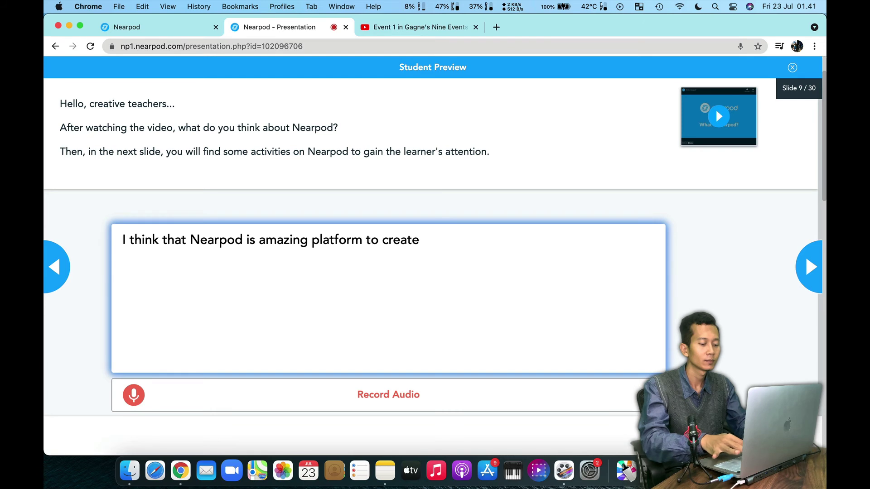
type(" engaging act")
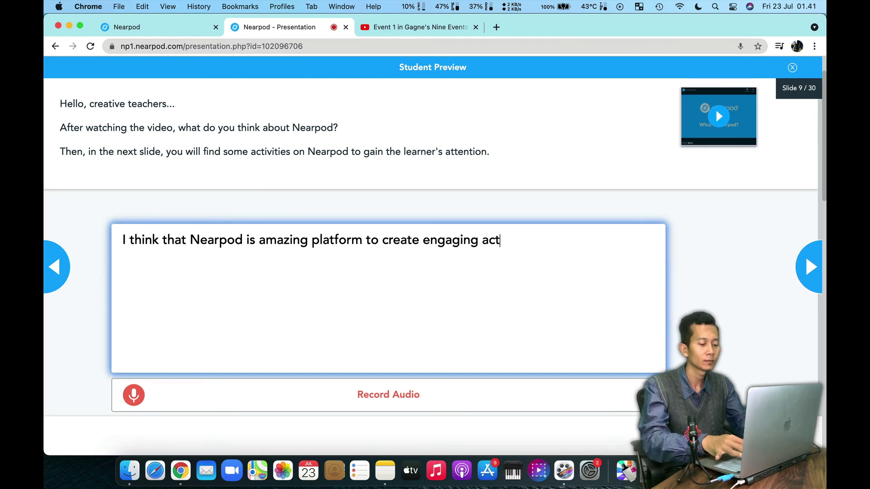
type("ivitie")
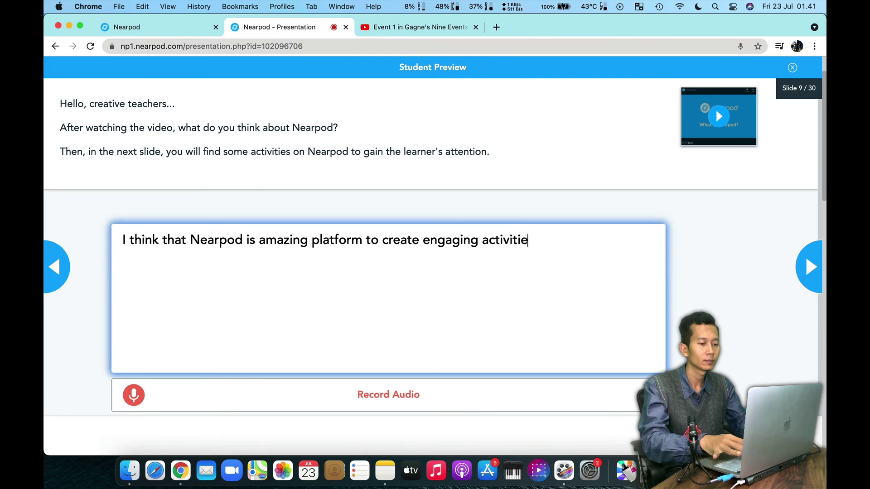
type("s in on")
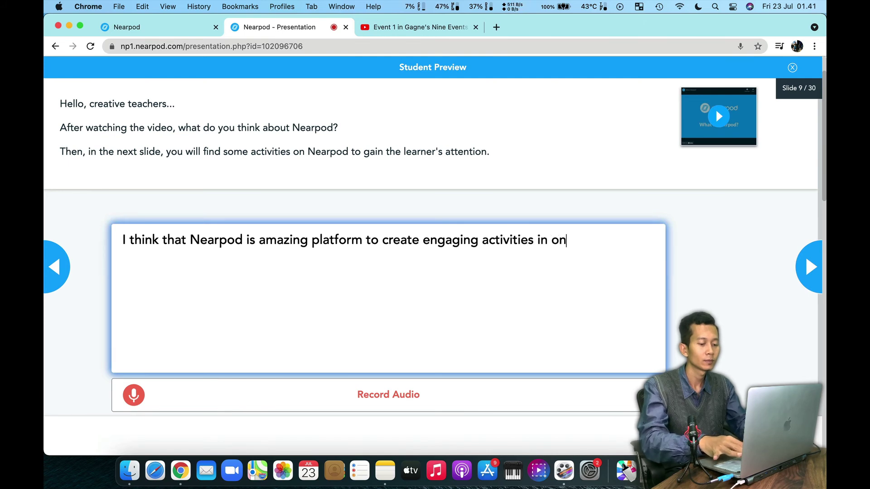
type("line classro")
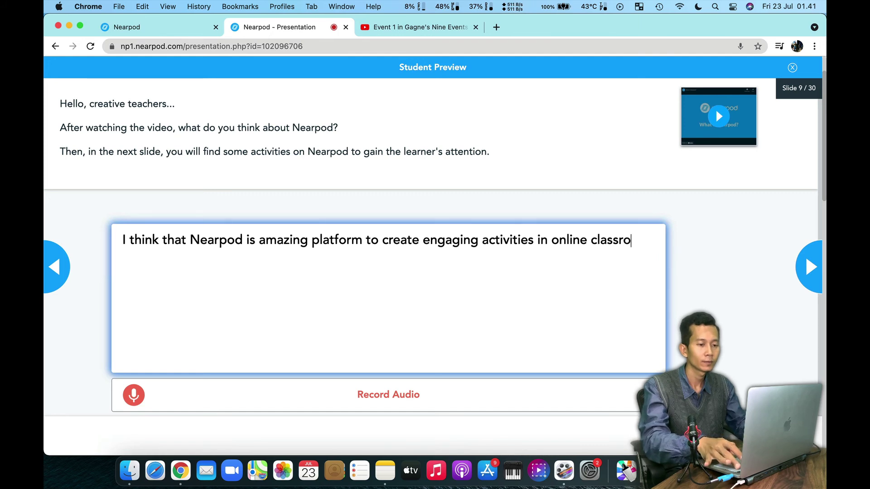
key("BackSpace")
key("BackSpace")
type(".")
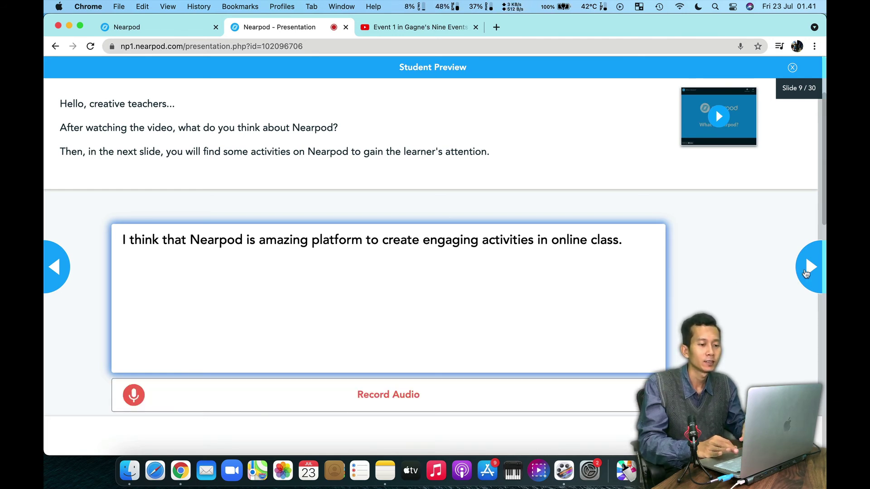
On slide 10, view the attached kite video enlarged and answer the question with "They are flying kites"
left_click(806, 273)
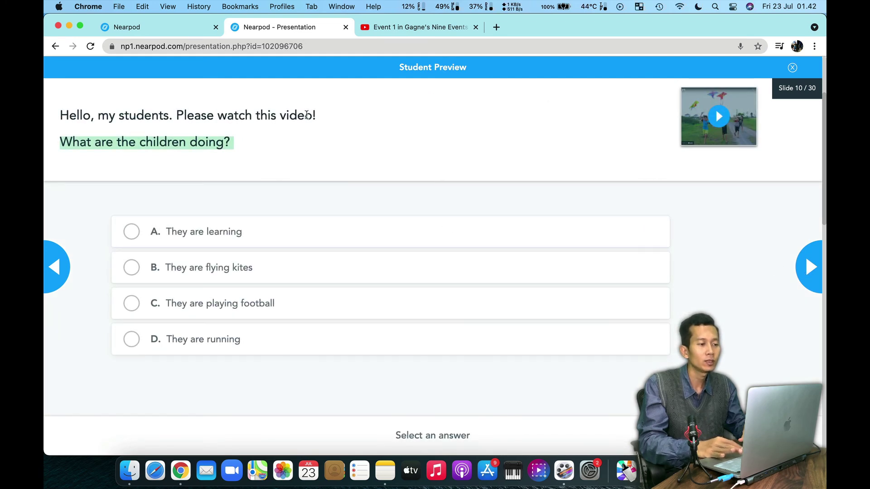
left_click(719, 118)
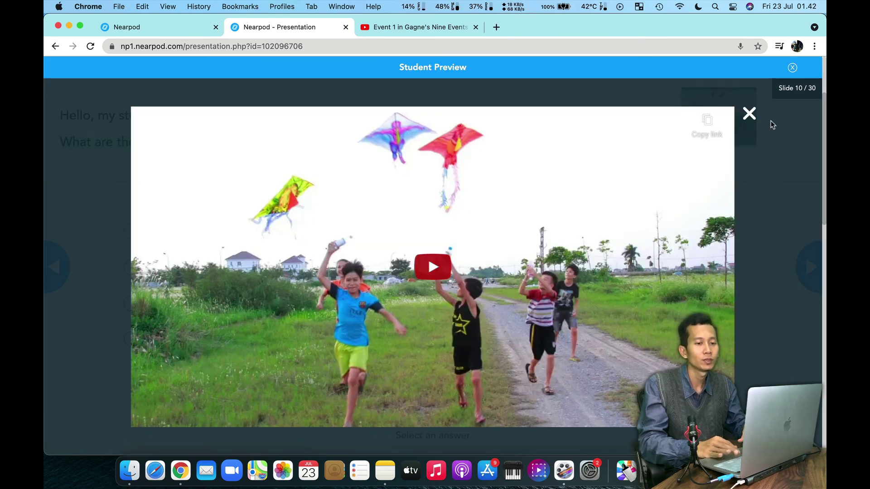
left_click(749, 114)
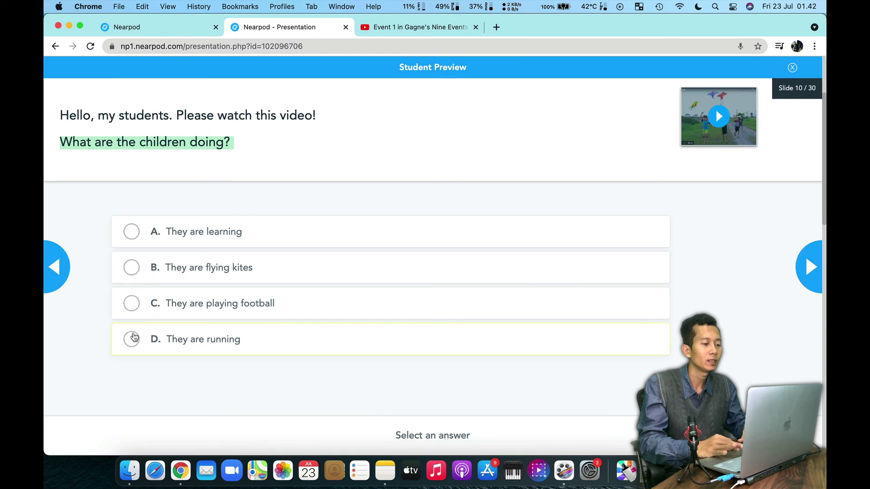
left_click(132, 269)
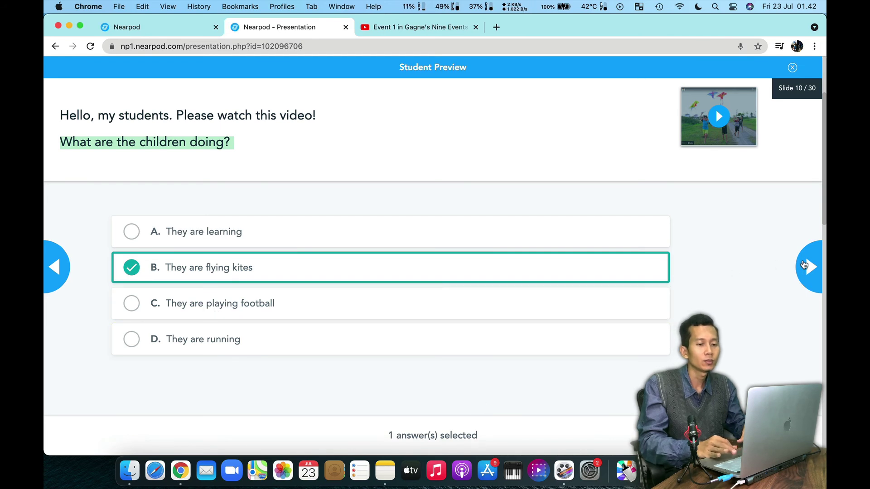
On the slide 11 Poll, view the kite picture enlarged and answer "Yes, I know"
left_click(809, 269)
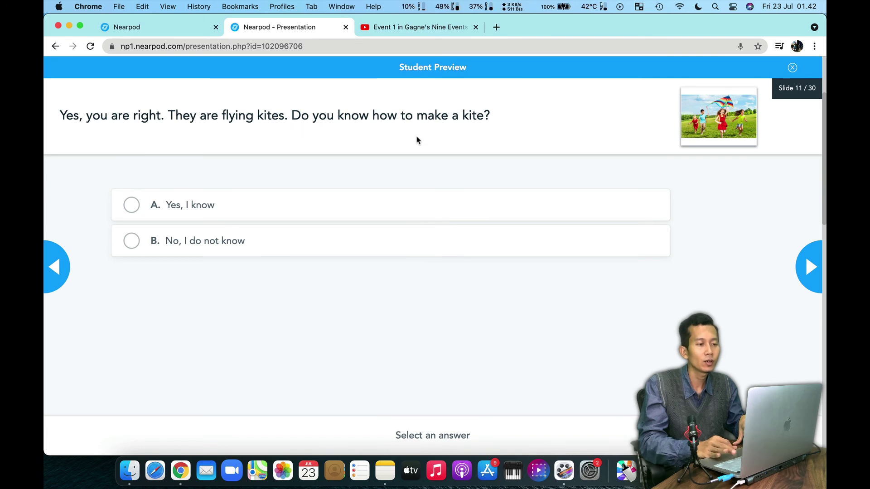
left_click(722, 119)
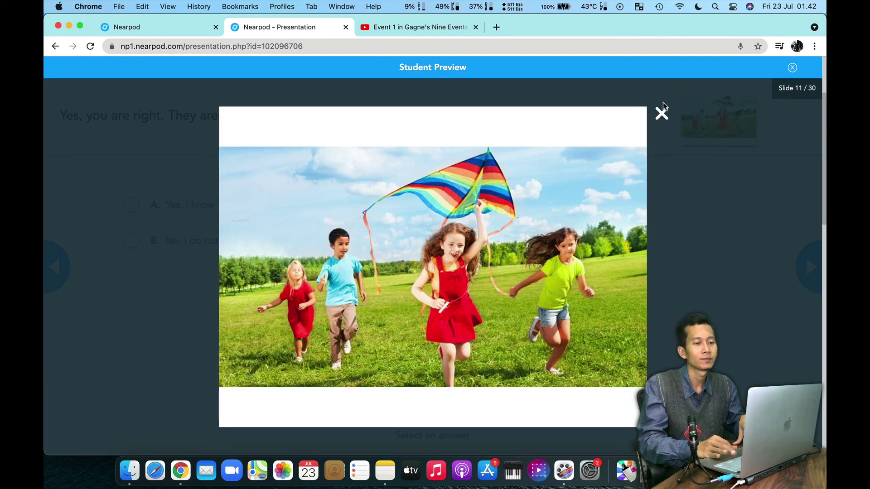
left_click(663, 114)
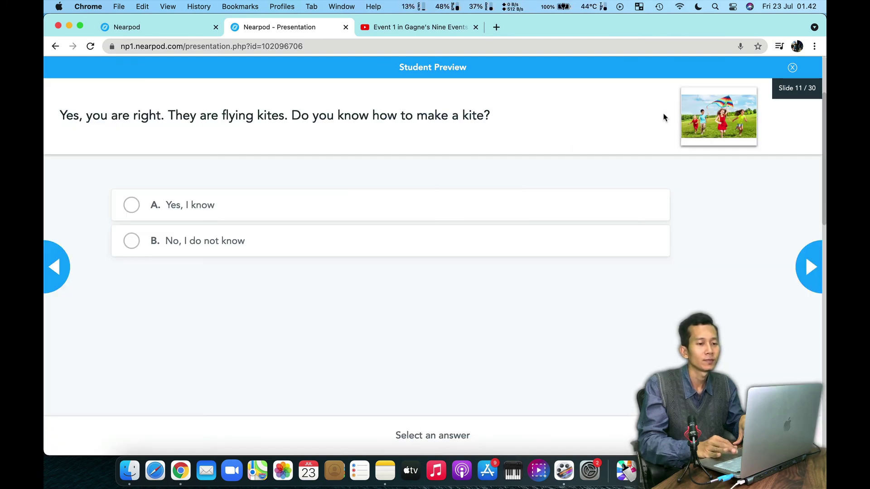
left_click(210, 207)
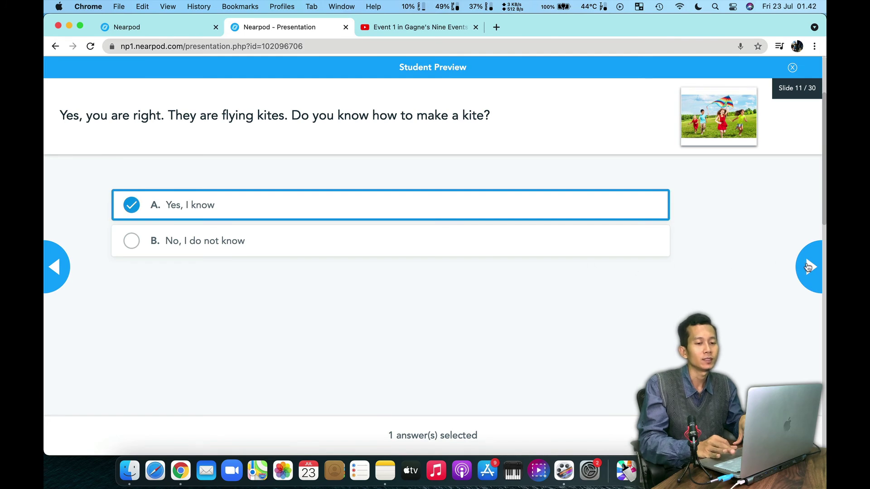
Preview the kite-making video and its multiple choice question on slide 12, and continue to slide 13
left_click(809, 268)
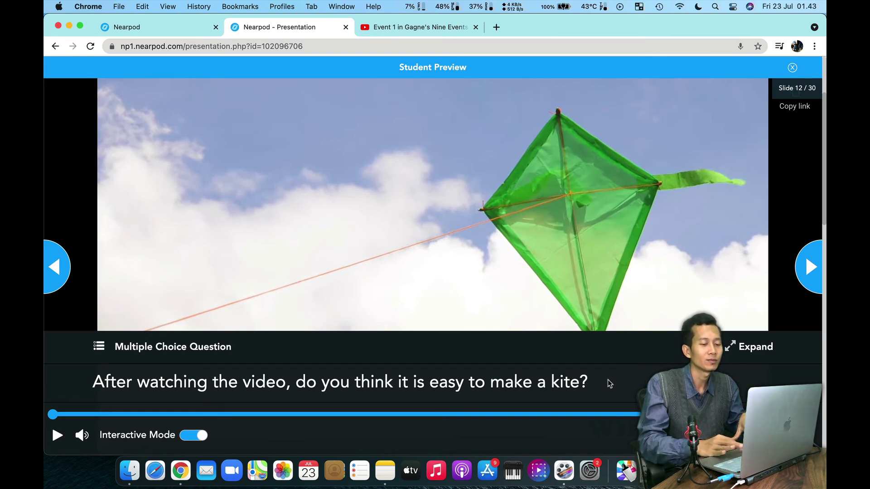
left_click(806, 256)
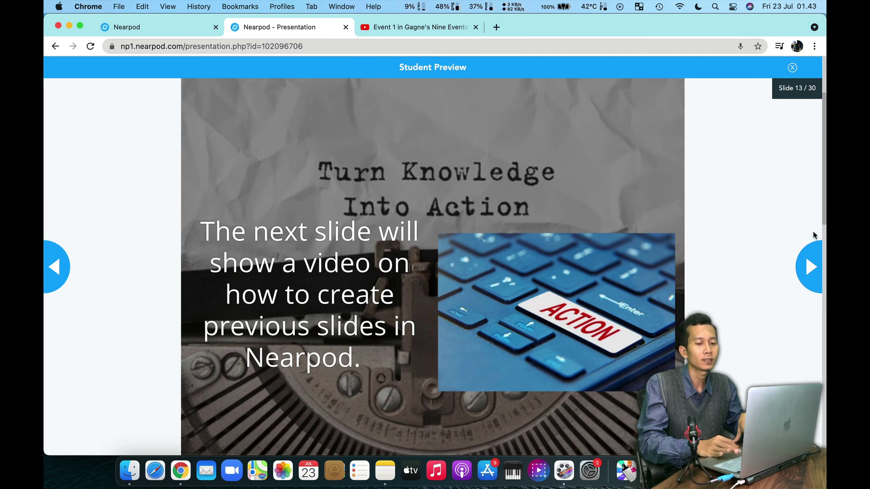
Continue the student preview to the Open-Ended Question on slide 14 and exit the preview
left_click(809, 265)
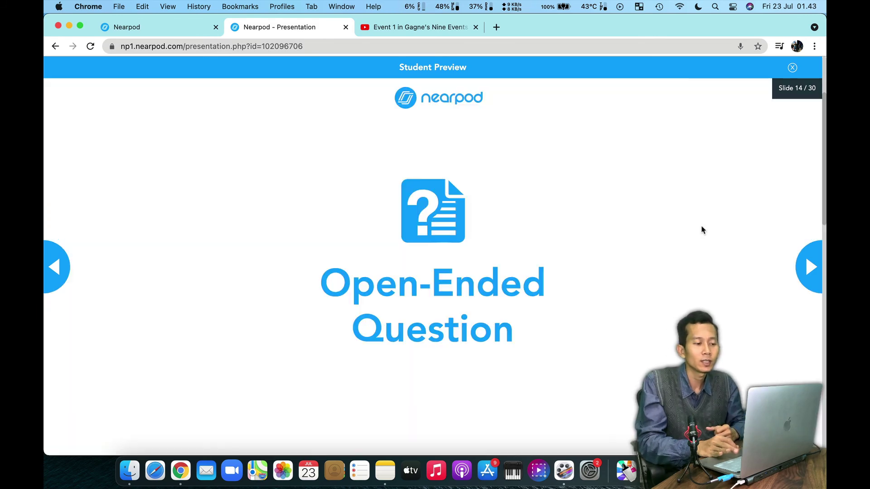
left_click(792, 68)
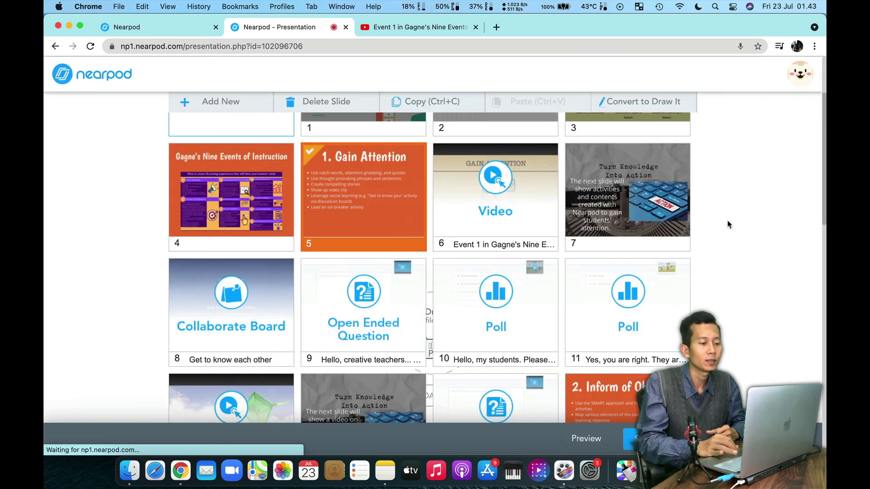
Review the Gain Attention part of the lesson in the slide overview, from its text slide to the Open-Ended Question on slide 14
scroll(728, 223, "down", 3)
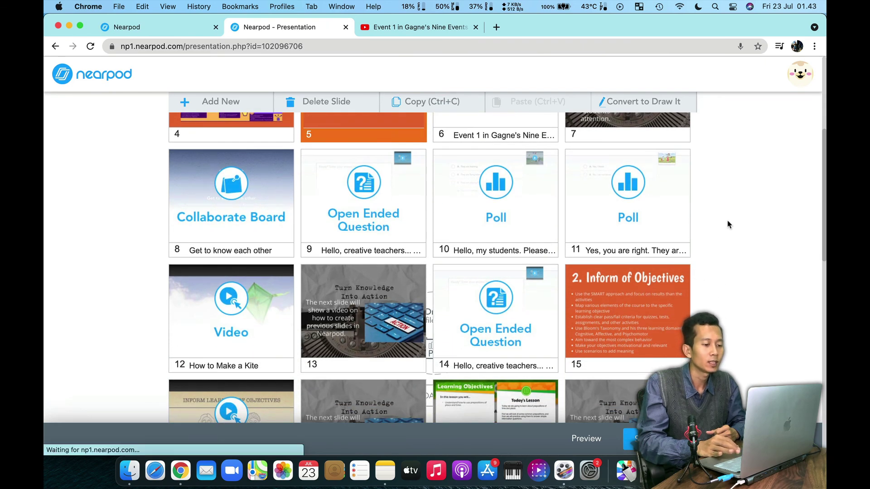
scroll(728, 225, "down", 1)
scroll(728, 223, "down", 1)
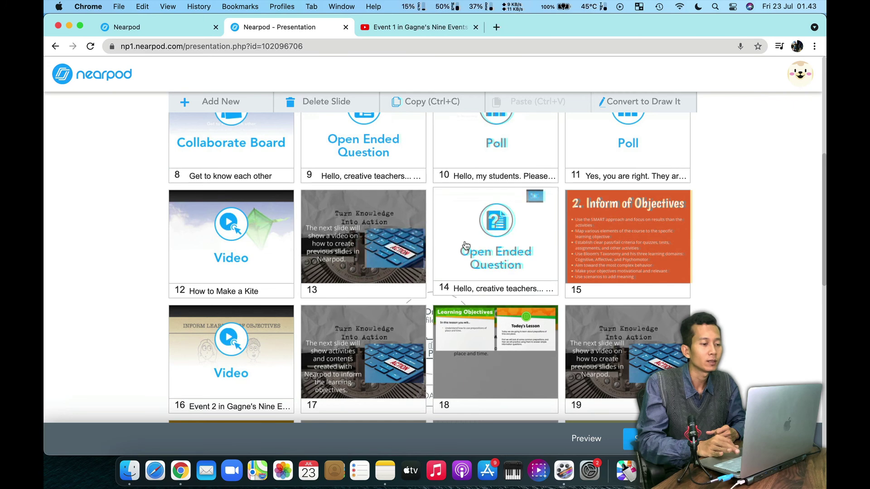
scroll(313, 188, "up", 2)
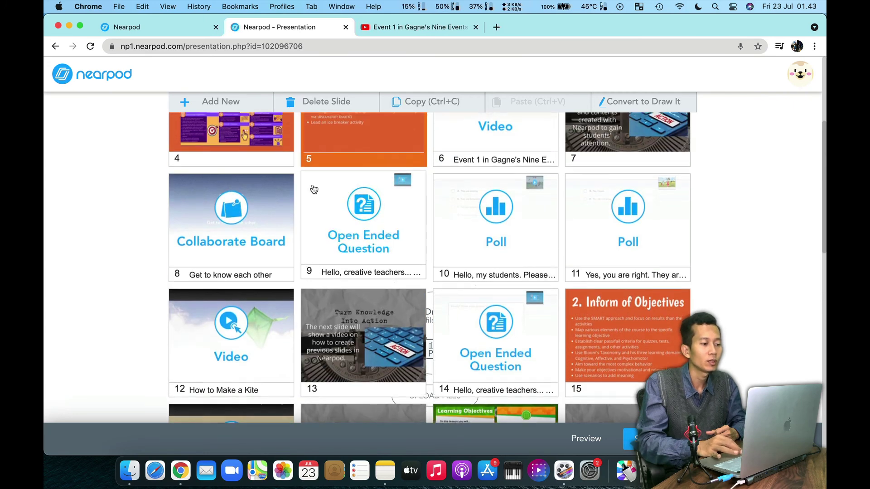
scroll(312, 188, "up", 2)
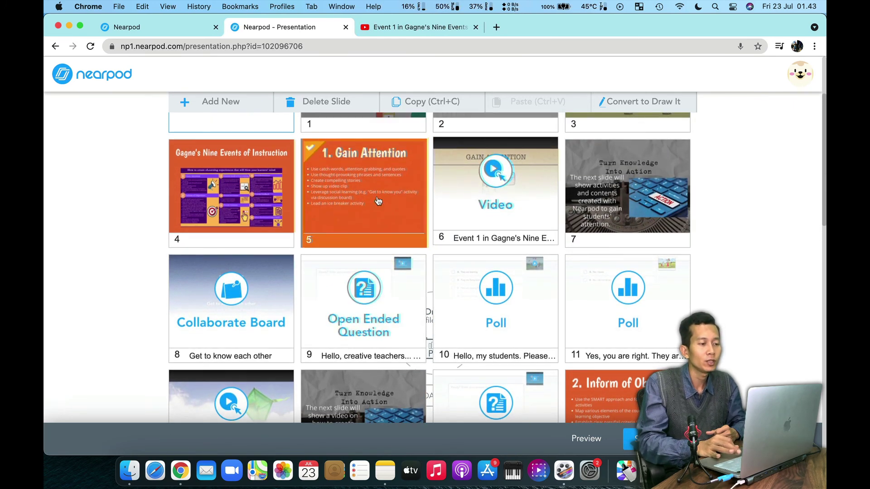
scroll(314, 189, "up", 2)
scroll(332, 199, "down", 6)
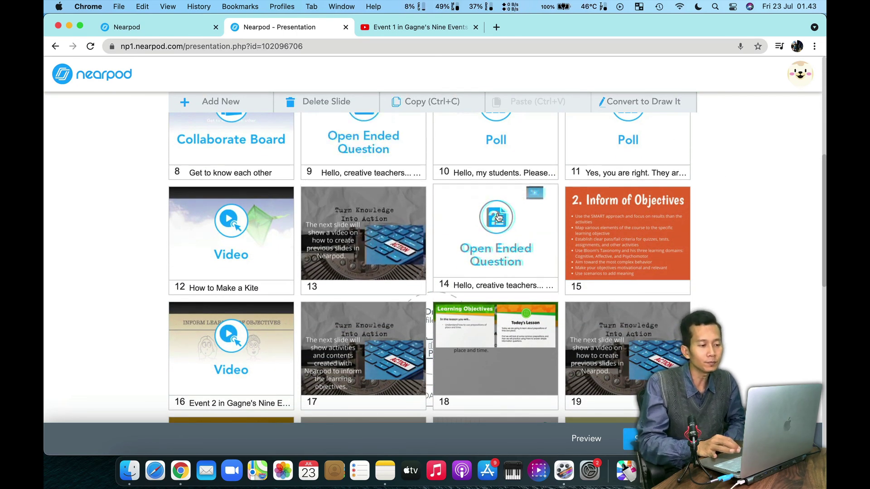
scroll(498, 218, "up", 4)
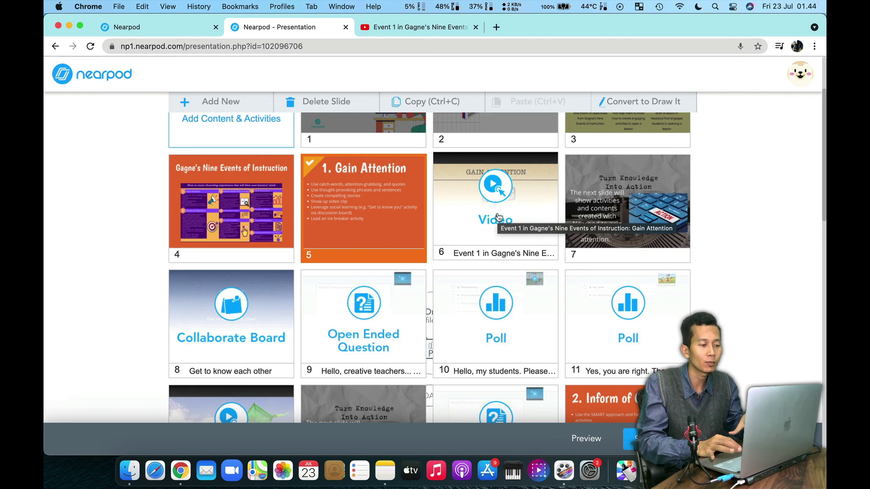
scroll(499, 216, "up", 2)
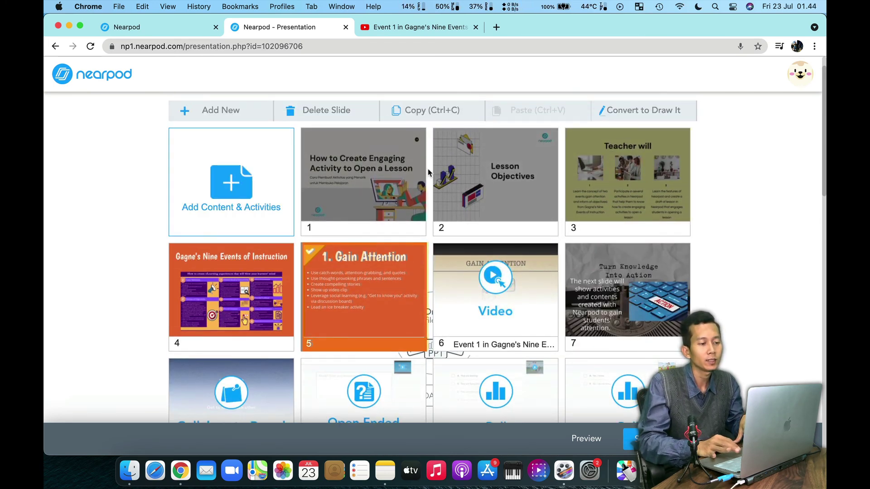
Examine how the lesson's slides, videos and activities are ordered, from the cover slide to the Inform of Objectives section
scroll(461, 349, "down", 1)
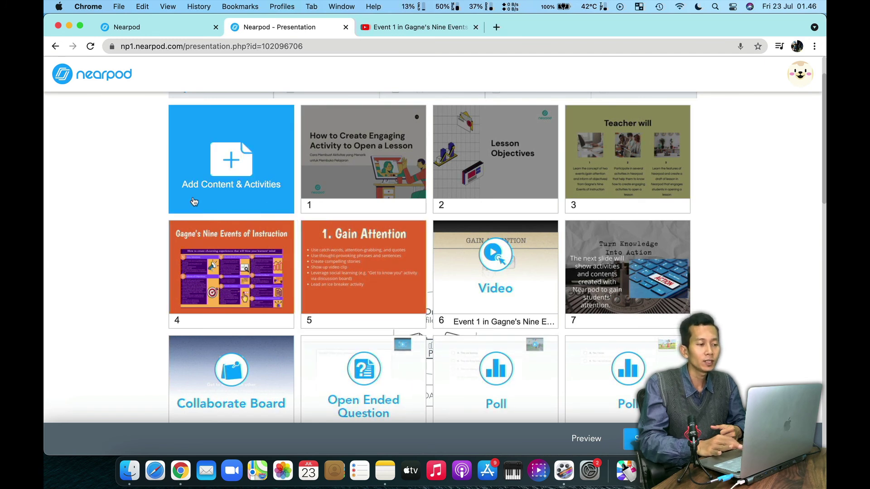
scroll(391, 247, "down", 1)
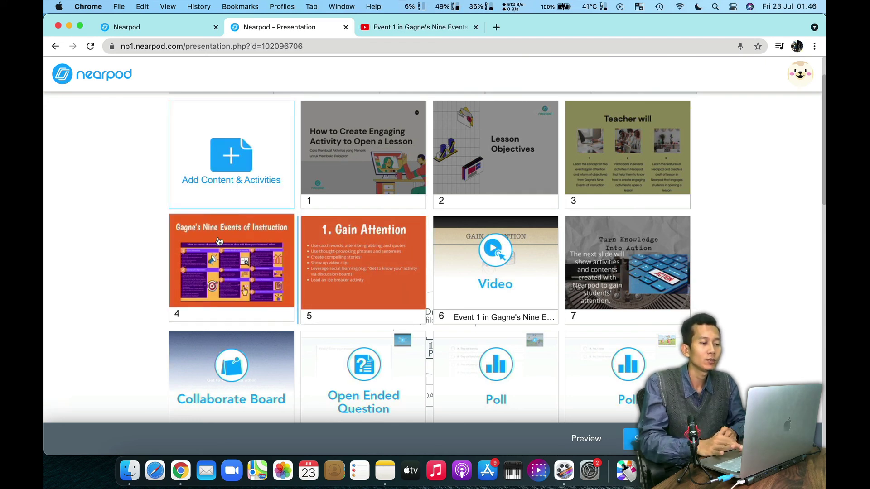
scroll(340, 256, "down", 3)
scroll(340, 256, "up", 3)
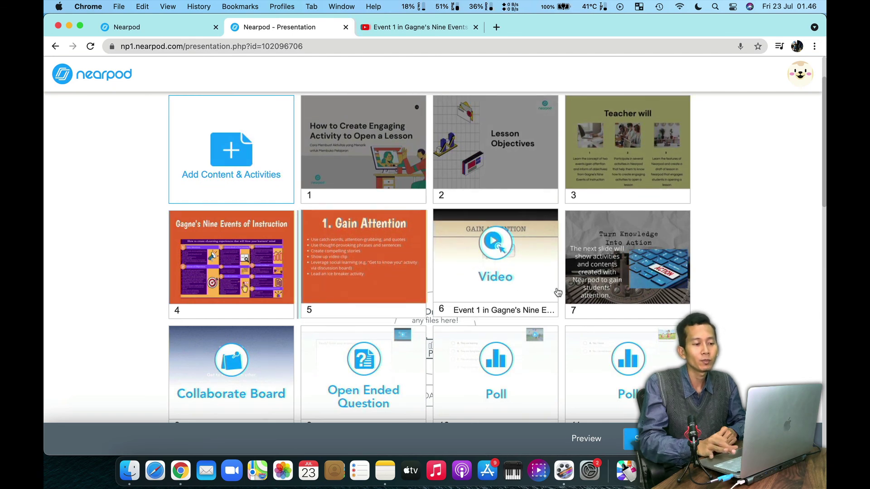
scroll(560, 292, "down", 5)
scroll(561, 286, "down", 2)
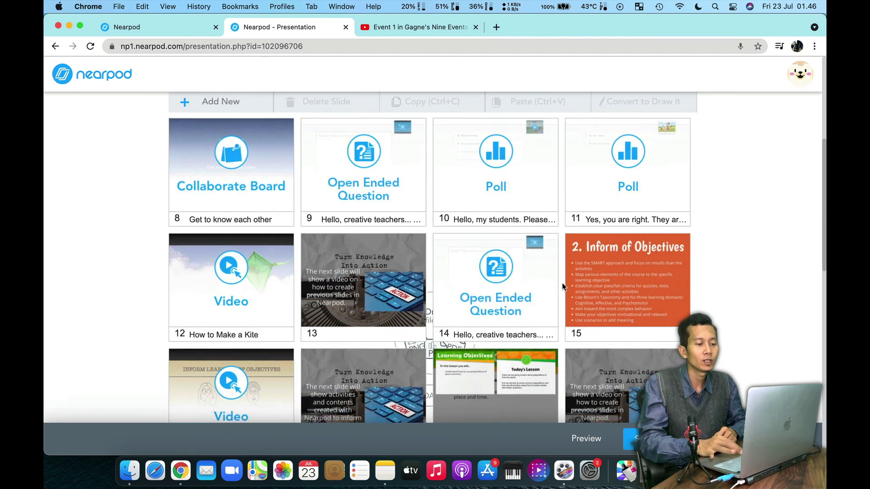
scroll(562, 287, "up", 6)
scroll(562, 286, "down", 2)
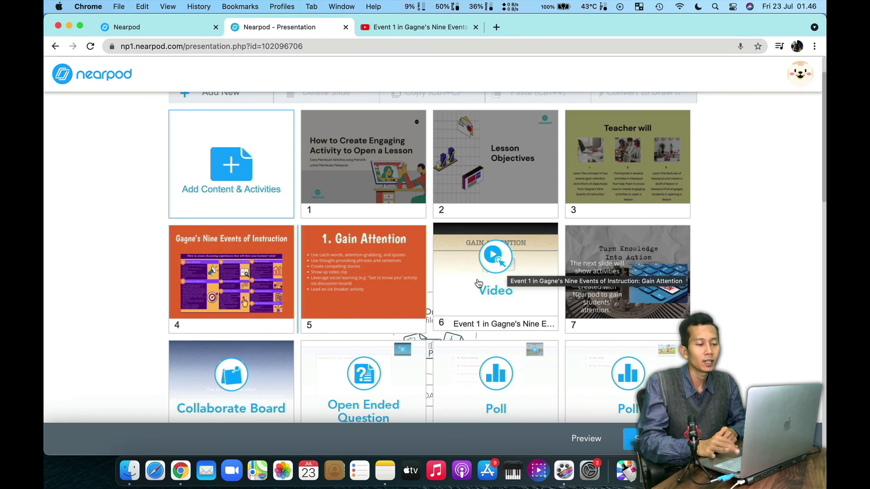
scroll(488, 286, "down", 1)
scroll(487, 285, "down", 5)
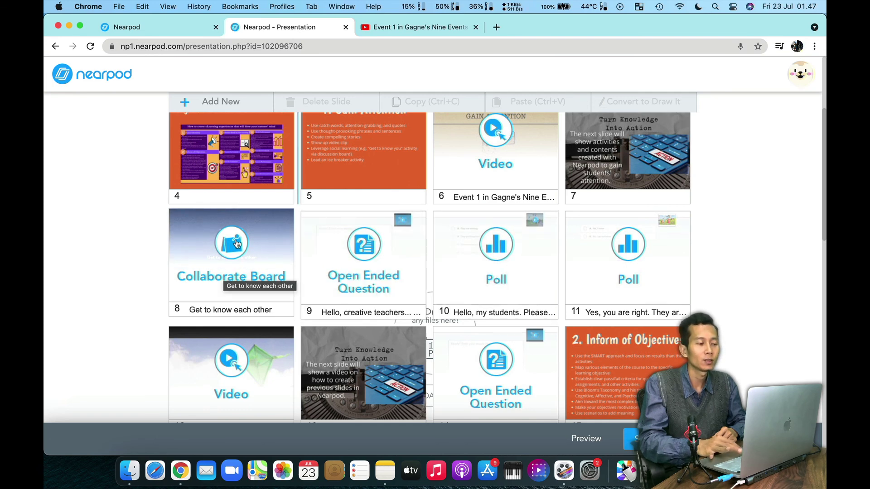
scroll(297, 309, "down", 3)
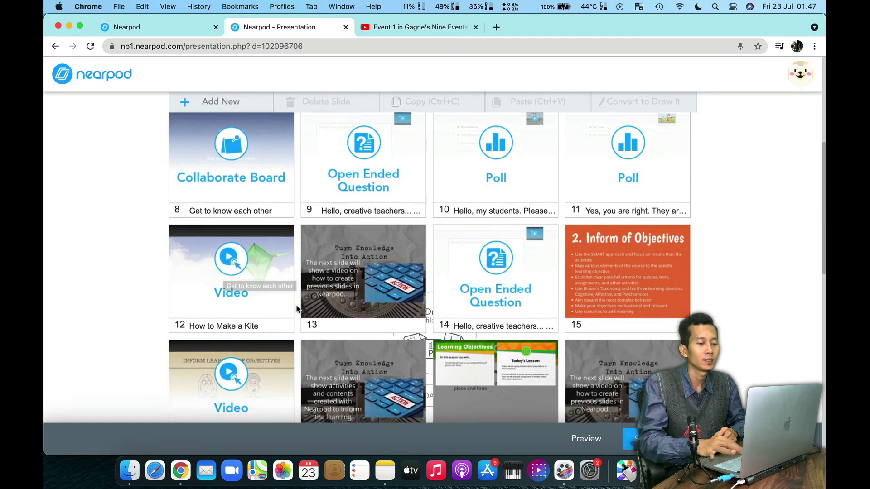
scroll(297, 309, "up", 8)
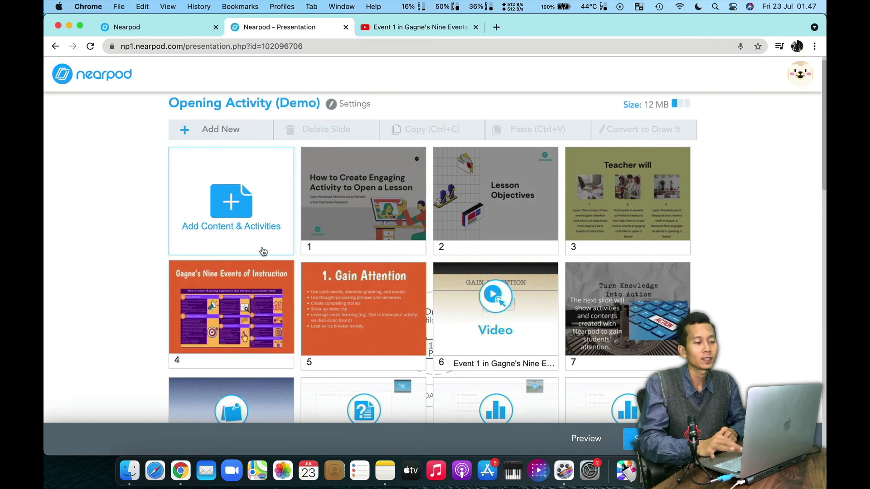
View the content types and the activity types that can be added to the lesson, and close the list without adding any
left_click(230, 202)
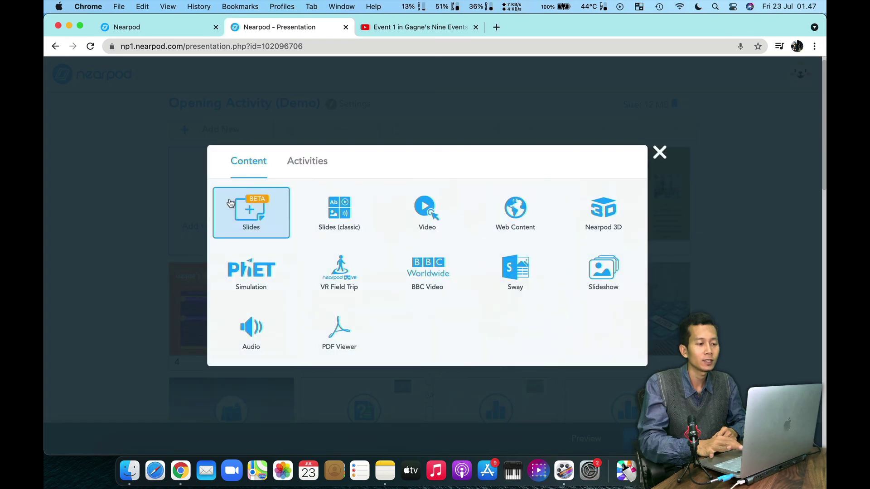
left_click(303, 164)
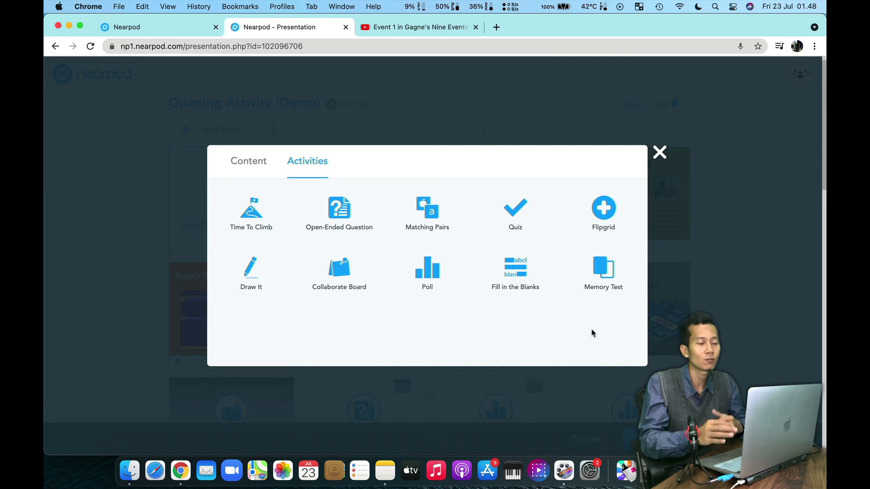
left_click(660, 154)
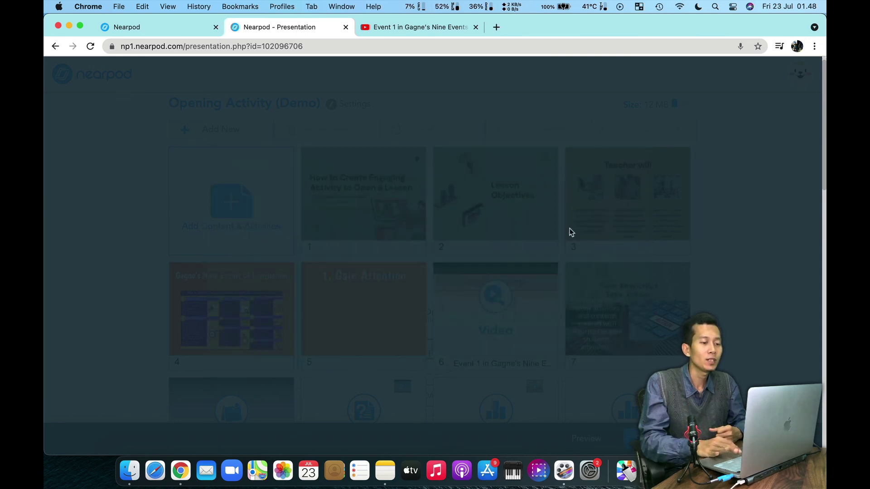
Select the Gain Attention video on slide 6 and look through the whole lesson down to the Poll on slide 30
scroll(508, 305, "down", 2)
scroll(508, 304, "down", 3)
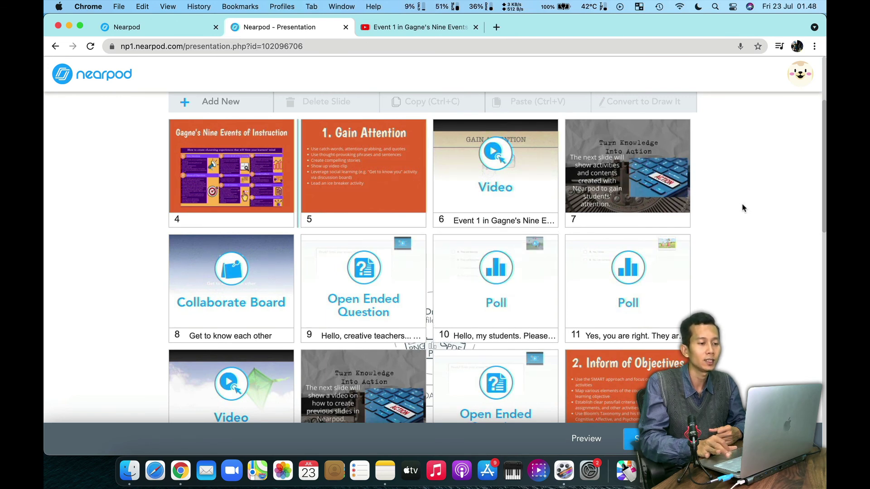
left_click(501, 217)
scroll(501, 216, "up", 3)
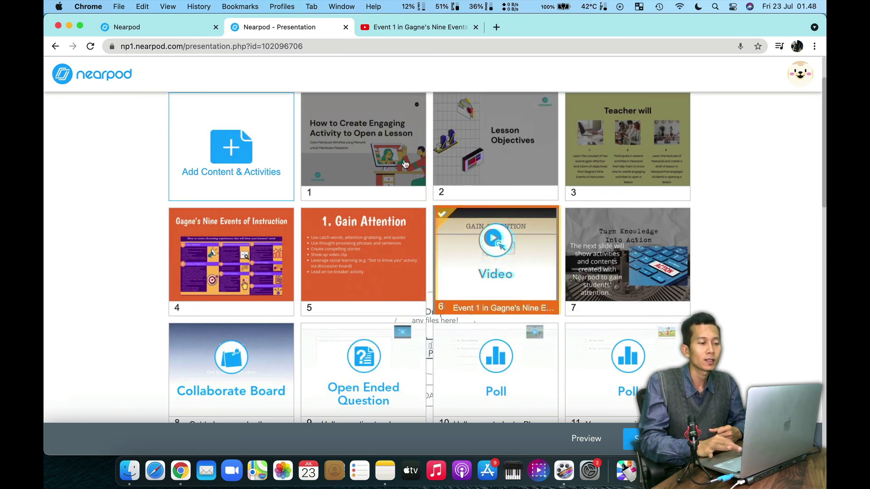
scroll(376, 145, "up", 1)
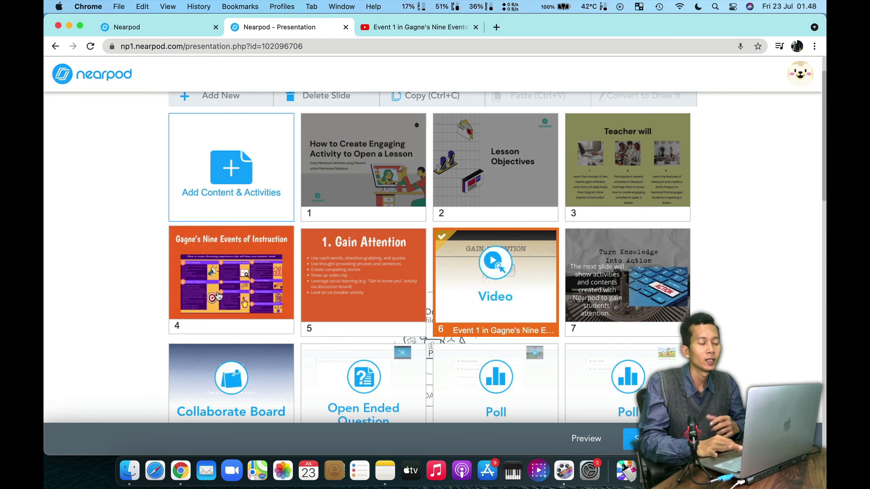
scroll(227, 294, "down", 5)
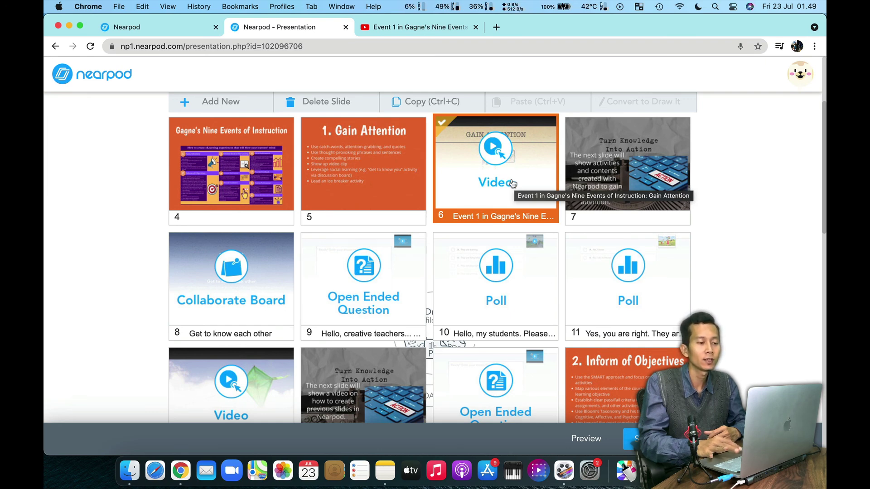
scroll(250, 187, "down", 2)
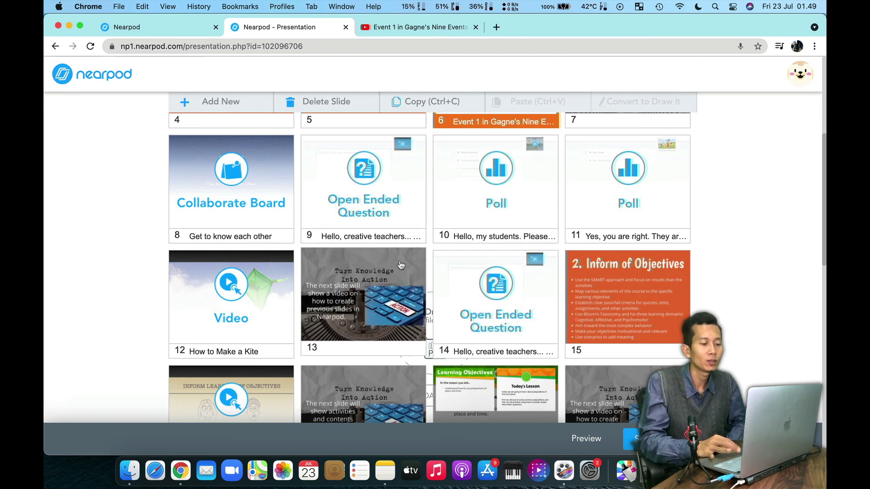
scroll(401, 265, "down", 3)
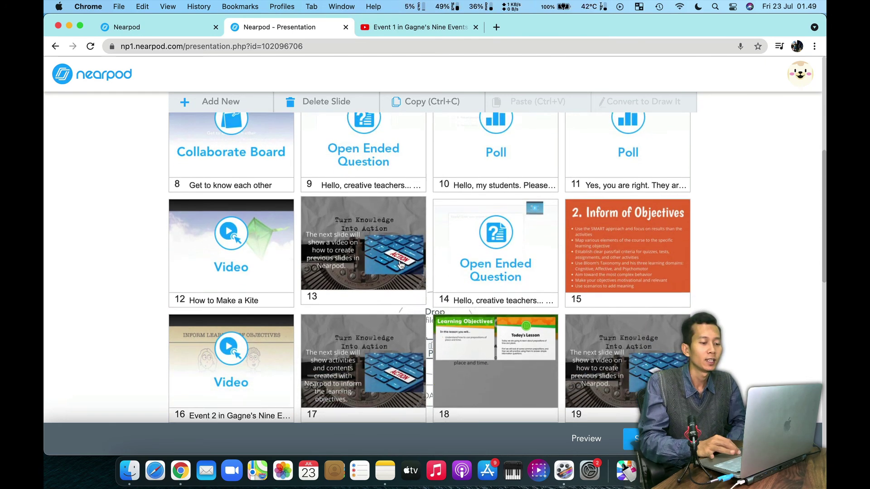
scroll(400, 265, "down", 5)
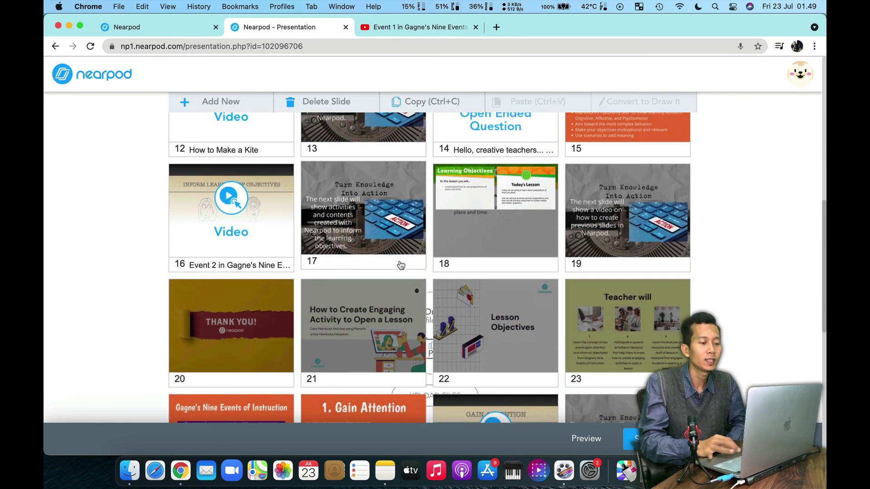
scroll(401, 265, "down", 3)
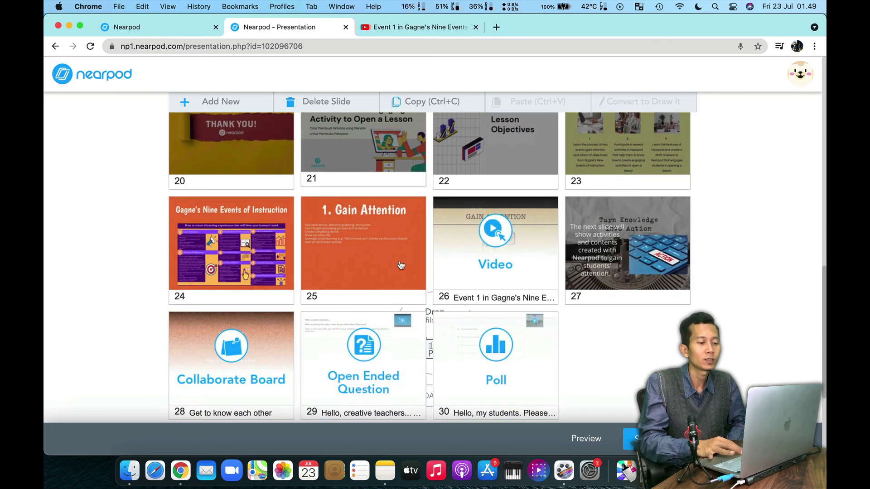
scroll(400, 265, "up", 5)
scroll(401, 265, "up", 10)
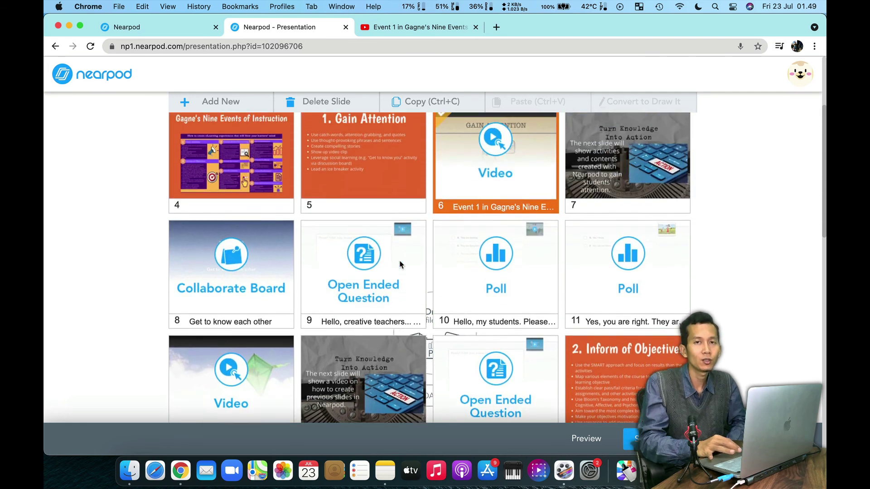